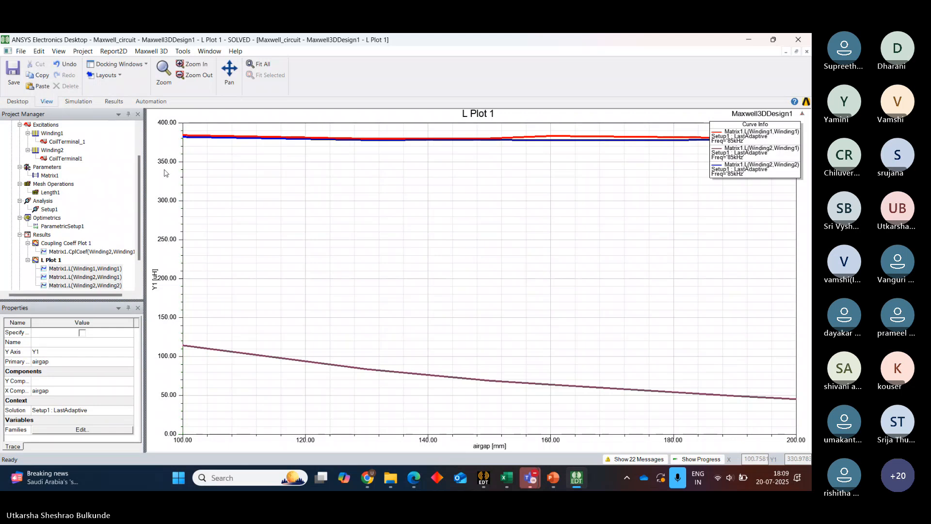
drag(139, 166, 140, 186)
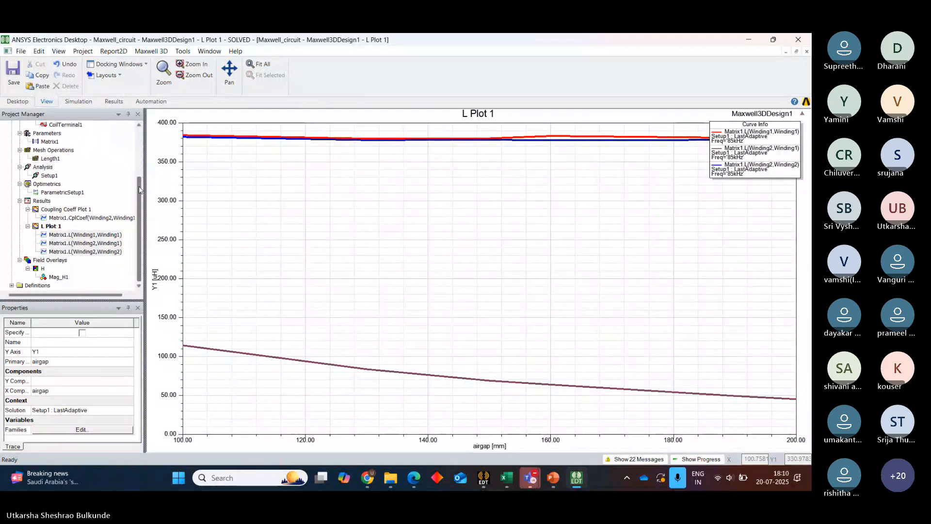
click(41, 201)
right_click(41, 200)
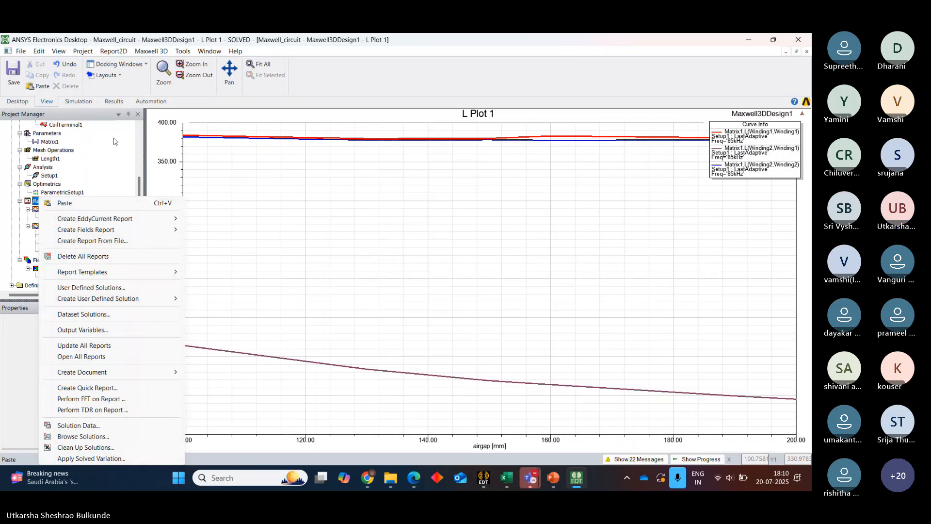
click(140, 178)
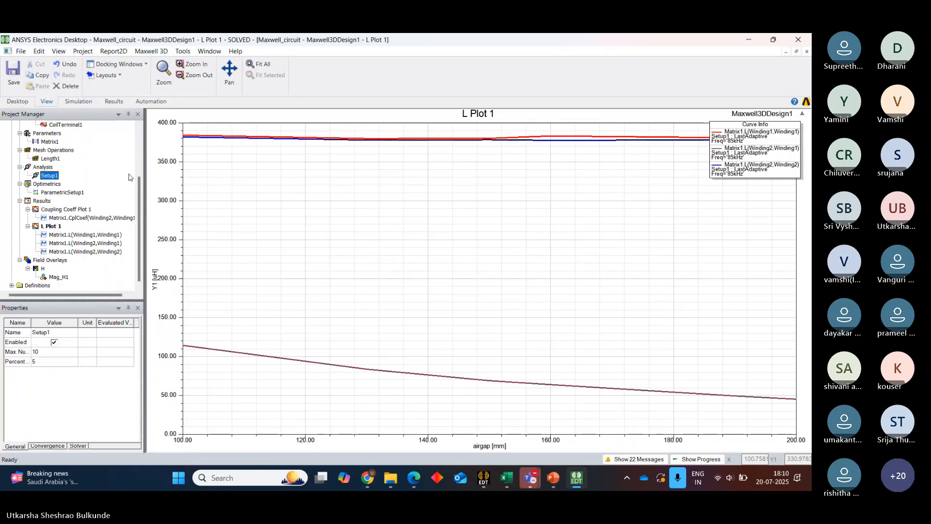
- Open the 3D model view of Maxwell3DDesign1
scroll(141, 178, up, 3)
click(84, 134)
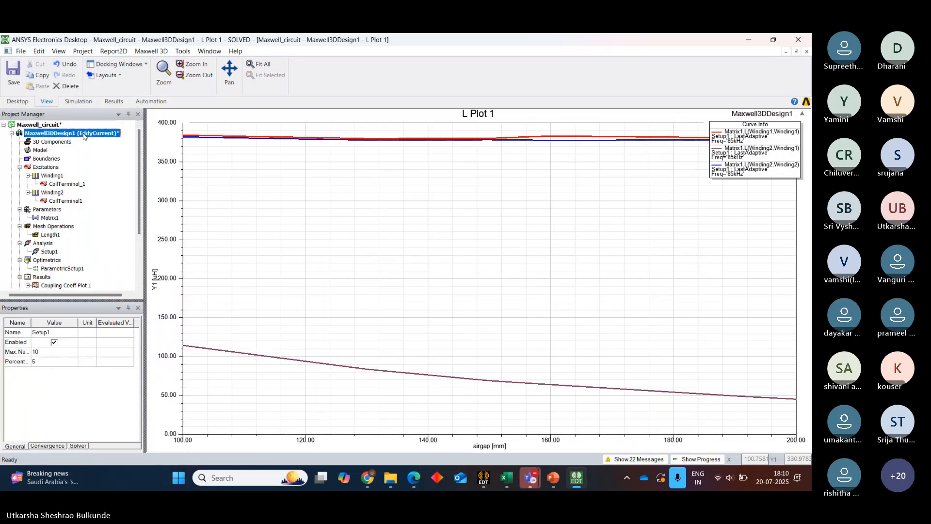
double_click(84, 135)
- Create an eddy current data table report of InducedVoltage(Winding1) from the Winding category for Setup1 : LastAdaptive
scroll(140, 147, down, 3)
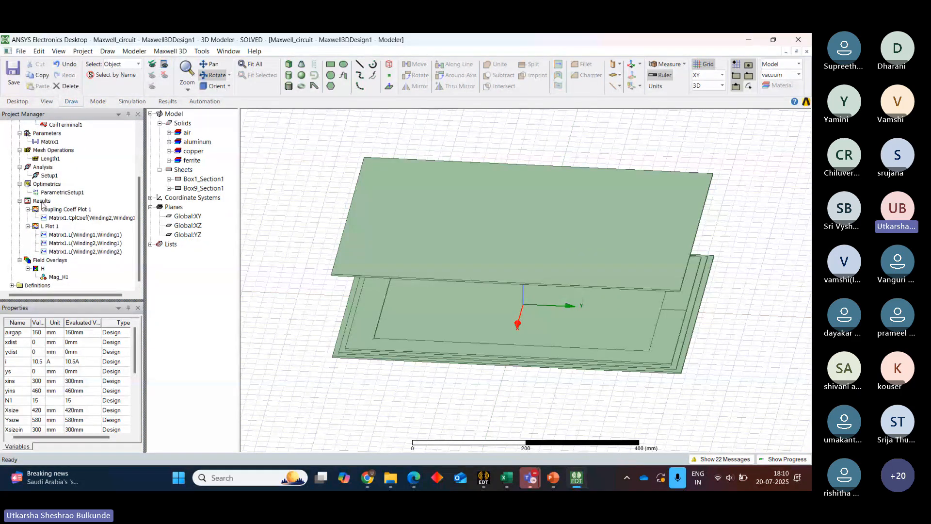
right_click(43, 203)
mouse_move(124, 226)
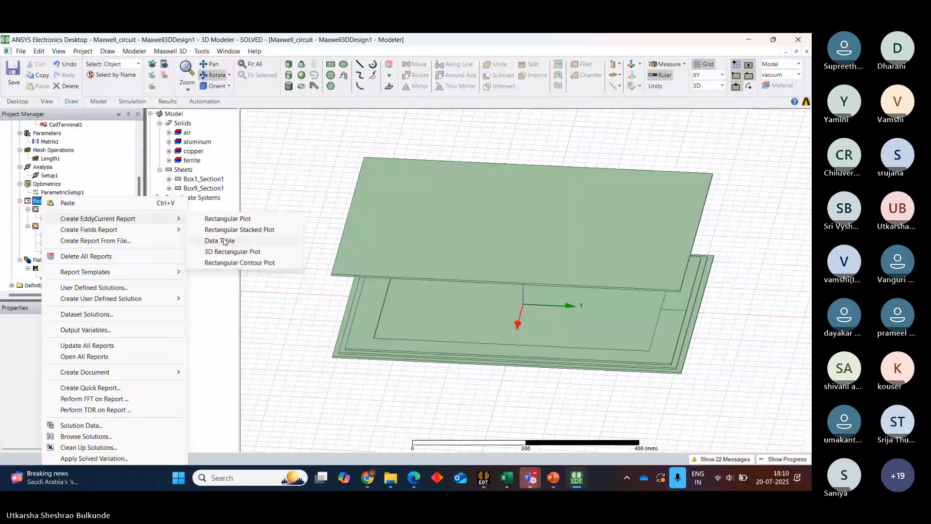
click(224, 241)
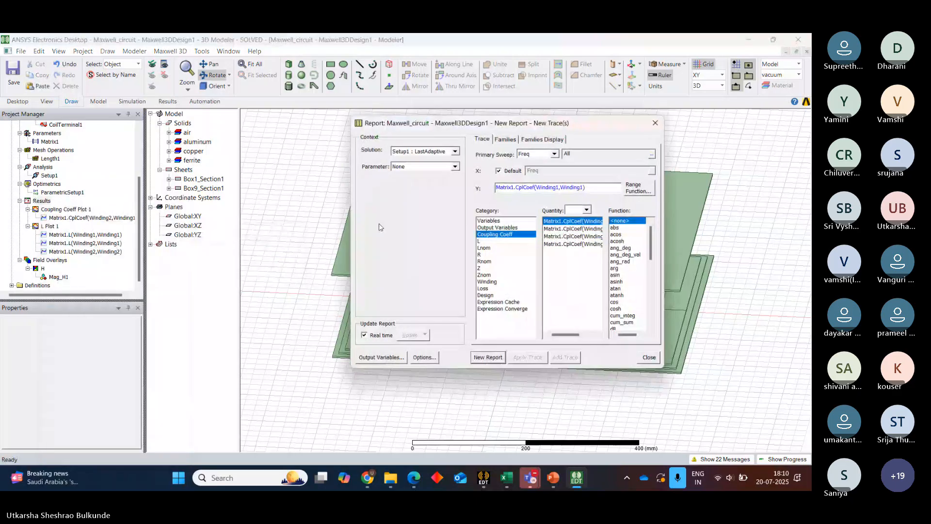
click(490, 282)
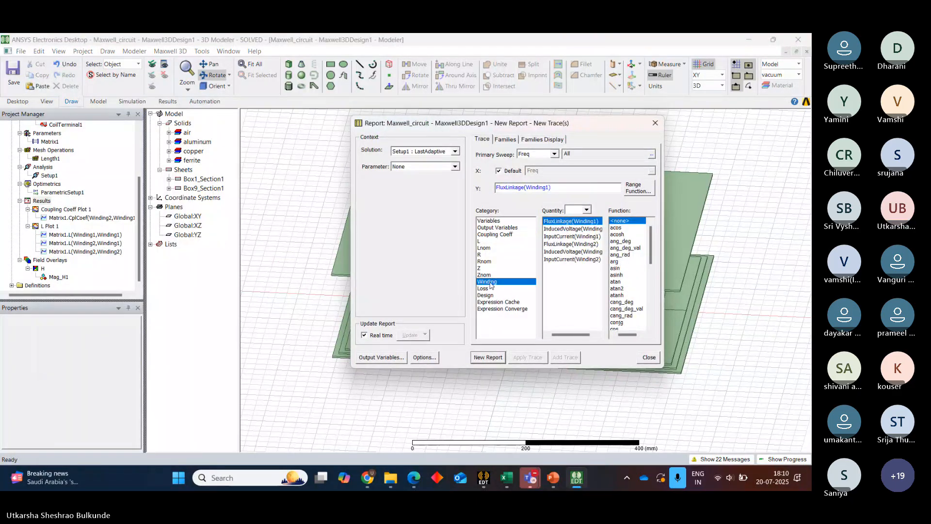
click(565, 229)
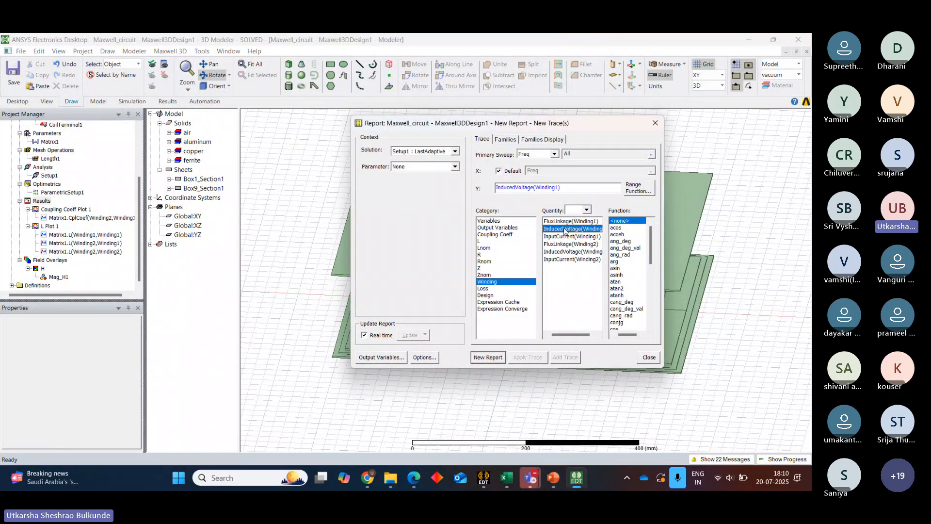
click(488, 358)
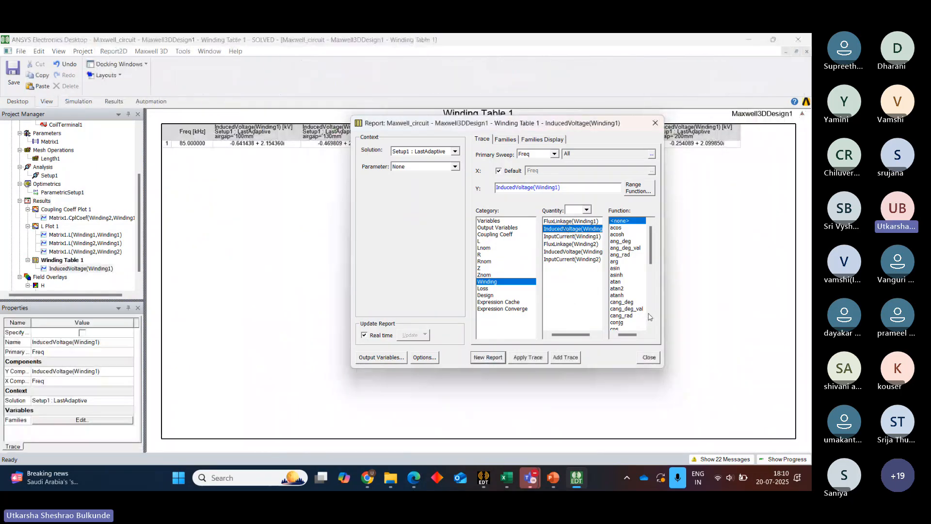
- Create a second data table of InducedVoltage(Winding1) with the mag function applied, and close the report settings
drag(654, 259, 646, 324)
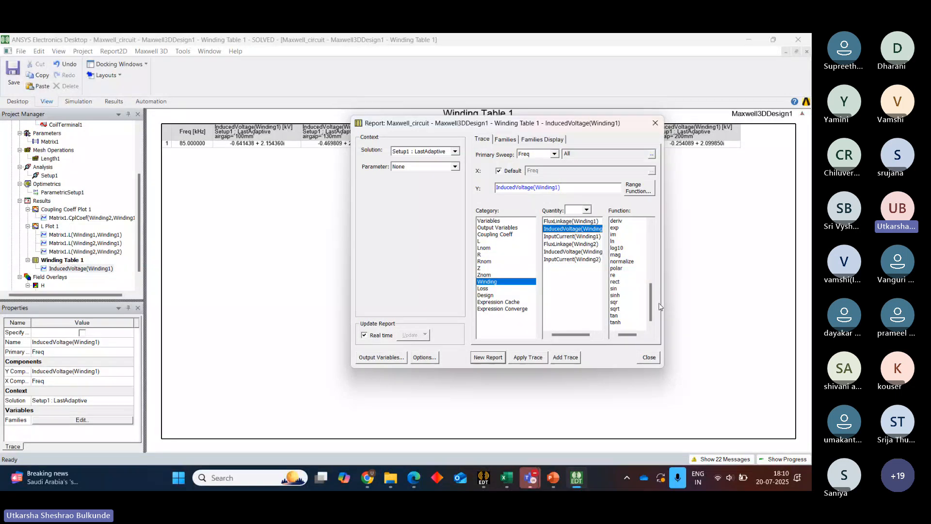
click(615, 255)
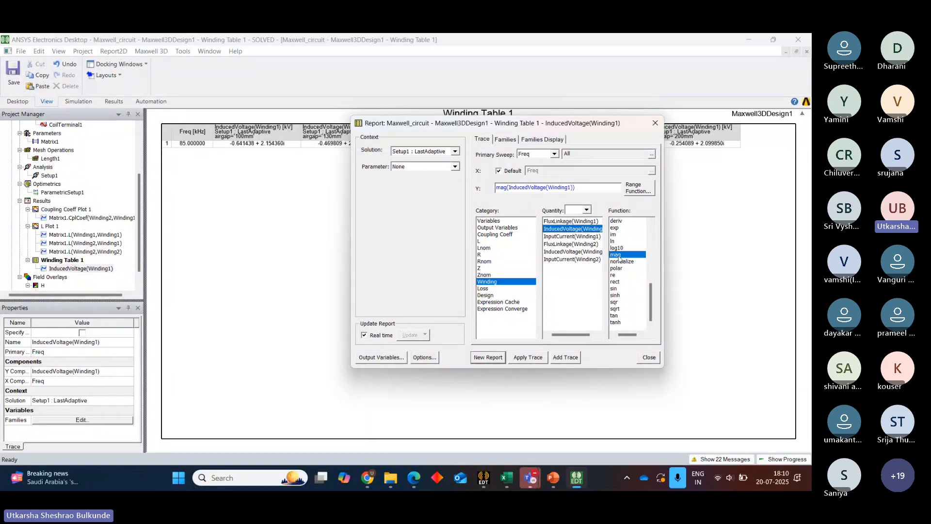
click(488, 357)
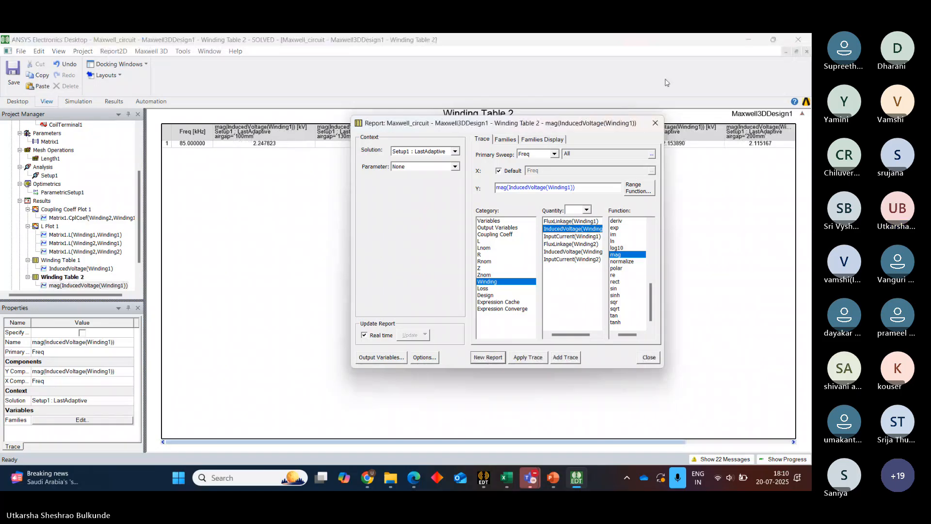
click(660, 121)
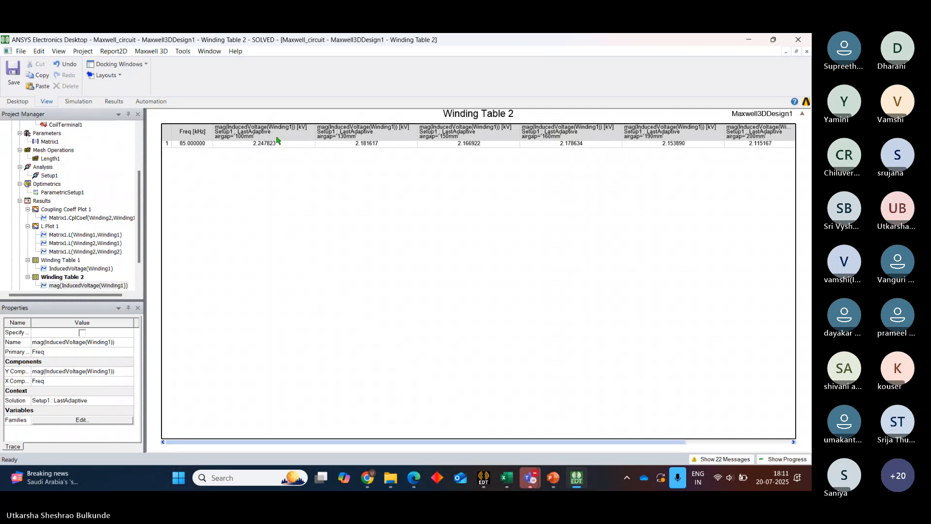
- Switch from the induced voltage magnitude table back to the 3D model of Maxwell3DDesign1
scroll(141, 217, down, 2)
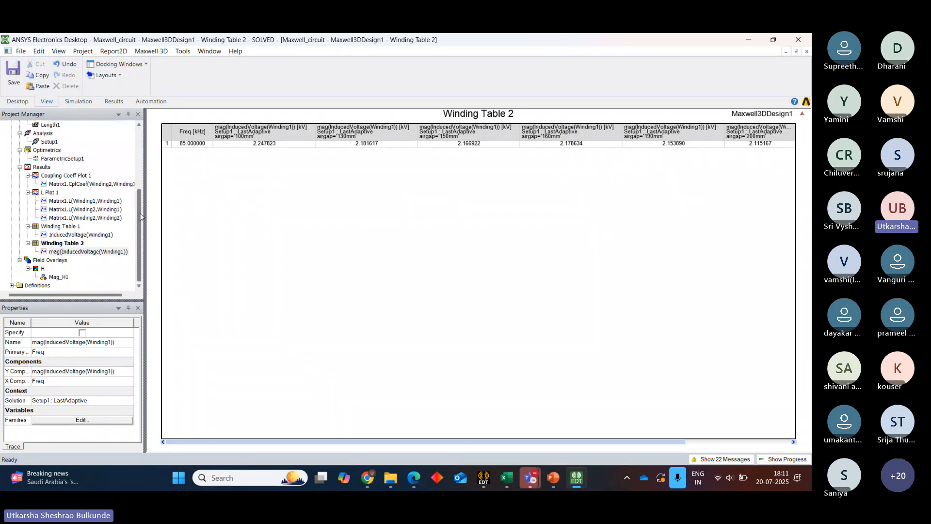
click(42, 167)
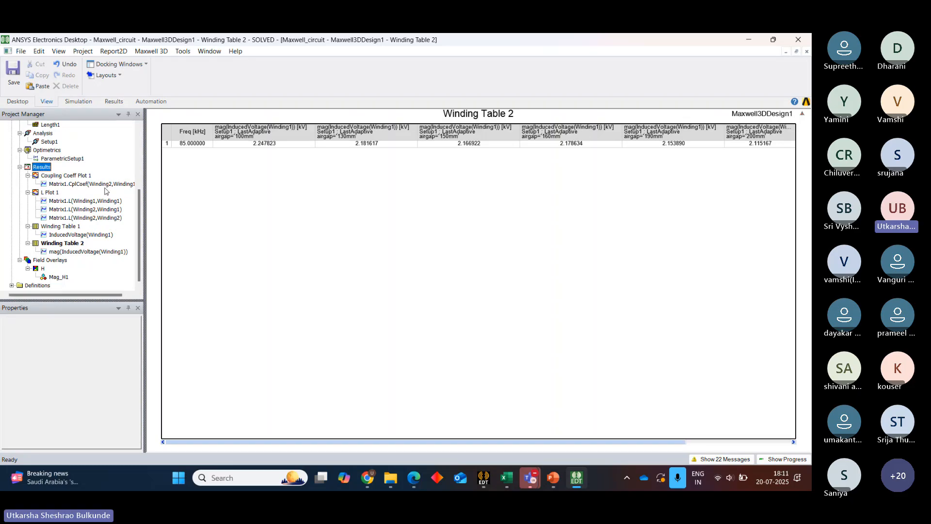
scroll(140, 218, up, 4)
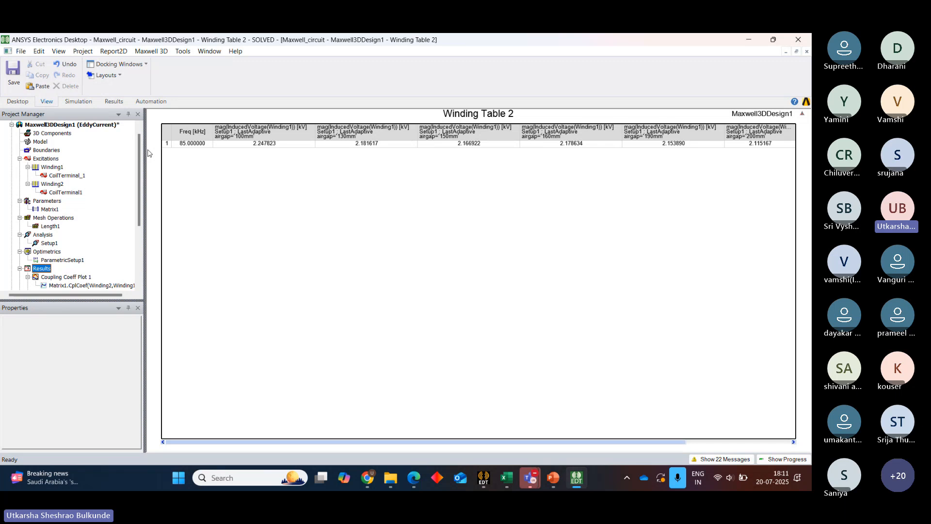
click(140, 125)
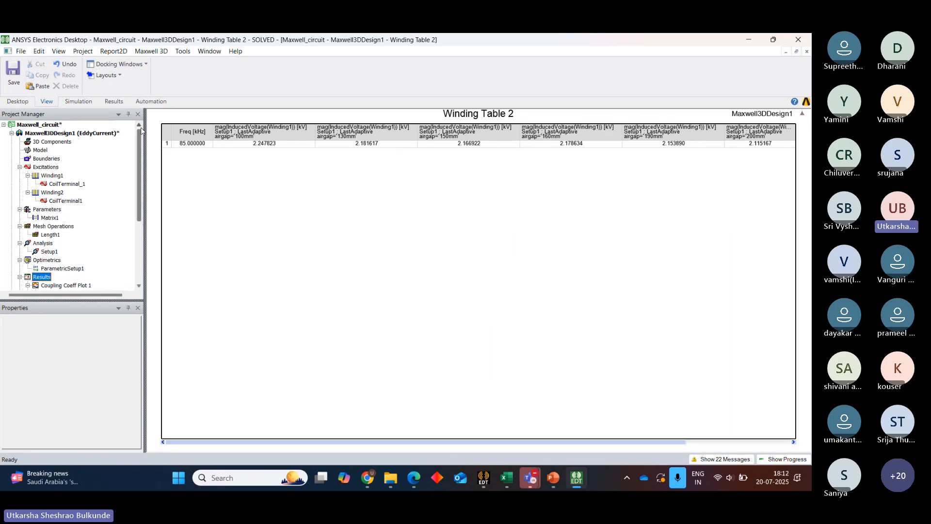
click(69, 134)
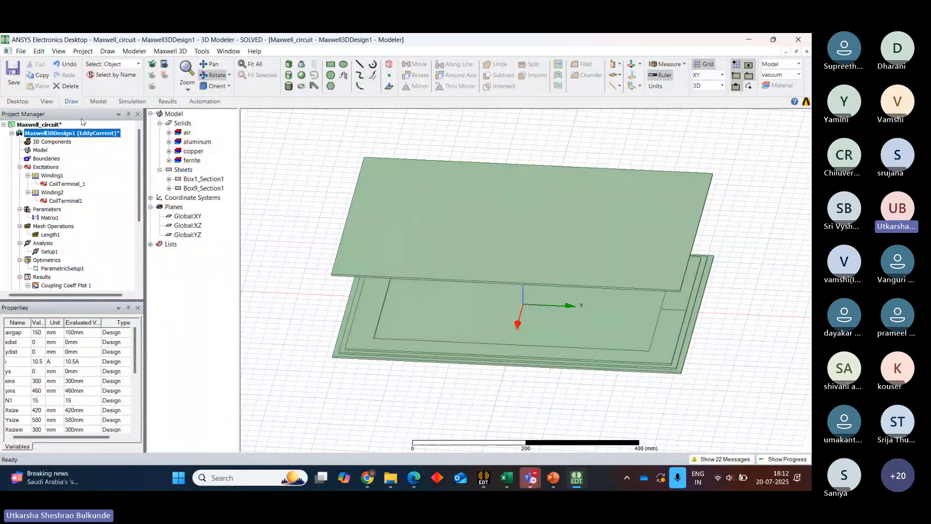
scroll(139, 166, down, 2)
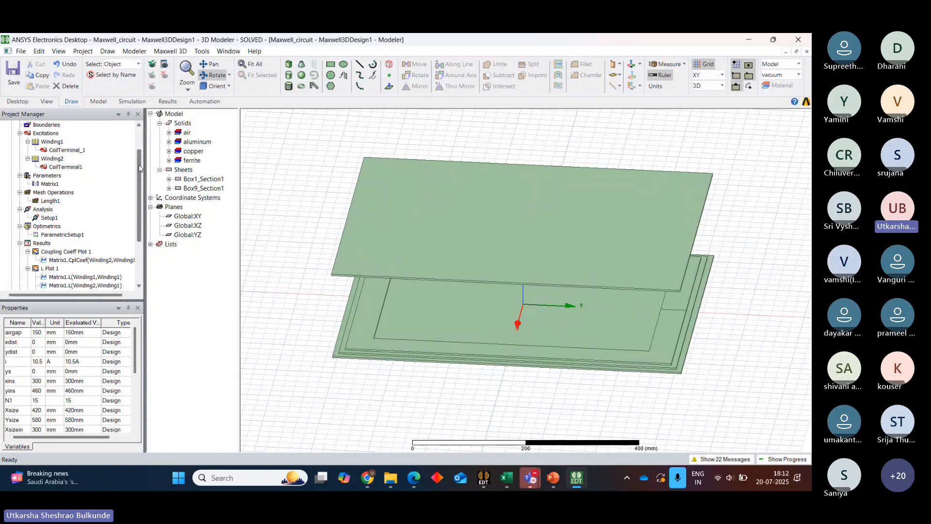
drag(139, 165, 143, 147)
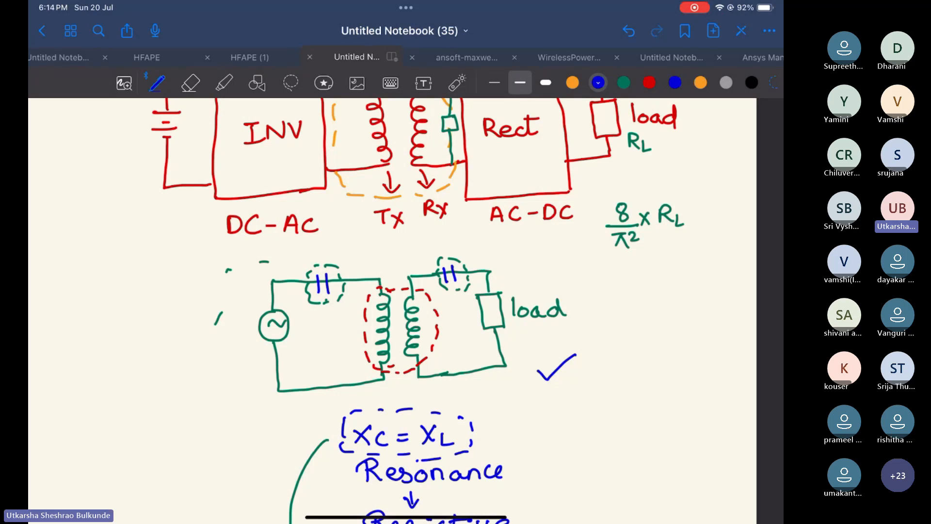
- In the handwritten notebook, erase most of the green dashed outline enclosing the inverter, coils and rectifier in the blue block diagram
scroll(405, 310, up, 3)
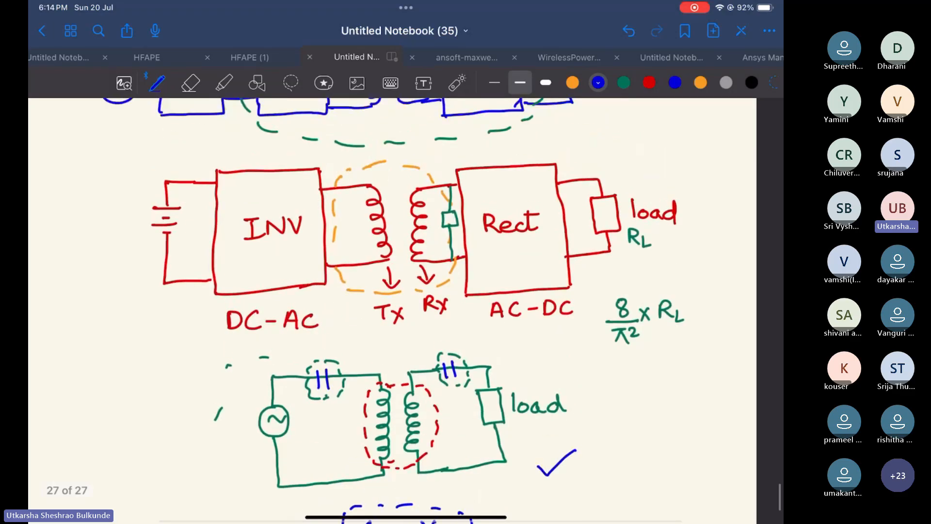
scroll(404, 310, up, 1)
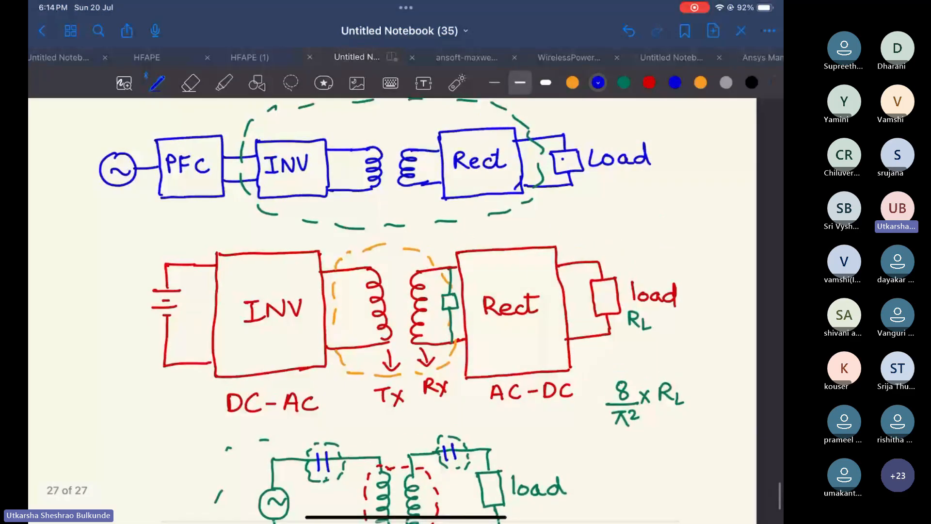
scroll(405, 310, up, 1)
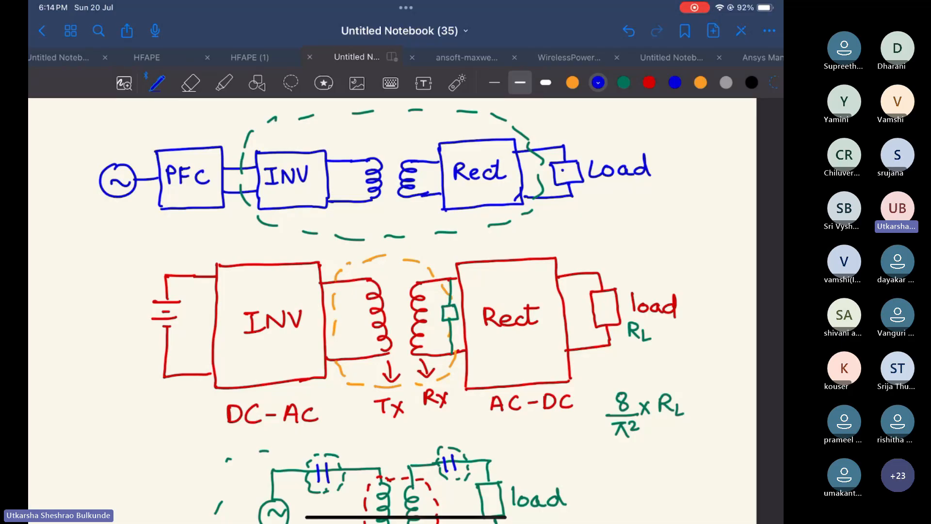
click(190, 83)
mouse_move(245, 145)
mouse_down()
mouse_move(260, 125)
mouse_move(370, 116)
mouse_move(510, 118)
mouse_move(528, 141)
mouse_up()
mouse_move(259, 219)
mouse_down()
mouse_move(312, 234)
mouse_move(514, 223)
mouse_move(531, 211)
mouse_up()
mouse_move(531, 145)
mouse_down()
mouse_move(538, 194)
mouse_move(533, 170)
mouse_up()
click(157, 82)
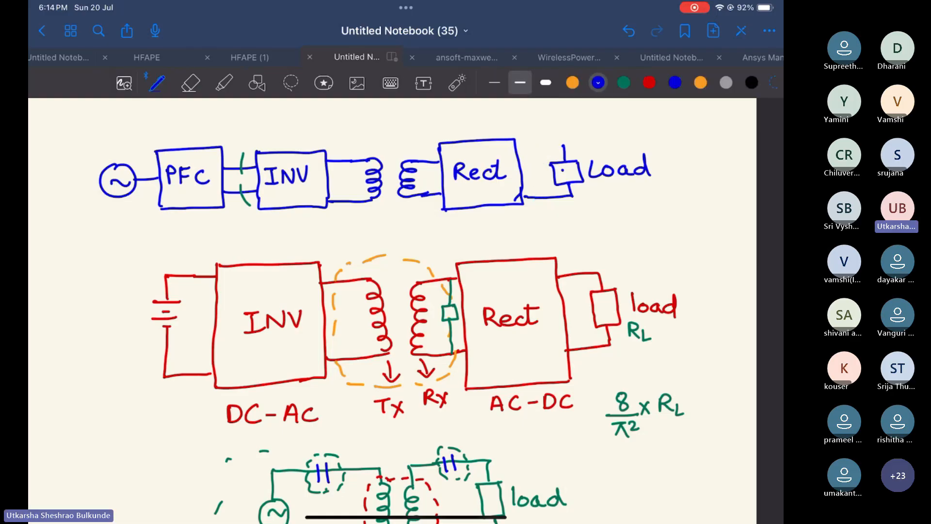
- Redraw the upper blue wire from the Rect block to the load and erase the leftover green marks between PFC and INV
scroll(405, 310, down, 1)
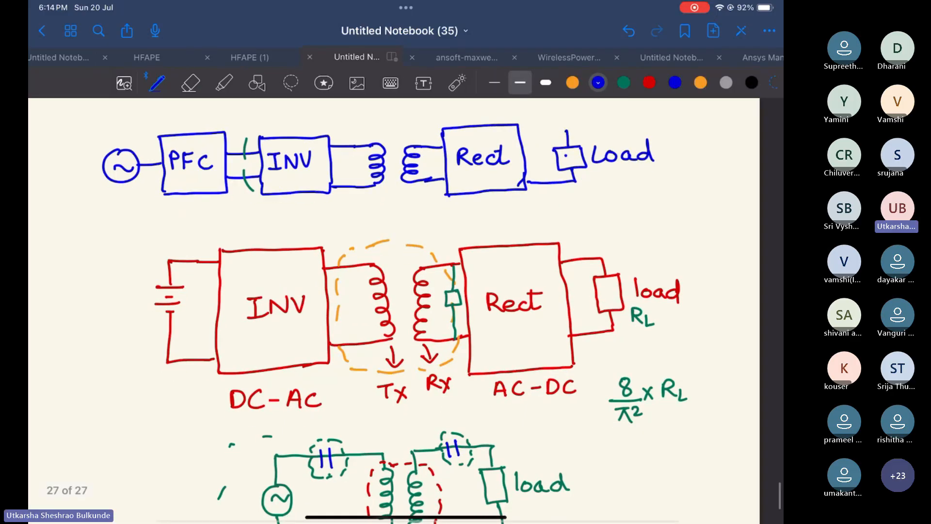
drag(520, 132, 567, 130)
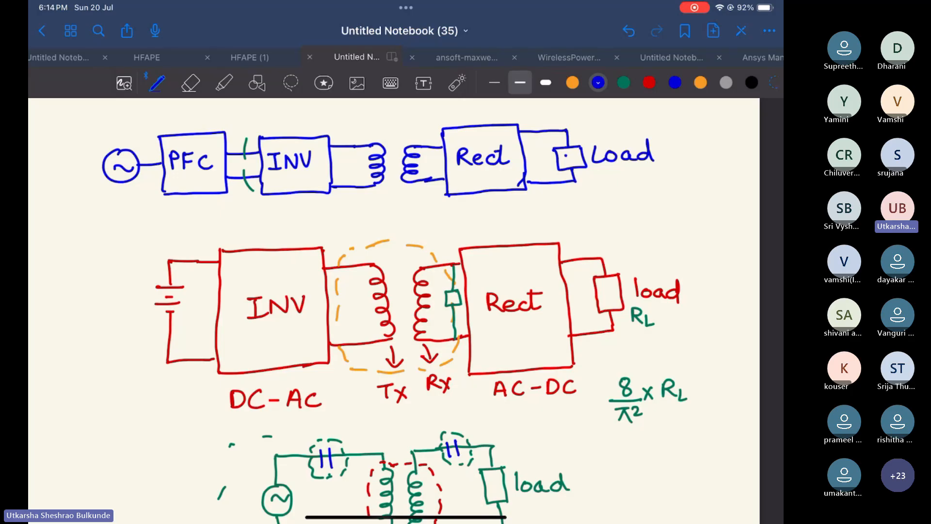
click(190, 83)
drag(244, 158, 245, 173)
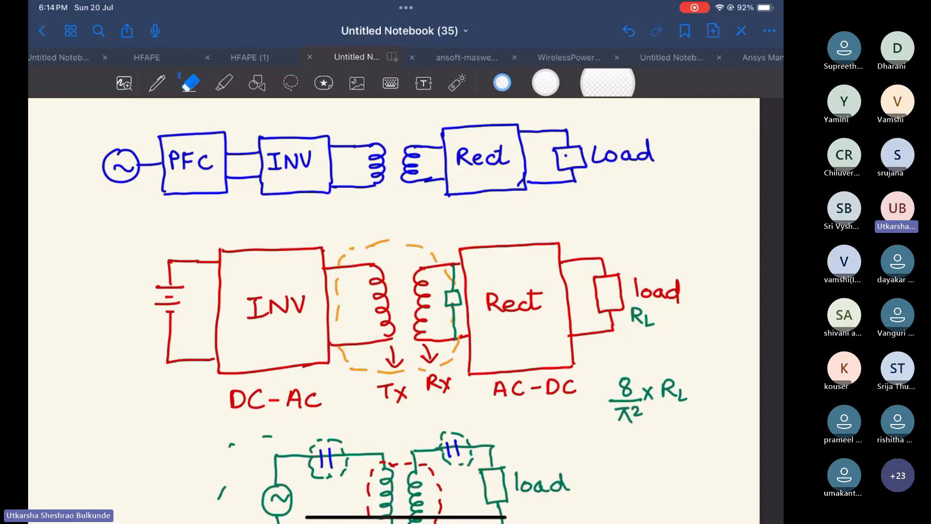
click(157, 83)
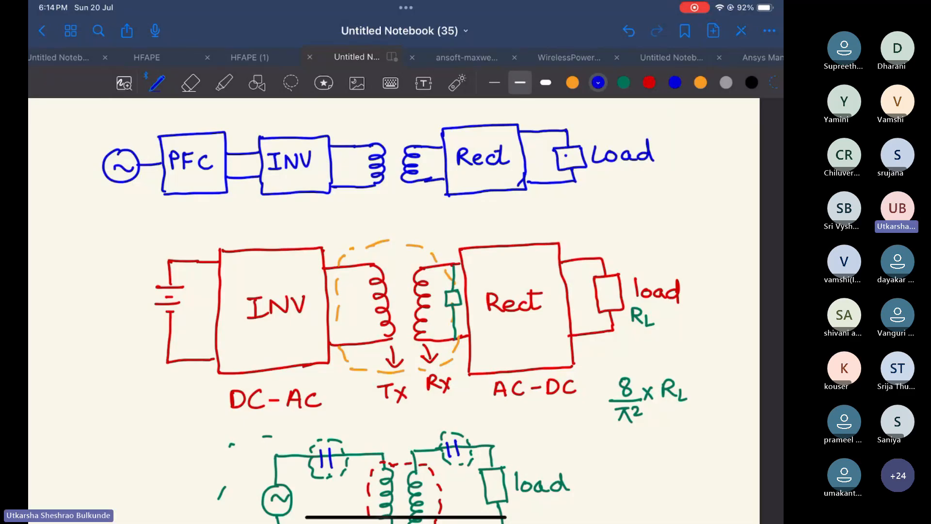
- Write "Power factor correction" in green beneath the PFC block
scroll(405, 310, down, 1)
scroll(405, 310, down, 1)
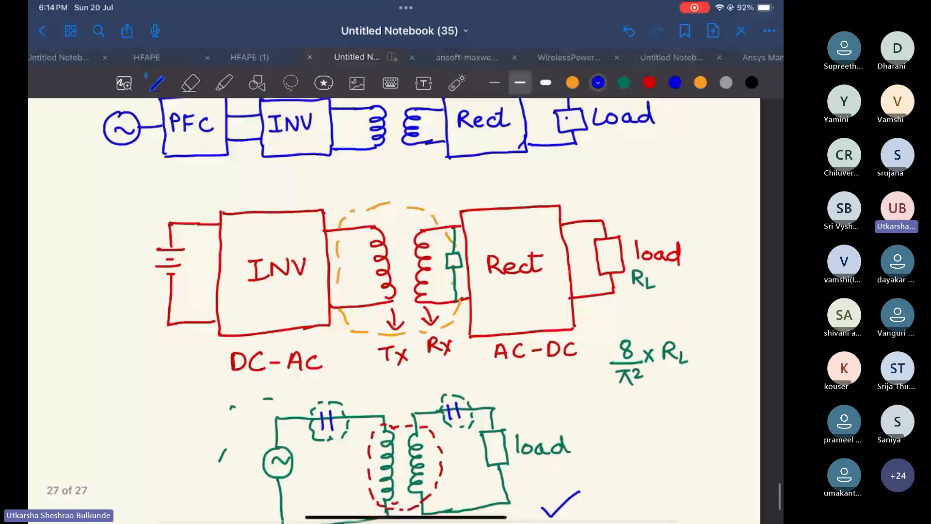
scroll(405, 310, up, 3)
click(624, 82)
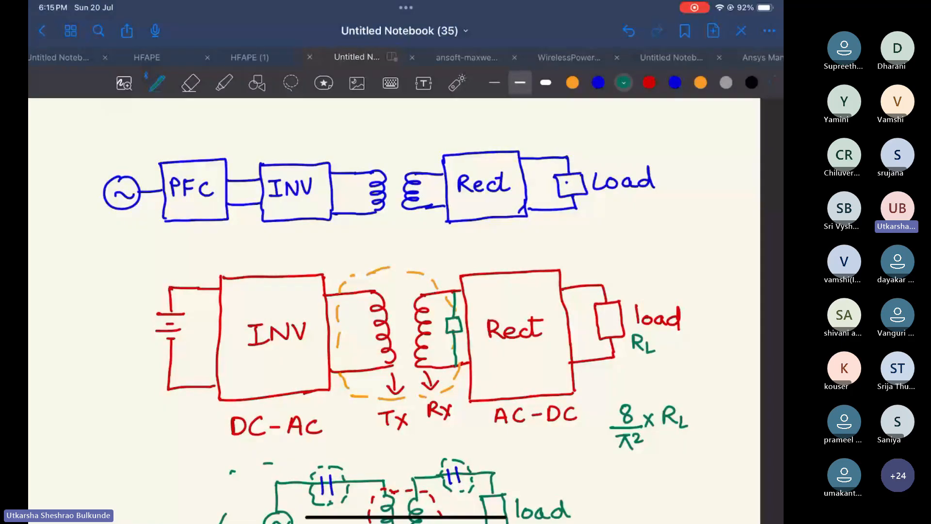
mouse_move(158, 242)
mouse_down()
mouse_move(167, 232)
mouse_move(216, 231)
mouse_move(141, 267)
mouse_move(181, 249)
mouse_move(208, 257)
mouse_move(230, 241)
mouse_move(253, 245)
mouse_up()
mouse_move(246, 238)
mouse_down()
mouse_move(259, 249)
mouse_move(268, 242)
mouse_up()
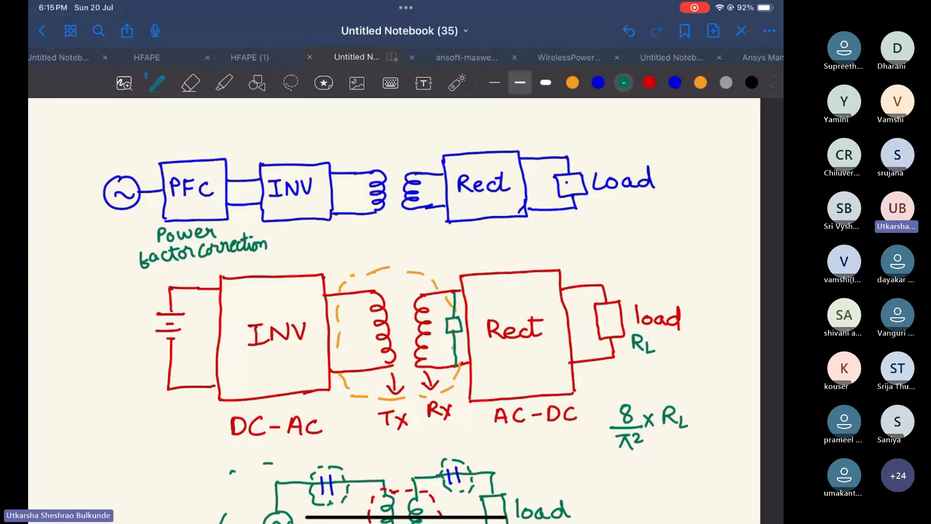
- Write the letter "D" in red beneath the INV block of the blue diagram
click(650, 82)
scroll(394, 311, down, 1)
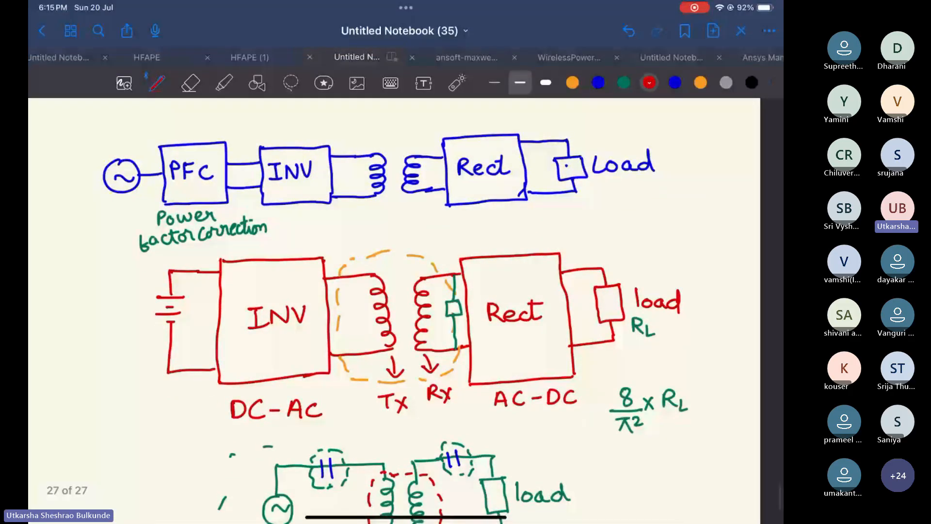
drag(279, 213, 280, 224)
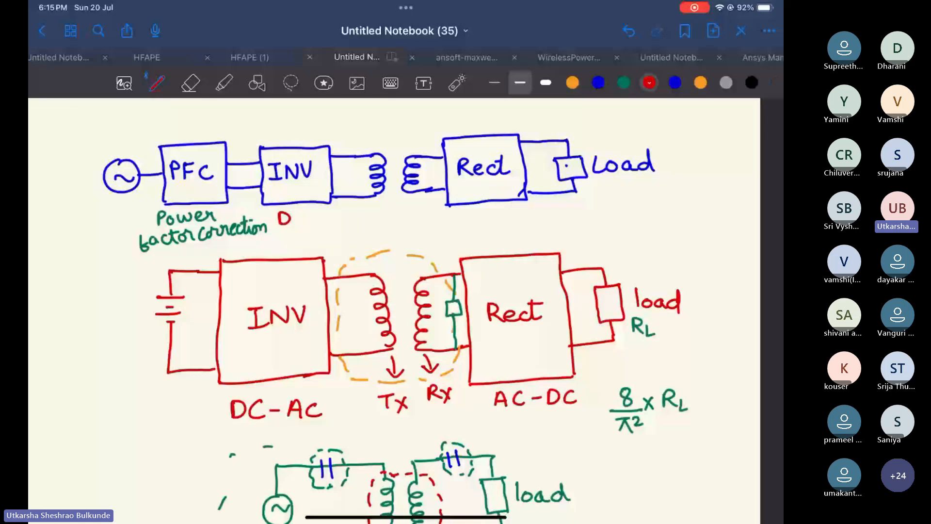
- Sketch a small red capacitor symbol between the two wires linking the PFC and INV blocks
drag(242, 165, 242, 172)
drag(235, 173, 252, 172)
mouse_move(235, 177)
mouse_down()
mouse_move(252, 177)
mouse_move(243, 187)
mouse_up()
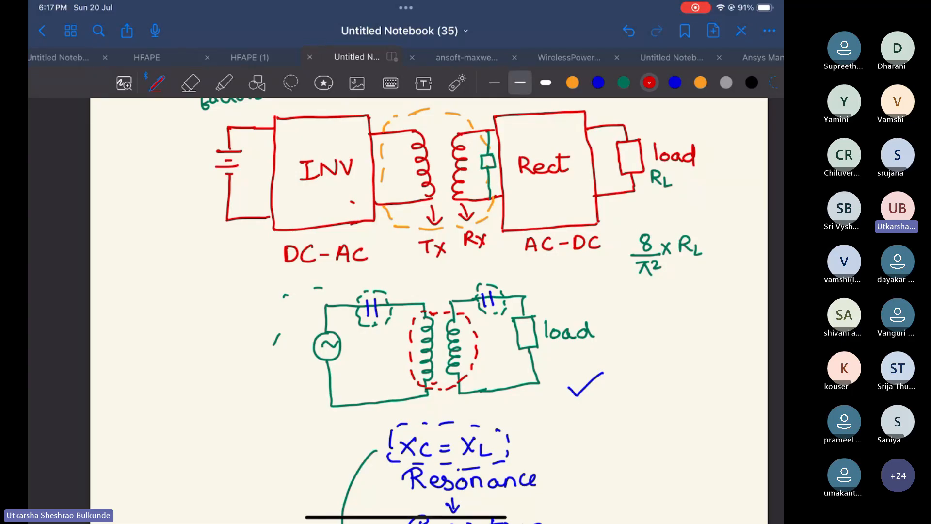
- Write "XC = XL" in red beside the blue check mark of the green equivalent circuit
scroll(430, 310, down, 1)
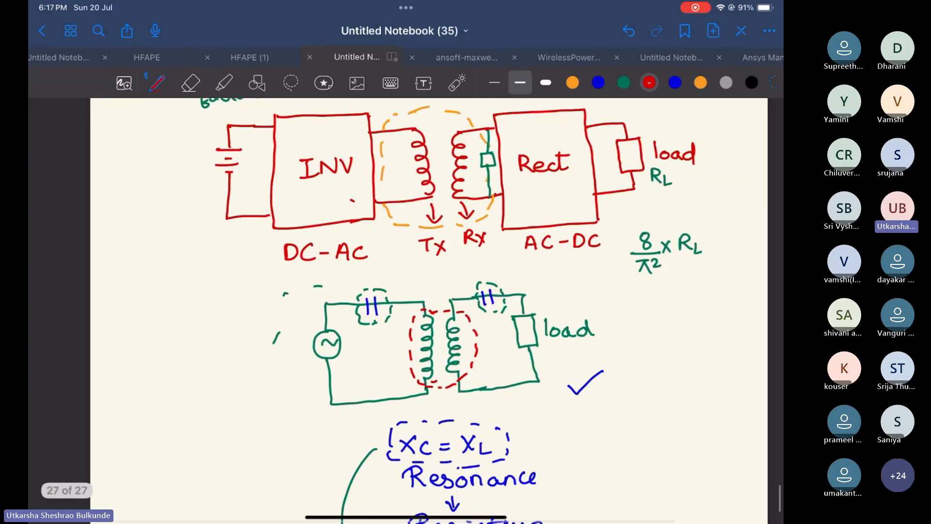
scroll(429, 311, down, 1)
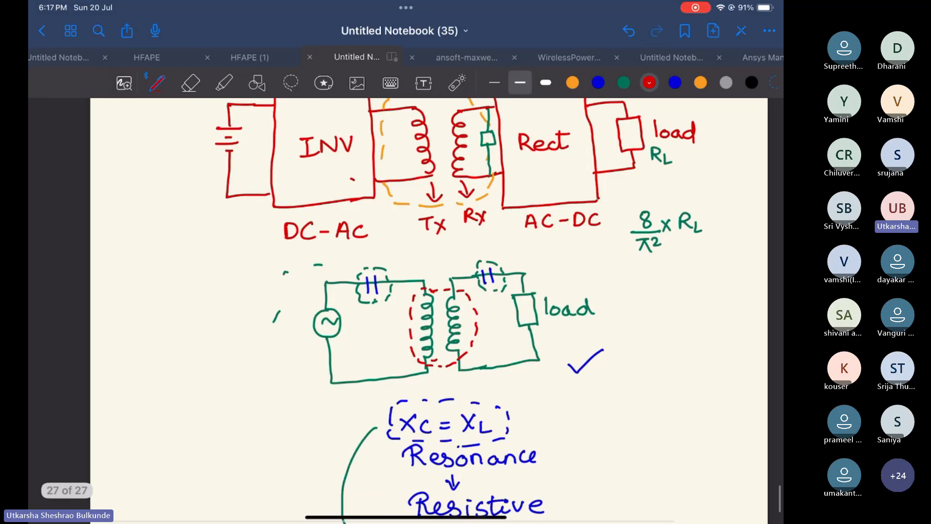
scroll(429, 310, up, 1)
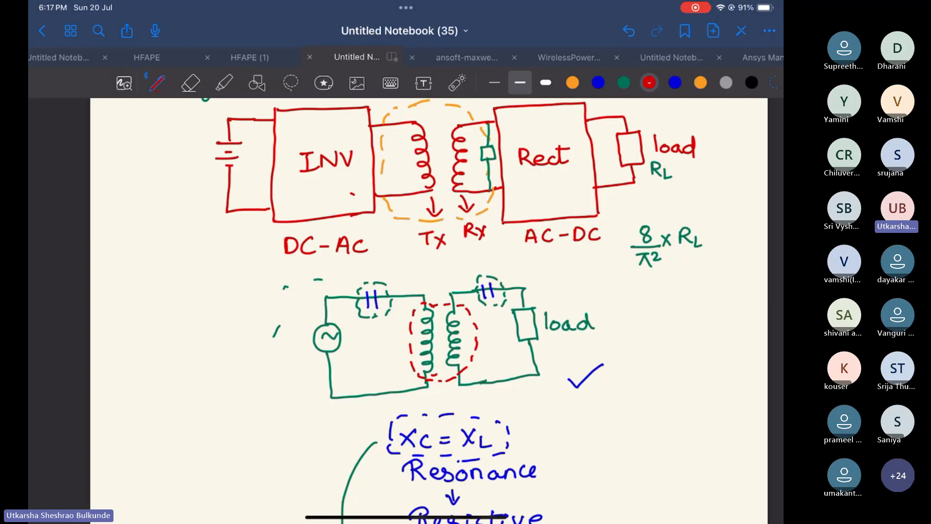
click(572, 83)
scroll(429, 311, down, 1)
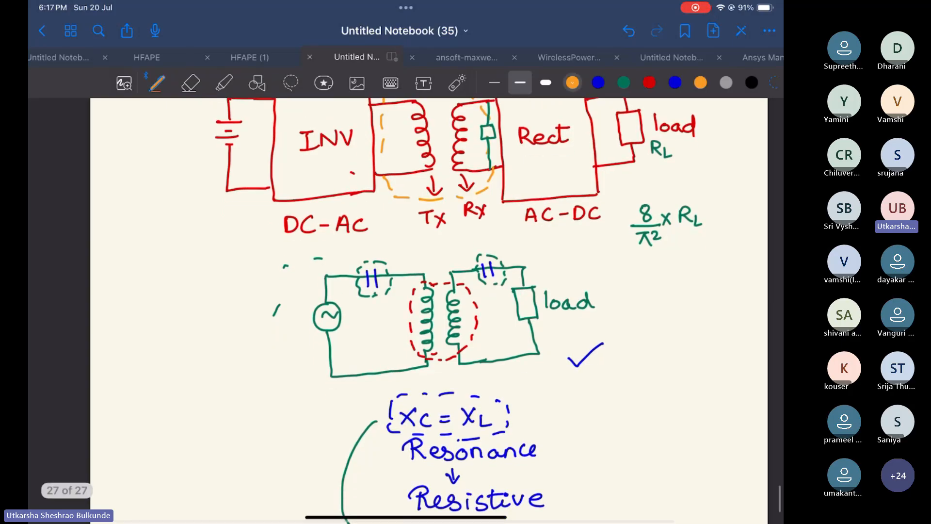
scroll(422, 310, down, 1)
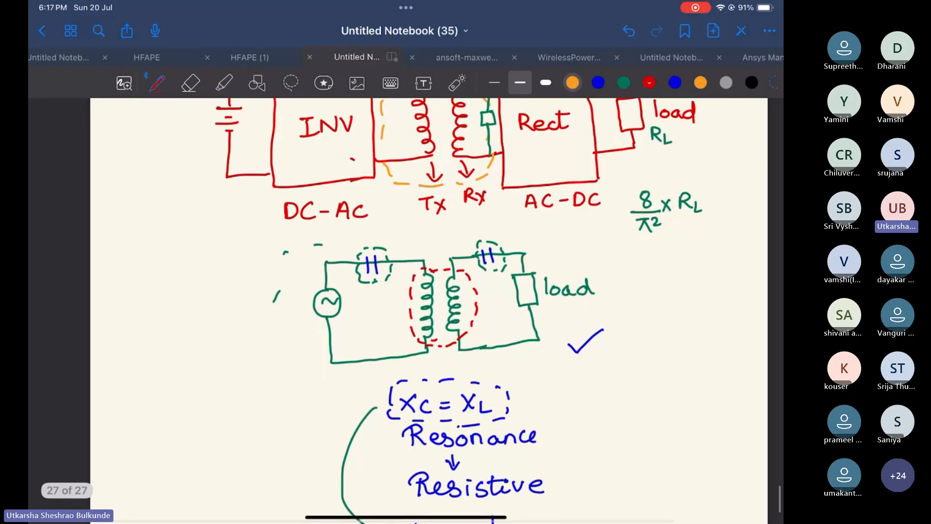
click(649, 83)
scroll(422, 311, down, 2)
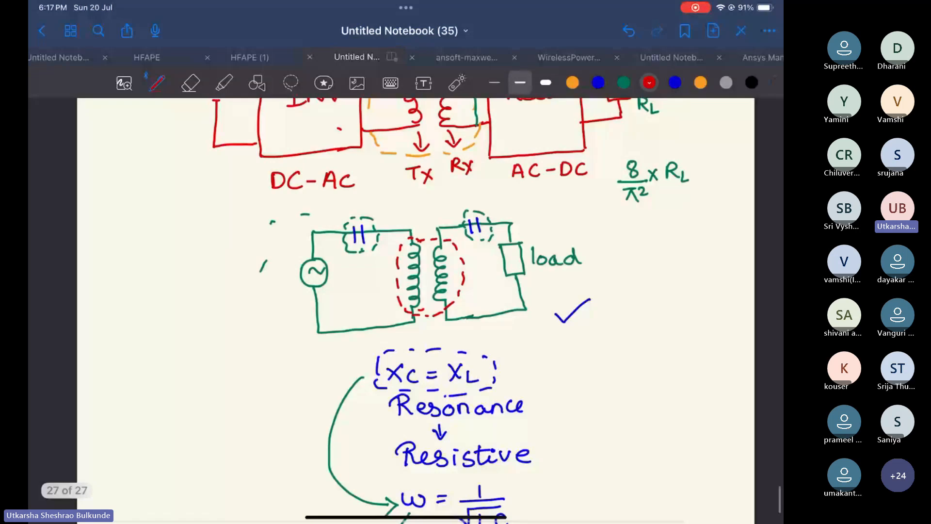
mouse_move(617, 326)
mouse_down()
mouse_move(633, 343)
mouse_move(616, 344)
mouse_move(653, 341)
mouse_up()
drag(664, 330, 675, 334)
mouse_move(687, 320)
mouse_down()
mouse_move(699, 328)
mouse_move(686, 334)
mouse_move(719, 333)
mouse_up()
scroll(420, 311, left, 1)
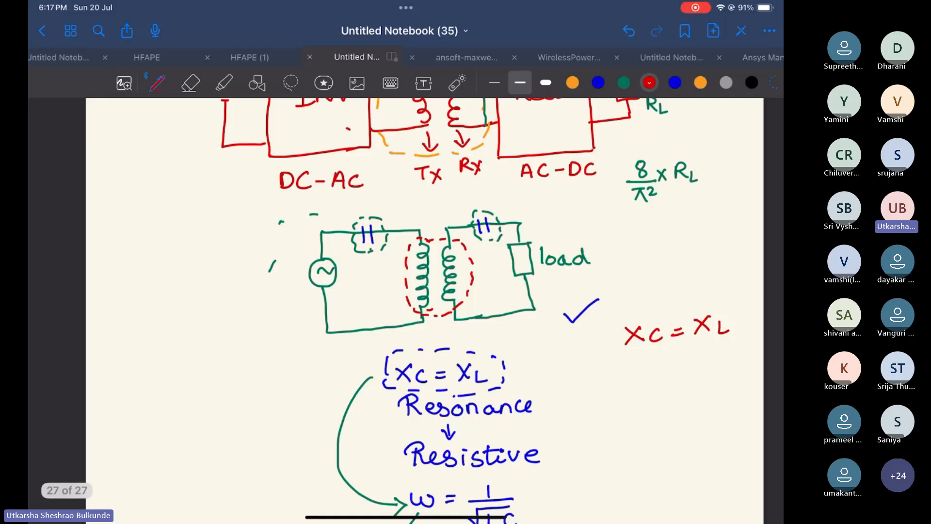
- Draw green series capacitor symbols on the upper Tx and Rx coil wires of the red INV–Rect block diagram
scroll(419, 310, up, 3)
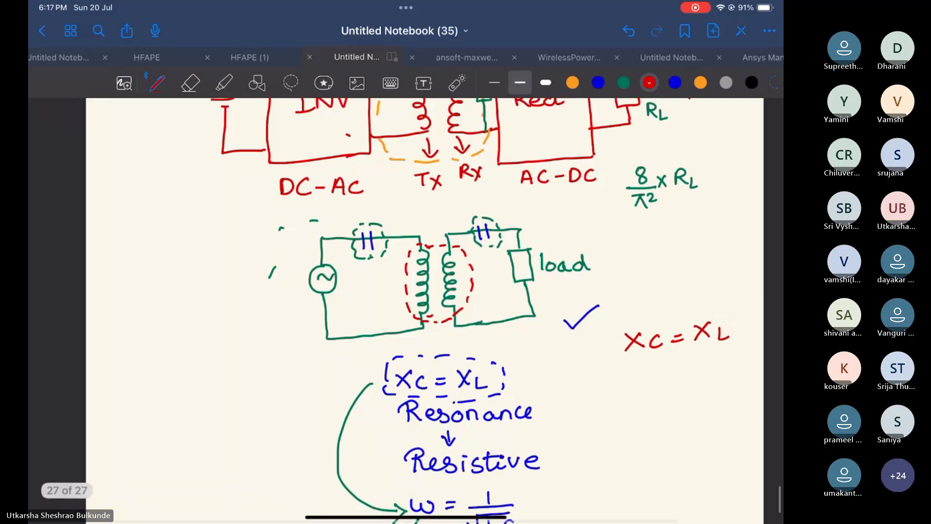
drag(372, 129, 378, 144)
click(624, 82)
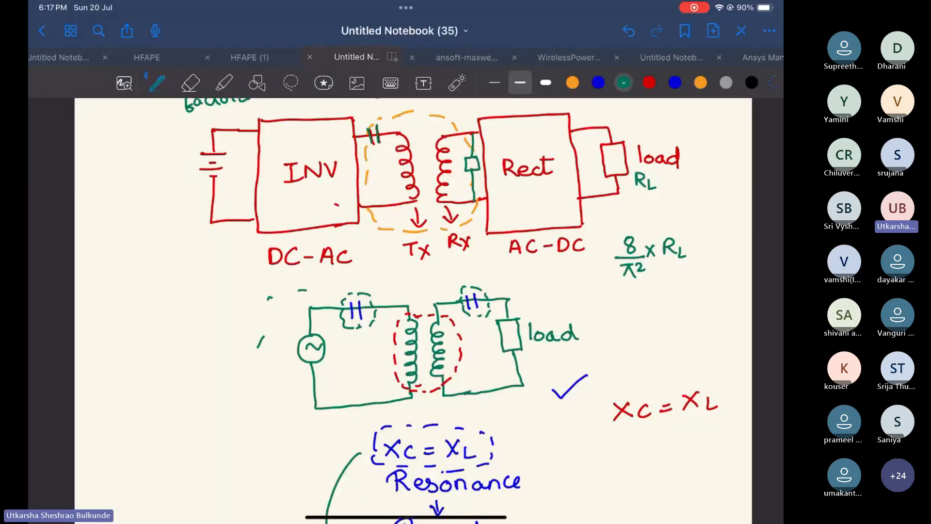
drag(455, 128, 455, 144)
drag(461, 126, 460, 144)
- Write the resonance formula "ω = 1/√LC" in red beneath the red XC = XL equation
scroll(413, 311, down, 1)
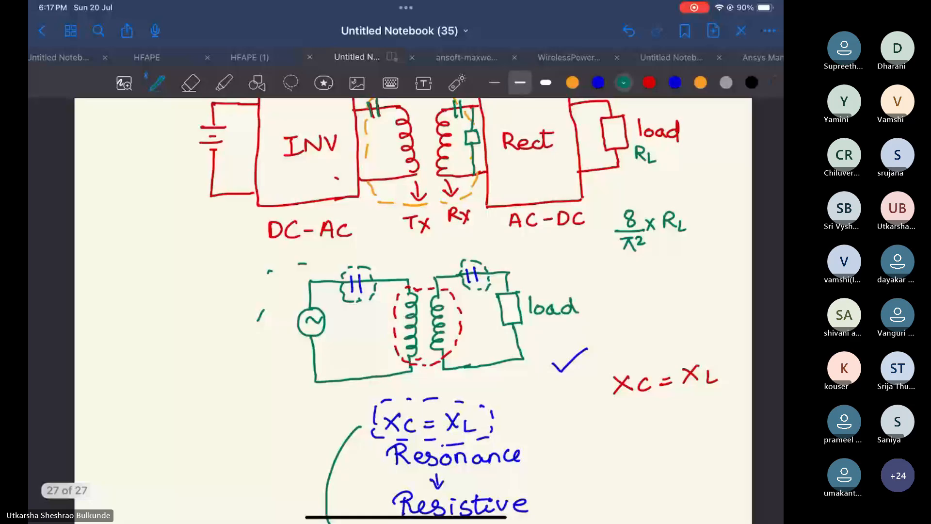
scroll(414, 310, down, 1)
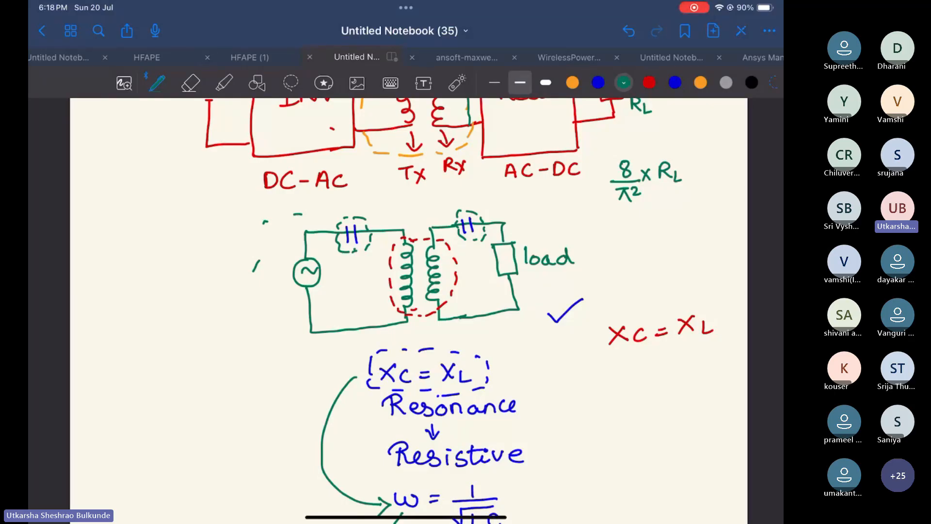
scroll(408, 310, down, 3)
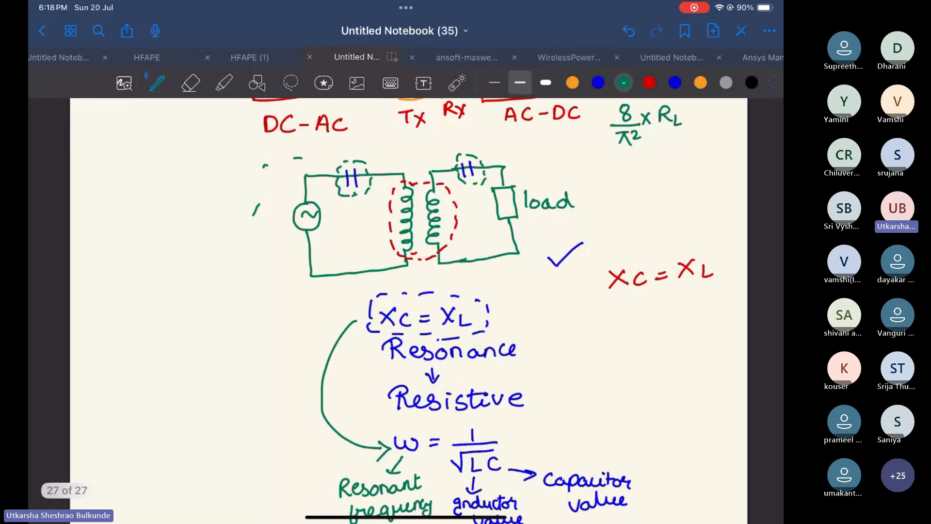
scroll(408, 310, down, 3)
click(649, 82)
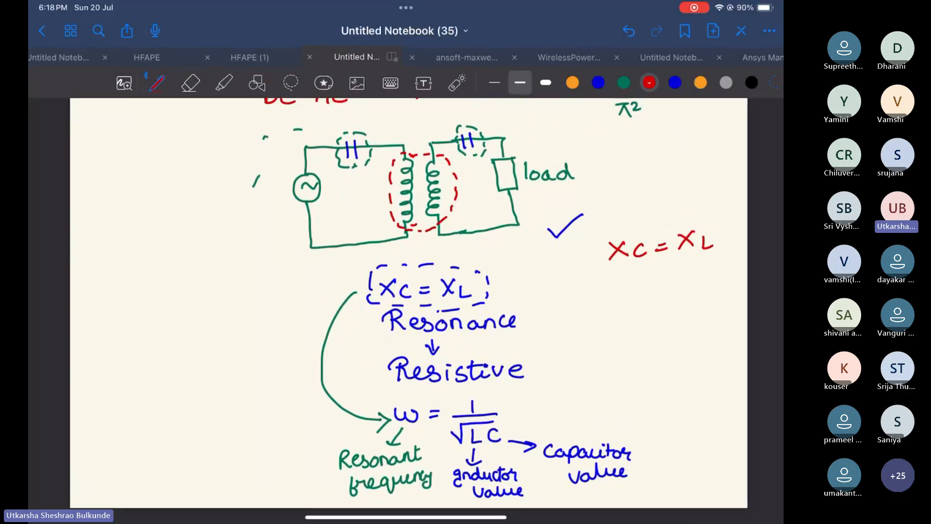
mouse_move(610, 301)
mouse_down()
mouse_move(613, 312)
mouse_move(632, 300)
mouse_move(653, 305)
mouse_up()
mouse_move(678, 293)
mouse_down()
mouse_move(681, 303)
mouse_move(702, 298)
mouse_move(685, 310)
mouse_move(687, 326)
mouse_move(698, 325)
mouse_up()
drag(709, 315, 712, 324)
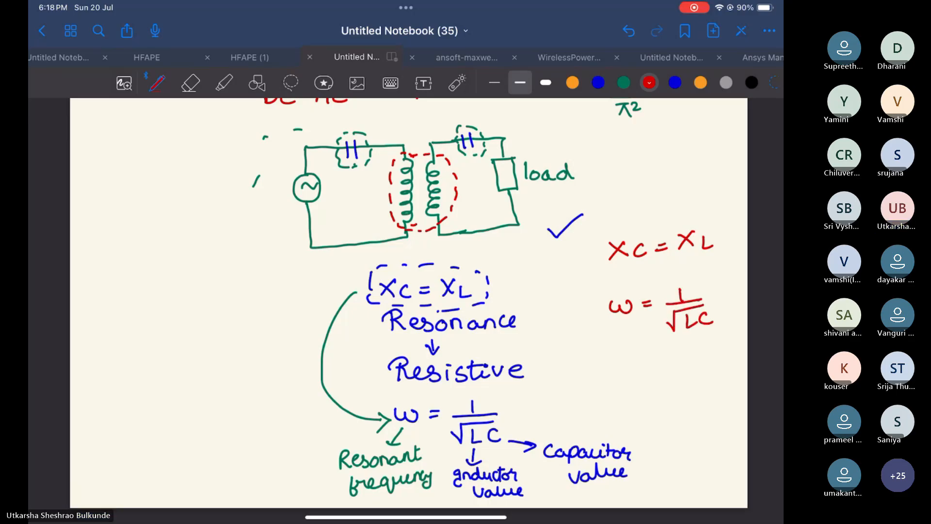
- Draw a green arrow down from the red ω and label it "frequency"
click(623, 83)
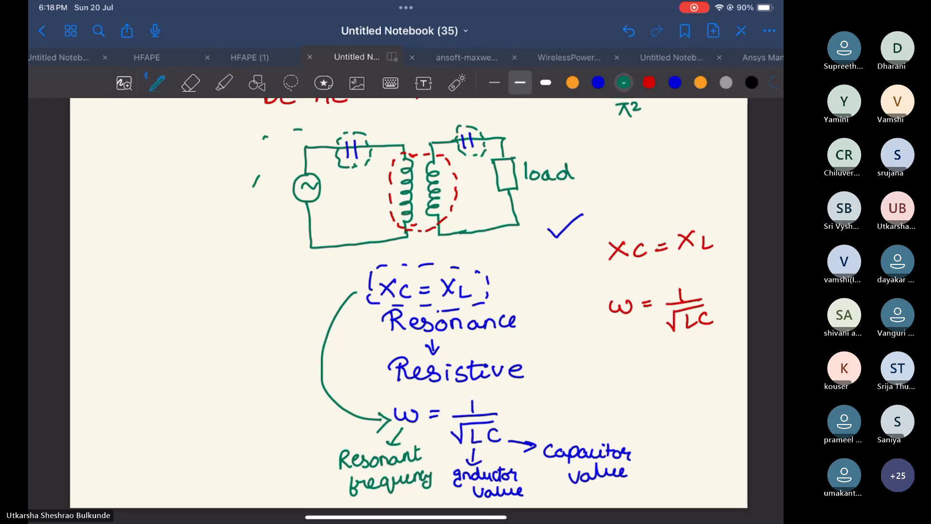
drag(619, 318, 607, 338)
mouse_move(606, 330)
mouse_down()
mouse_move(603, 371)
mouse_move(630, 361)
mouse_move(695, 364)
mouse_move(688, 380)
mouse_up()
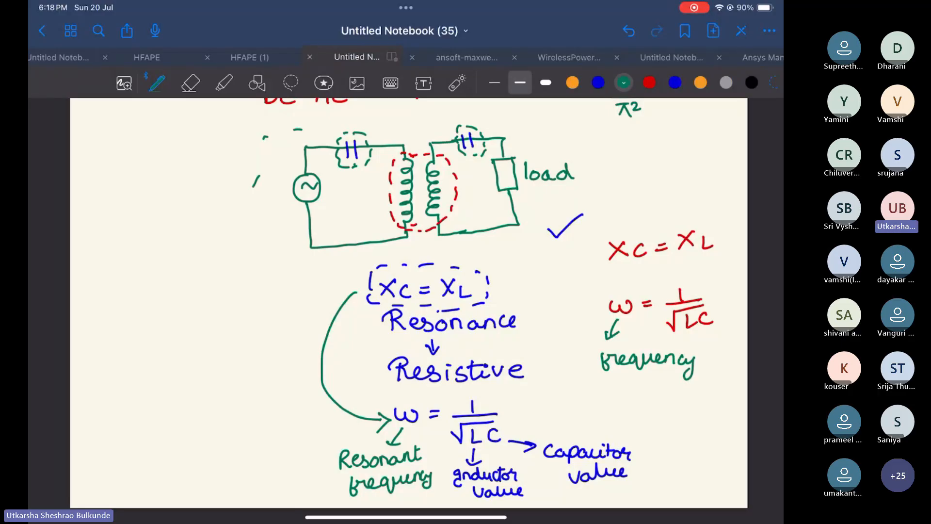
- Outline the whole green equivalent circuit, from AC source to load, with an orange box
scroll(409, 311, up, 1)
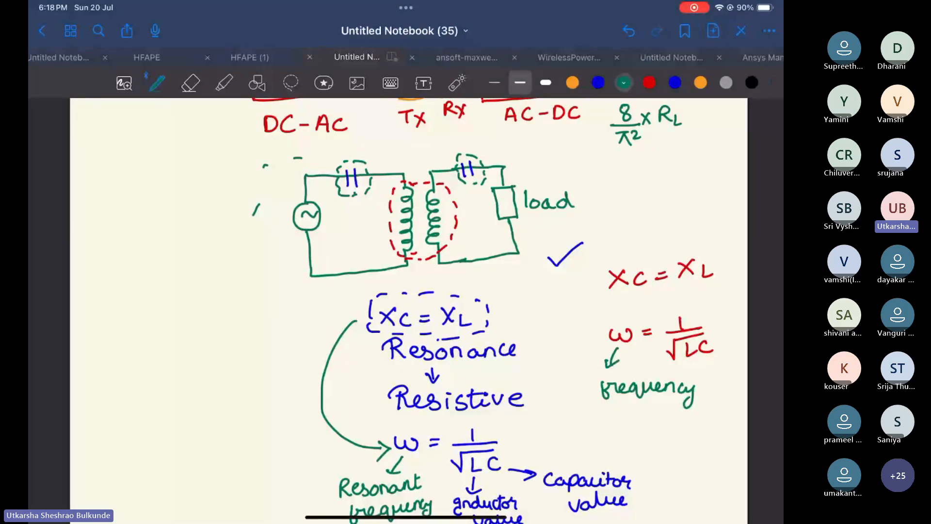
mouse_move(294, 156)
mouse_down()
mouse_move(566, 145)
mouse_move(539, 274)
mouse_move(288, 304)
mouse_move(266, 165)
mouse_up()
click(700, 82)
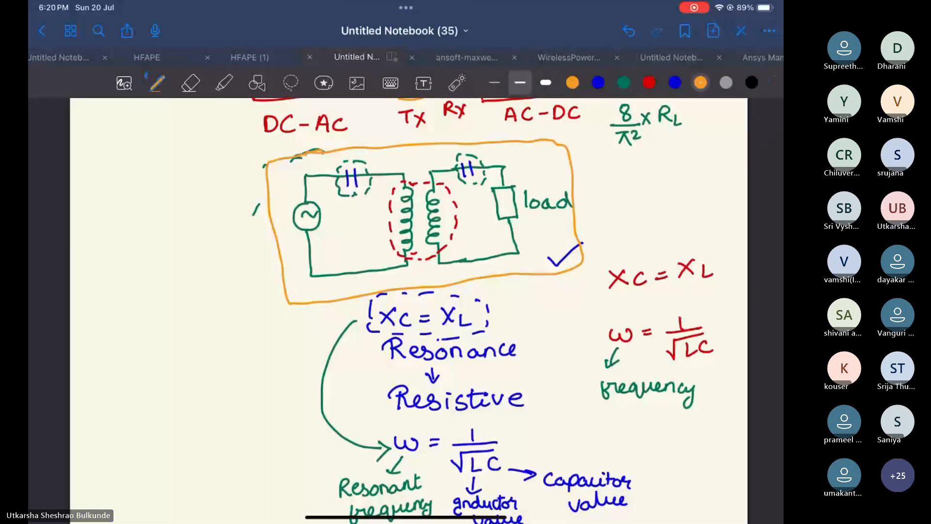
- Switch from the notebook to the Teams meeting "Ansys Maxwell 3D" and stop presenting the tablet screen
drag(402, 517, 403, 316)
click(382, 139)
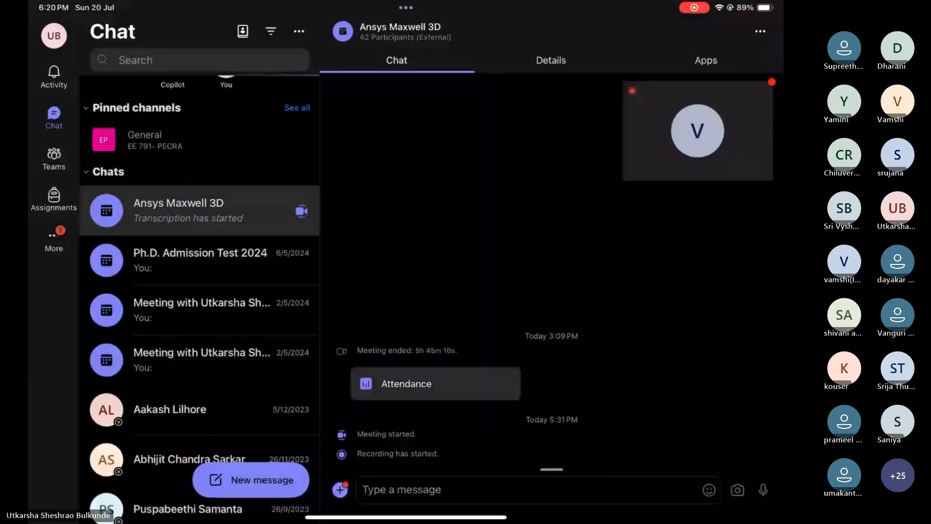
click(697, 131)
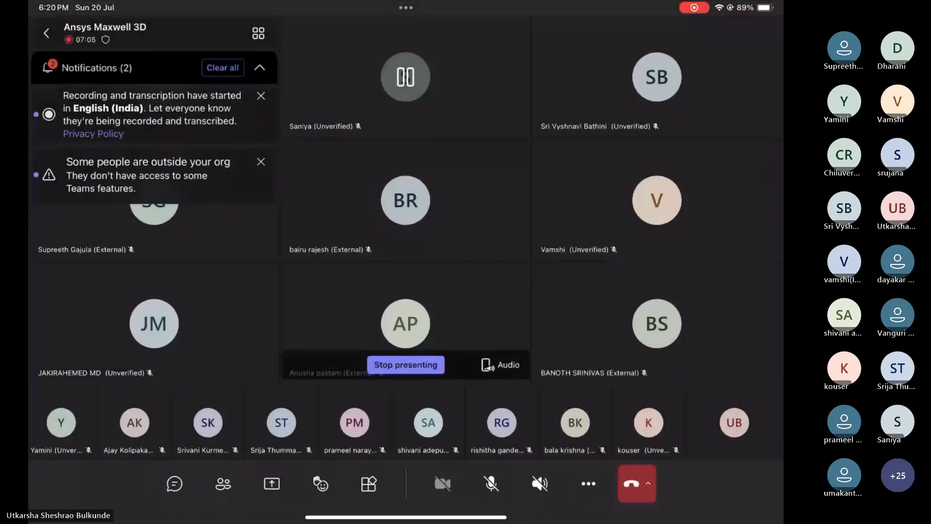
click(406, 365)
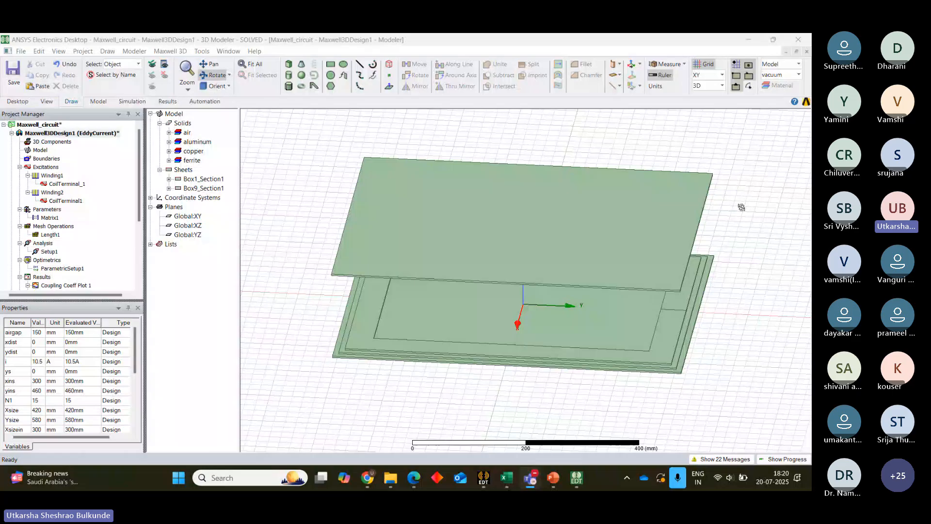
click(21, 52)
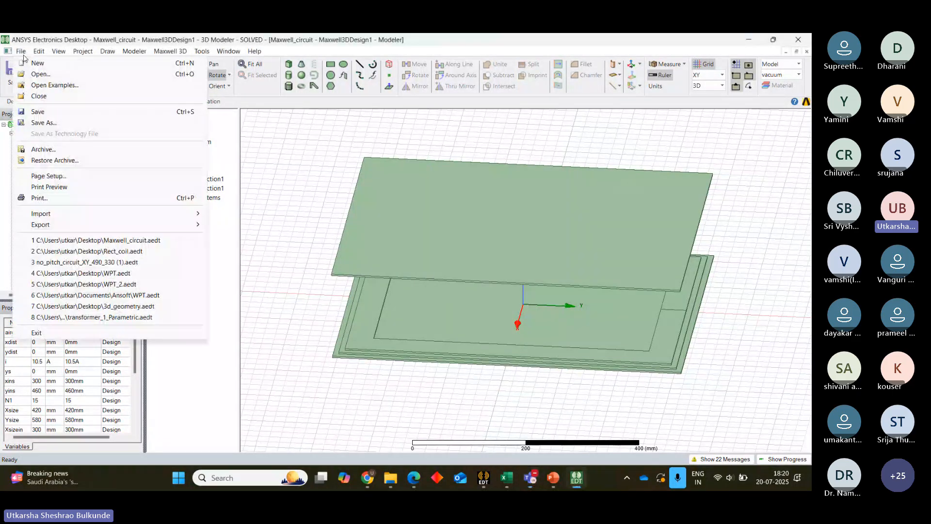
mouse_move(38, 51)
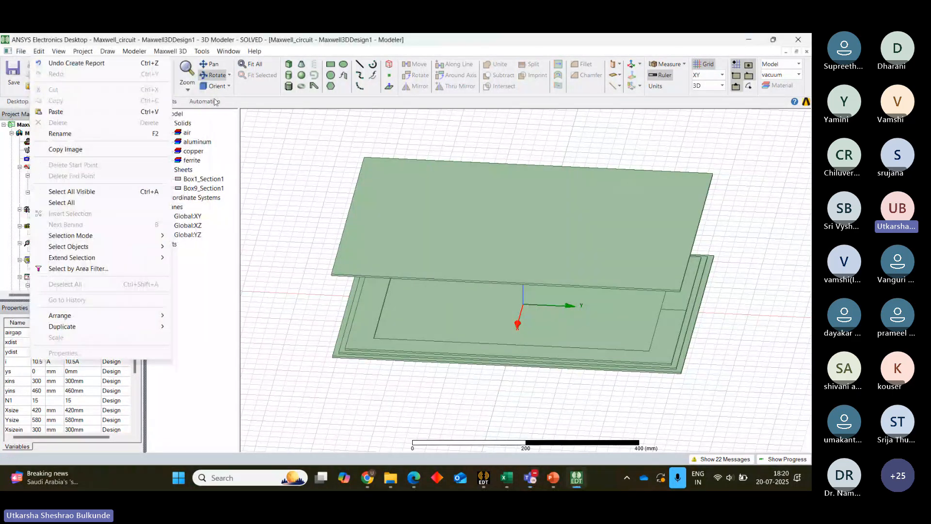
click(275, 212)
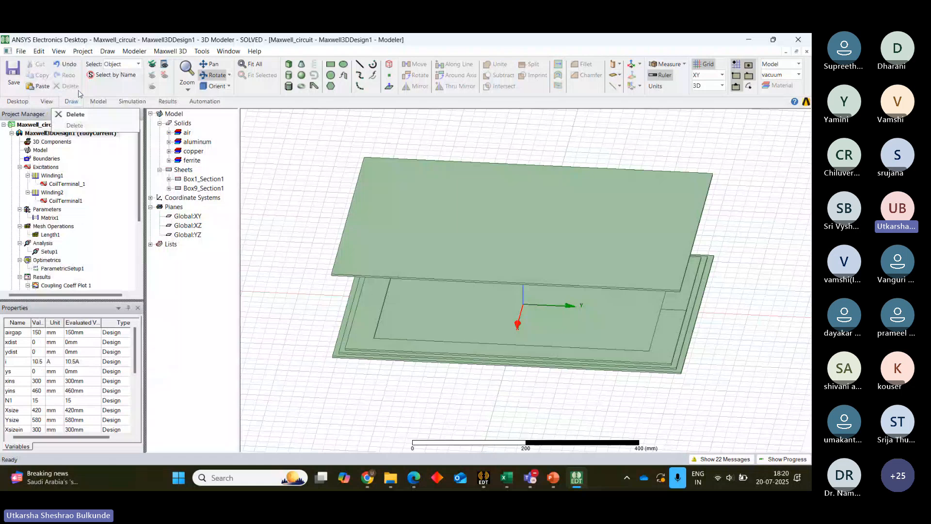
click(21, 51)
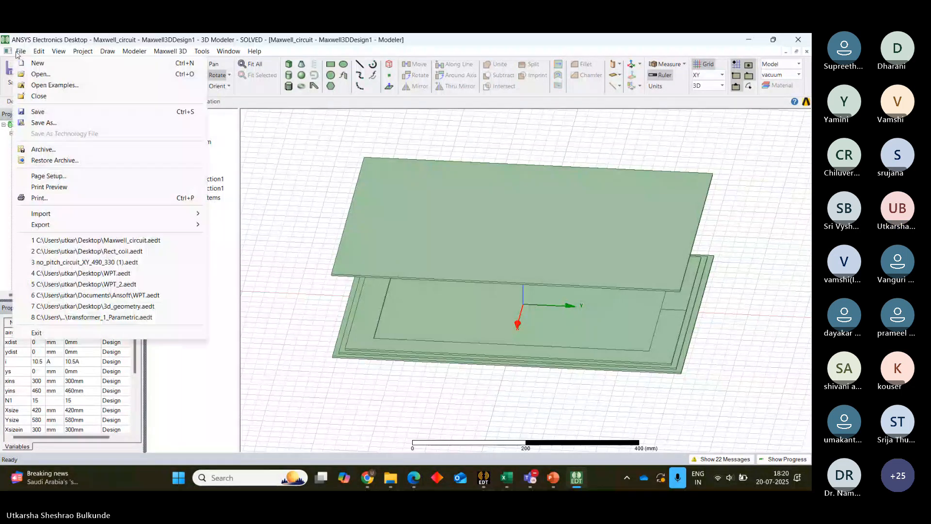
click(34, 73)
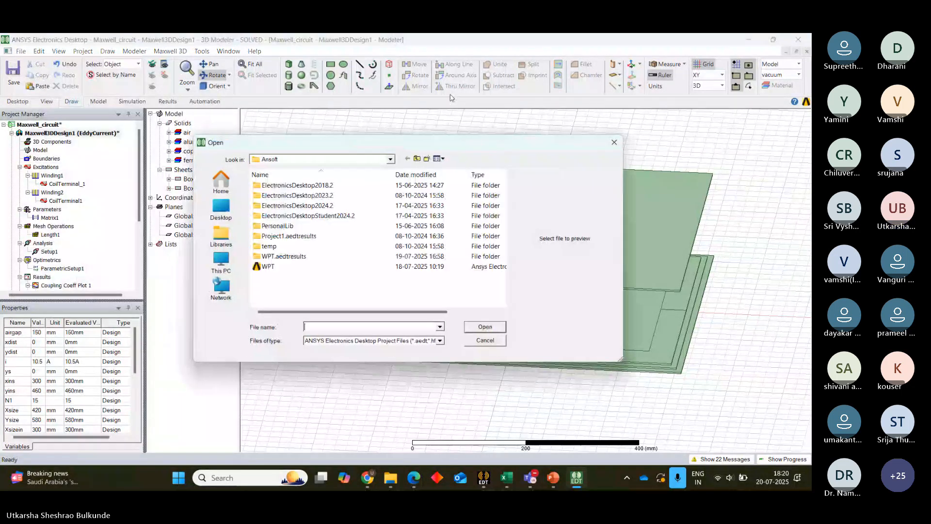
click(613, 142)
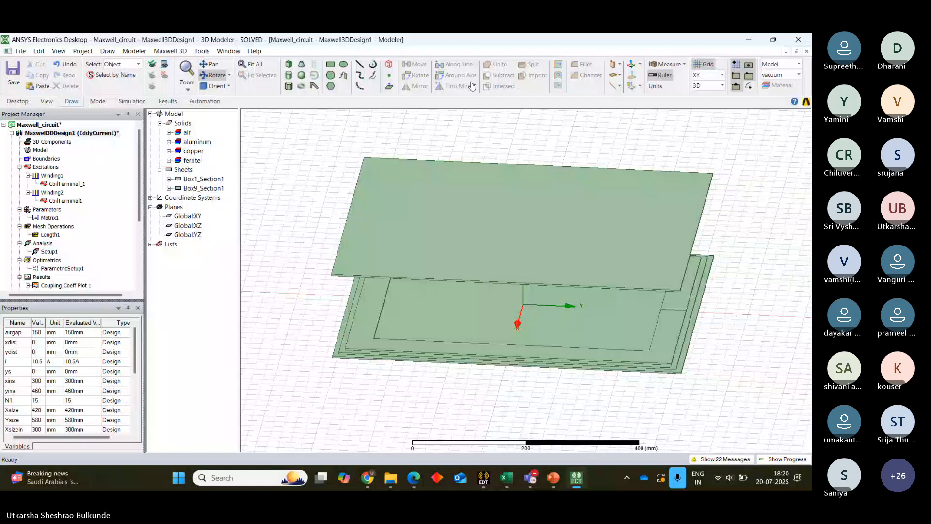
- Switch to the Teams meeting window, close its transcript, and return to ANSYS Electronics Desktop
key(alt+Tab)
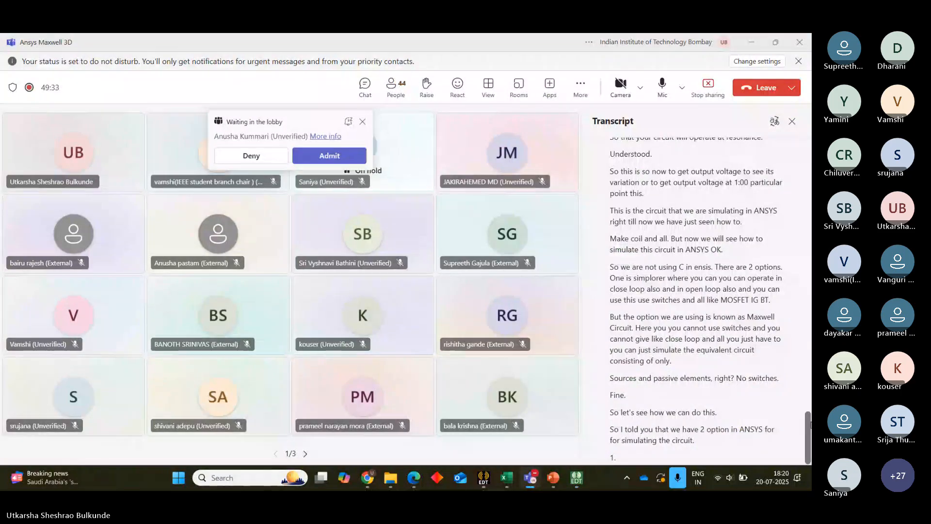
click(792, 122)
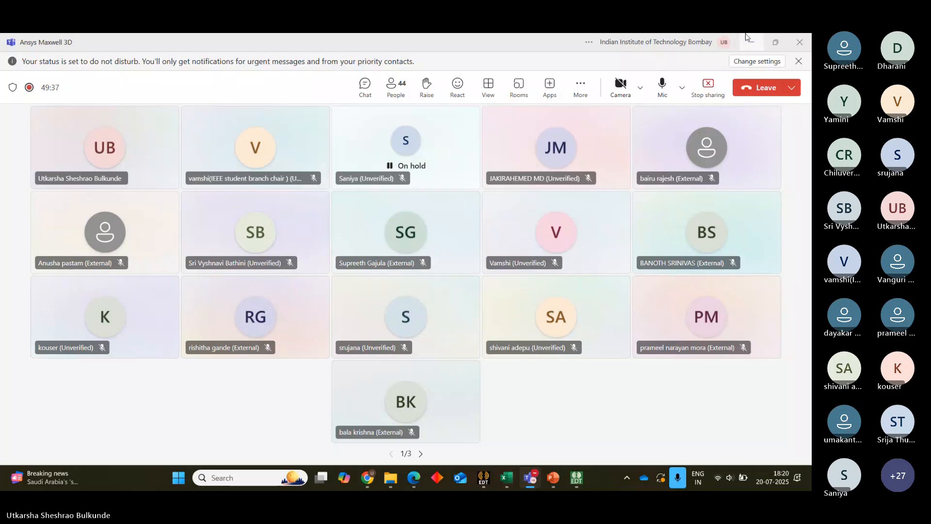
click(755, 41)
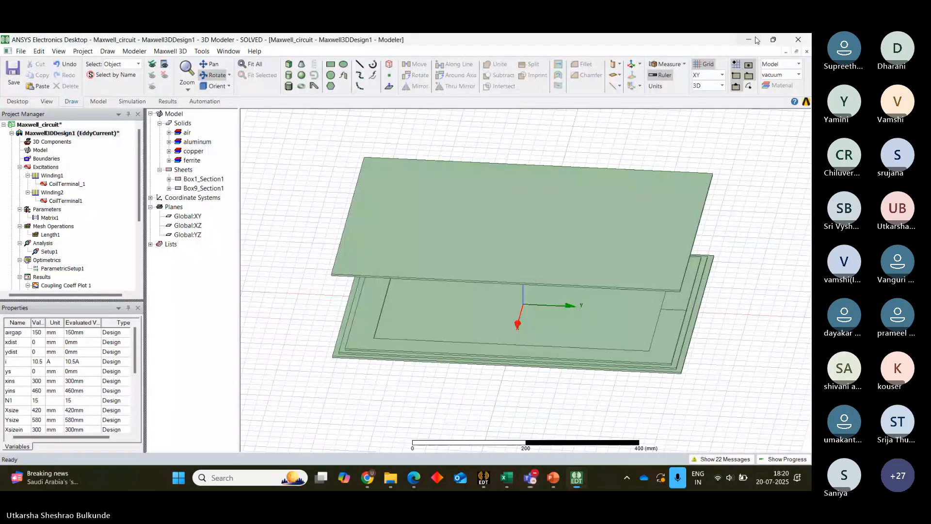
click(757, 40)
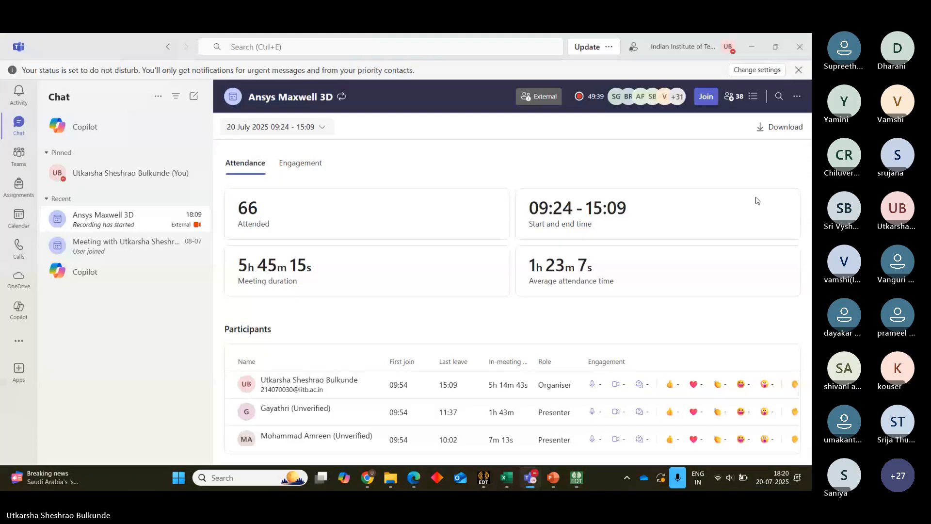
click(577, 478)
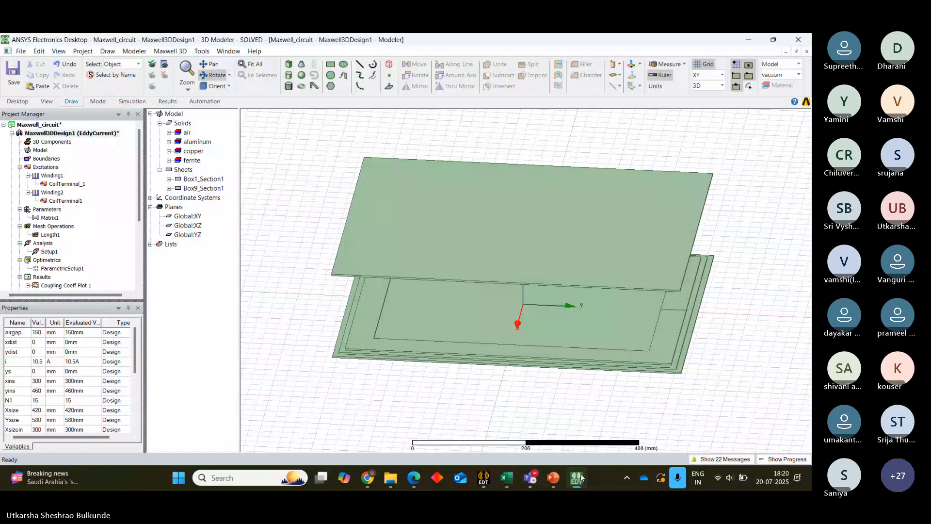
- Create a new project and insert a Twin Builder design with an empty schematic
click(20, 51)
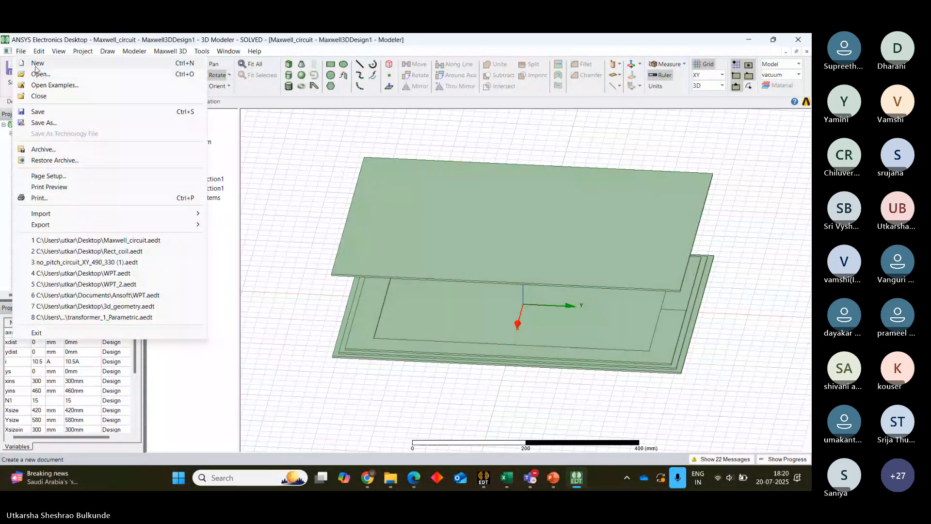
click(36, 63)
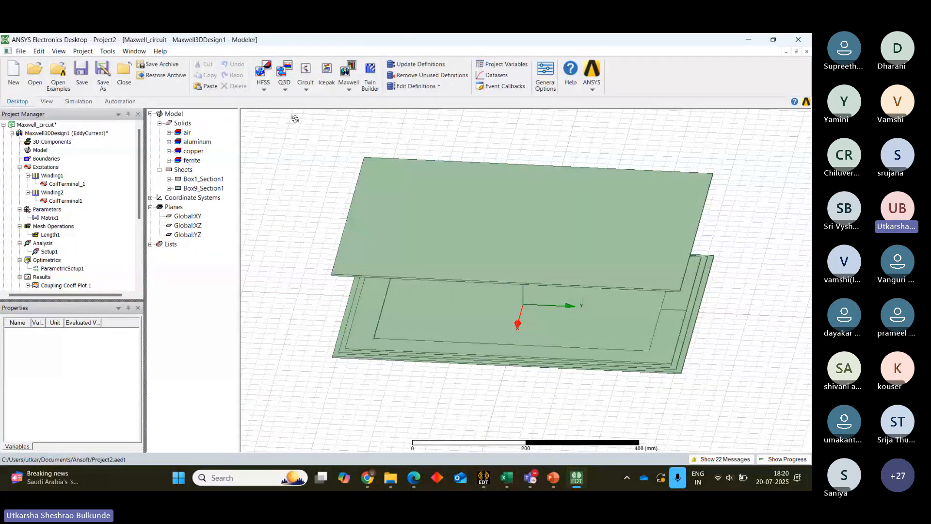
click(369, 68)
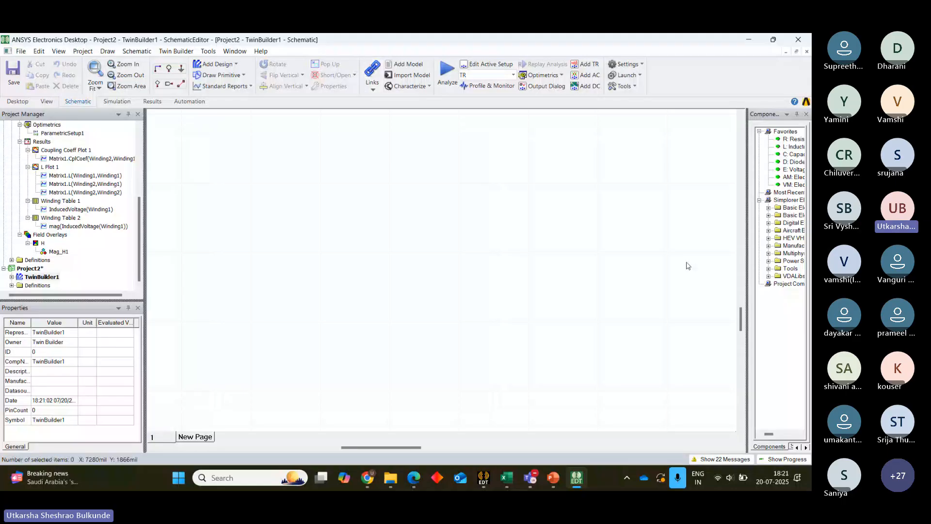
- Widen the component library area, and close Project2 without saving its changes
drag(746, 265, 693, 266)
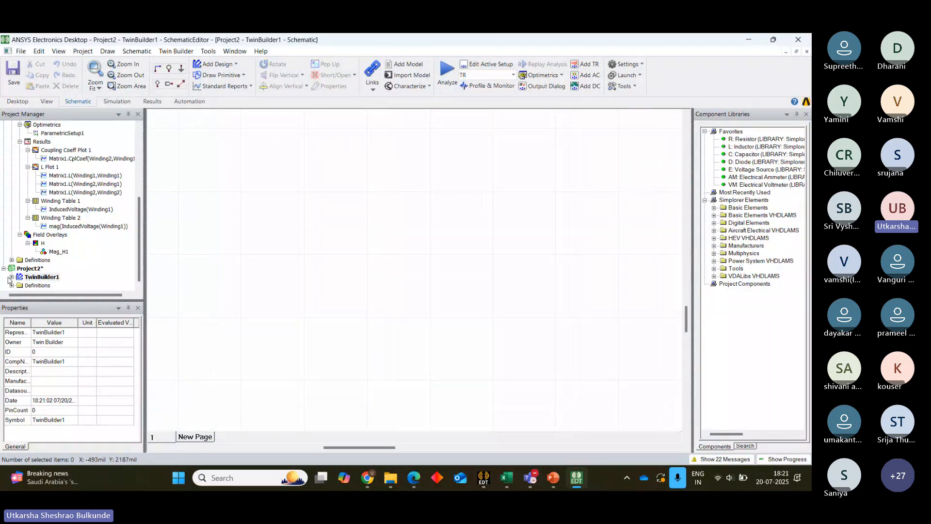
click(34, 269)
right_click(34, 269)
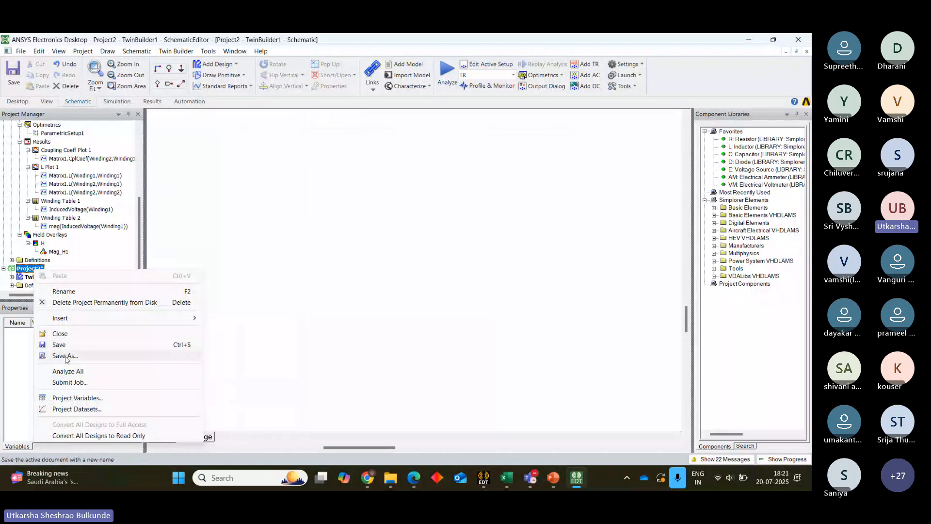
click(61, 335)
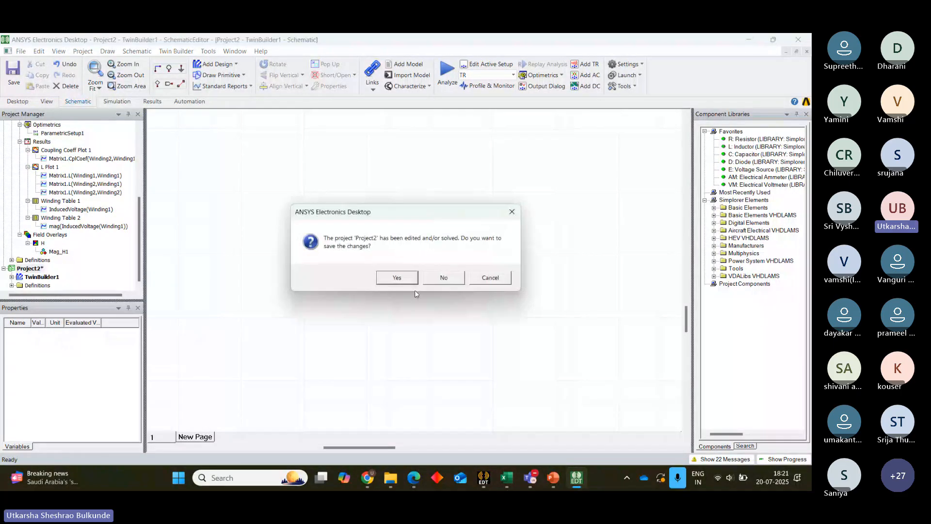
click(437, 281)
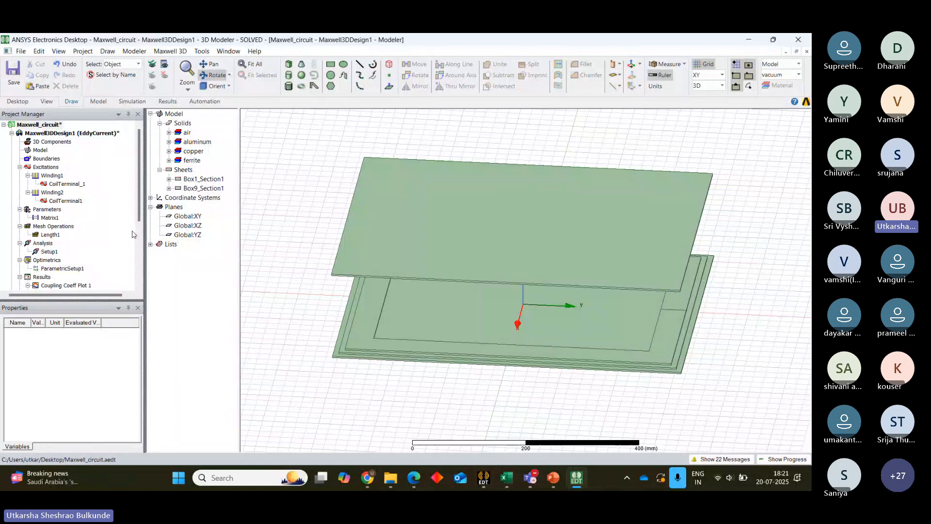
- Set the excitation type of Winding1 in the Maxwell 3D design to External, stranded
scroll(139, 160, down, 1)
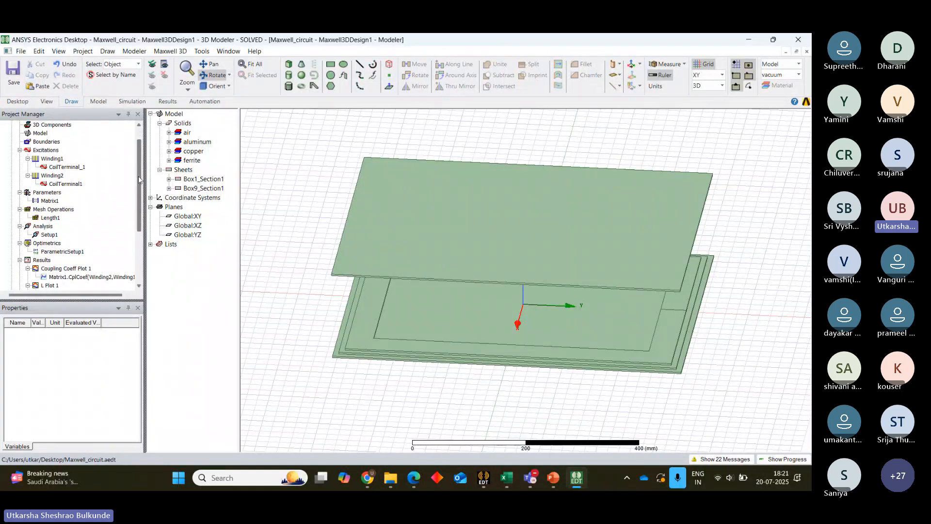
scroll(139, 160, up, 1)
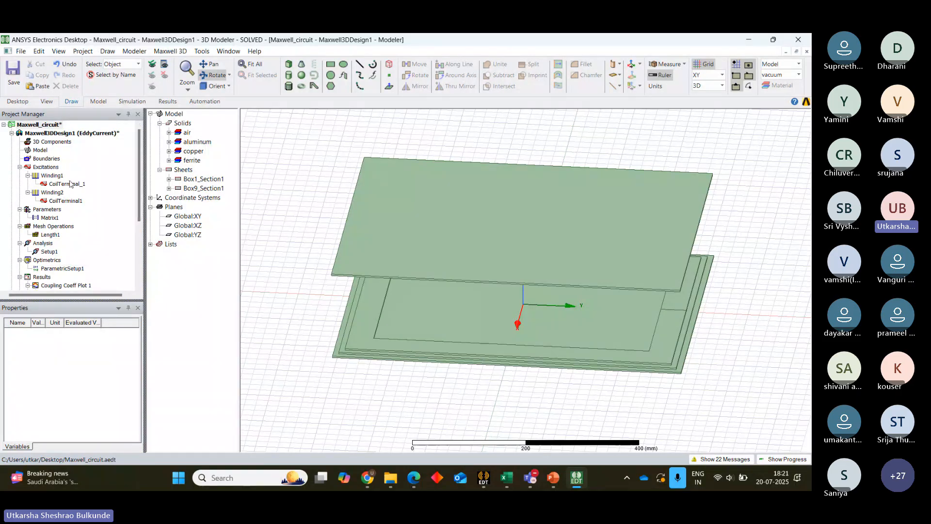
double_click(52, 176)
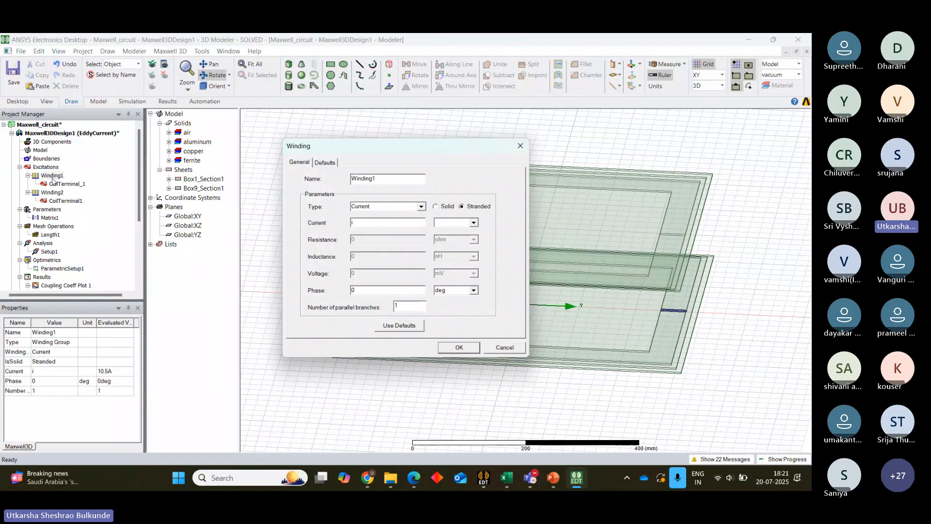
click(393, 207)
click(388, 229)
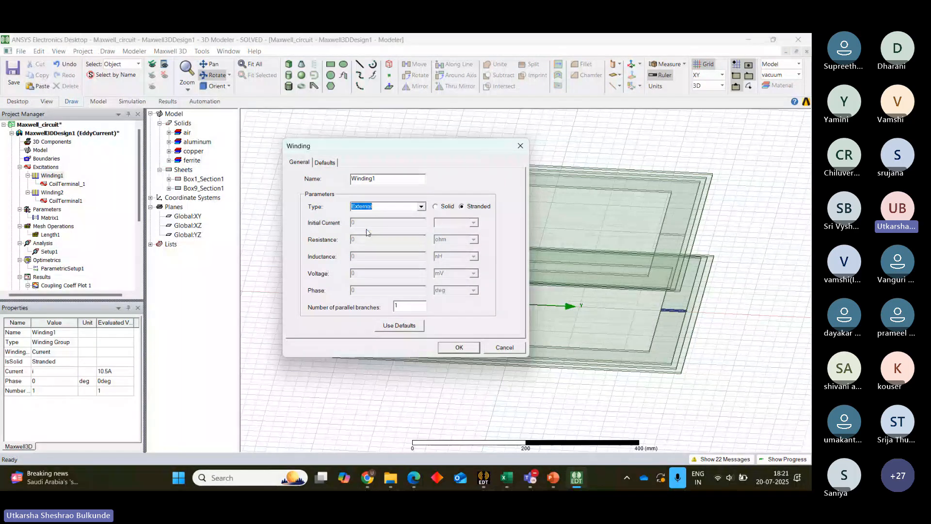
click(458, 348)
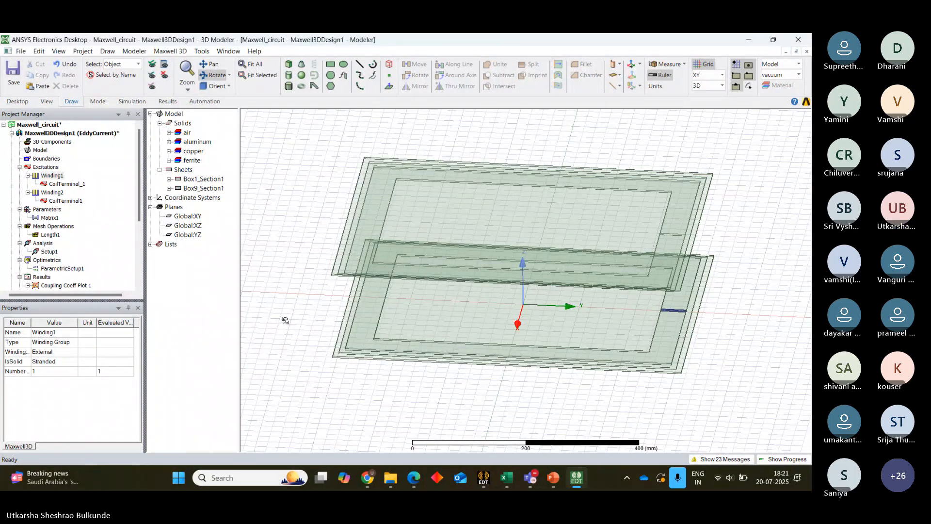
- Change the type of Winding2 to External as well, keeping it stranded
double_click(57, 193)
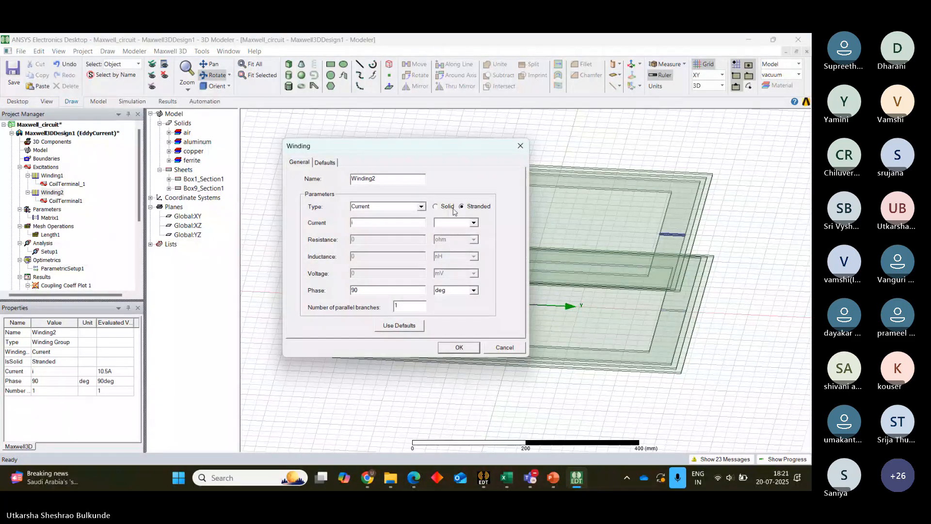
click(398, 206)
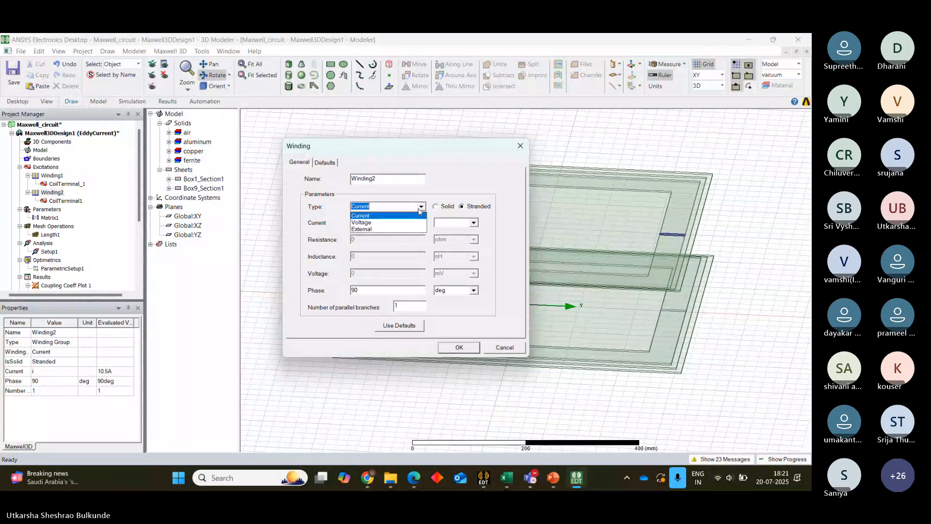
click(380, 229)
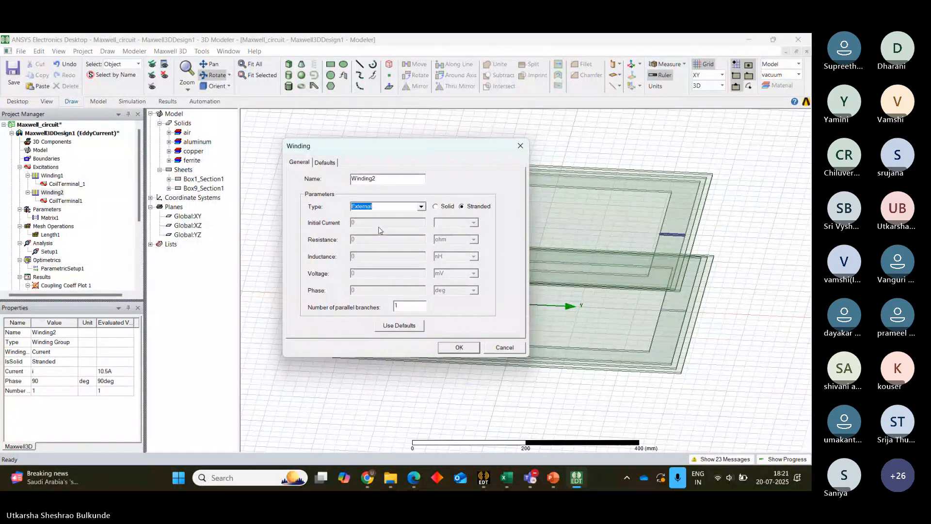
click(458, 347)
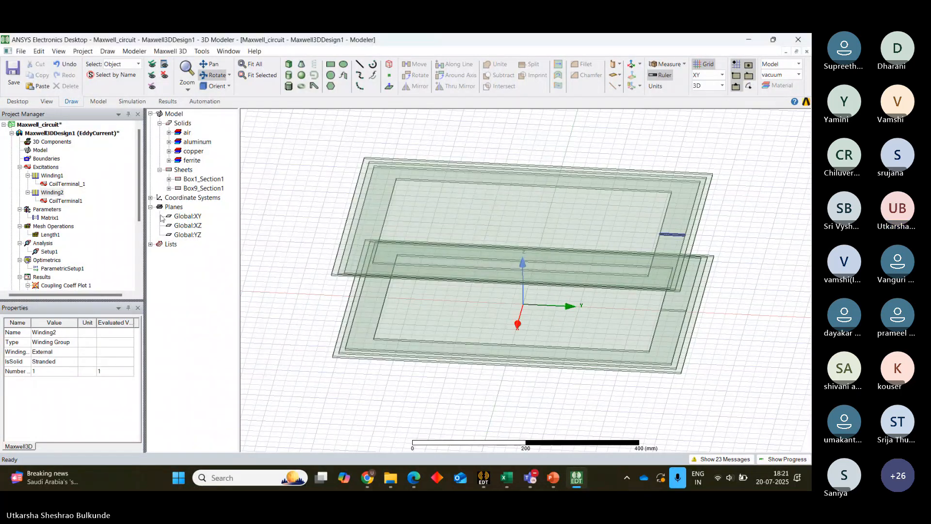
- Create an external circuit design from the Winding1 and Winding2 excitations and close the external circuit settings
click(47, 167)
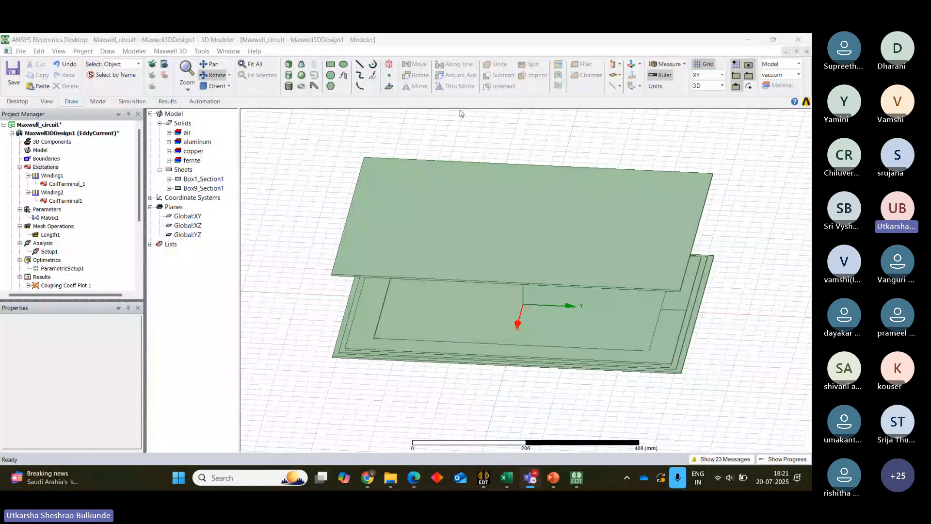
right_click(43, 169)
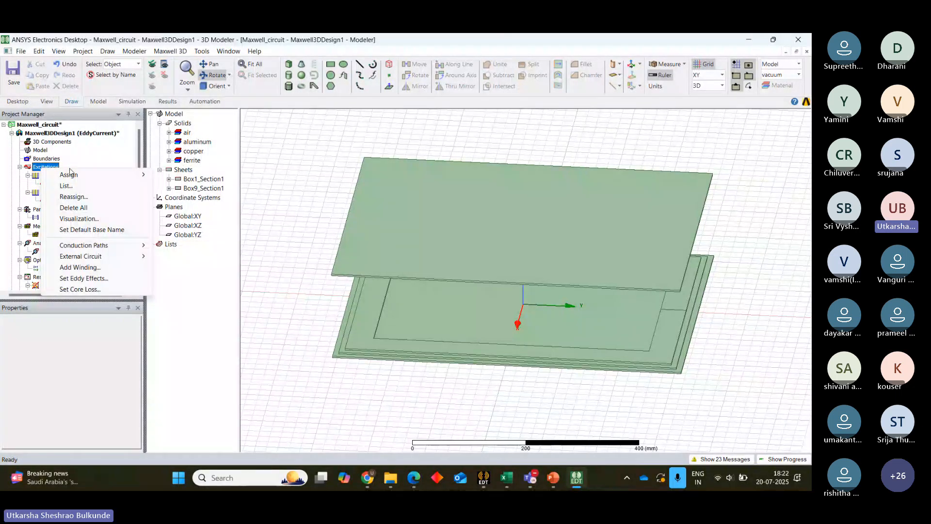
mouse_move(102, 257)
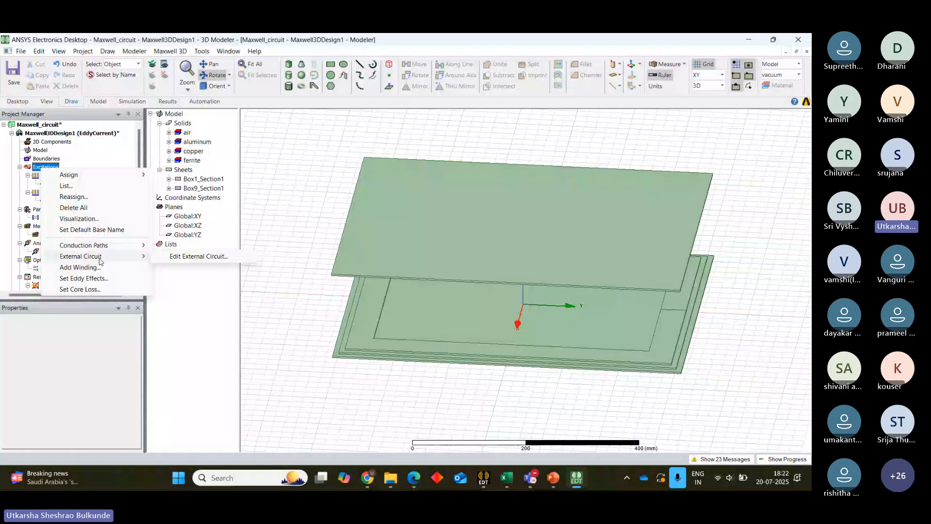
click(196, 256)
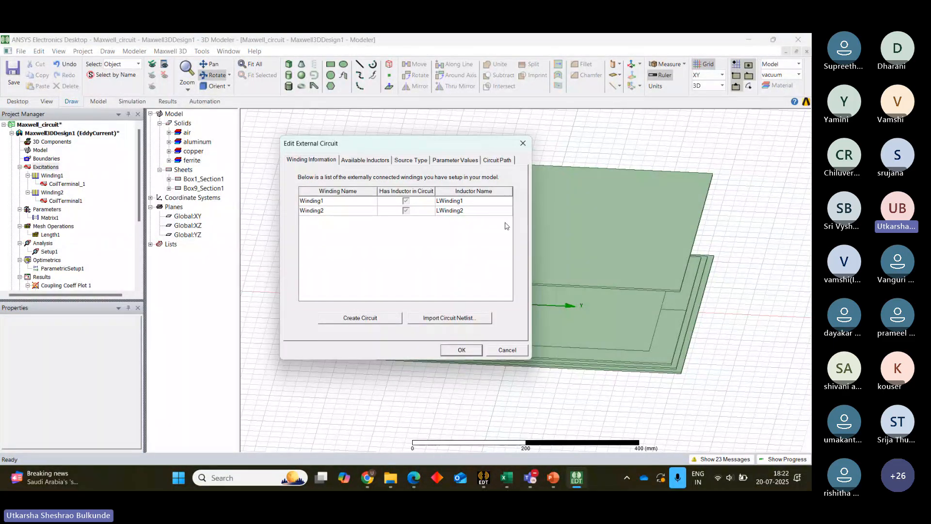
click(406, 204)
click(359, 319)
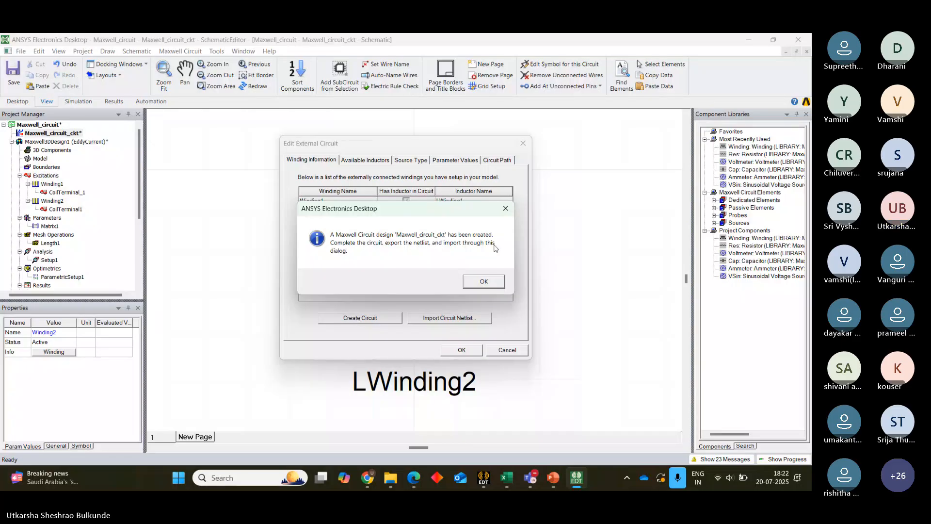
click(491, 283)
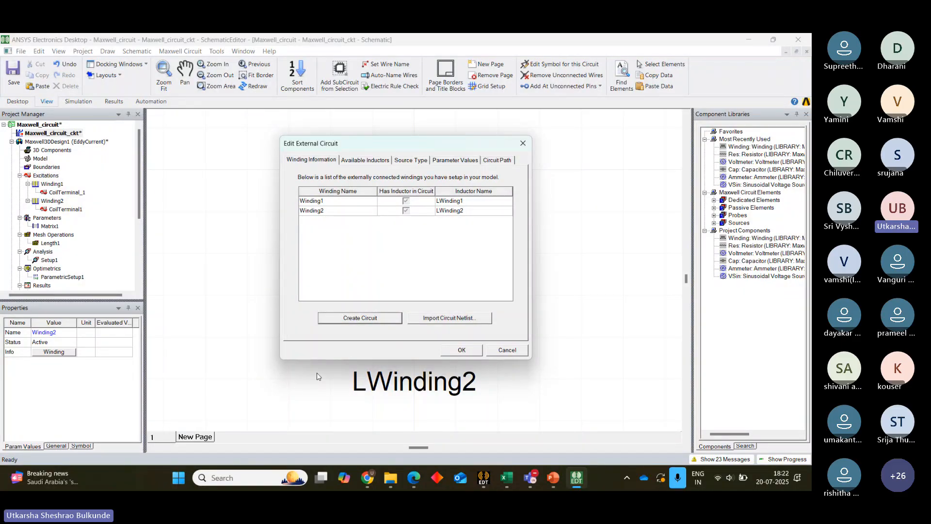
click(523, 143)
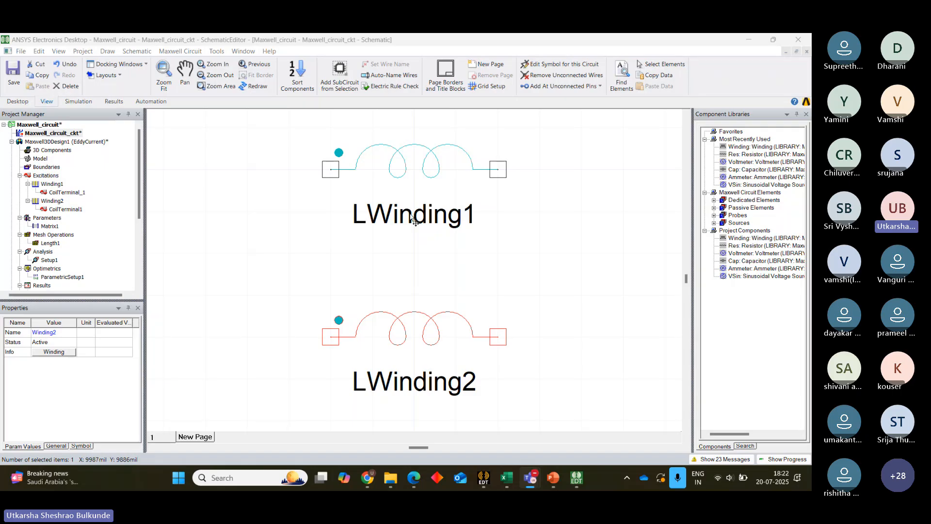
- Move the LWinding1 inductor down in the schematic and rotate it upright with its polarity dot at the upper end
drag(402, 165, 379, 191)
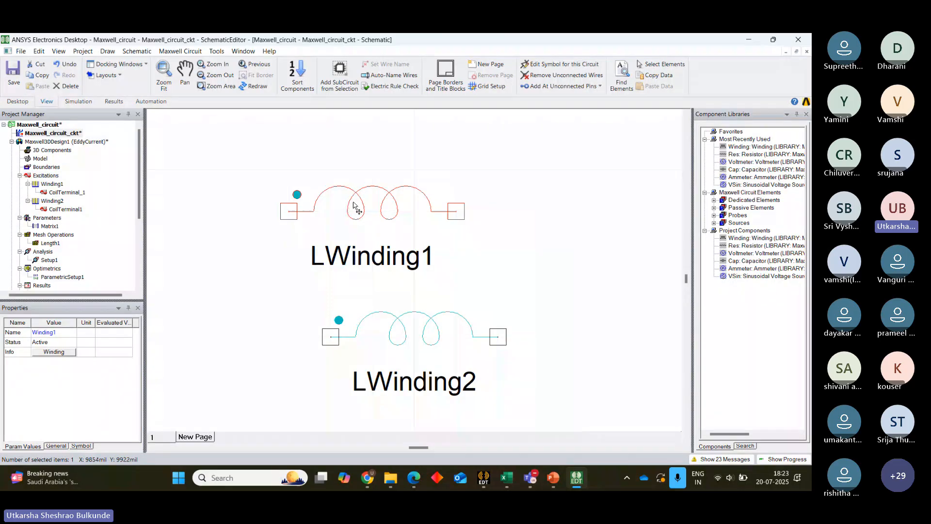
key(ctrl+r)
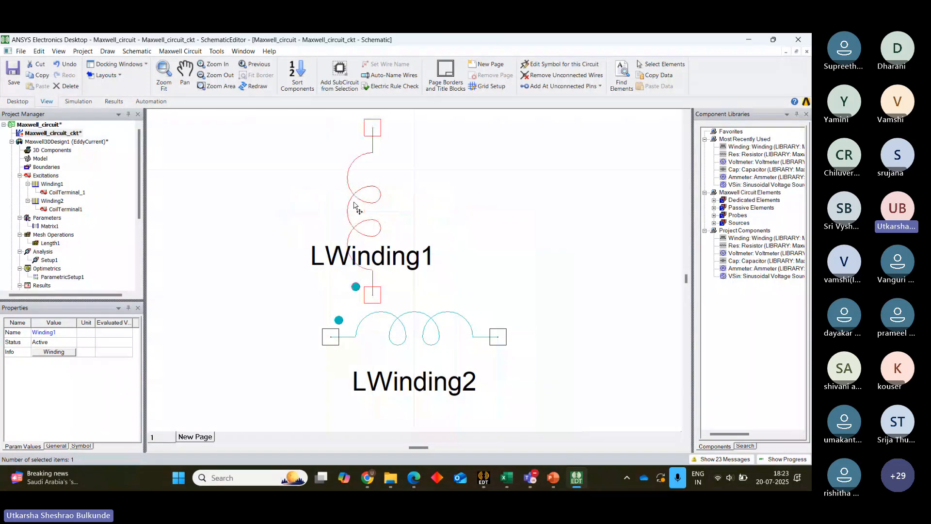
key(ctrl+r)
key(ctrl+r)
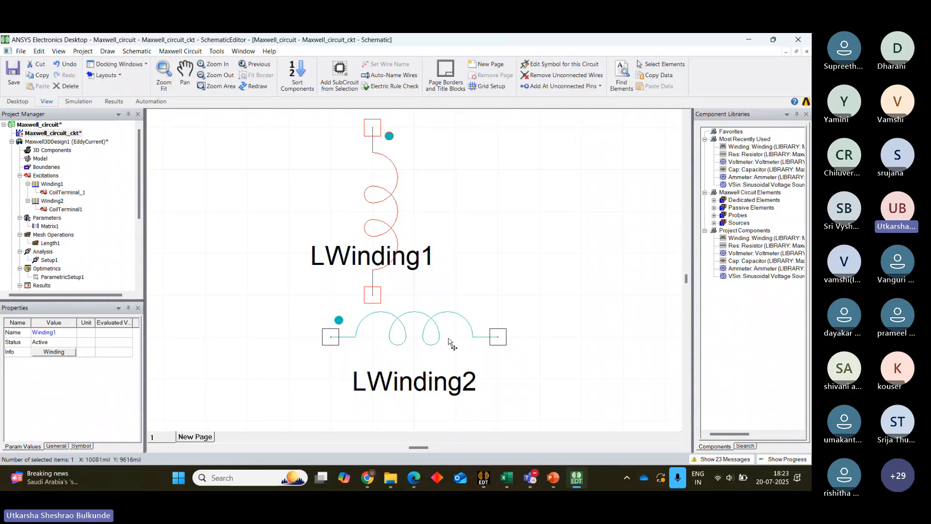
- Place LWinding2 to the right of LWinding1 and rotate it upright with its polarity dot at the upper end
drag(387, 324, 495, 183)
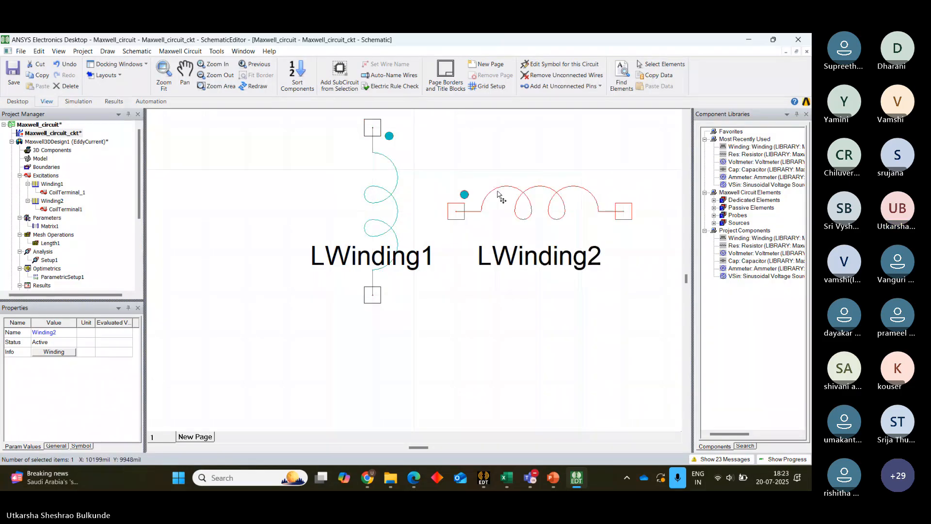
key(ctrl+r)
key(ctrl+r)
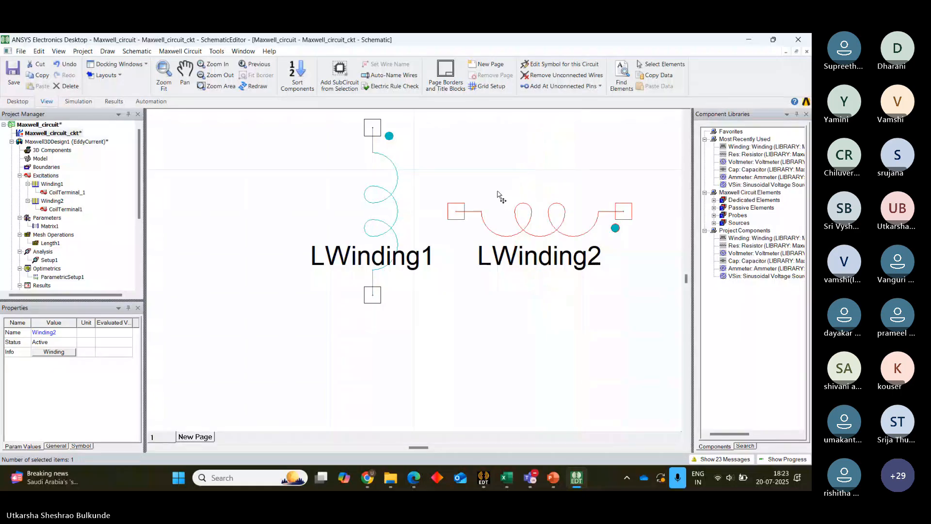
key(ctrl+r)
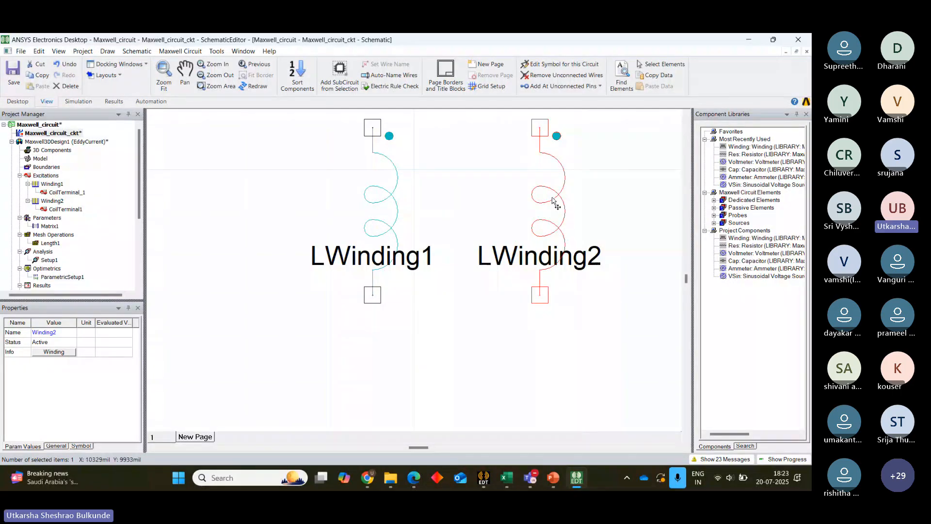
drag(499, 196, 447, 204)
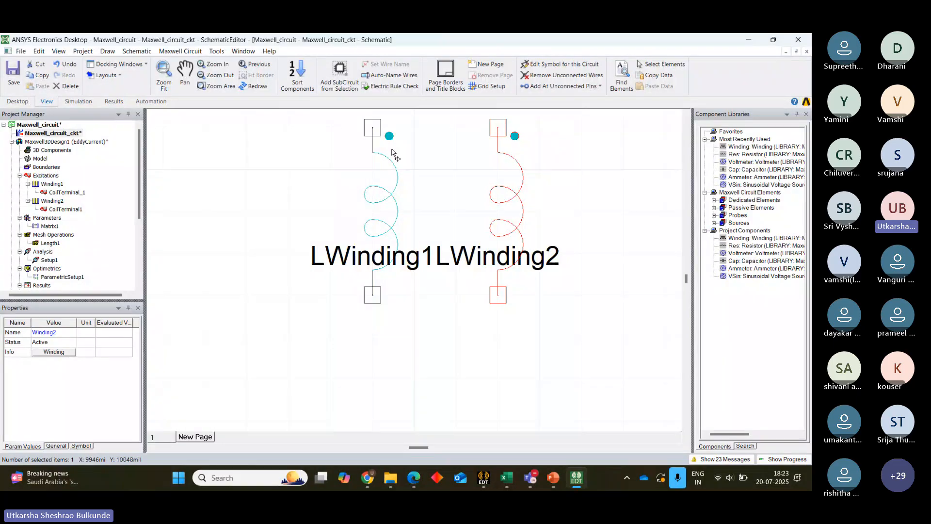
- Flip LWinding2 horizontally and move it closer so that it mirrors LWinding1 like a transformer pair
right_click(503, 195)
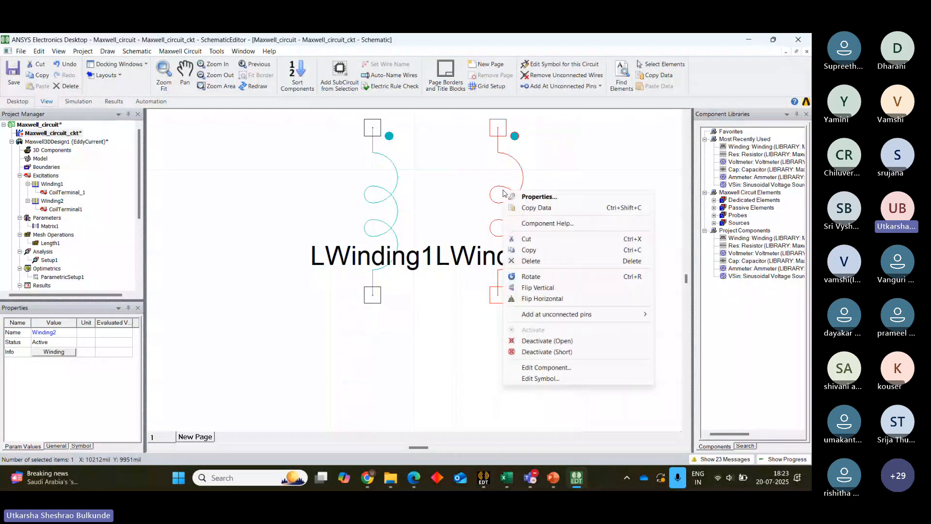
click(526, 298)
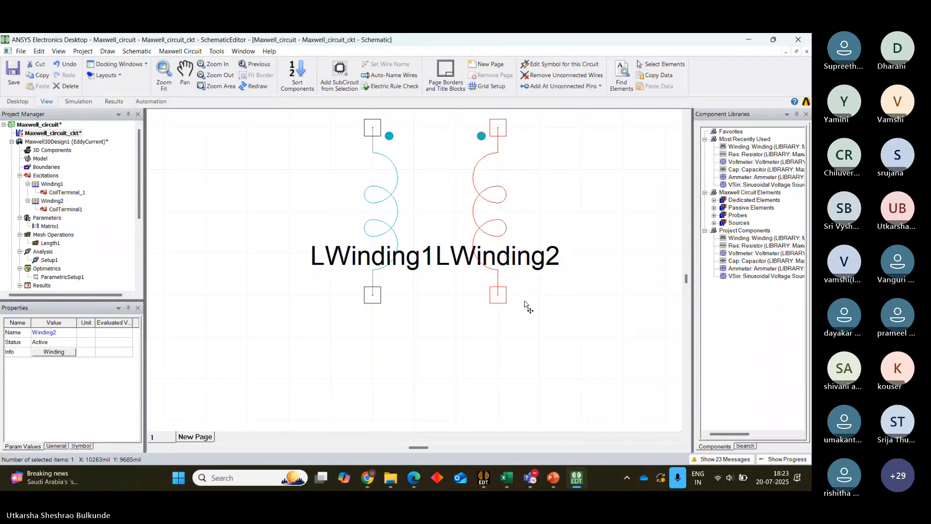
drag(489, 196, 449, 196)
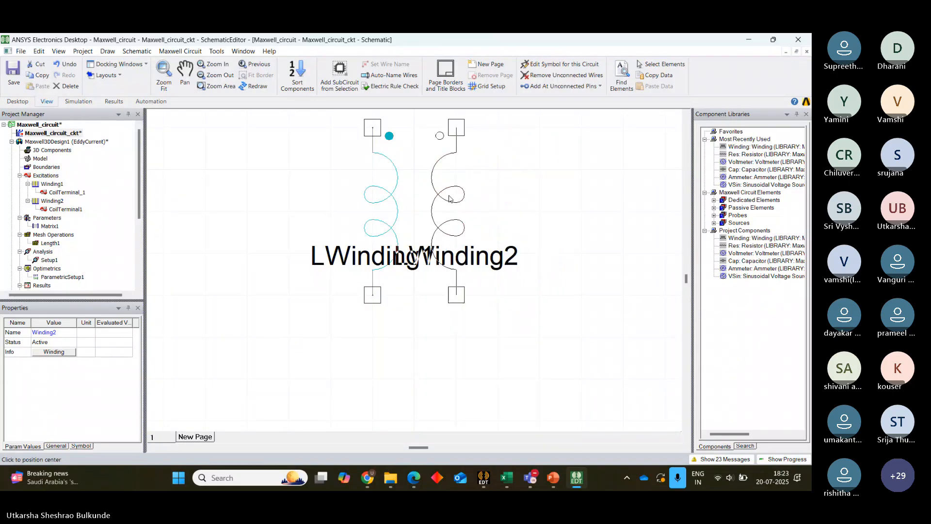
click(449, 198)
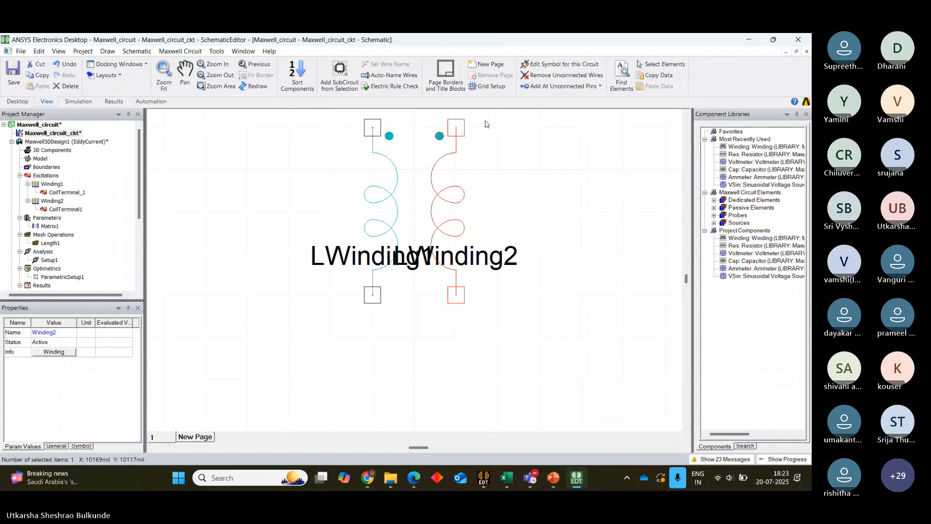
- Move both windings slightly lower together and place the LWinding1 and LWinding2 labels side by side beneath them
drag(383, 168, 442, 243)
click(516, 210)
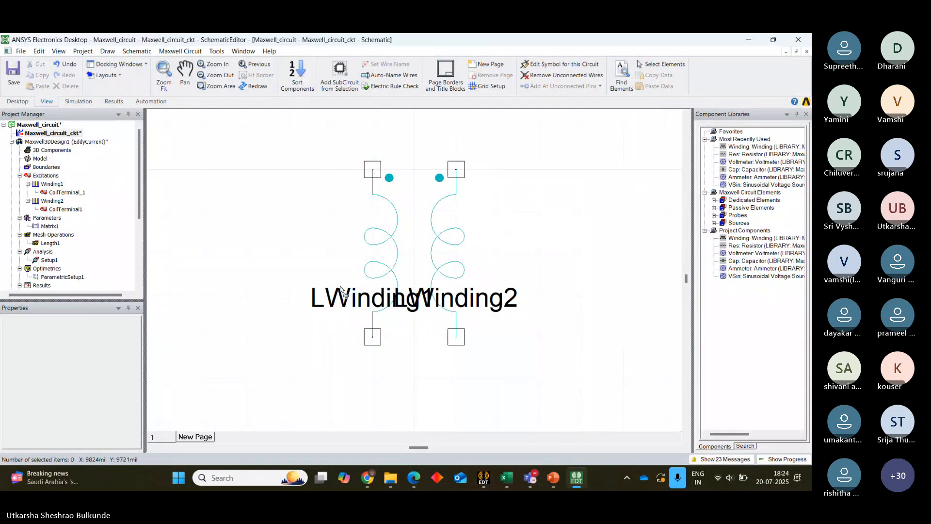
drag(341, 290, 335, 378)
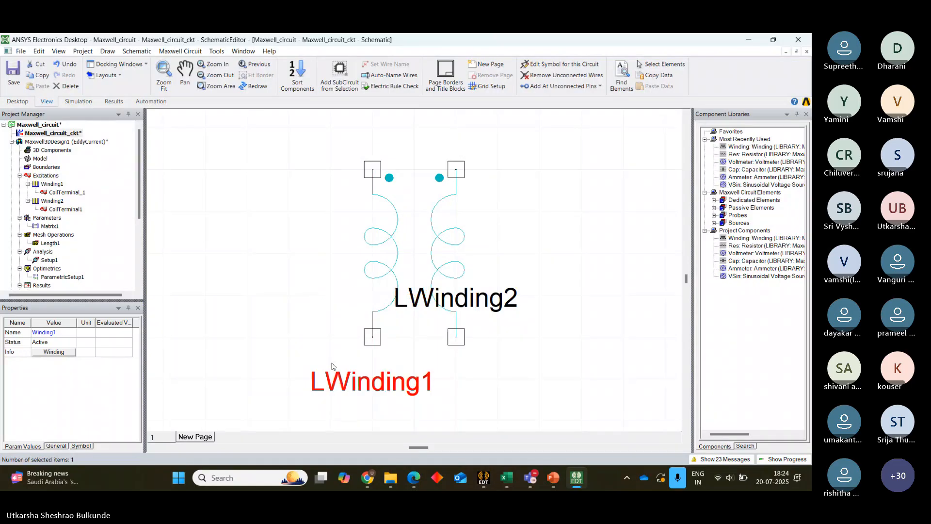
drag(438, 302, 496, 384)
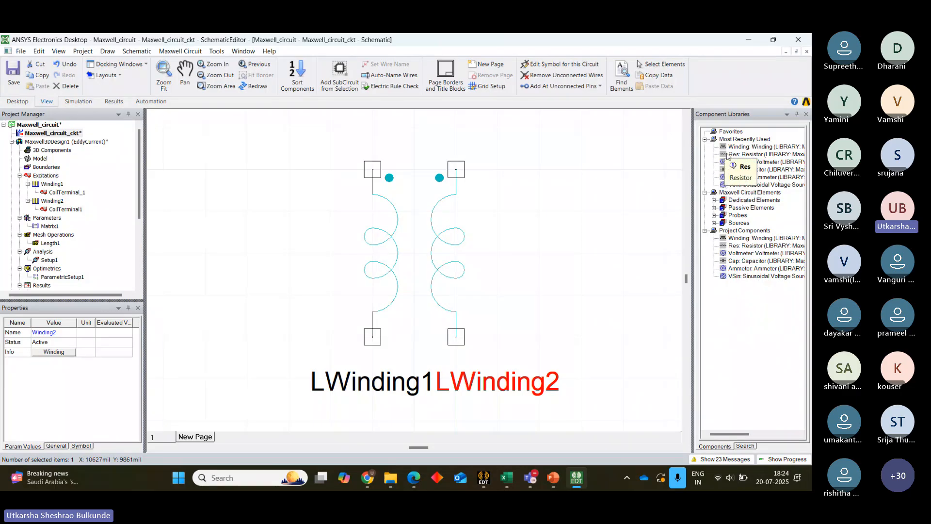
- Place a VSin sinusoidal voltage source in the schematic to the left of LWinding1
click(713, 223)
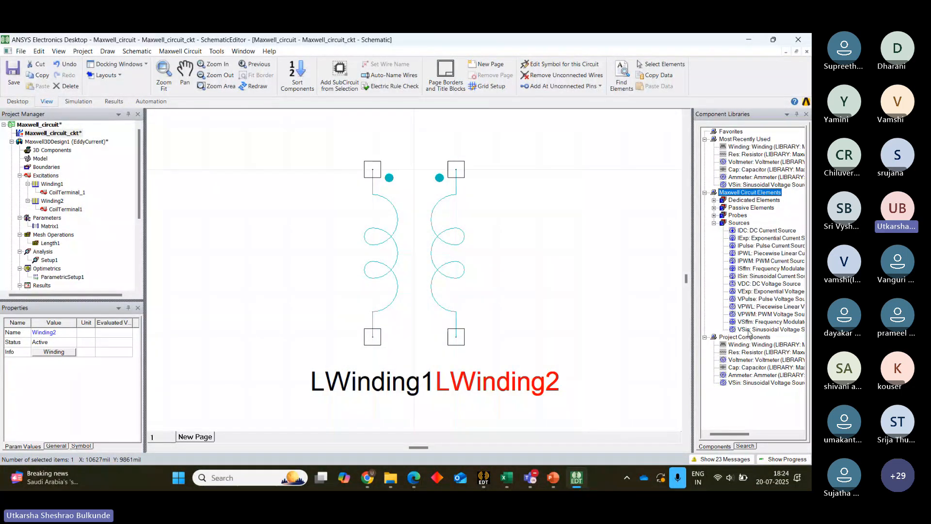
click(749, 330)
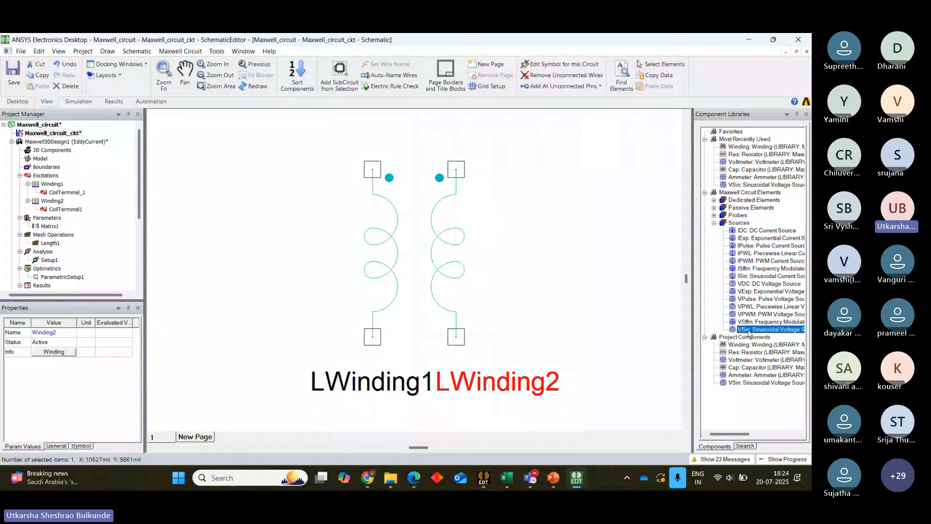
double_click(762, 330)
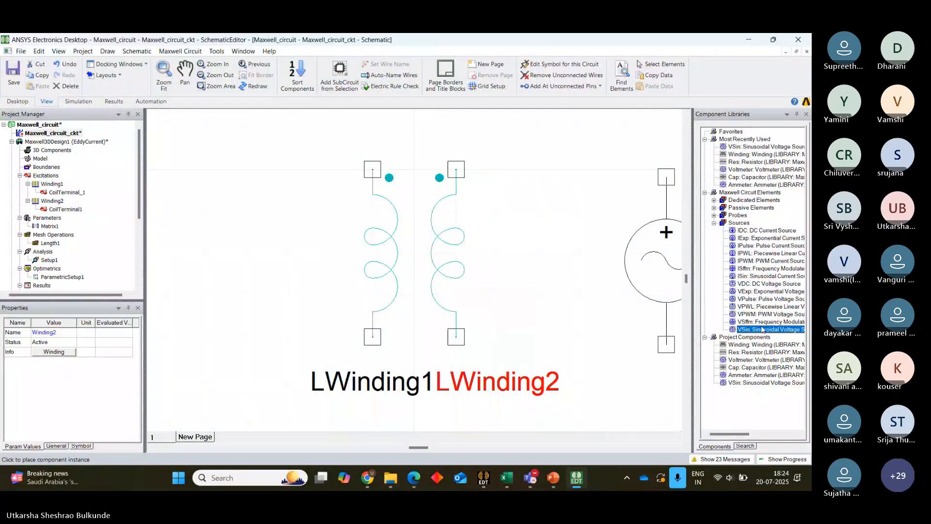
click(196, 339)
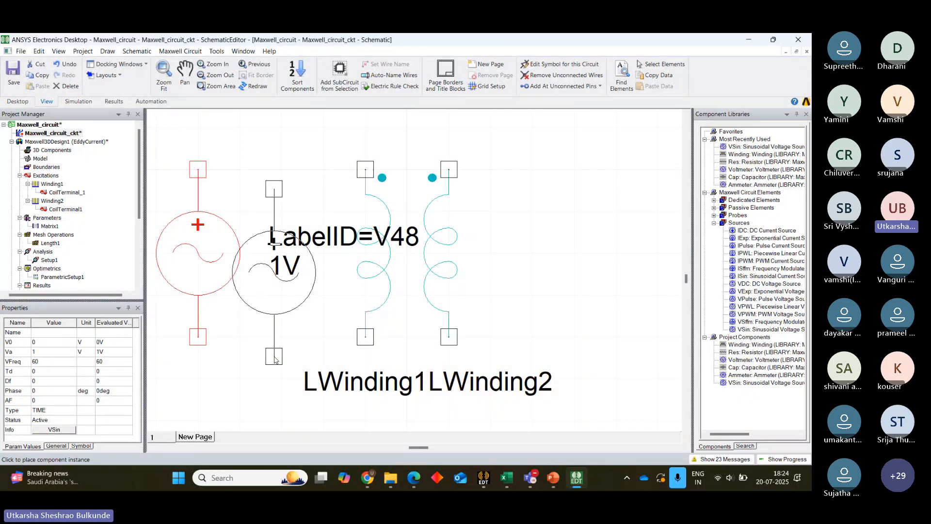
key(Escape)
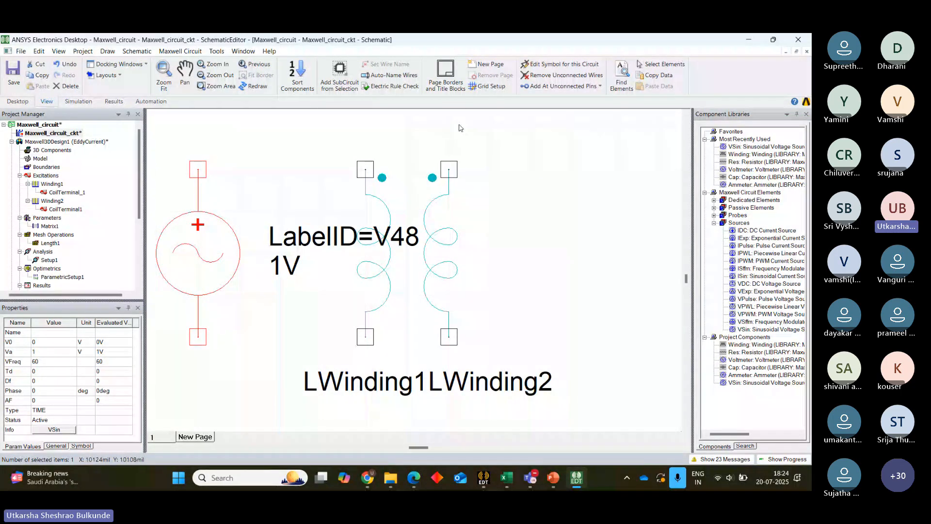
click(264, 170)
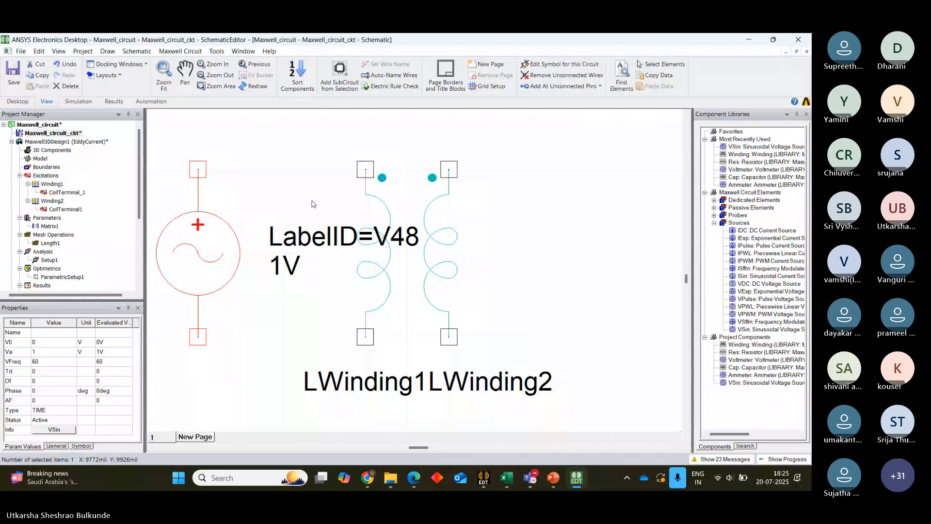
- Place two capacitors, one to the right of LWinding2 and one above the gap between the voltage source and LWinding1
click(714, 207)
click(756, 214)
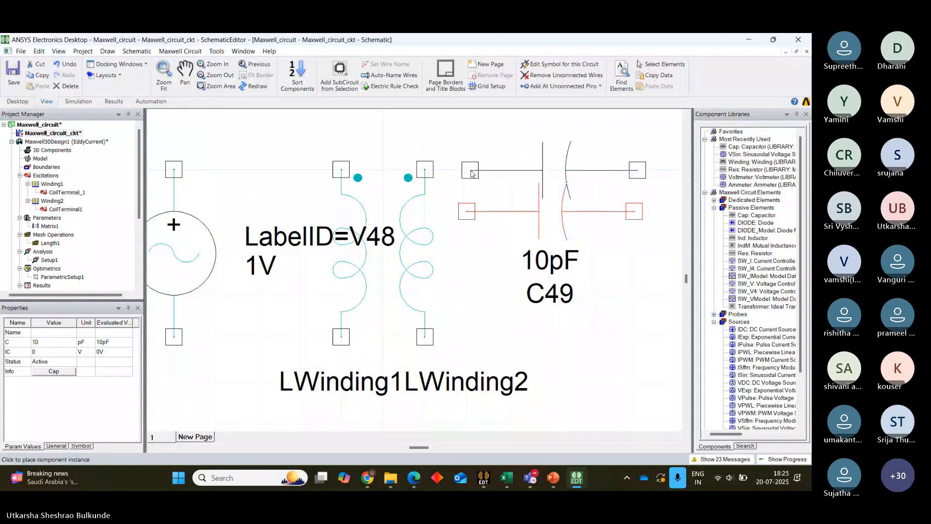
click(464, 173)
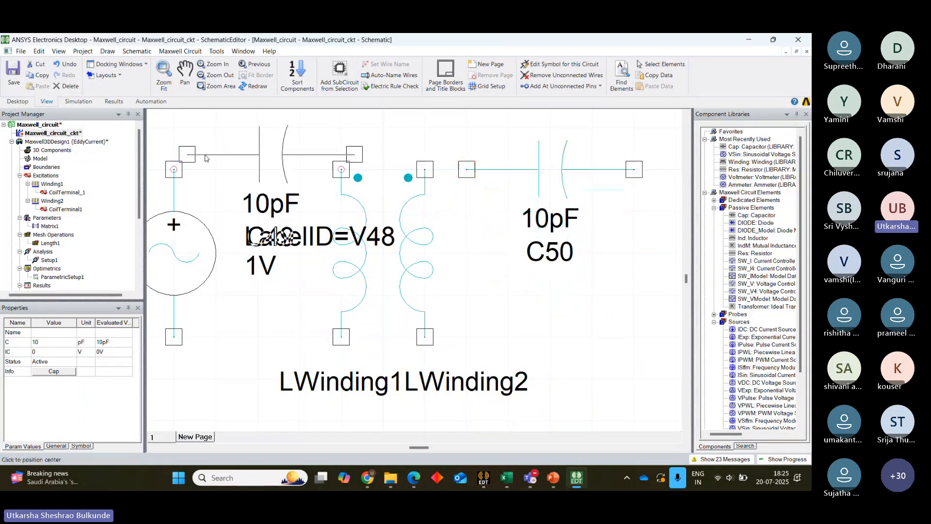
click(174, 127)
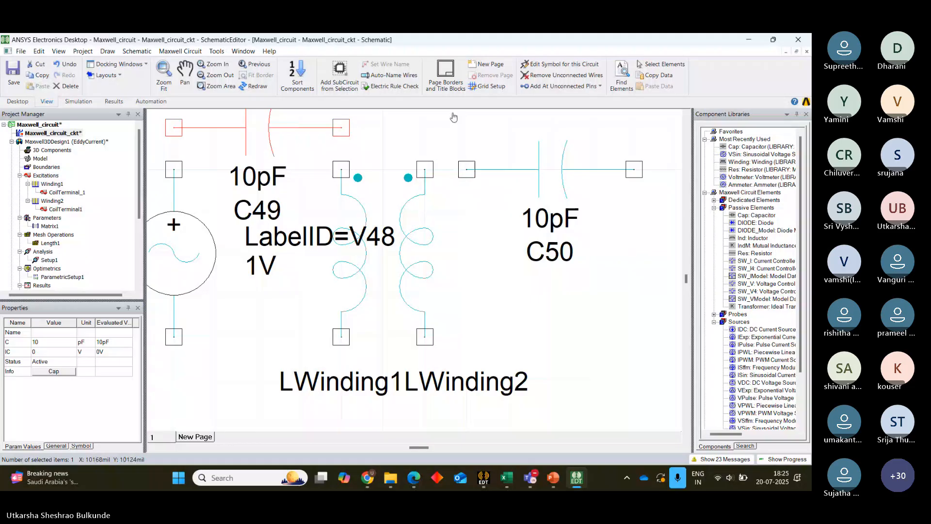
- Add a resistor, rotate it upright and position it to the right of the secondary-side capacitor, level with LWinding2
click(727, 244)
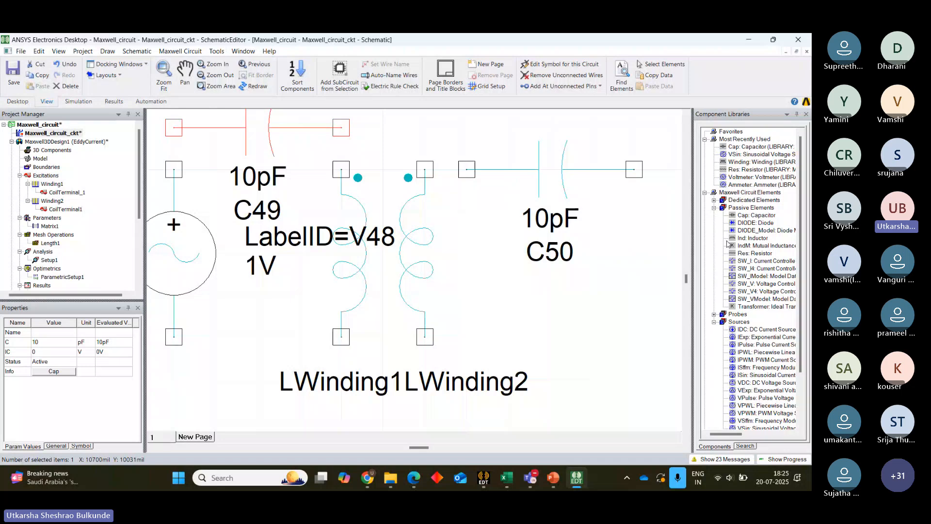
mouse_move(757, 254)
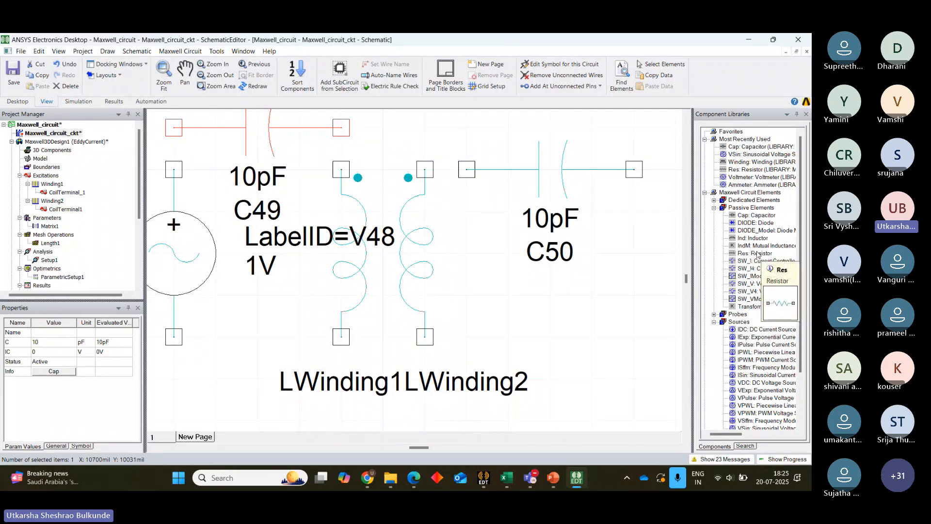
drag(757, 254, 517, 309)
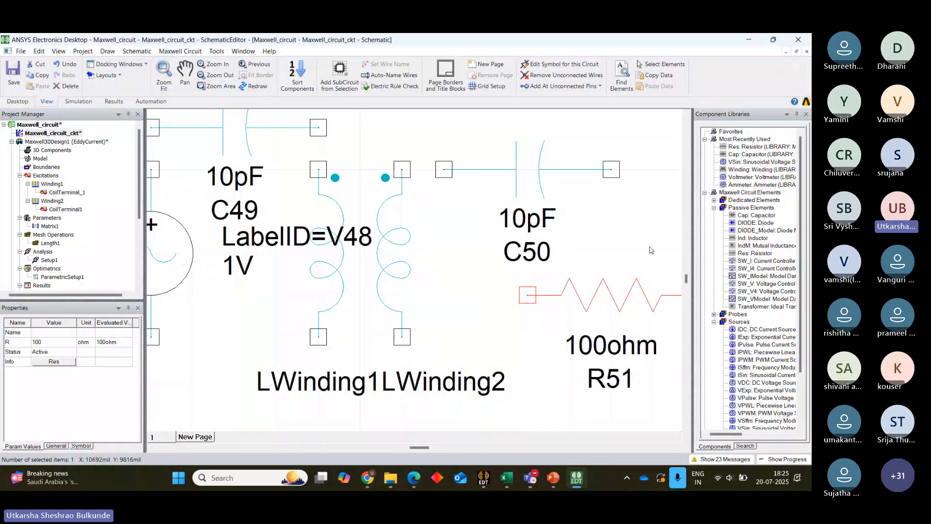
click(807, 115)
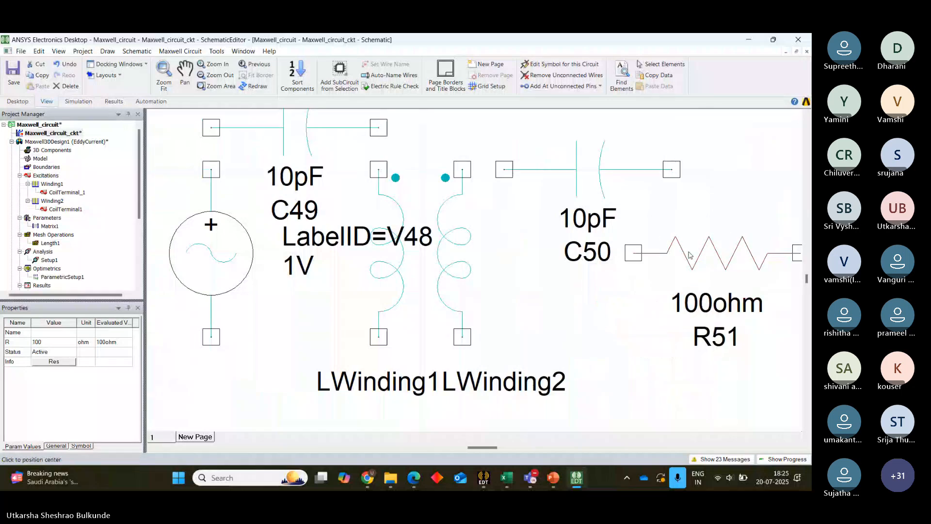
click(645, 315)
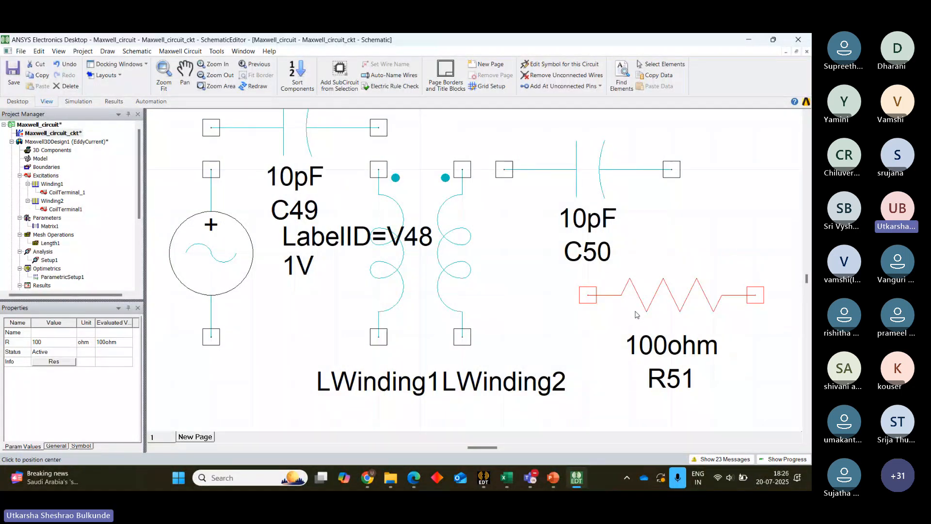
key(ctrl+r)
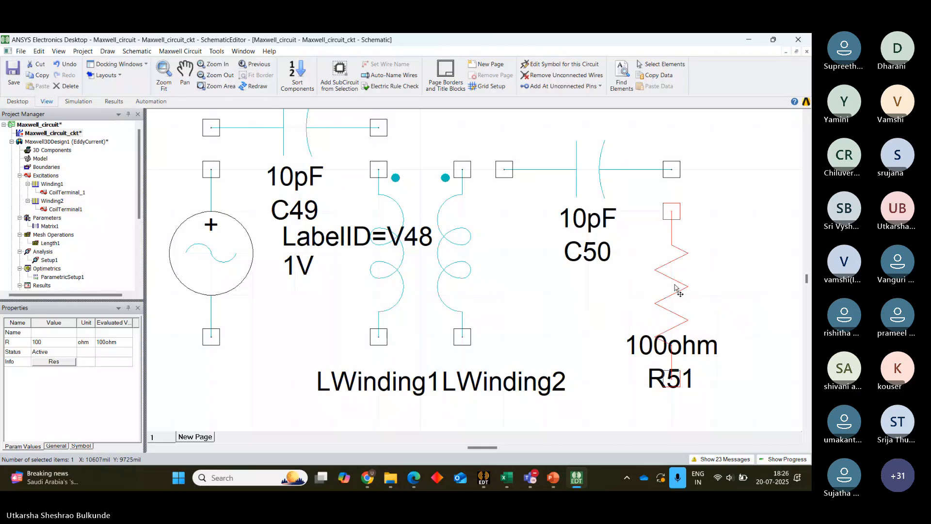
mouse_move(665, 277)
mouse_down()
mouse_move(759, 244)
mouse_move(746, 233)
mouse_up()
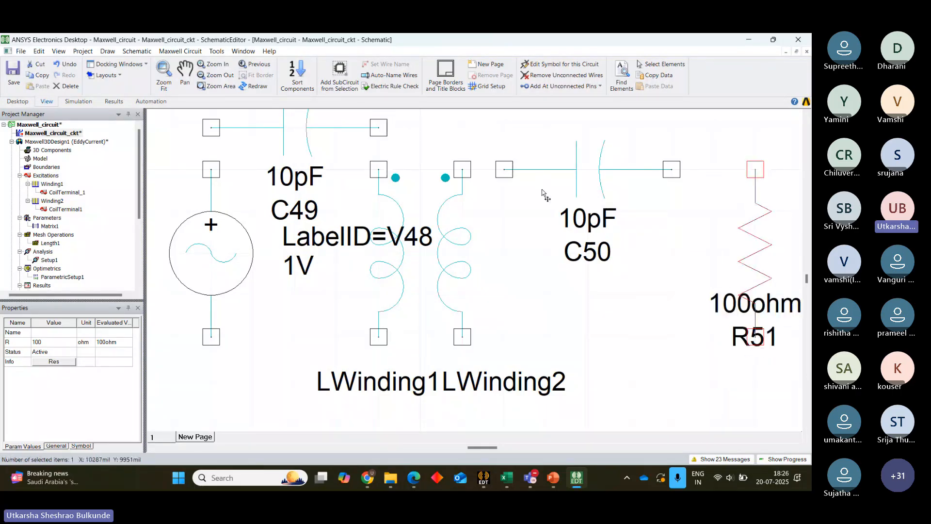
- Wire LWinding2, the secondary-side capacitor and the resistor in series as a closed loop
drag(582, 166, 591, 166)
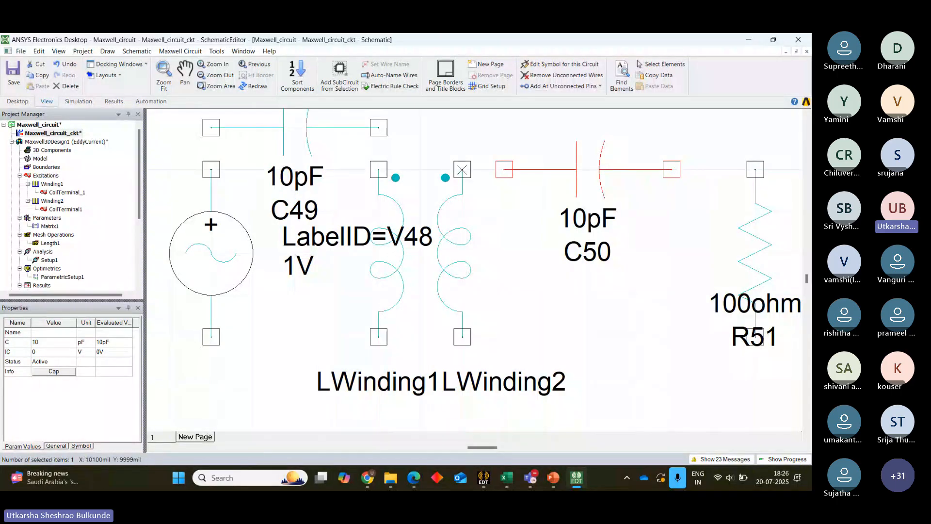
click(462, 169)
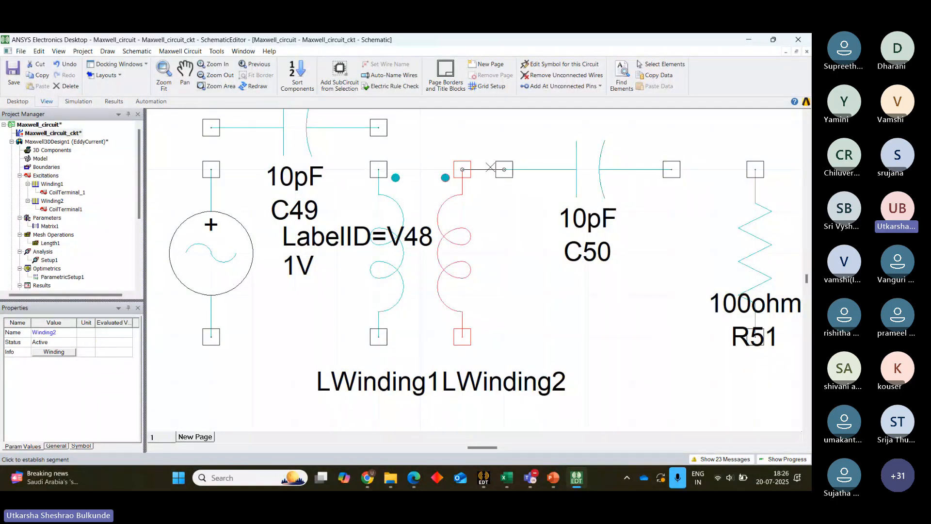
click(504, 169)
click(672, 169)
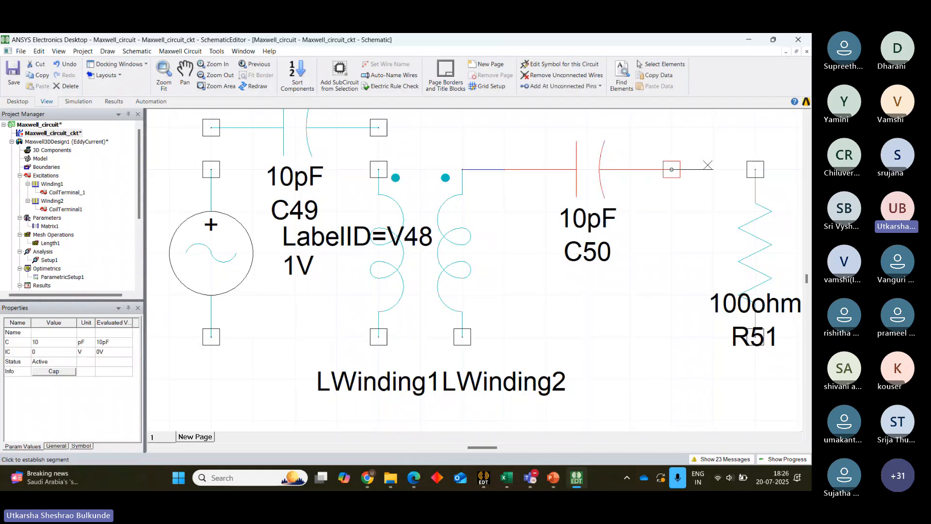
click(755, 169)
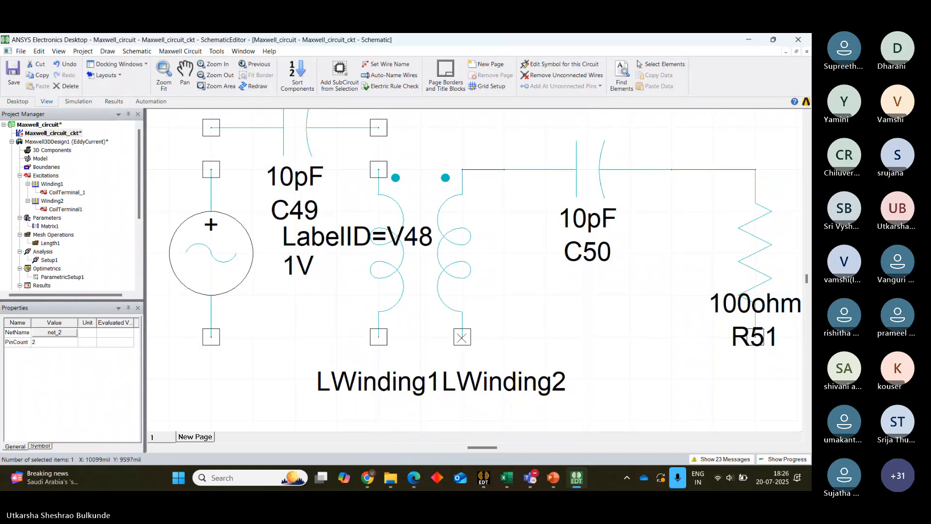
click(462, 337)
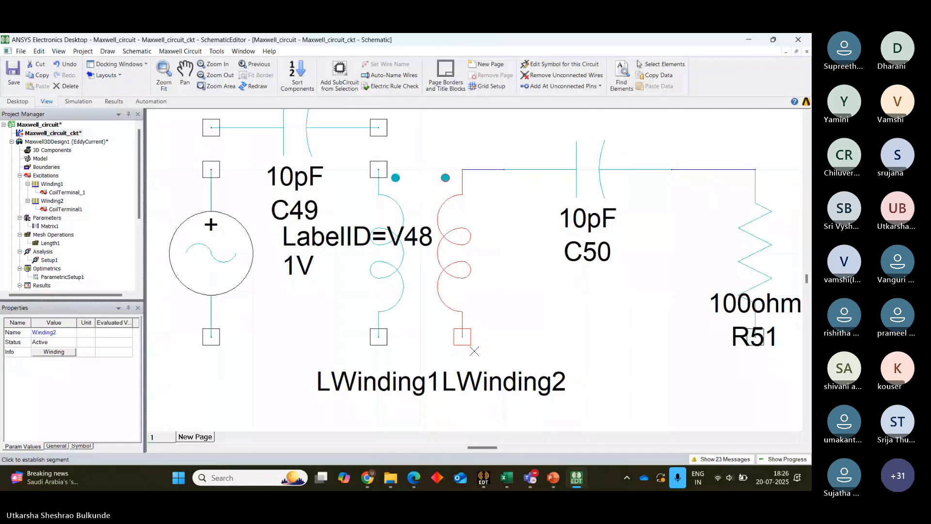
click(462, 336)
click(752, 333)
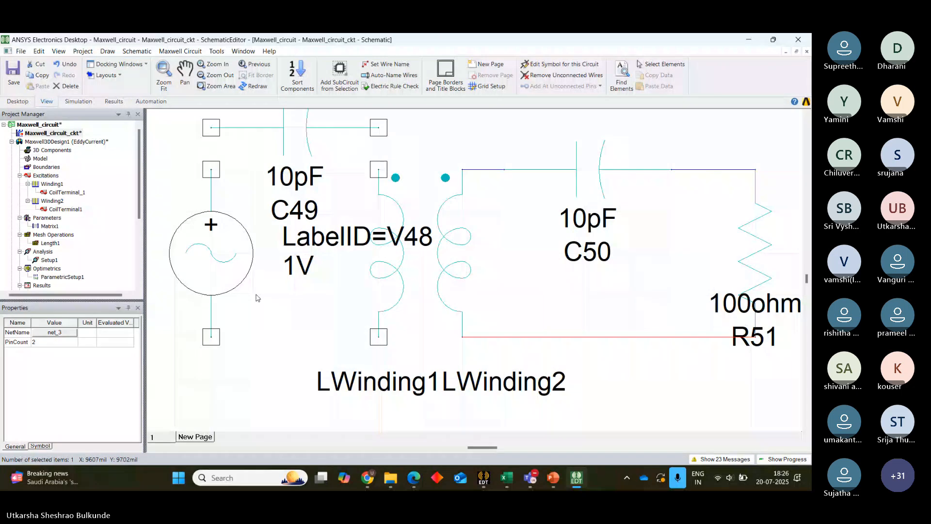
- Move the voltage source further left and lower the primary-side capacitor into line between the source and LWinding1
click(498, 425)
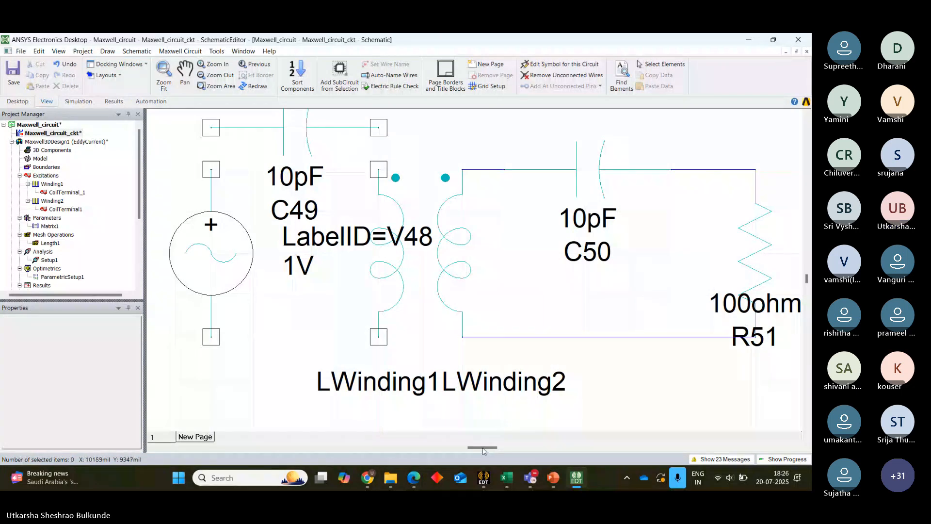
mouse_move(482, 448)
mouse_down()
mouse_move(470, 448)
mouse_move(483, 447)
mouse_up()
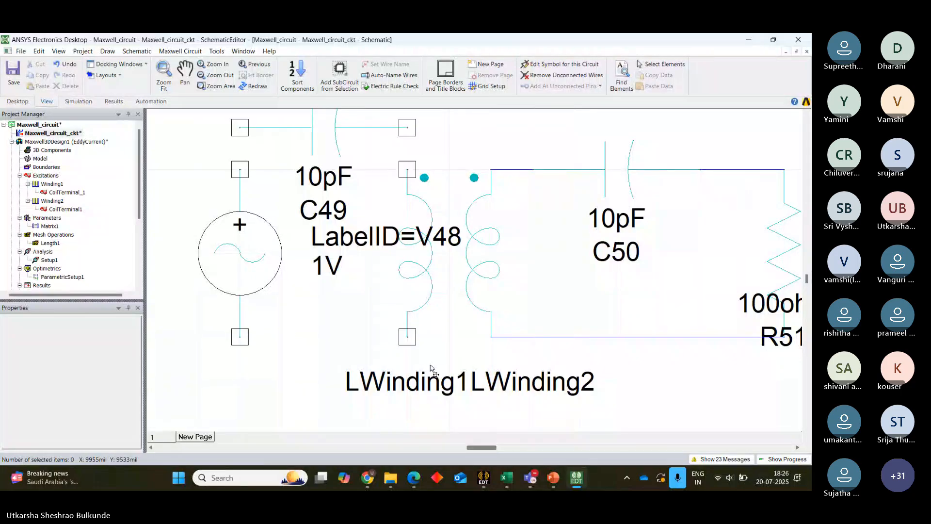
drag(293, 200, 218, 200)
mouse_move(321, 128)
mouse_down()
mouse_move(277, 132)
mouse_move(280, 170)
mouse_up()
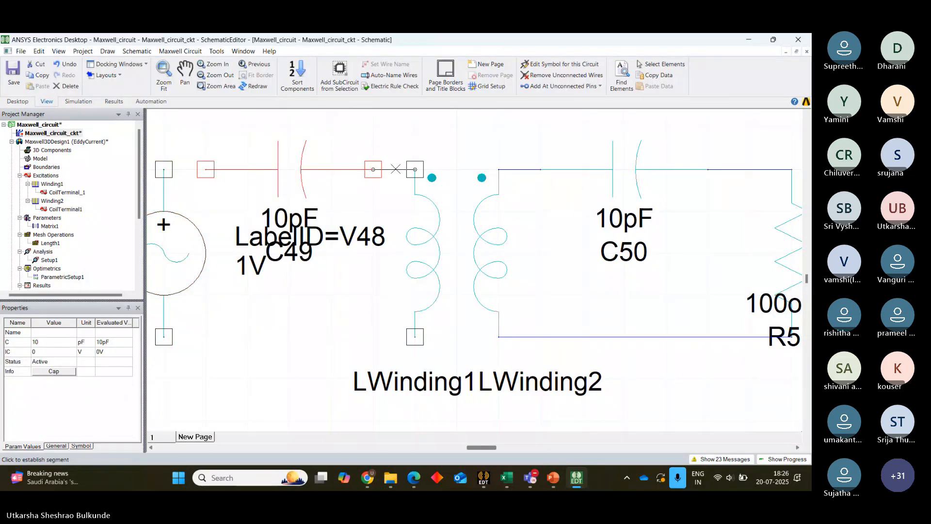
- Wire the voltage source, the primary-side capacitor and LWinding1 in series as a closed loop
click(316, 182)
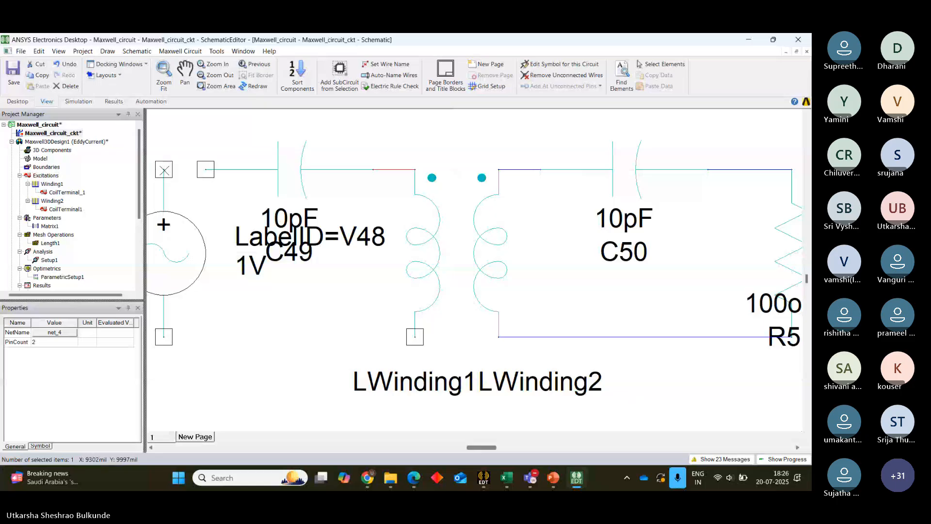
drag(164, 169, 205, 169)
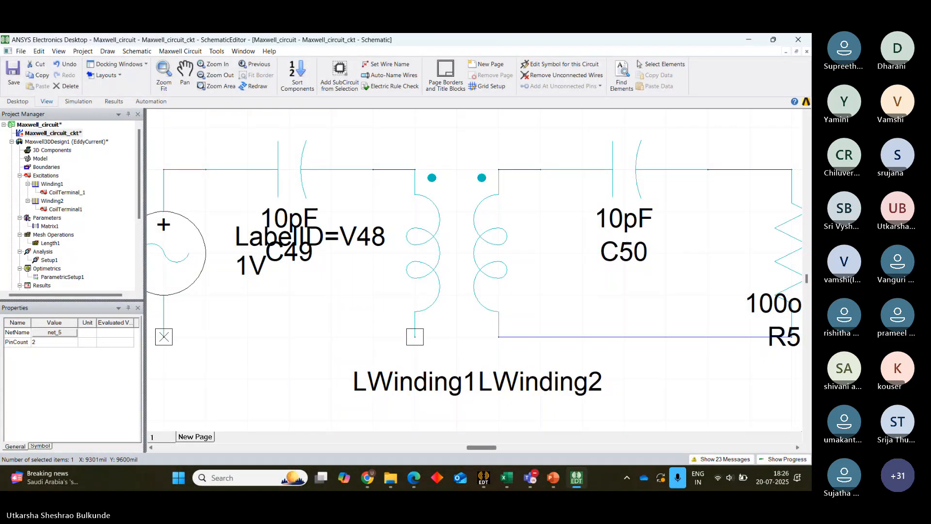
drag(164, 336, 415, 337)
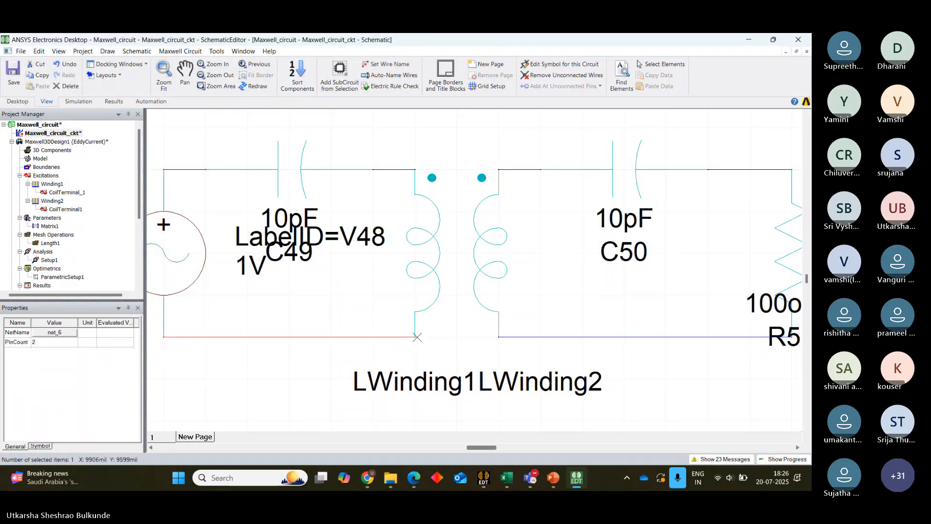
click(646, 389)
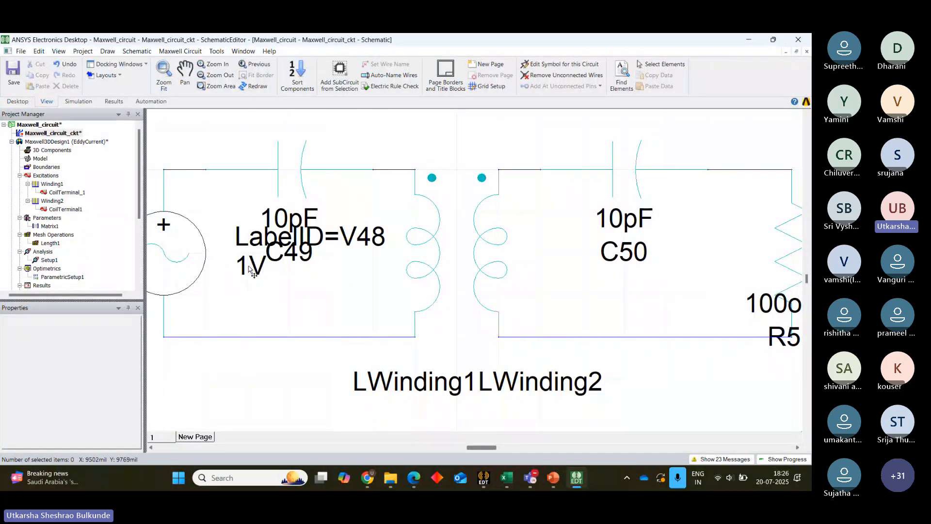
- Move the source's 1V label beside its lower end and the value and name labels of both capacitors above their symbols
drag(249, 270, 208, 312)
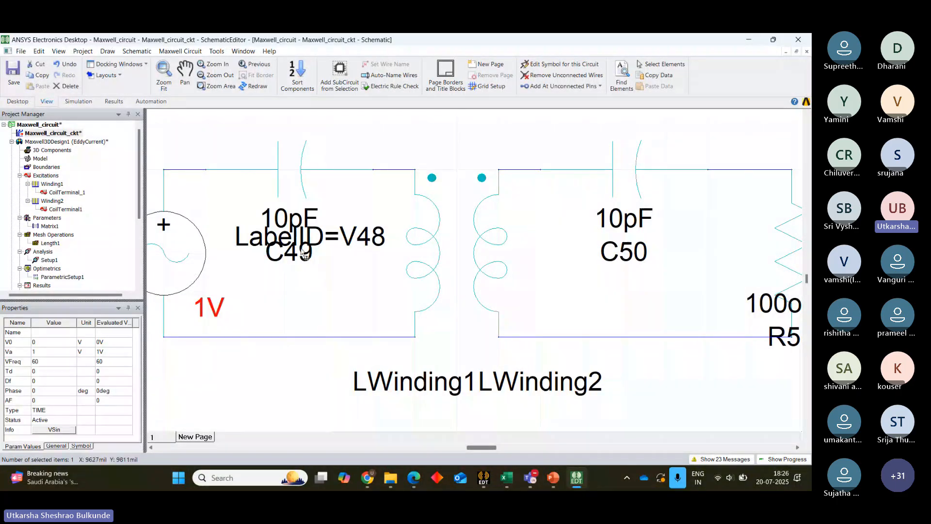
drag(289, 258, 292, 173)
drag(284, 275, 298, 140)
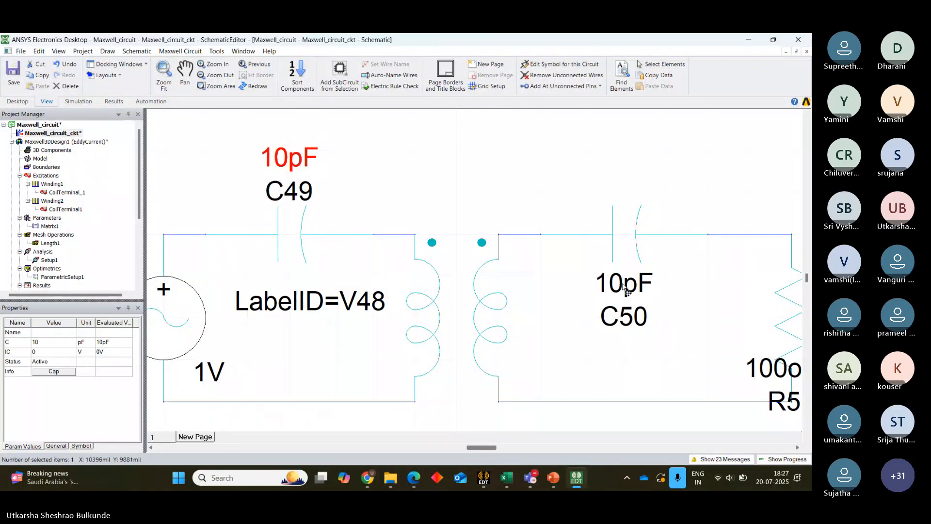
drag(622, 286, 619, 162)
drag(618, 321, 621, 197)
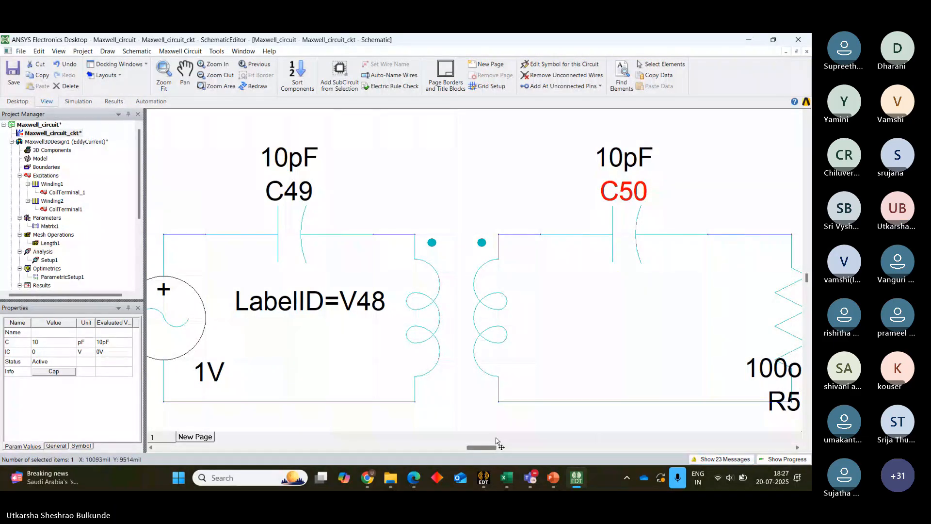
- Move the resistor's value and name labels to the right of its symbol, one below the other
mouse_move(488, 448)
mouse_down()
mouse_move(523, 447)
mouse_move(490, 447)
mouse_up()
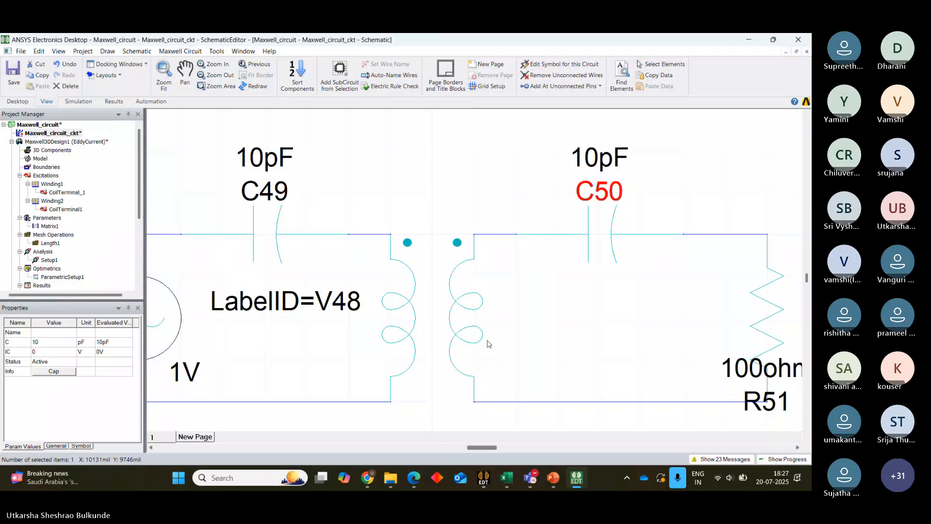
drag(760, 373, 742, 331)
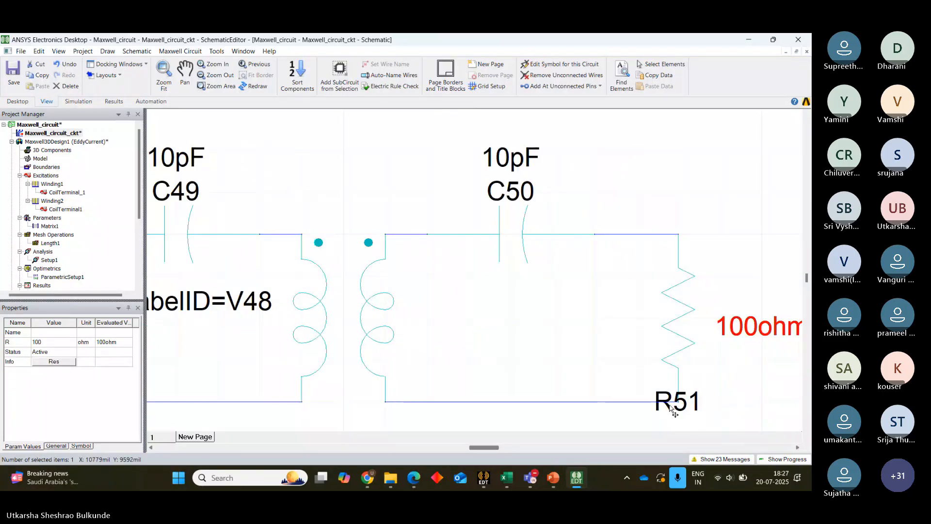
drag(662, 401, 745, 359)
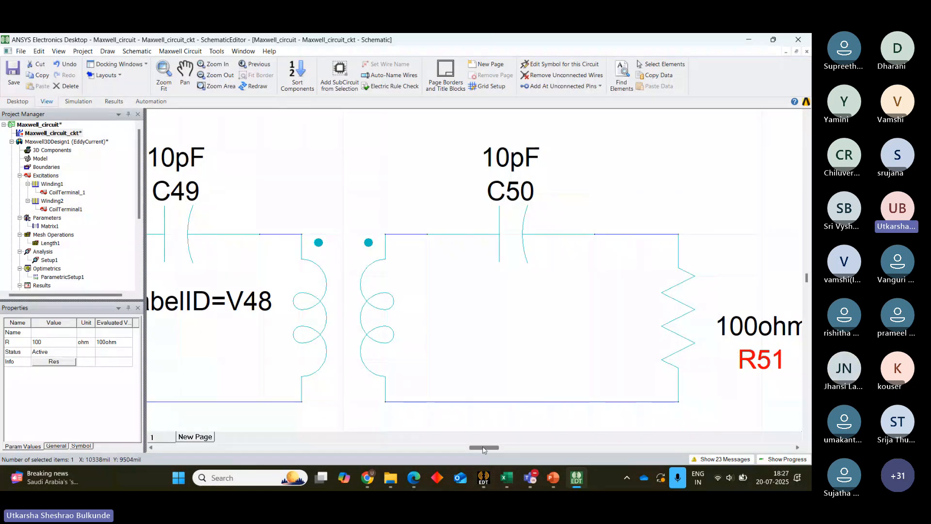
- Move the voltage source's LabelID label up, just beneath the line through the primary-side capacitor
mouse_move(482, 448)
mouse_down()
mouse_move(466, 449)
mouse_move(480, 450)
mouse_up()
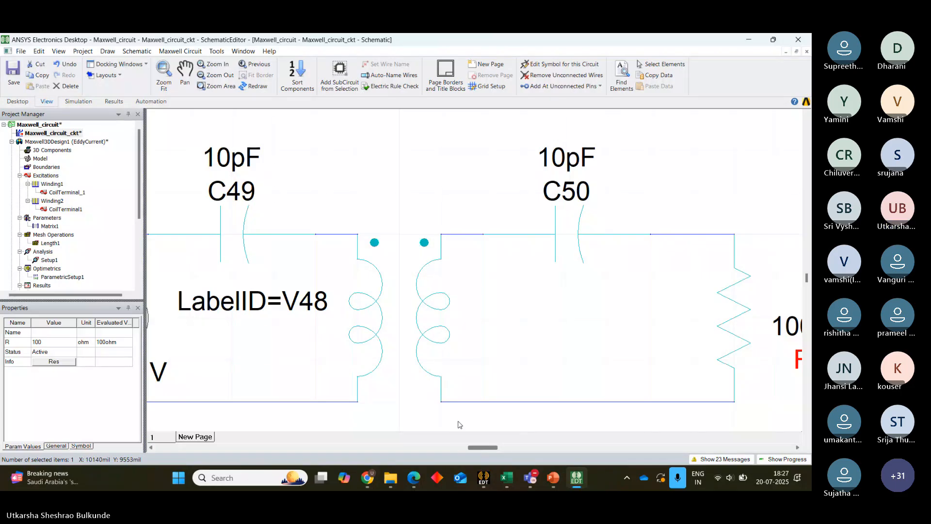
drag(481, 449, 478, 450)
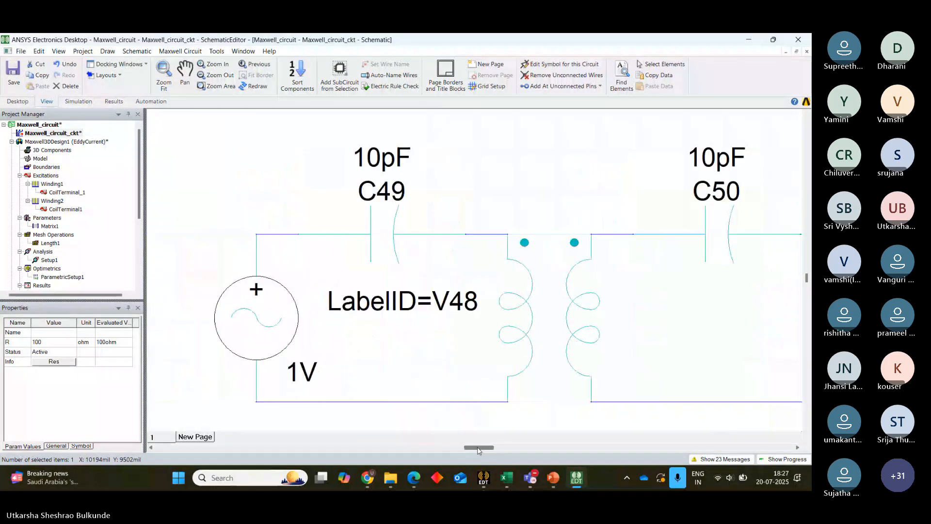
drag(402, 301, 394, 278)
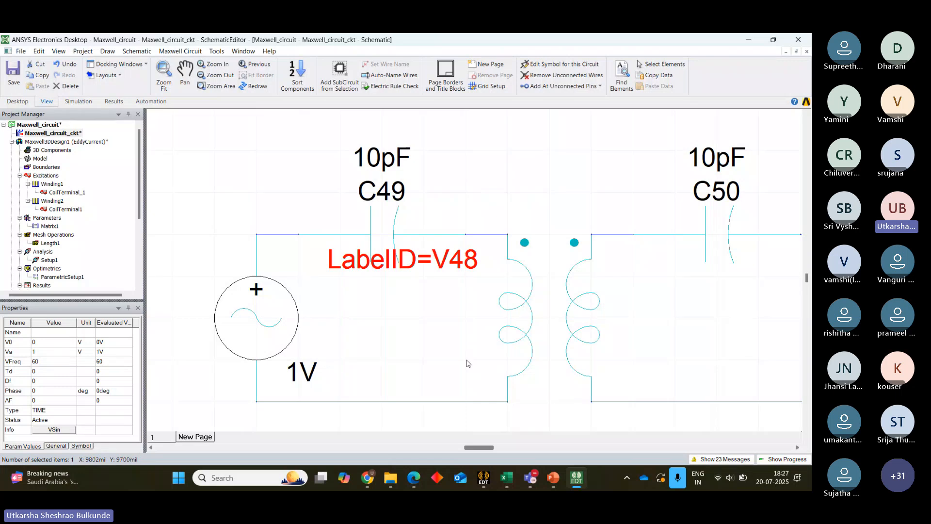
- Show the component libraries and place a voltmeter between the upper and lower wires of the secondary loop, beside the load resistor
drag(478, 447, 480, 448)
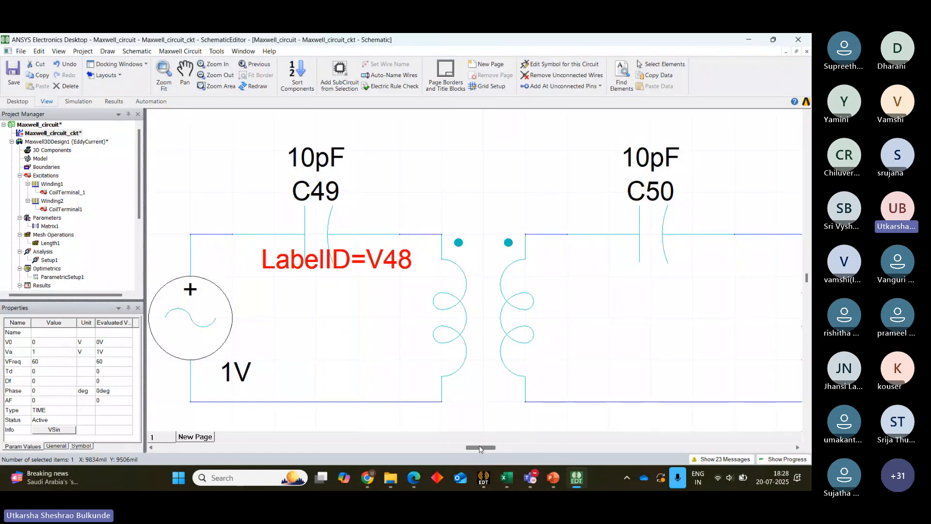
drag(480, 446, 482, 446)
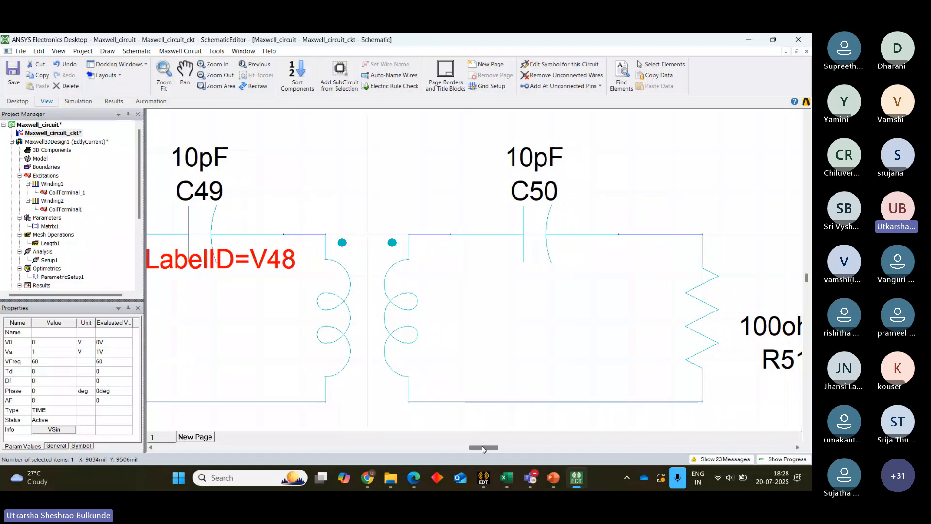
mouse_move(807, 280)
mouse_down()
mouse_move(806, 264)
mouse_move(811, 296)
mouse_move(811, 284)
mouse_up()
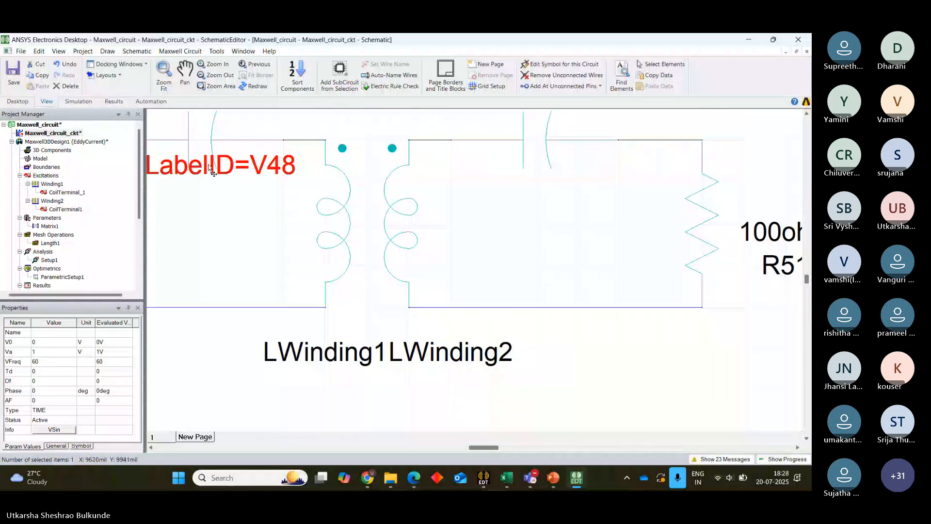
click(58, 51)
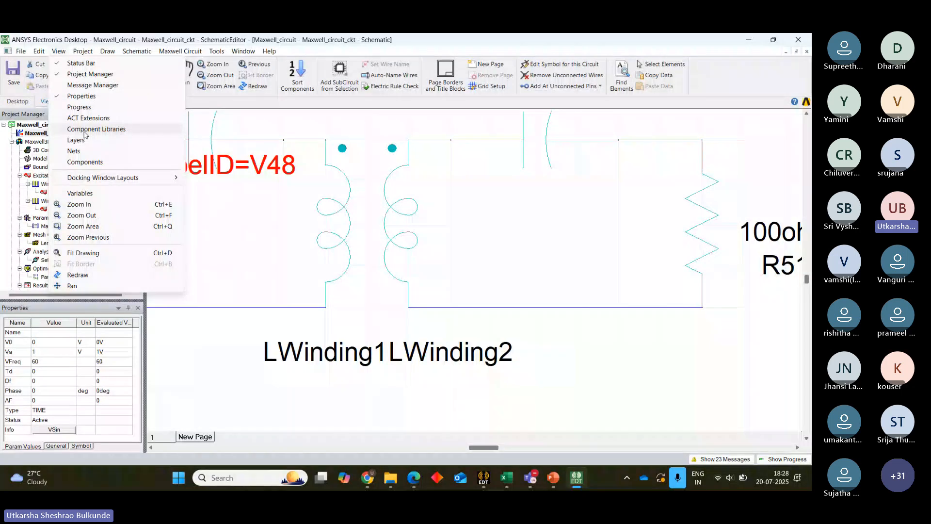
click(85, 132)
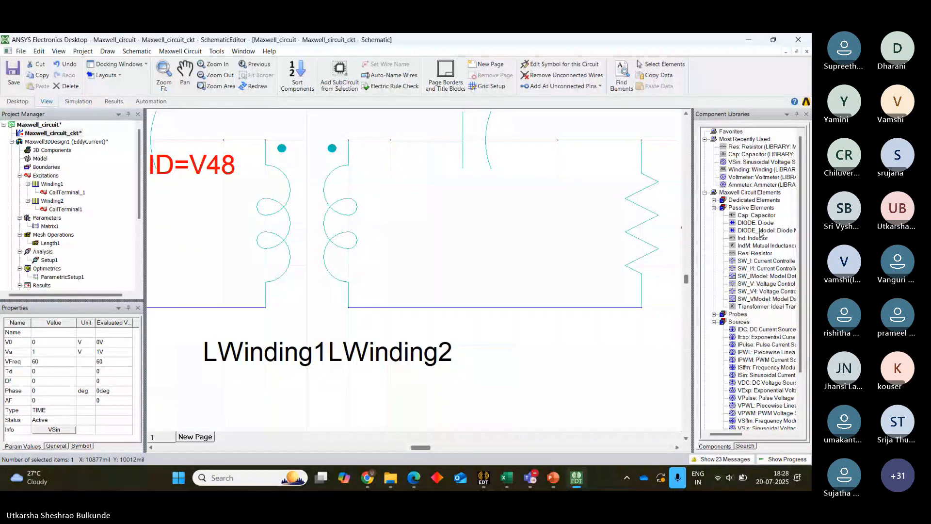
click(738, 177)
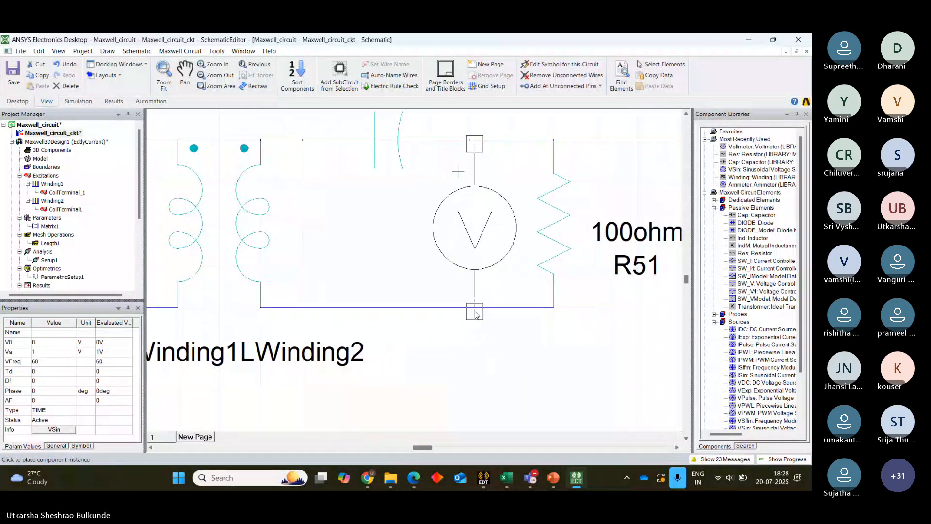
click(475, 312)
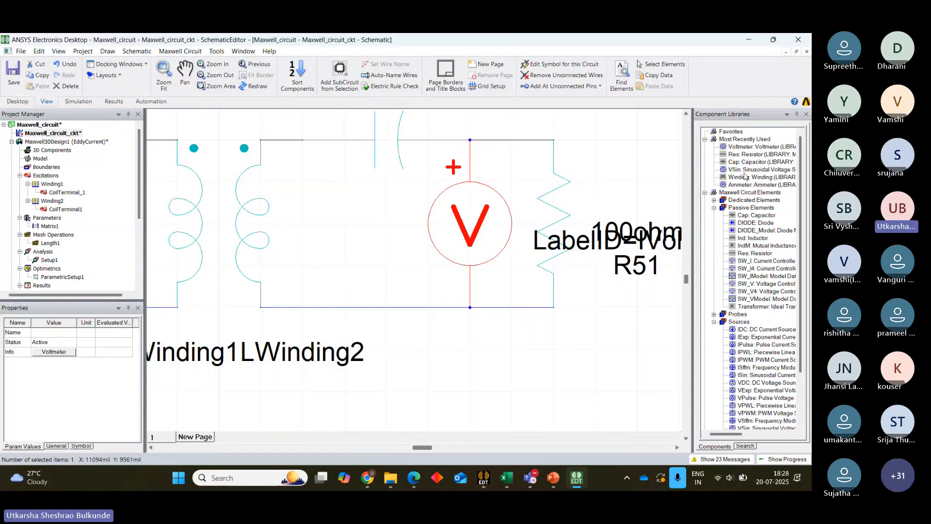
- Place one ammeter in the free area below the secondary loop and end the placement
click(757, 185)
scroll(480, 329, down, 3)
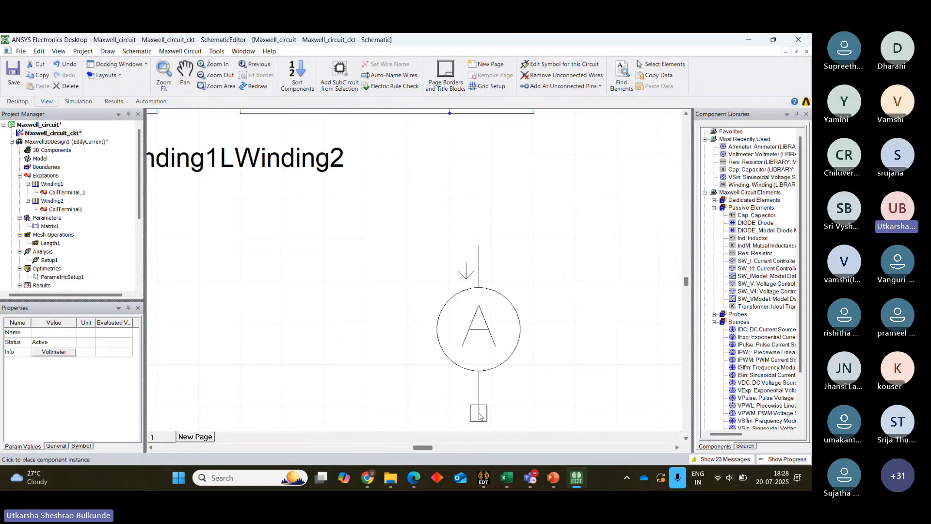
click(504, 326)
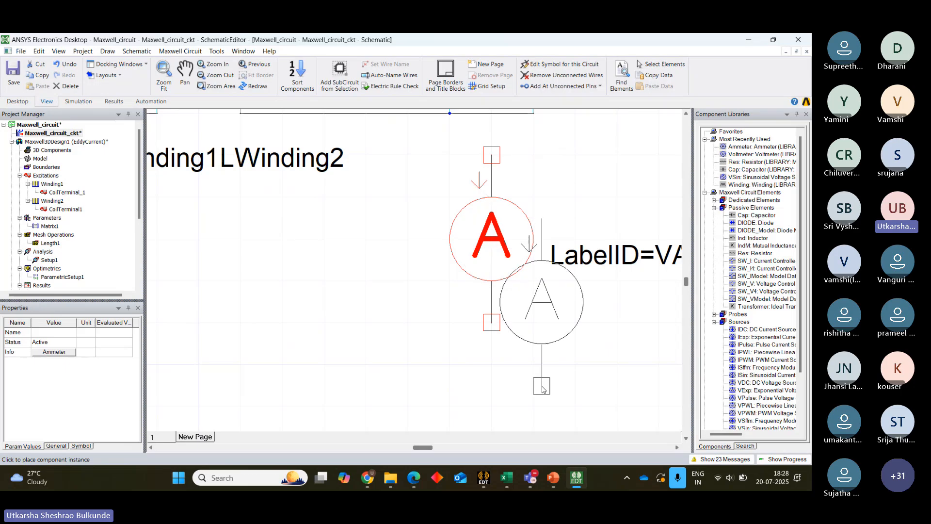
key(Escape)
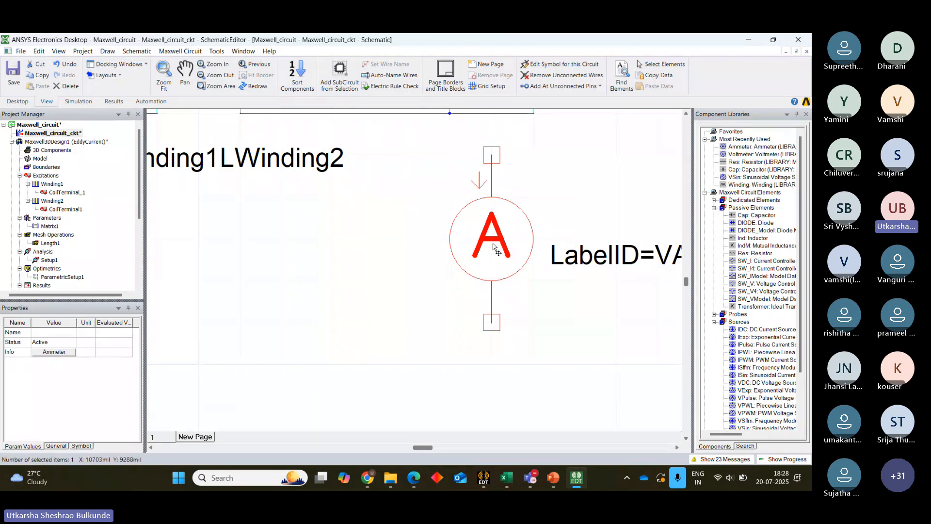
- Move the ammeter directly below the voltmeter, under the lower wire of the secondary loop
drag(494, 242, 578, 161)
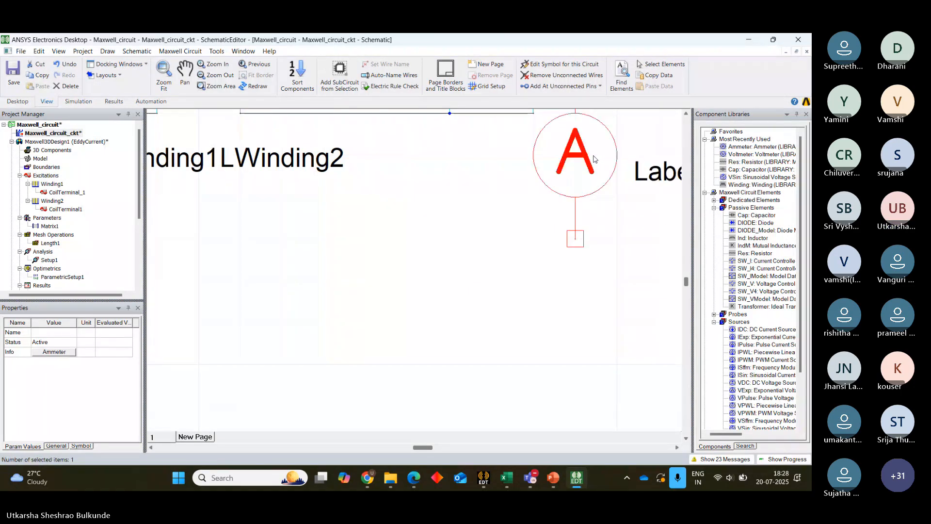
drag(685, 284, 686, 281)
scroll(686, 281, up, 1)
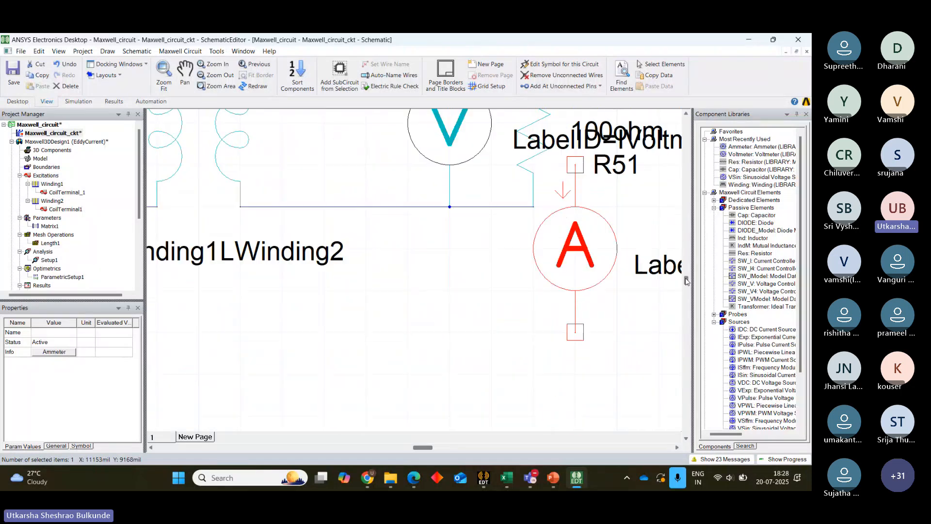
scroll(686, 281, up, 1)
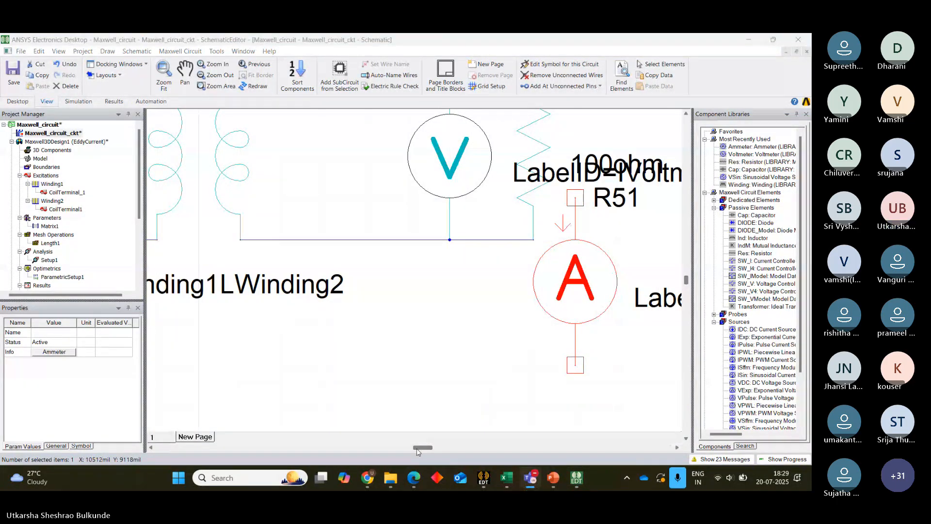
drag(417, 452, 425, 450)
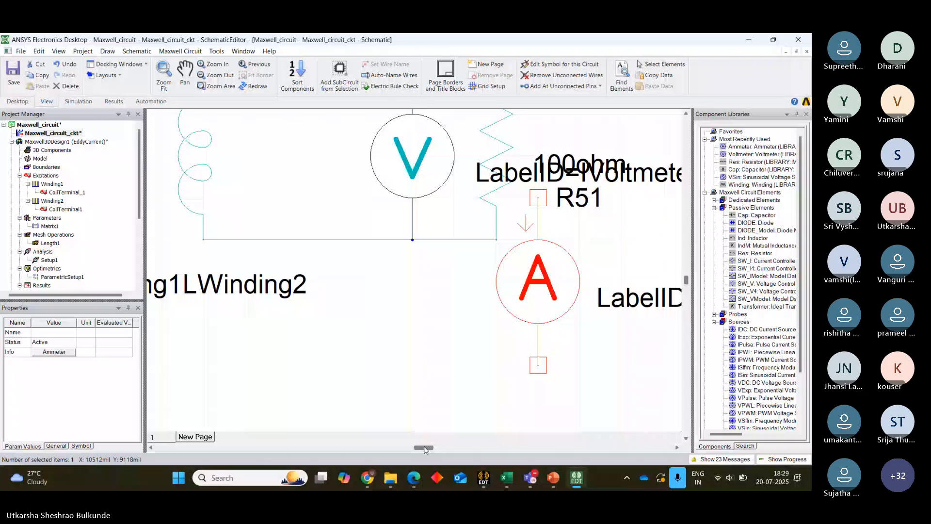
drag(524, 283, 397, 336)
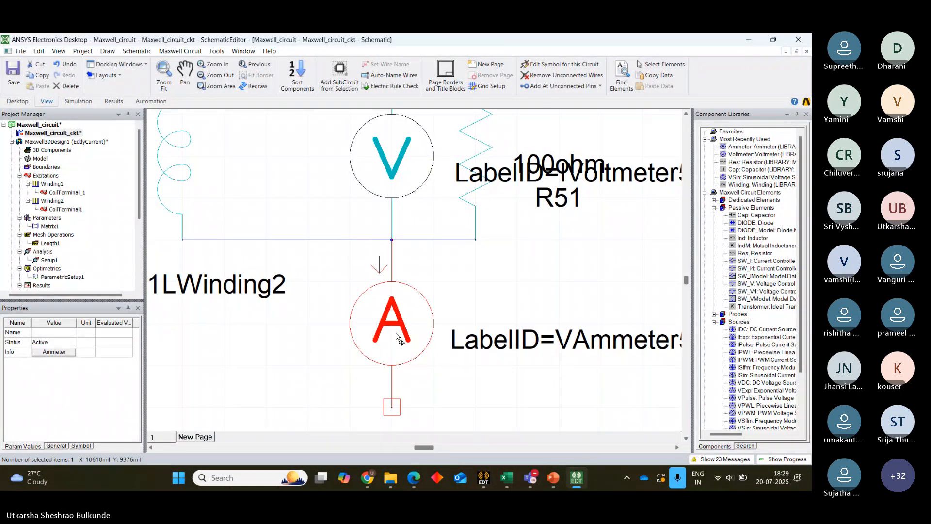
- Rotate the ammeter to horizontal and delete the wire linking it to the secondary loop
key(ctrl+r)
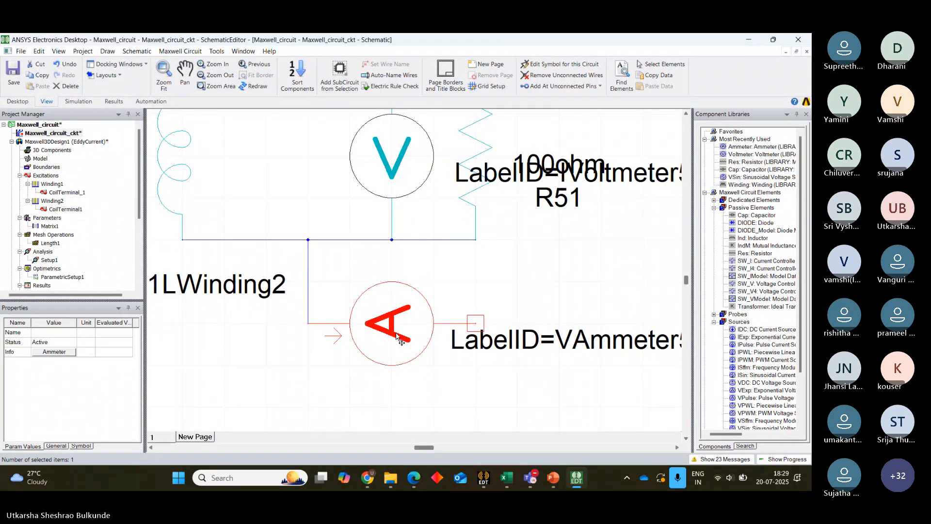
click(309, 264)
key(Delete)
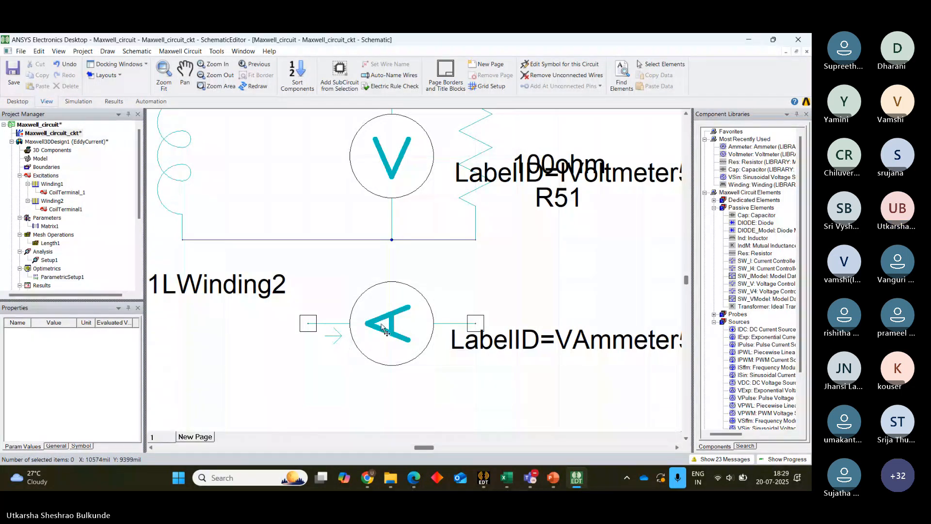
drag(387, 331, 406, 314)
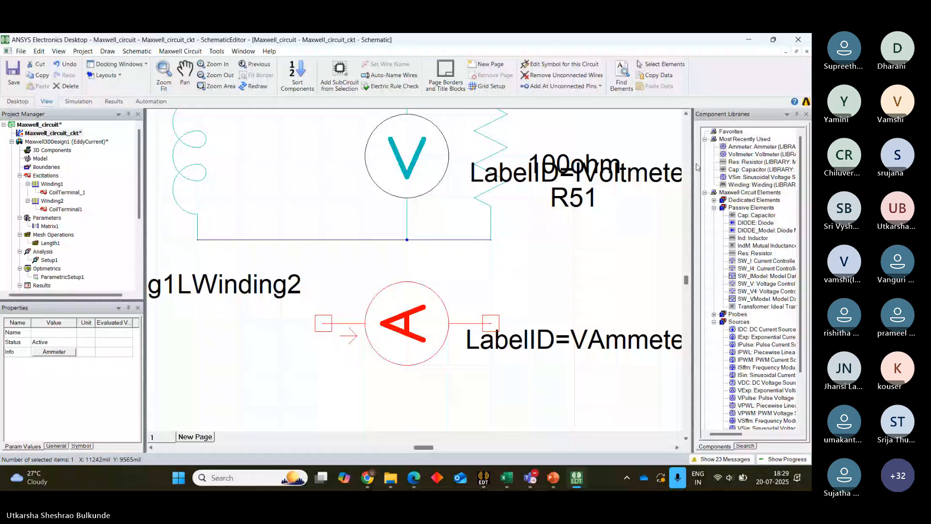
- Narrow the component libraries area to enlarge the schematic and move the load resistor further right of the voltmeter
drag(694, 165, 787, 161)
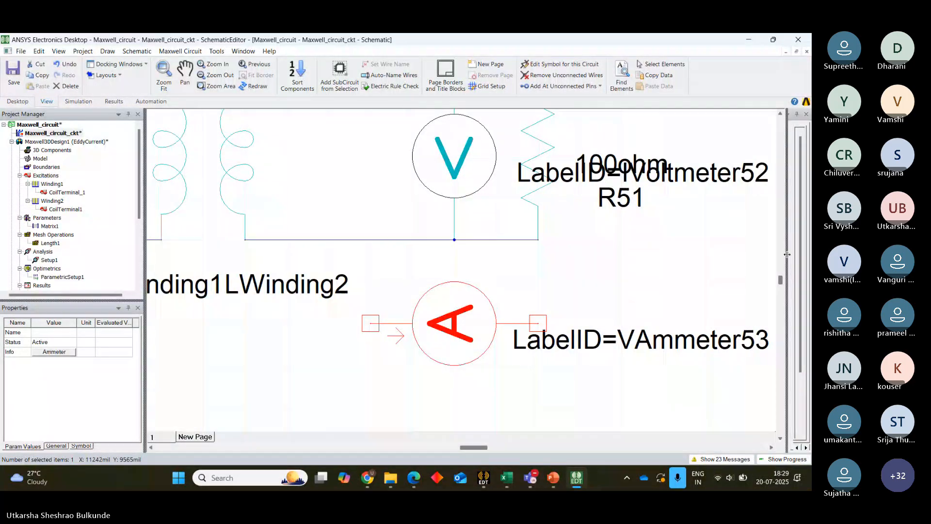
drag(781, 280, 782, 279)
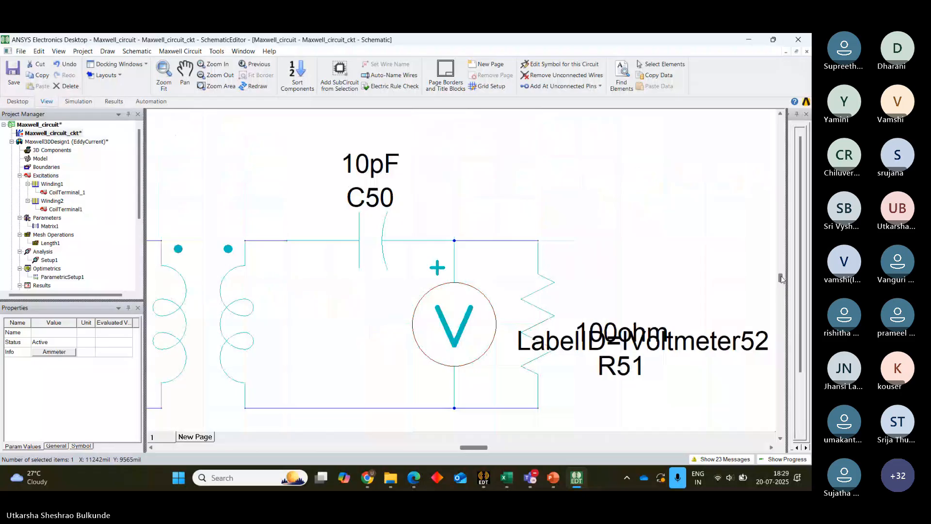
scroll(781, 279, down, 1)
scroll(781, 279, up, 2)
scroll(781, 279, down, 4)
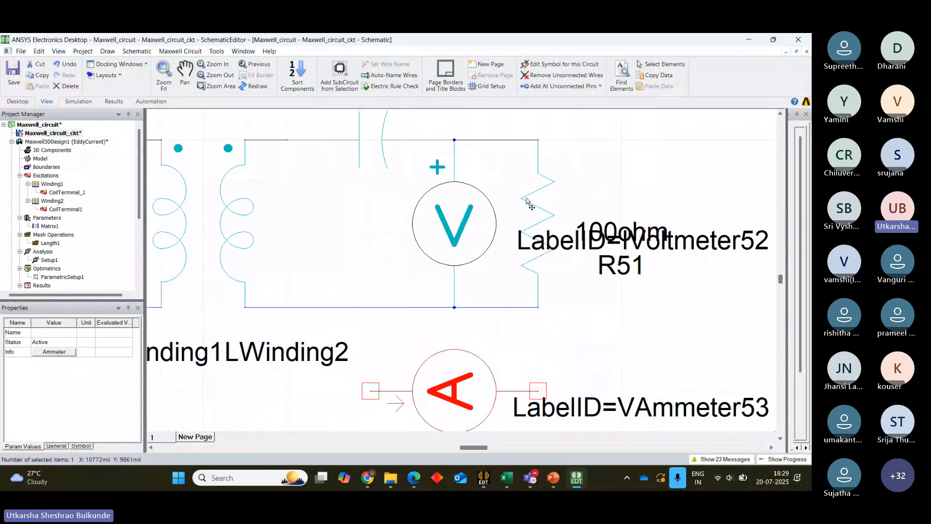
drag(530, 203, 672, 204)
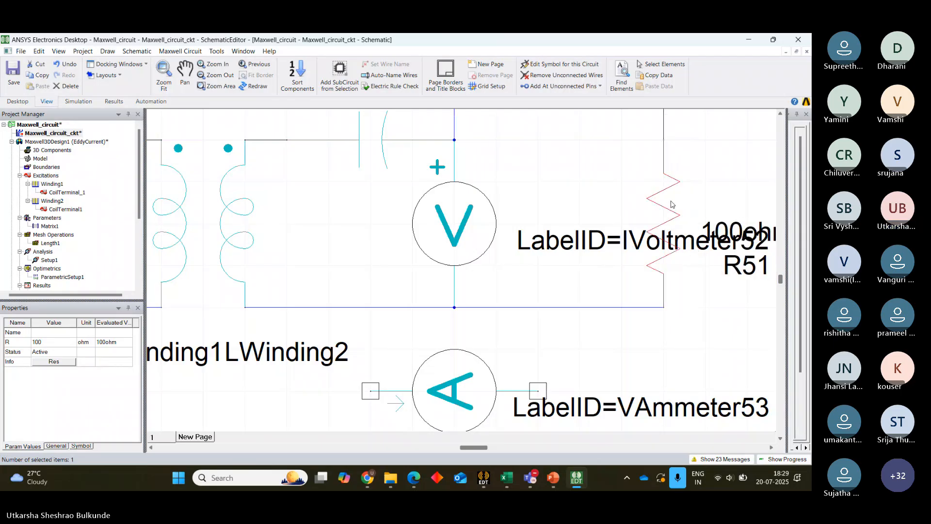
- Try to delete the raised wire segment above the voltmeter
click(666, 124)
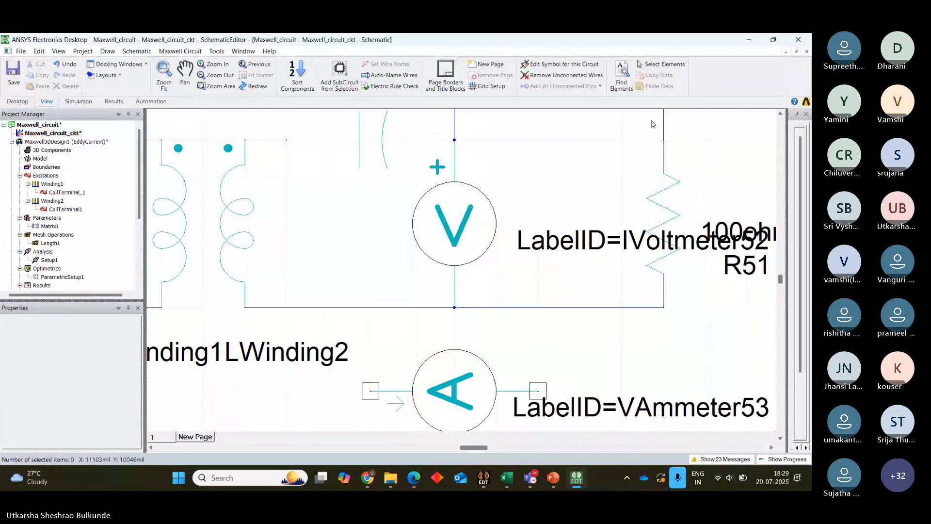
click(456, 124)
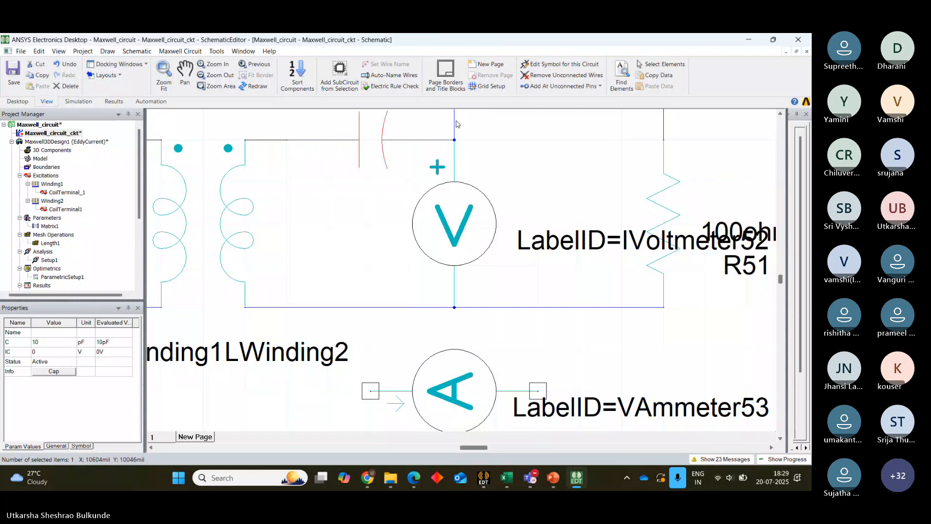
click(693, 150)
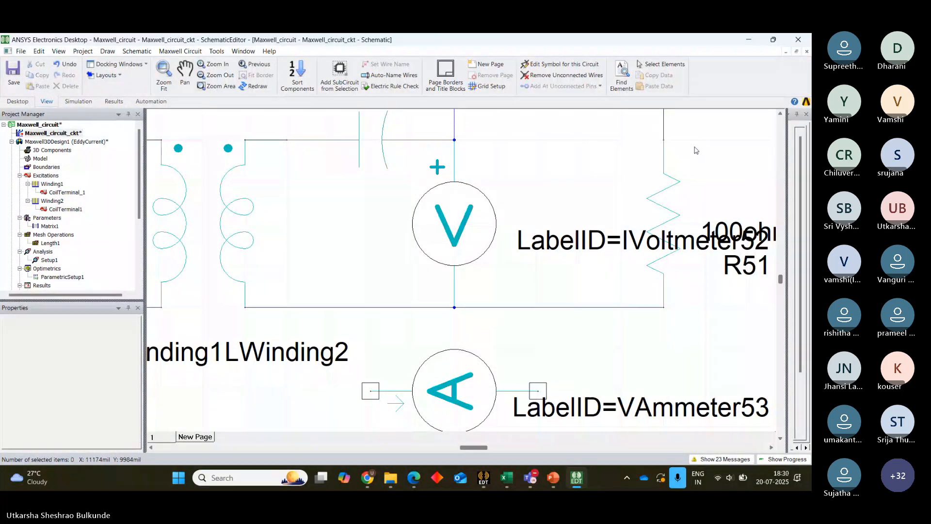
click(453, 122)
key(Delete)
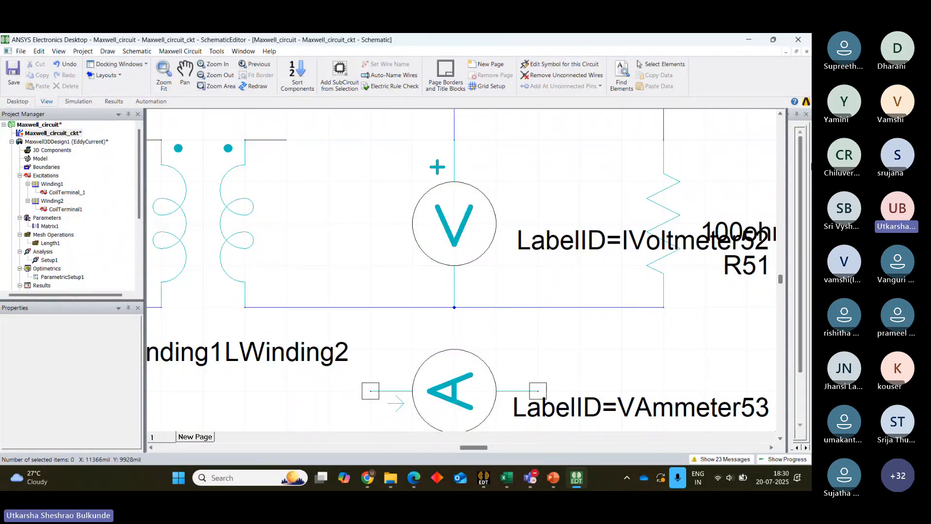
- Try to lower the raised wire between the voltmeter and the load resistor to the level of their upper terminals
scroll(781, 115, up, 2)
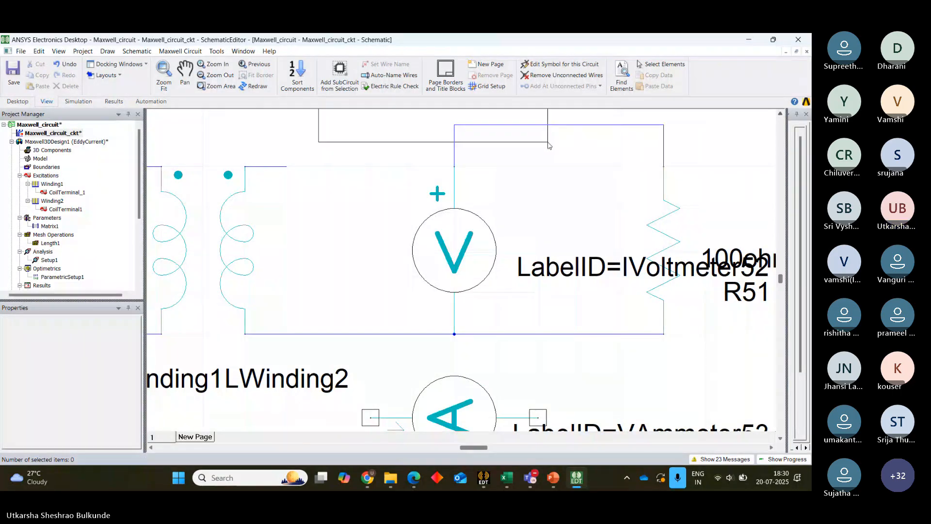
click(546, 129)
key(ctrl+c)
key(ctrl+v)
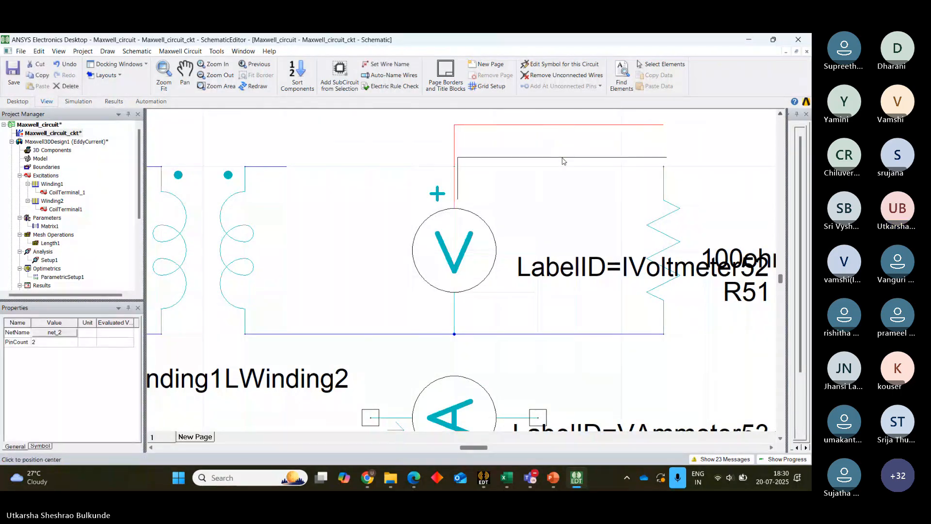
click(553, 170)
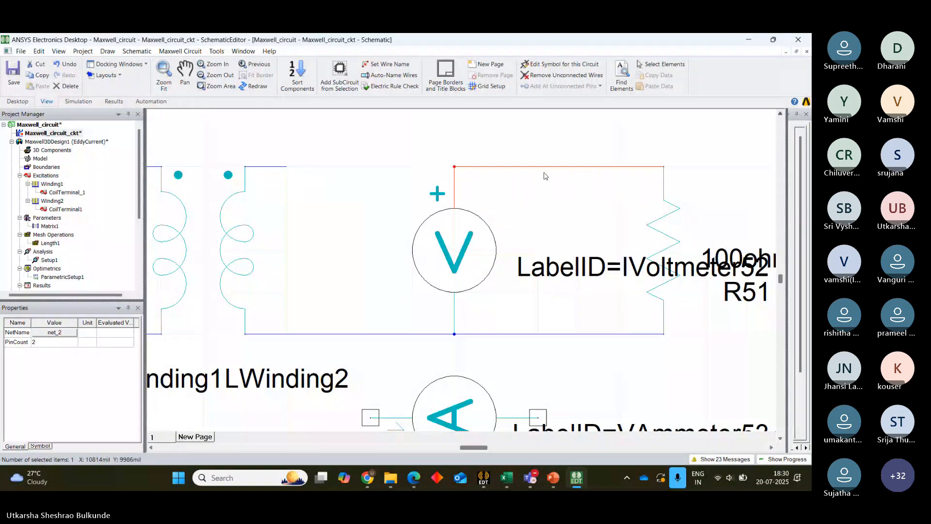
- Try to move the voltmeter right, close to the load resistor and across the same two wires
click(487, 222)
key(ctrl+x)
key(ctrl+v)
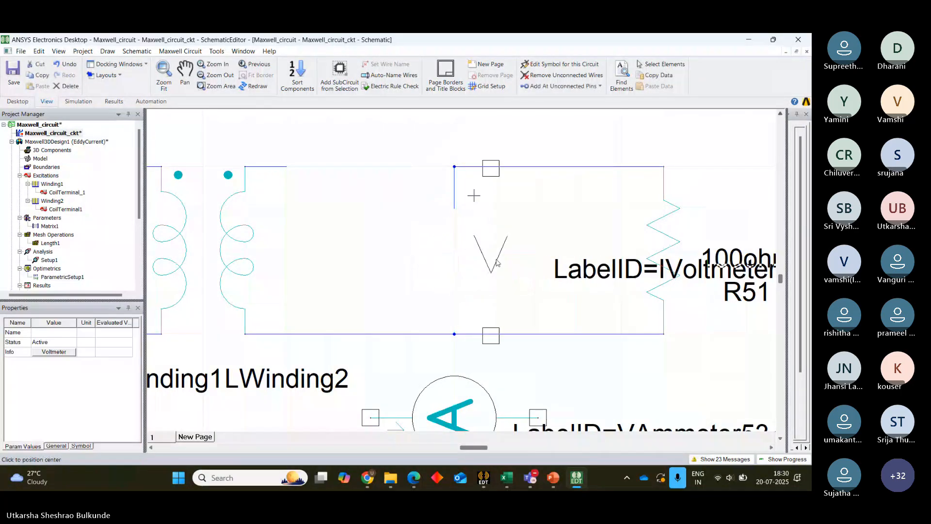
click(606, 263)
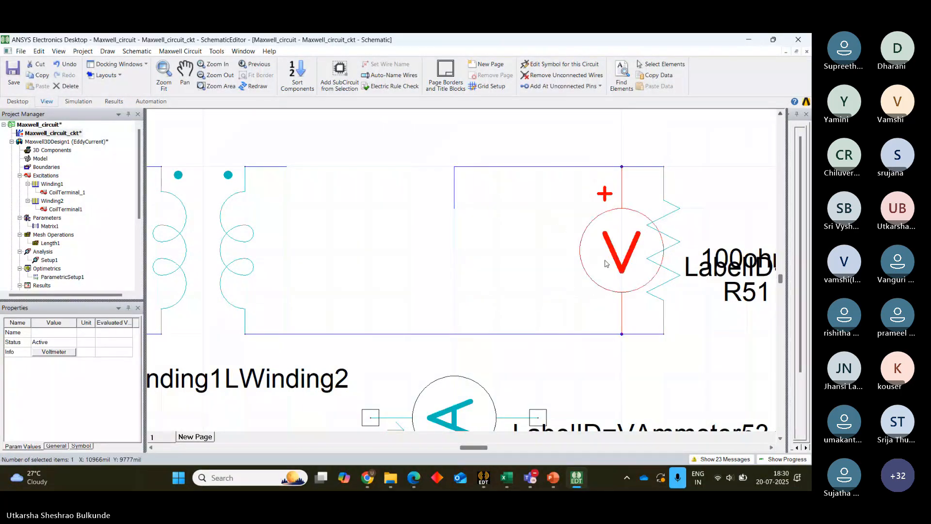
drag(633, 267, 591, 267)
click(469, 188)
- Undo the voltmeter and wire changes back to before the secondary-side capacitor was deleted
key(ctrl+z)
key(ctrl+z)
key(ctrl+z)
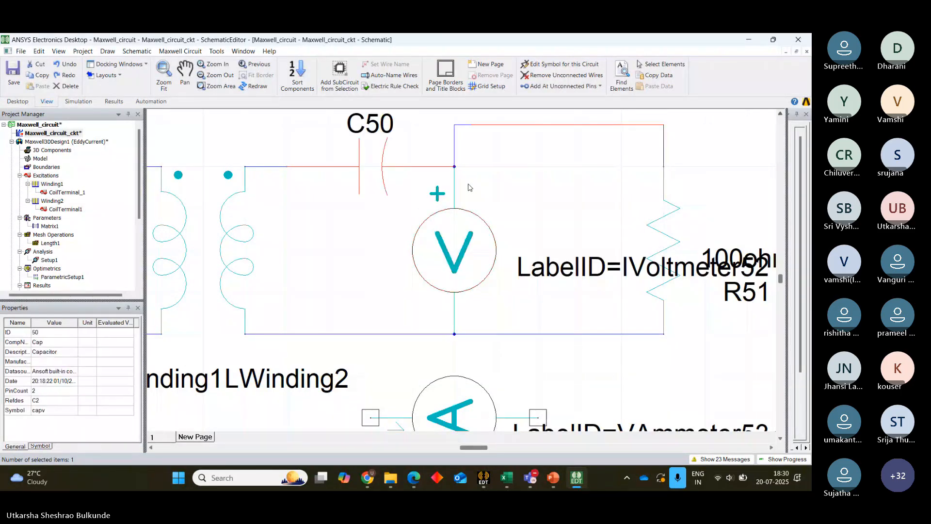
click(517, 166)
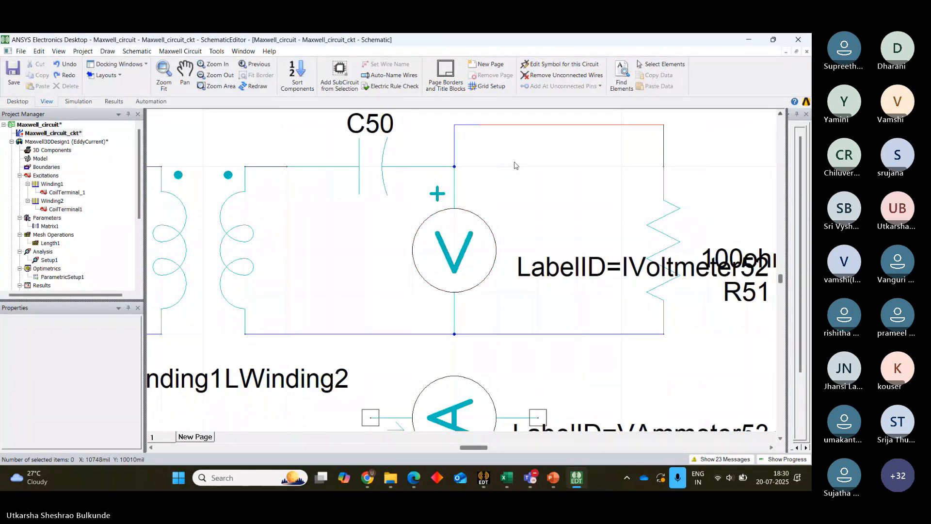
click(455, 125)
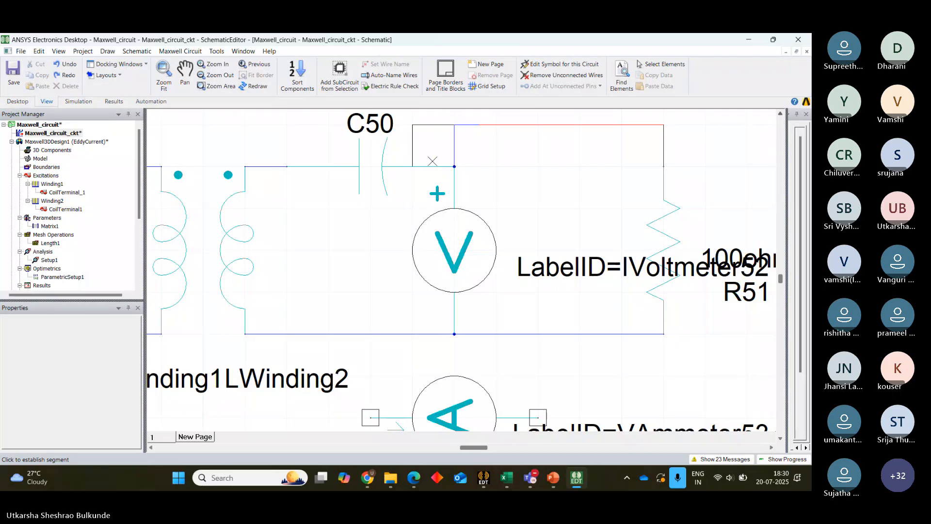
key(Escape)
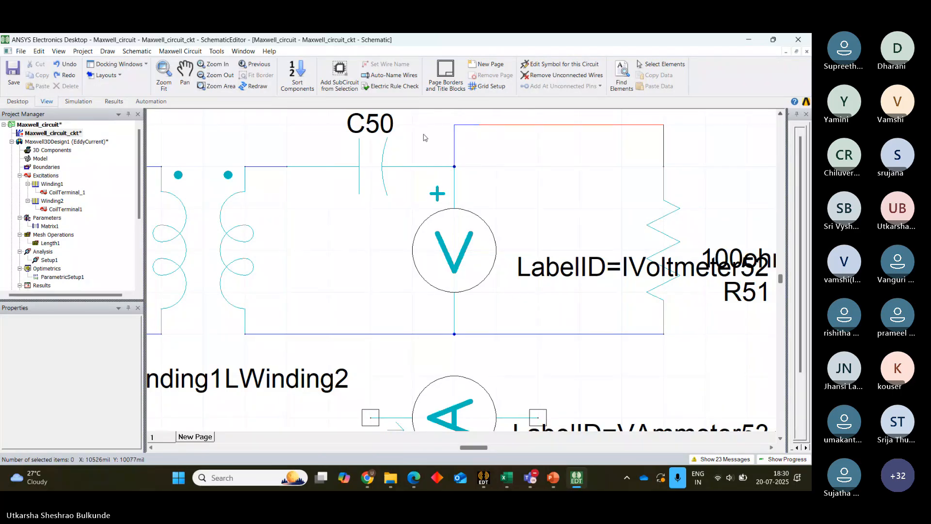
- Delete the three raised wire segments that run from above the voltmeter to the load resistor's upper terminal
click(454, 145)
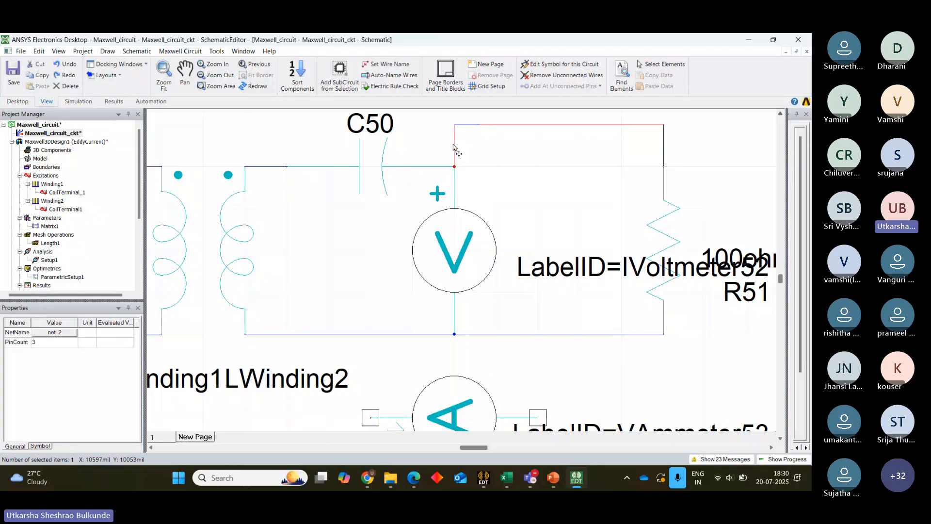
key(Delete)
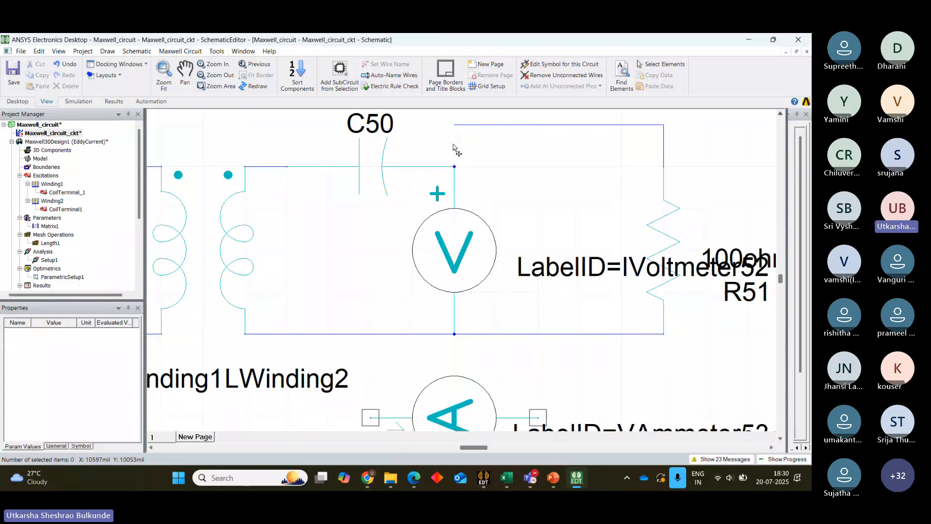
click(505, 125)
key(Delete)
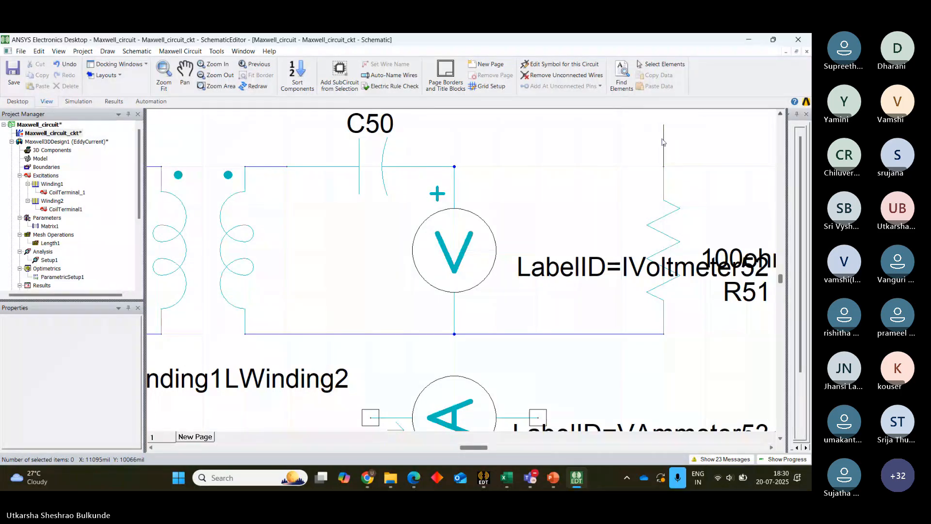
click(663, 141)
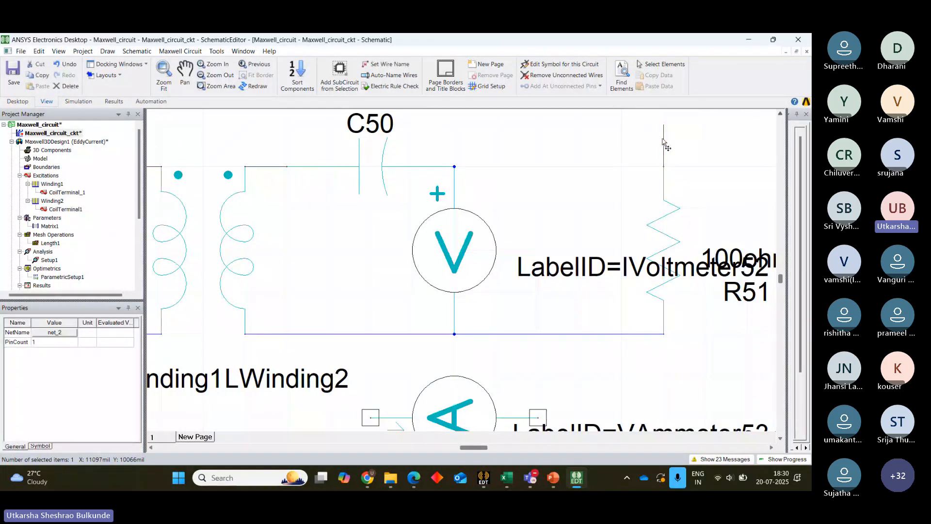
key(Delete)
- Move the voltmeter close to the load resistor and wire its positive terminal to the resistor's upper terminal
drag(458, 258, 579, 255)
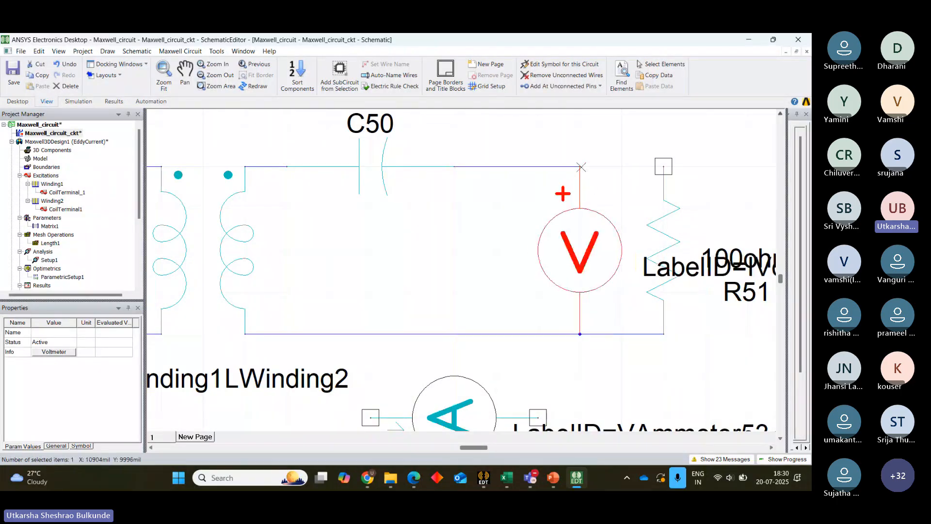
click(581, 167)
click(663, 167)
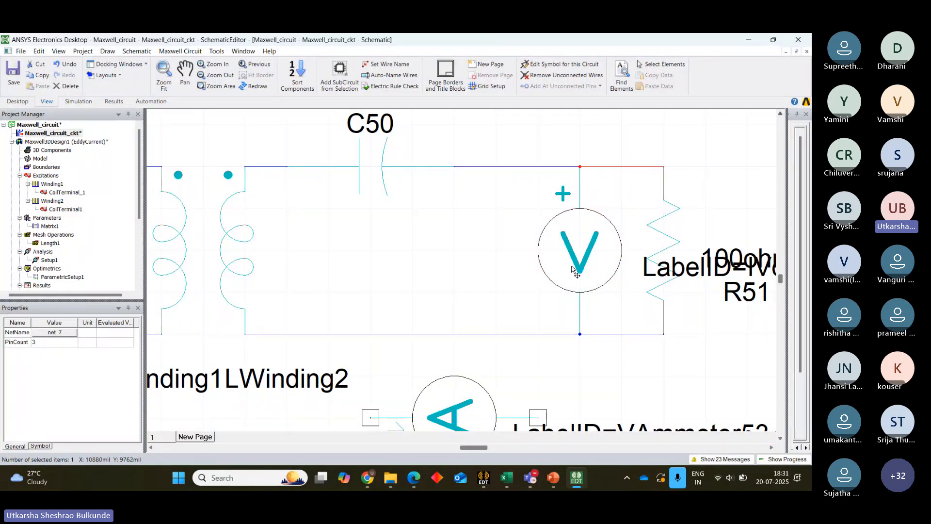
- Insert the ammeter in series between capacitor C50 and the voltmeter, deleting the wire beneath it and shifting the capacitor left
drag(455, 411, 497, 164)
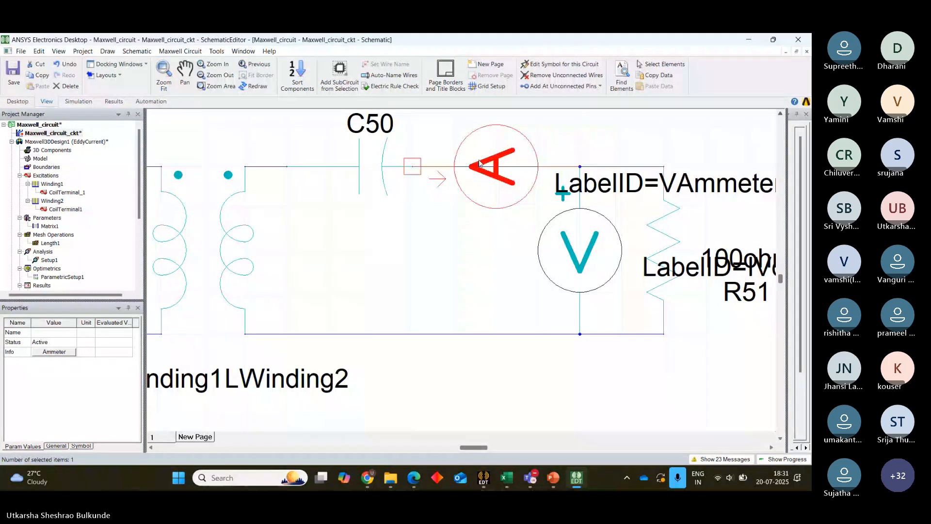
click(521, 167)
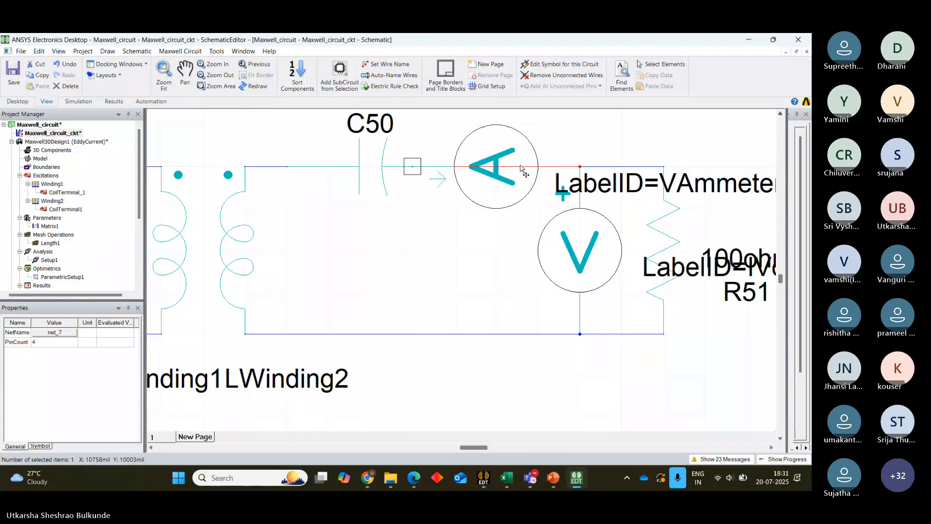
key(Delete)
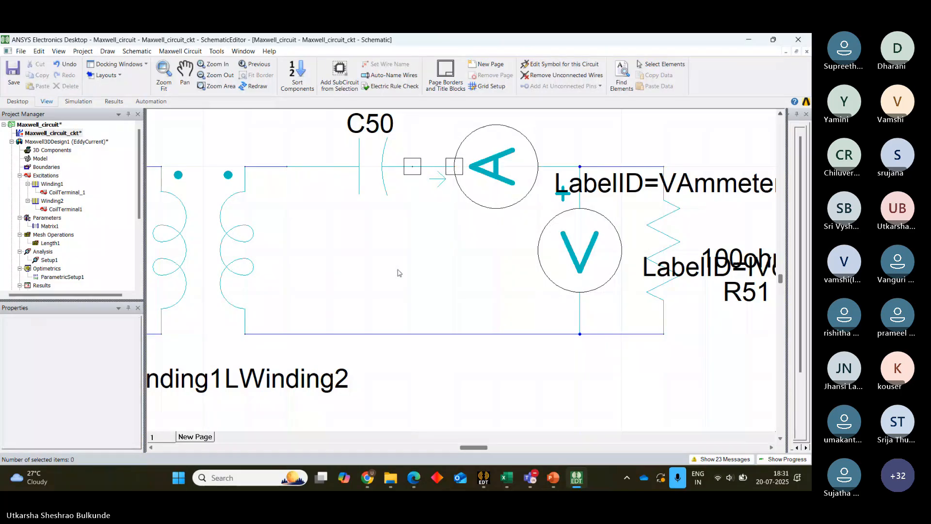
drag(491, 155, 424, 235)
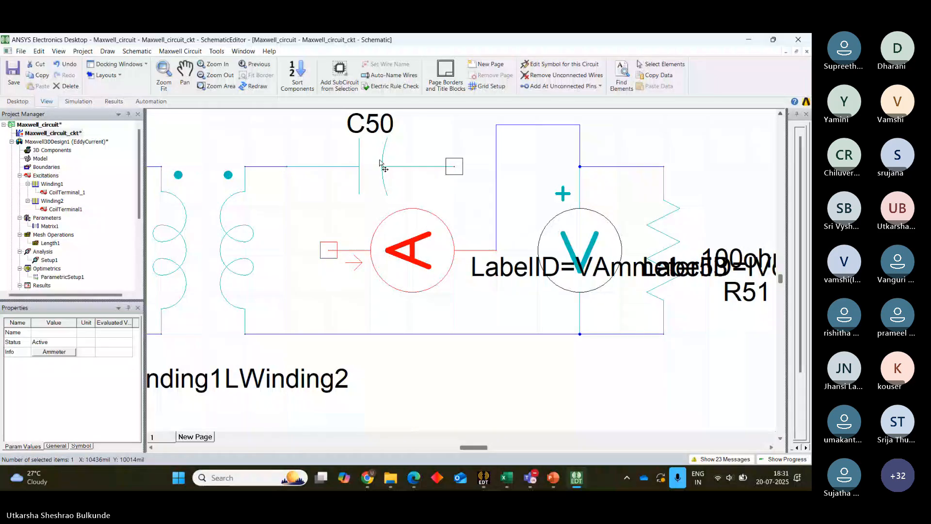
drag(380, 171, 337, 170)
mouse_move(391, 227)
mouse_down()
mouse_move(409, 249)
mouse_move(490, 164)
mouse_up()
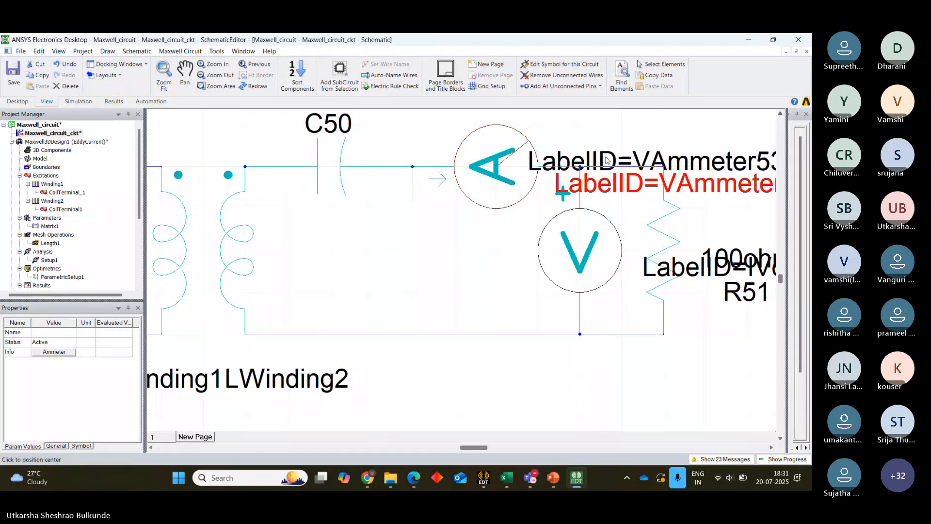
- Place the ammeter's label above its symbol and the voltmeter's label below the lower secondary wire
drag(607, 161, 487, 188)
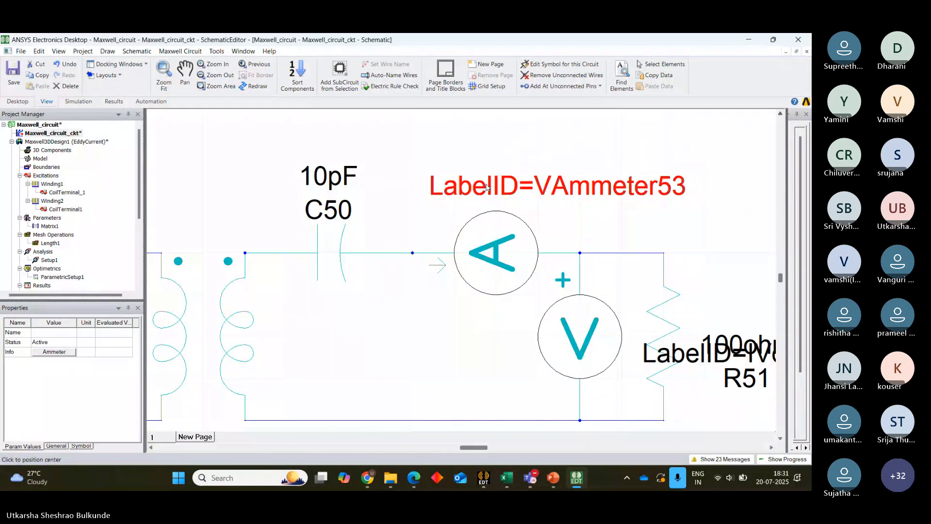
drag(675, 361, 482, 404)
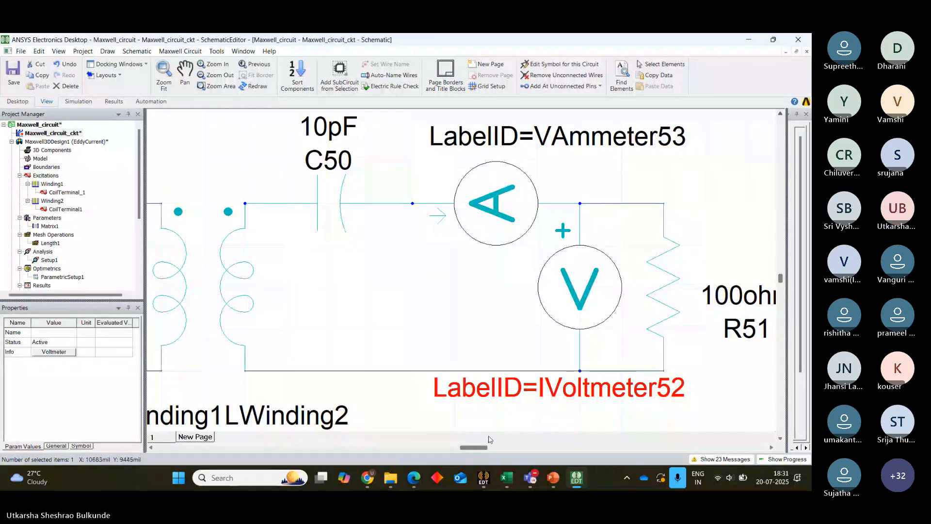
- Shift the voltage source and capacitor C49 left to make room ahead of the first winding
mouse_move(473, 446)
mouse_down()
mouse_move(456, 447)
mouse_move(465, 447)
mouse_up()
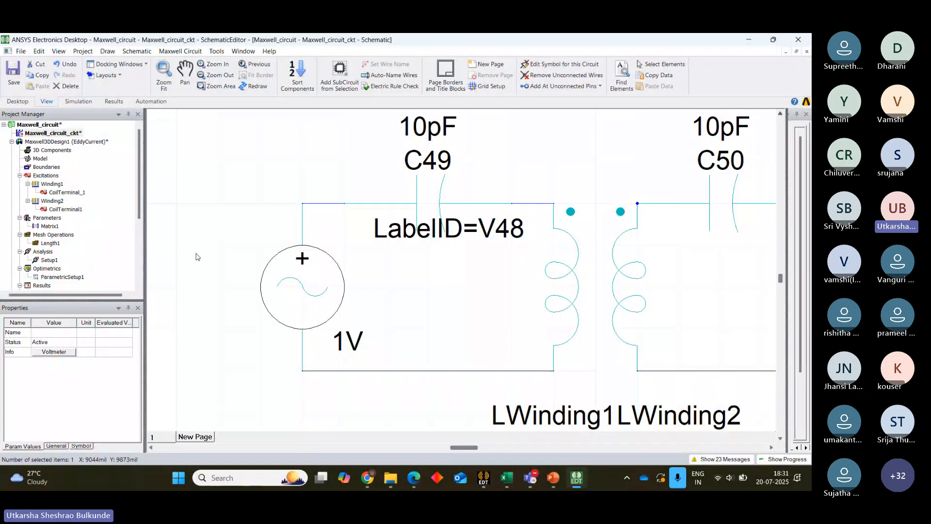
drag(305, 281, 222, 283)
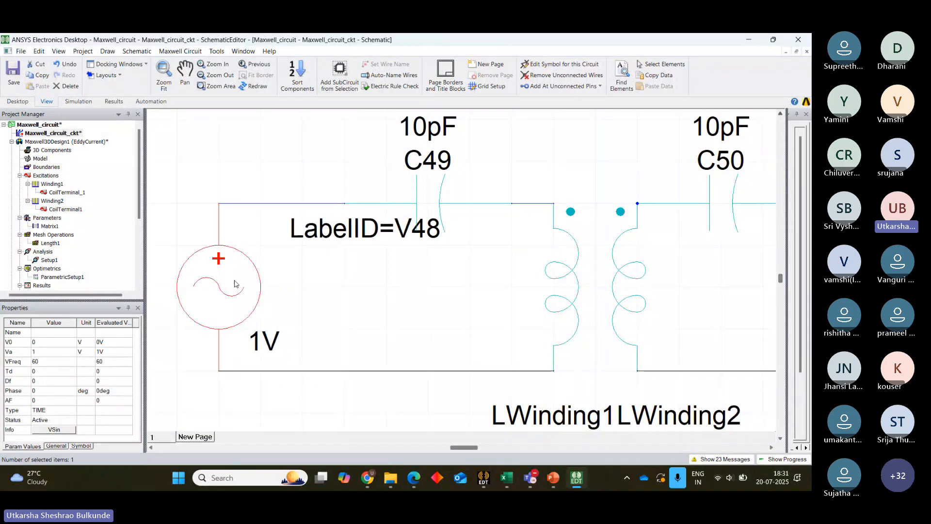
drag(421, 202, 340, 203)
drag(235, 286, 175, 287)
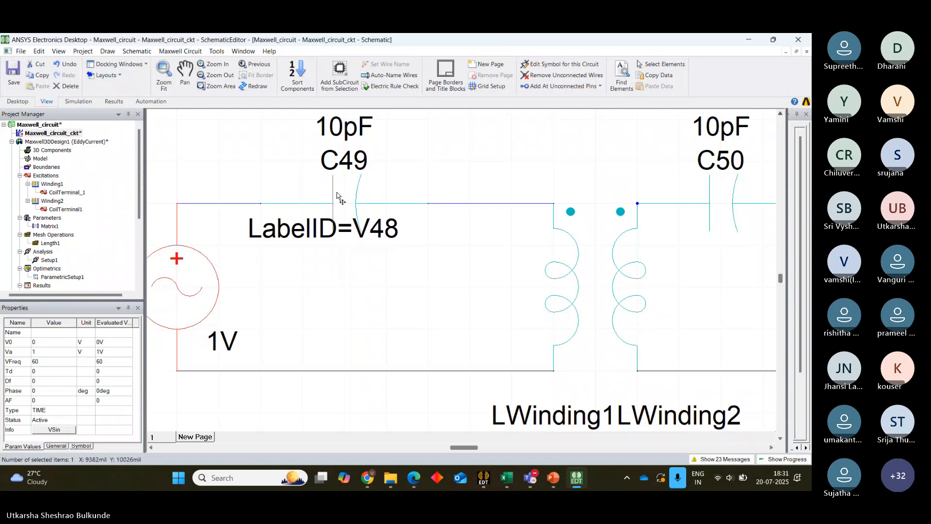
drag(333, 203, 286, 203)
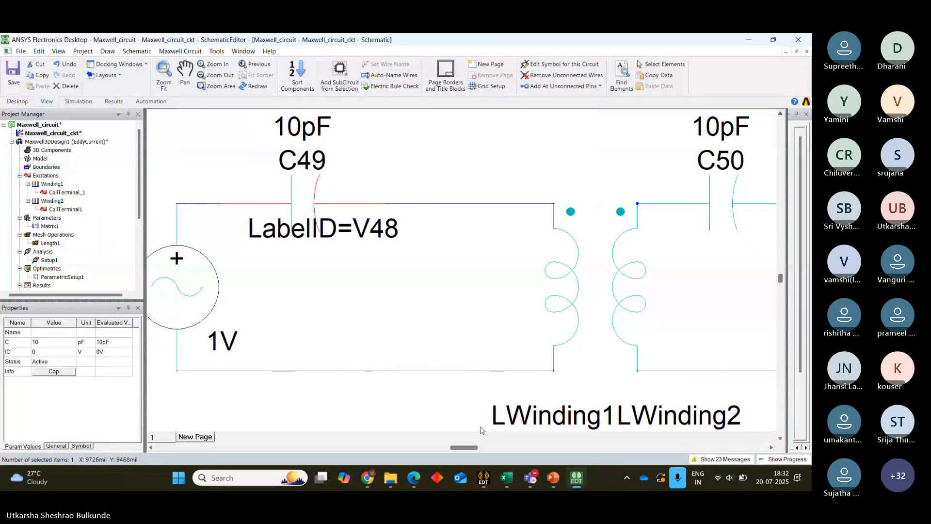
- Copy the secondary-side ammeter and place the duplicate just above the upper wire of the primary circuit
drag(470, 447, 478, 447)
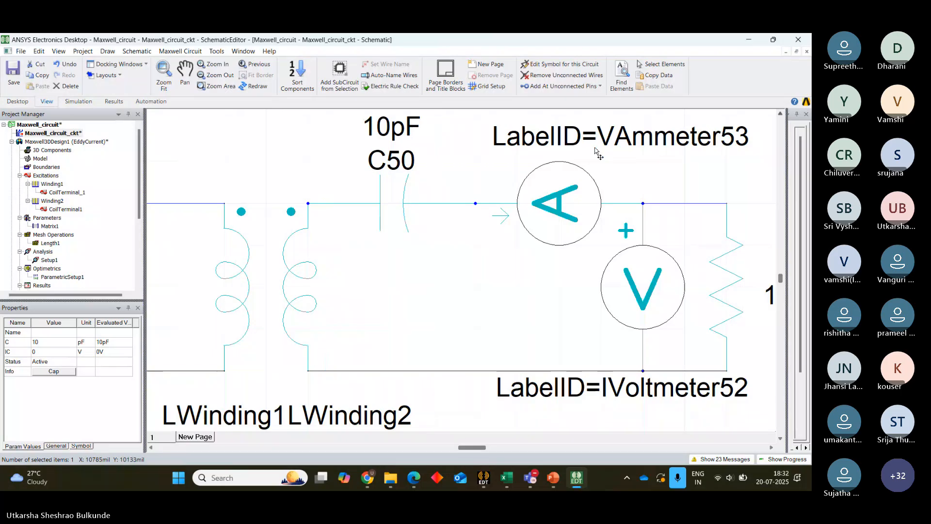
click(569, 190)
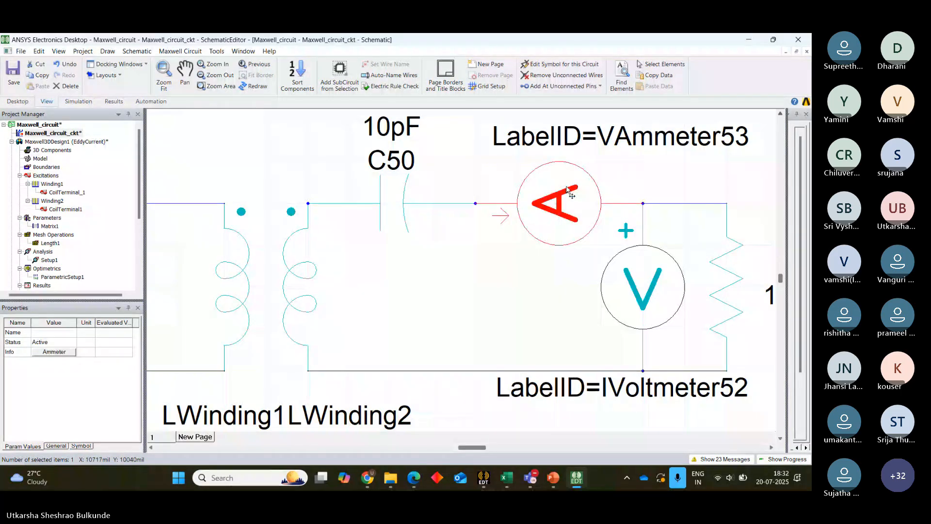
right_click(547, 310)
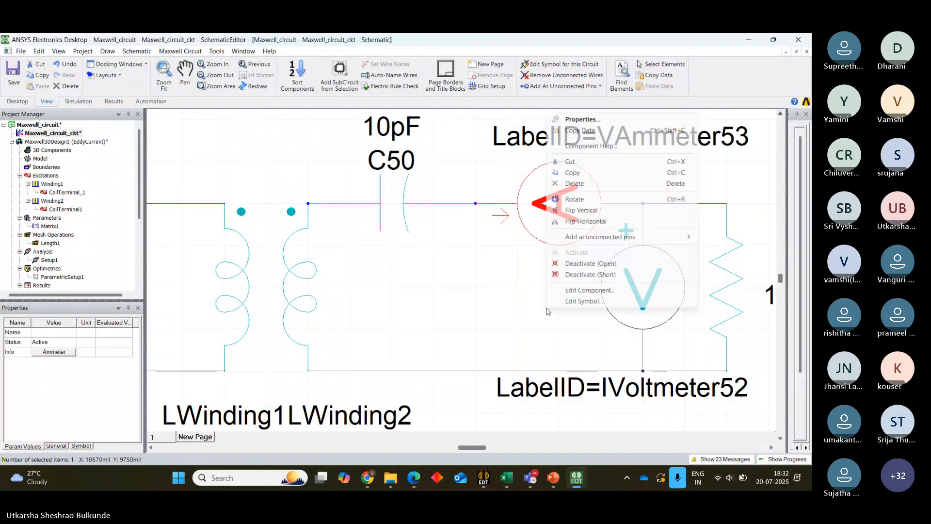
click(538, 230)
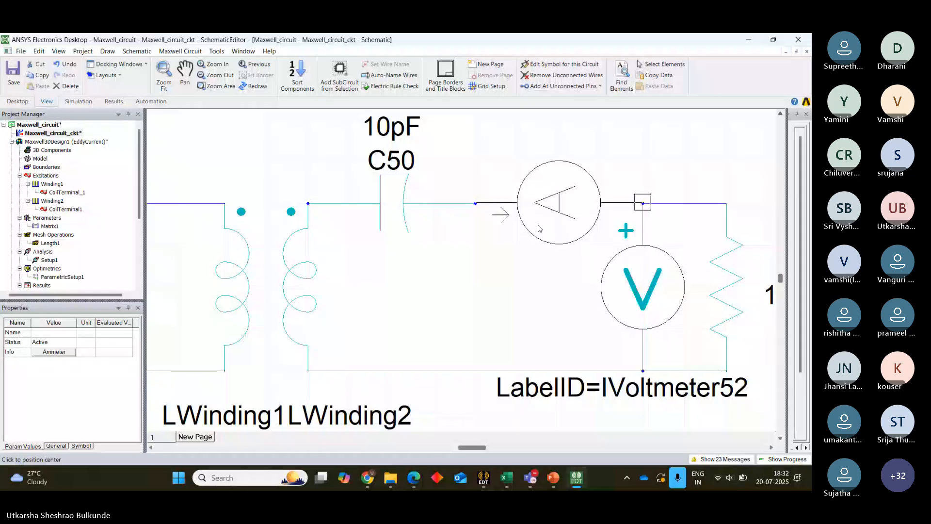
click(538, 229)
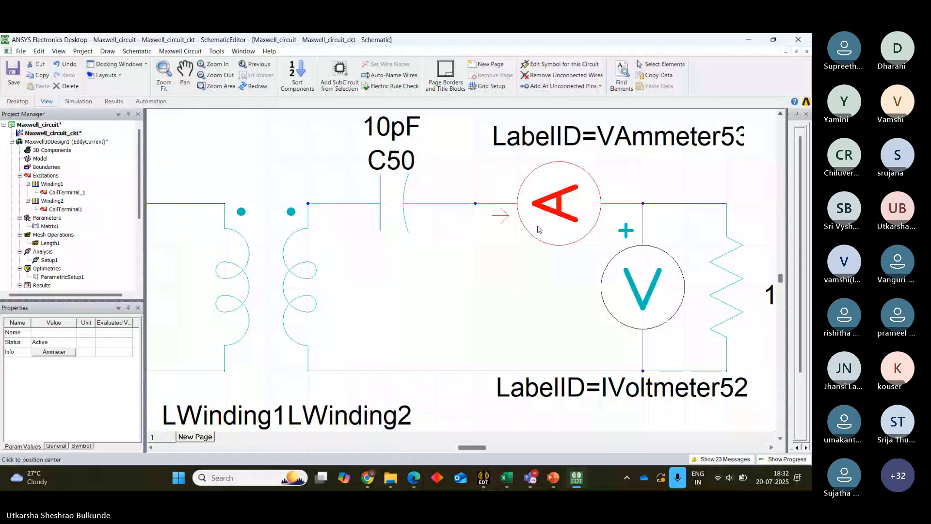
key(ctrl+c)
key(ctrl+v)
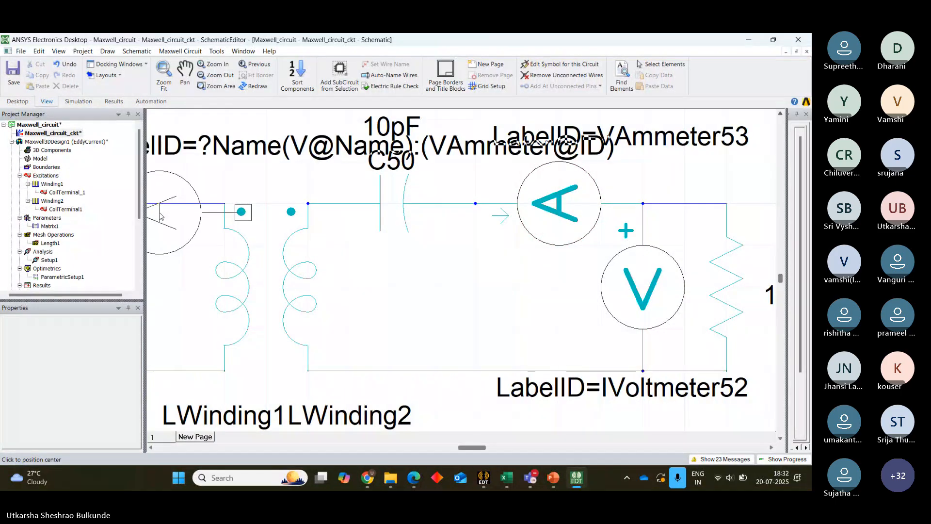
click(207, 166)
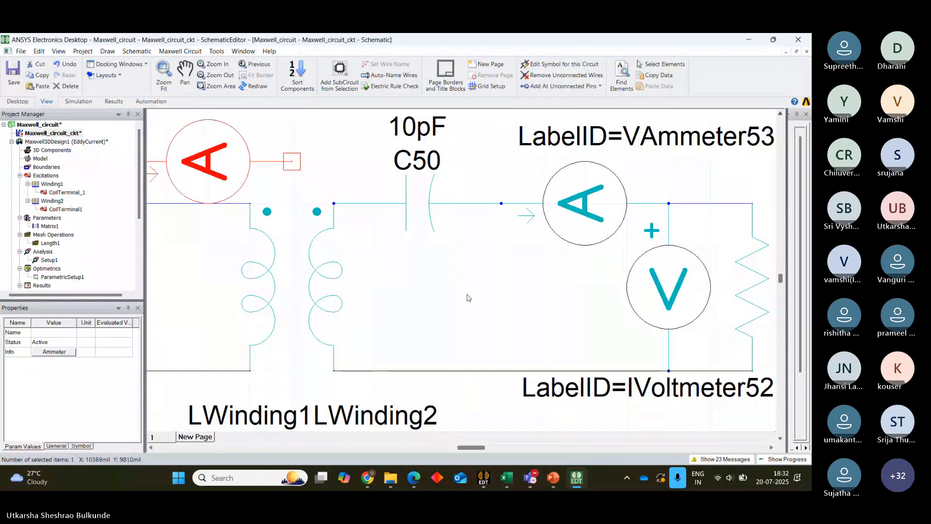
- Delete the wire between capacitor C49 and the first winding and fit the copied ammeter in series in that gap
drag(467, 449, 461, 448)
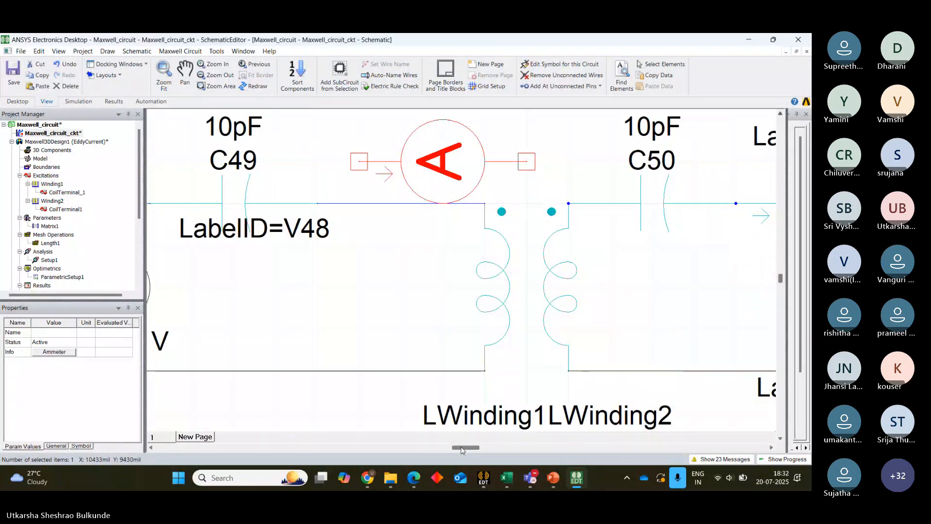
click(352, 209)
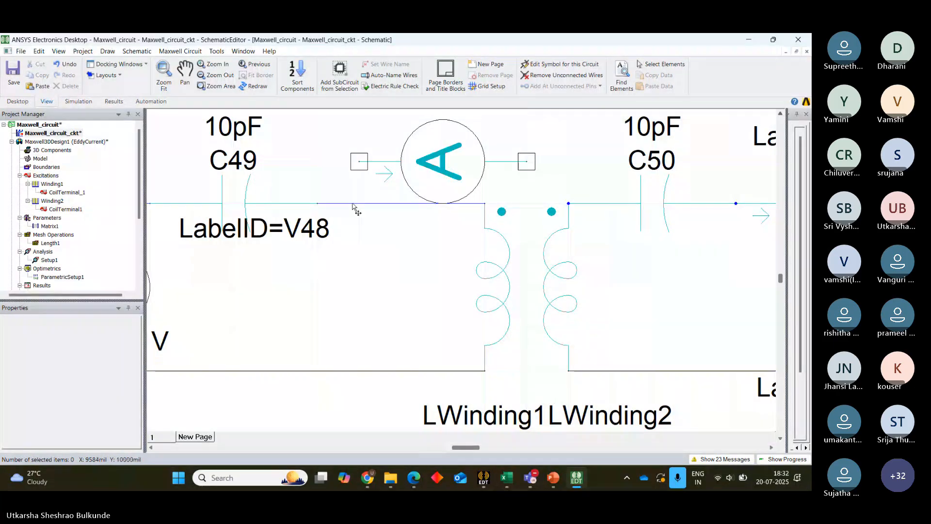
click(353, 209)
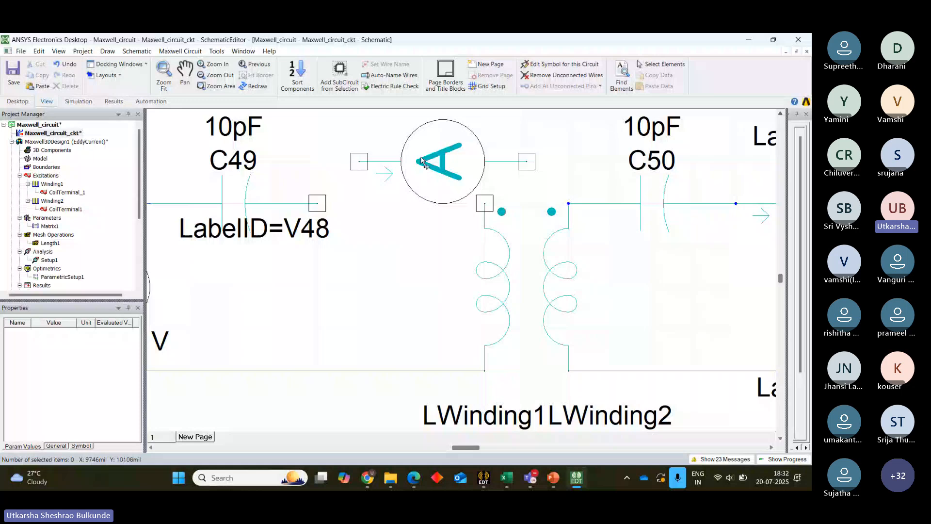
click(389, 194)
drag(390, 194, 384, 200)
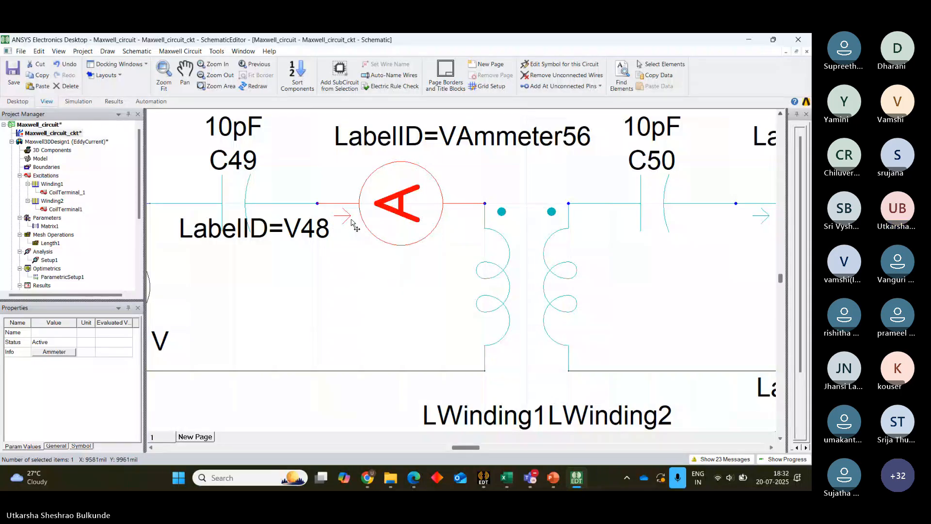
click(345, 410)
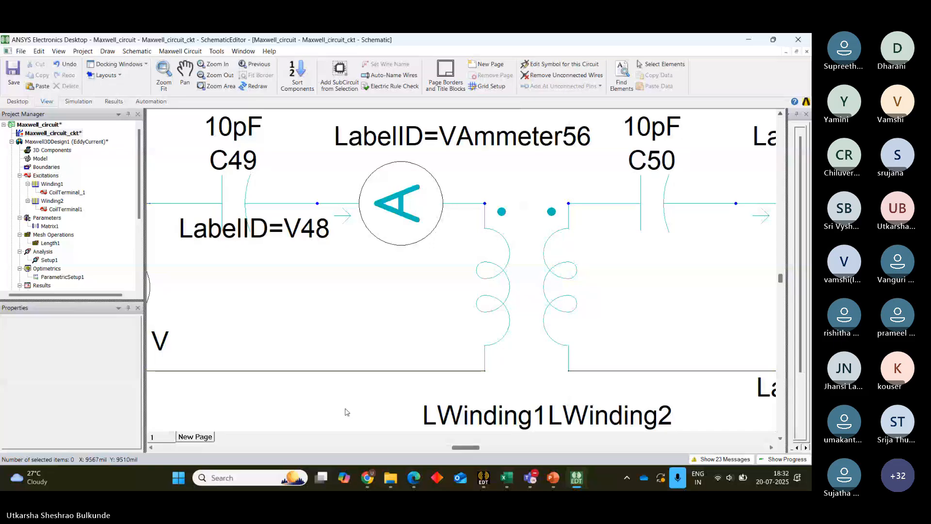
scroll(346, 412, down, 3)
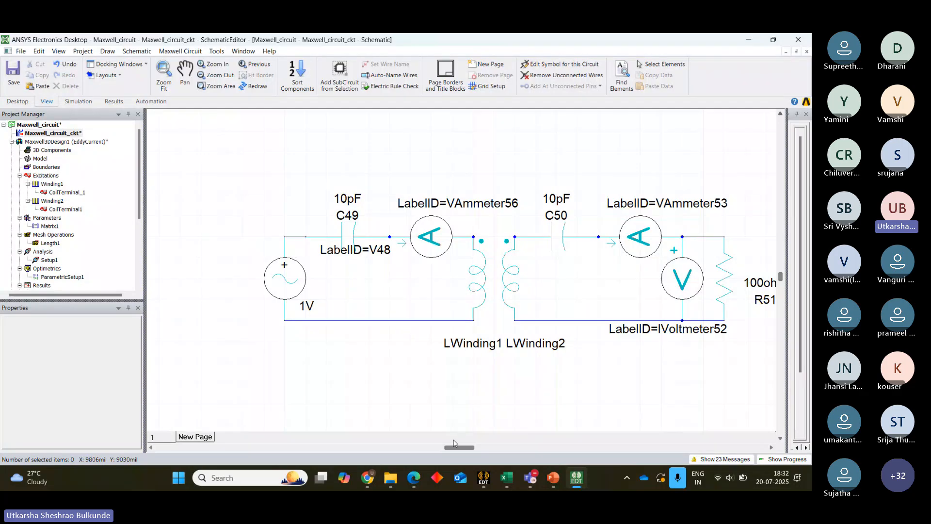
drag(461, 451, 464, 451)
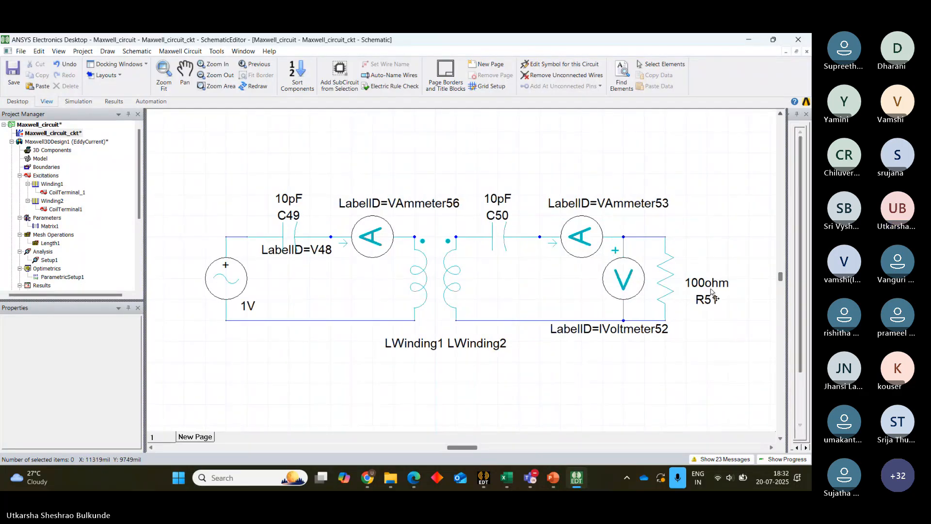
drag(709, 287, 701, 284)
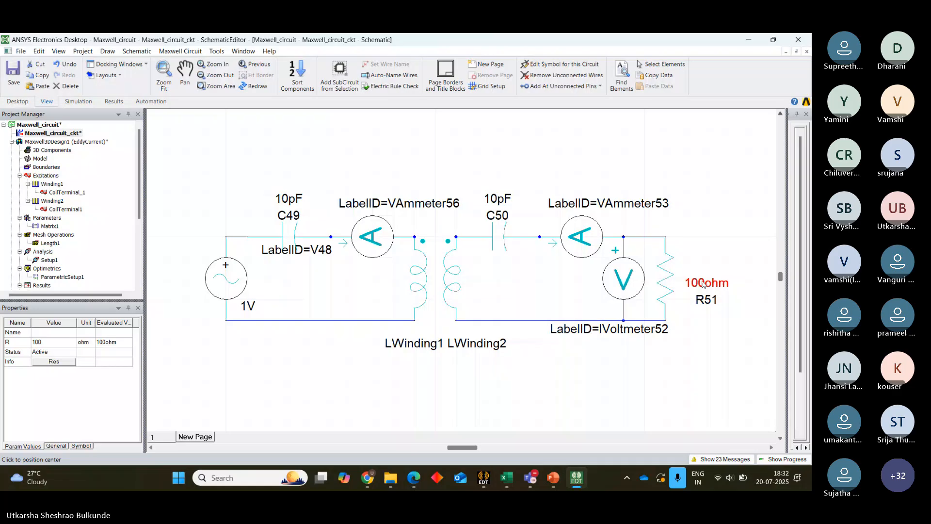
click(711, 327)
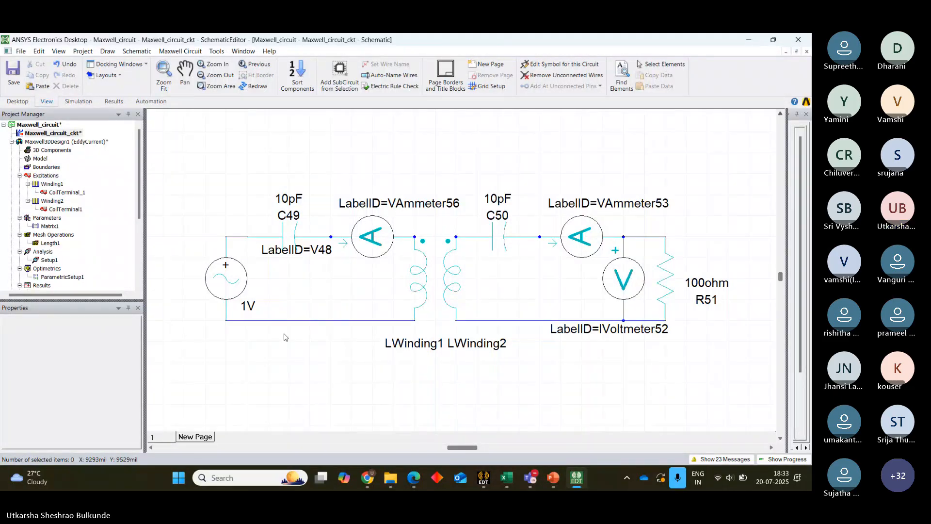
- Set the sinusoidal voltage source's VFreq value to 85 and its peak amplitude Va to 400 V
double_click(224, 291)
click(451, 265)
click(450, 265)
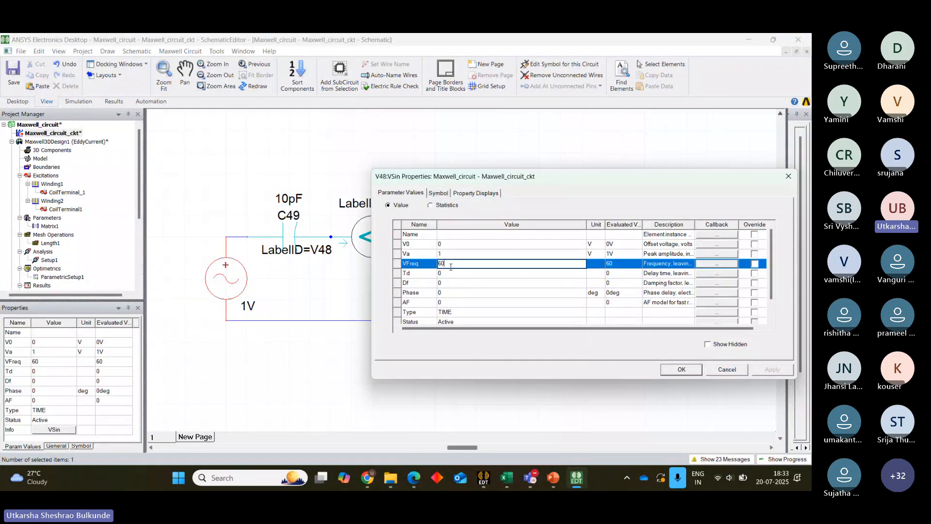
key(BackSpace)
key(BackSpace)
text(85)
click(447, 253)
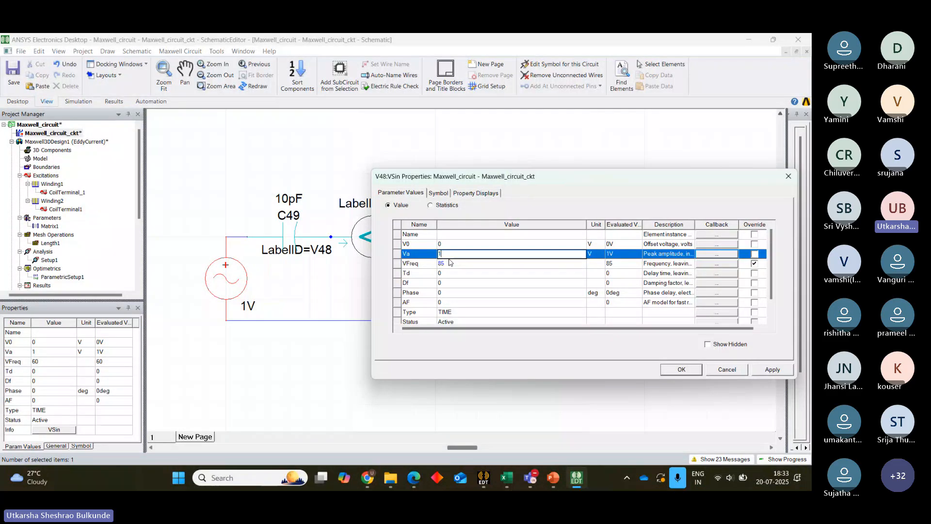
key(BackSpace)
text(400)
- Give the source's VFreq the unit prefix k with the value 85, and apply the source properties
click(468, 263)
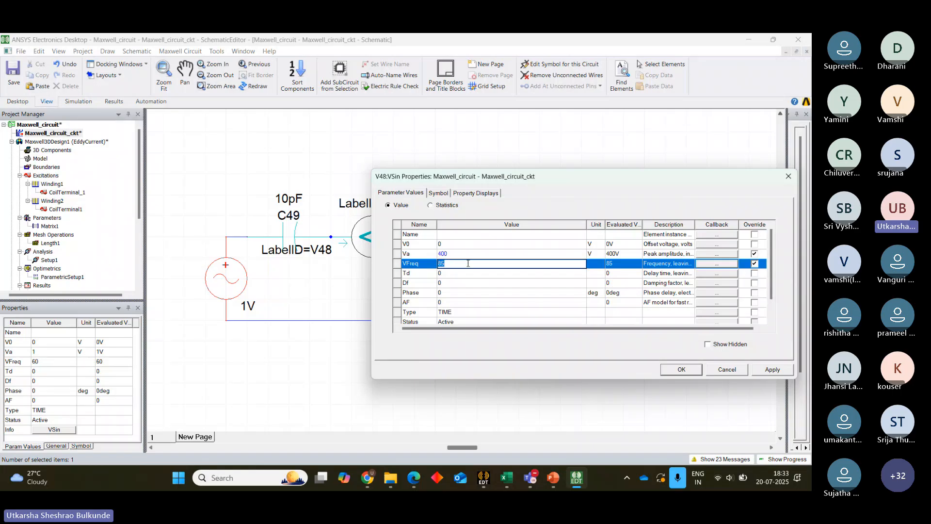
click(453, 263)
text(000)
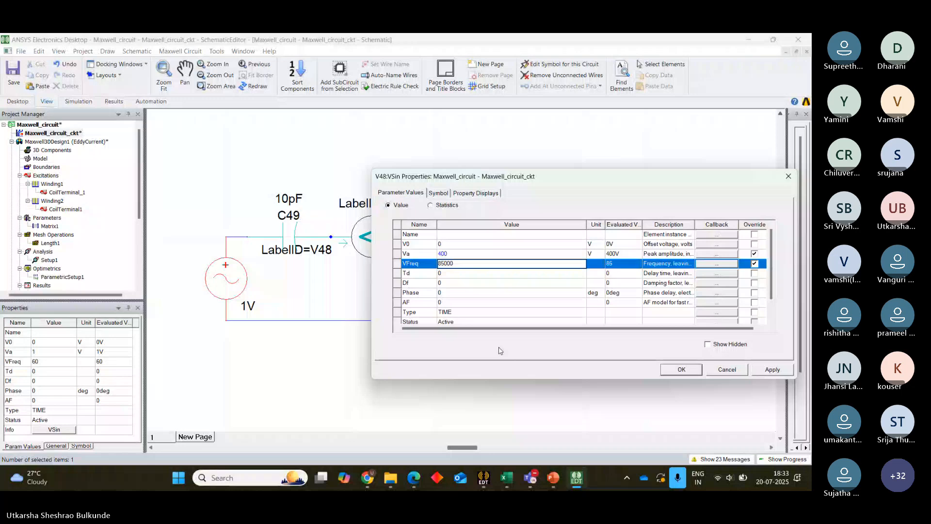
click(596, 263)
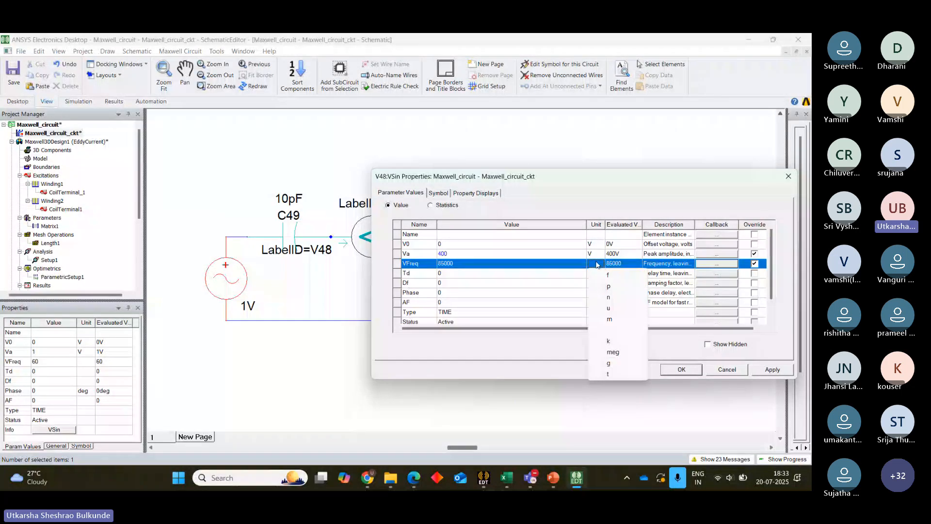
click(623, 341)
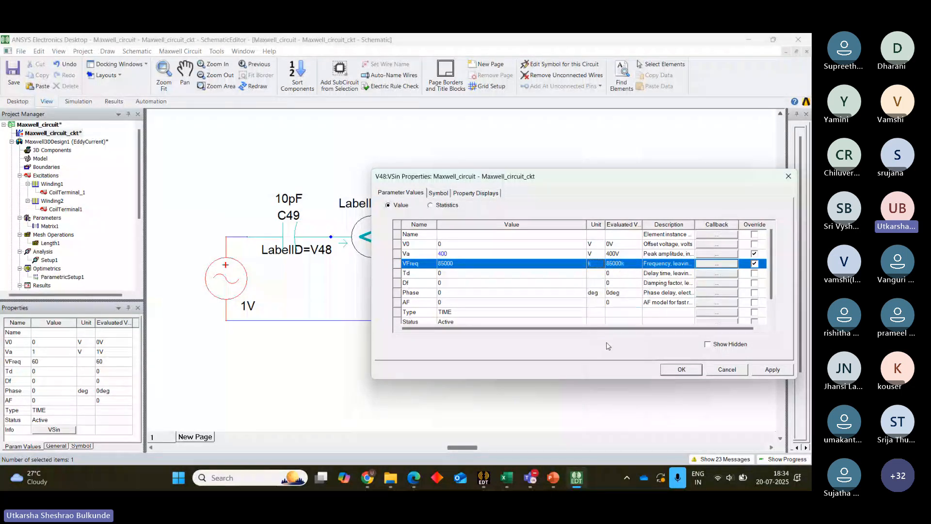
click(457, 263)
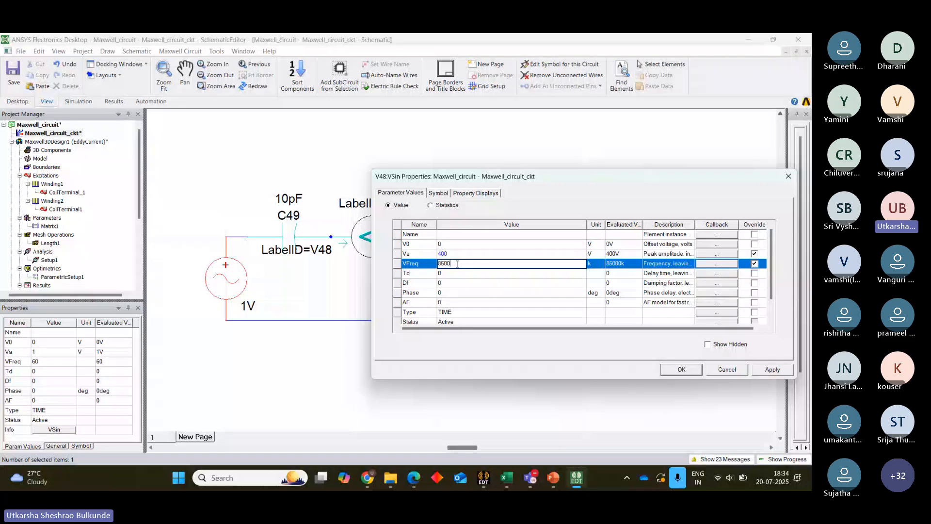
key(BackSpace)
key(BackSpace)
key(BackSpace)
click(596, 266)
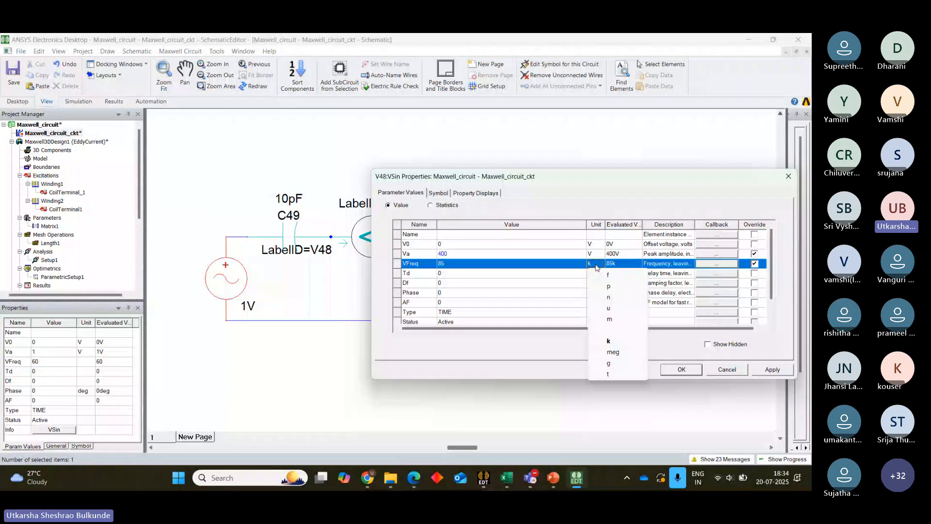
click(544, 357)
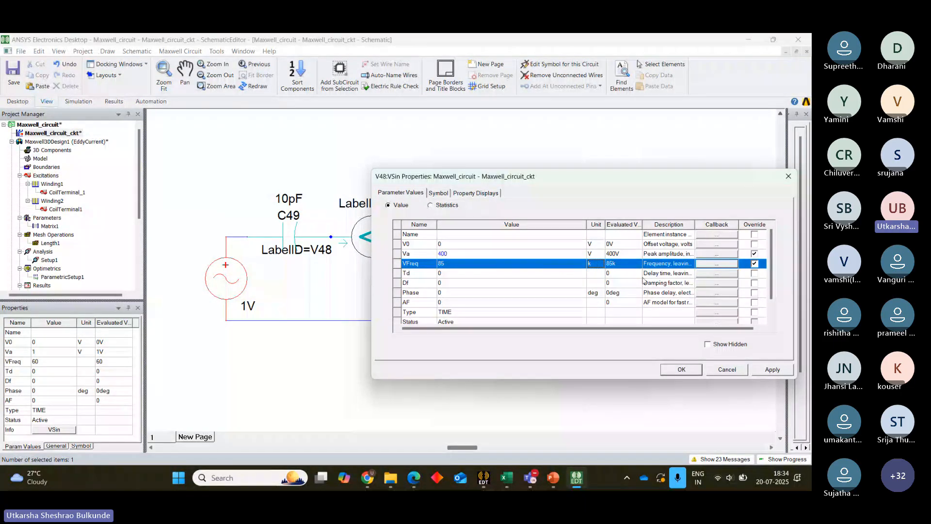
click(780, 371)
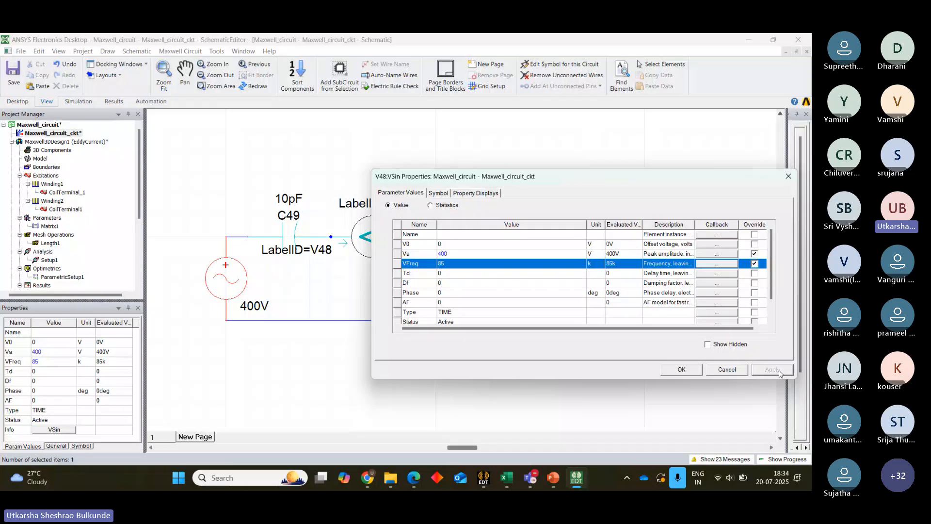
click(681, 370)
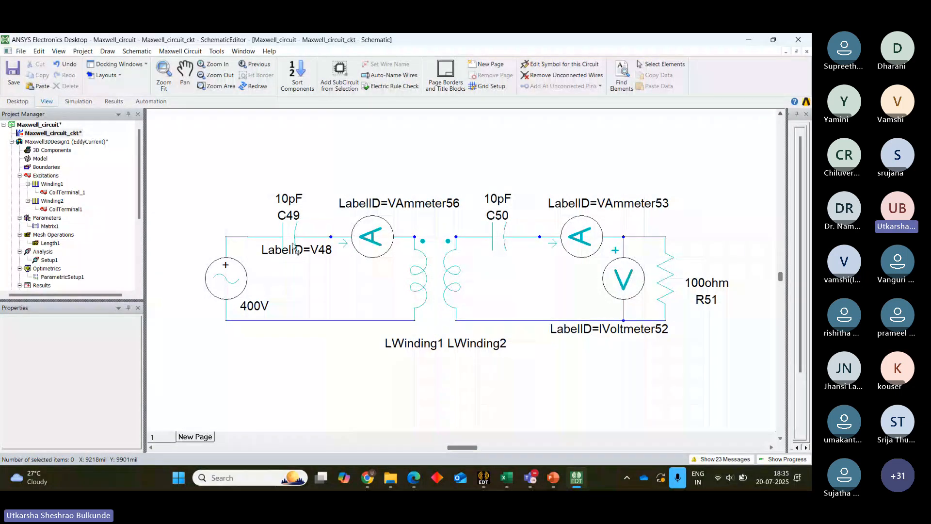
- Set the resistance of load resistor R51 to 30 ohm
double_click(669, 273)
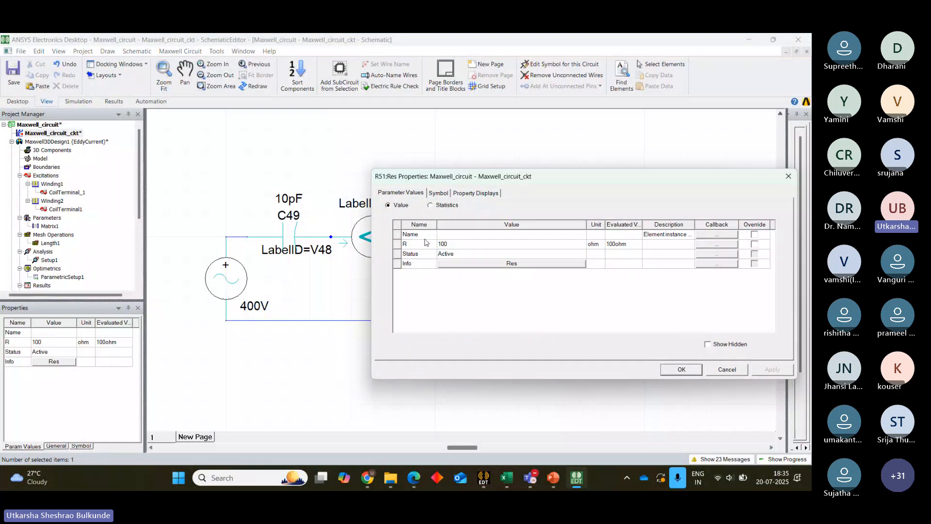
click(451, 245)
key(BackSpace)
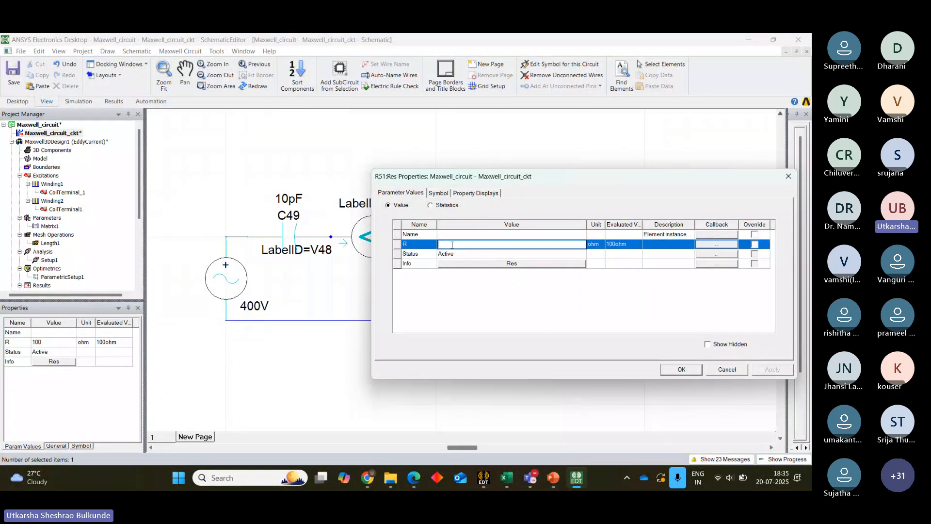
text(30)
click(687, 372)
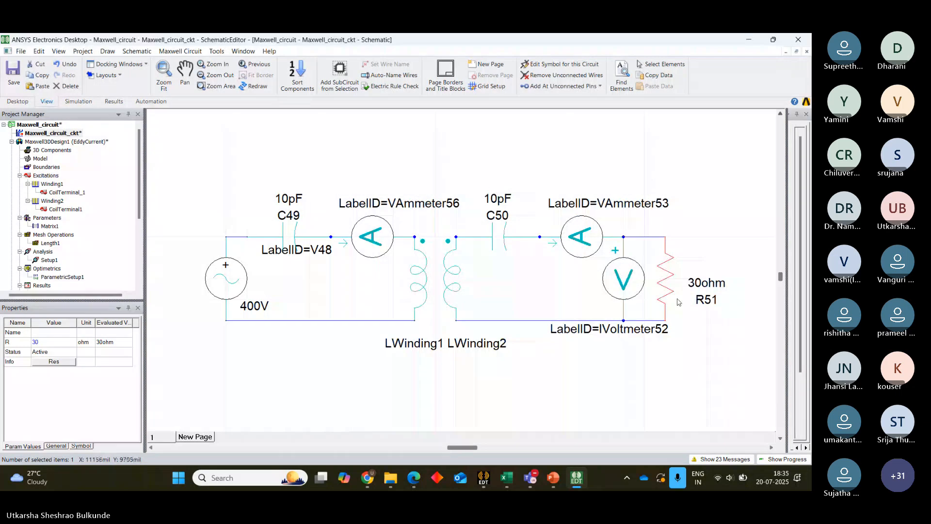
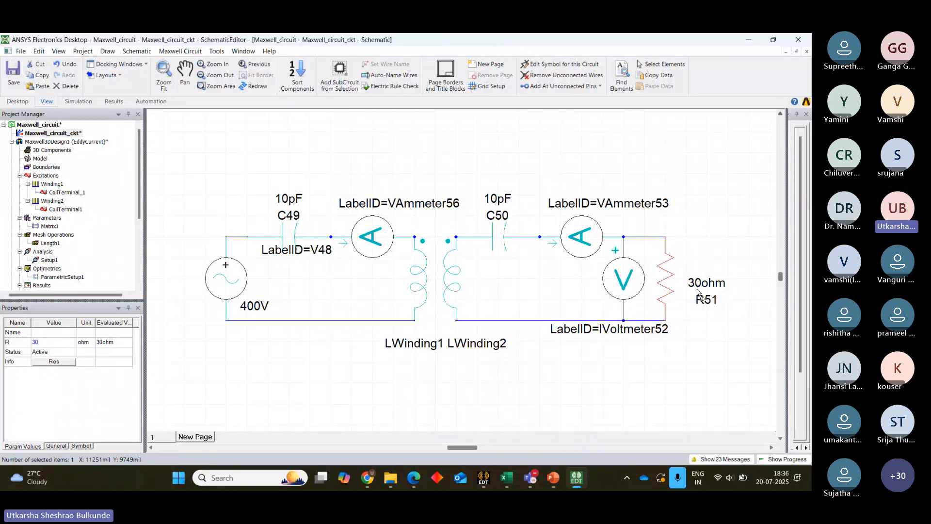
click(608, 360)
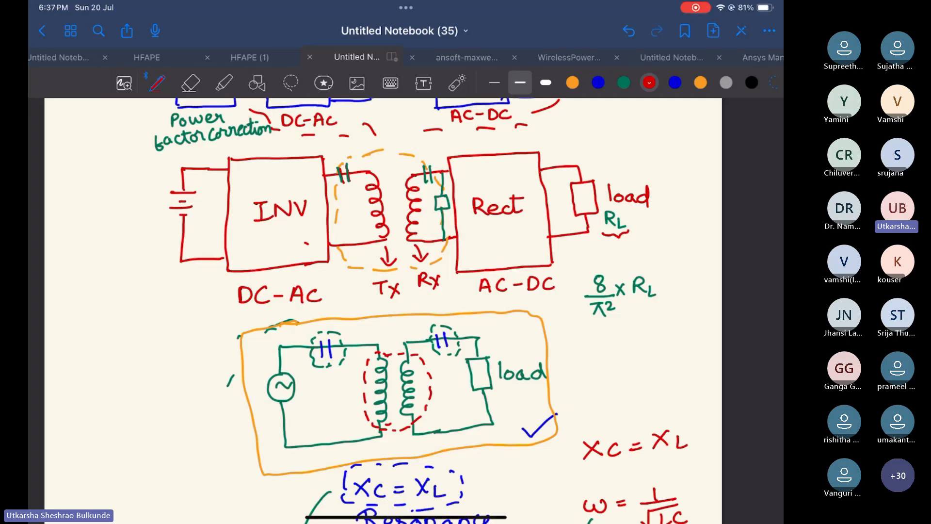
- In the Goodnotes notebook, draw a dashed red arrow from the equivalent resistor at the rectifier input down to the simplified circuit
drag(445, 251, 448, 261)
drag(447, 279, 457, 311)
click(445, 207)
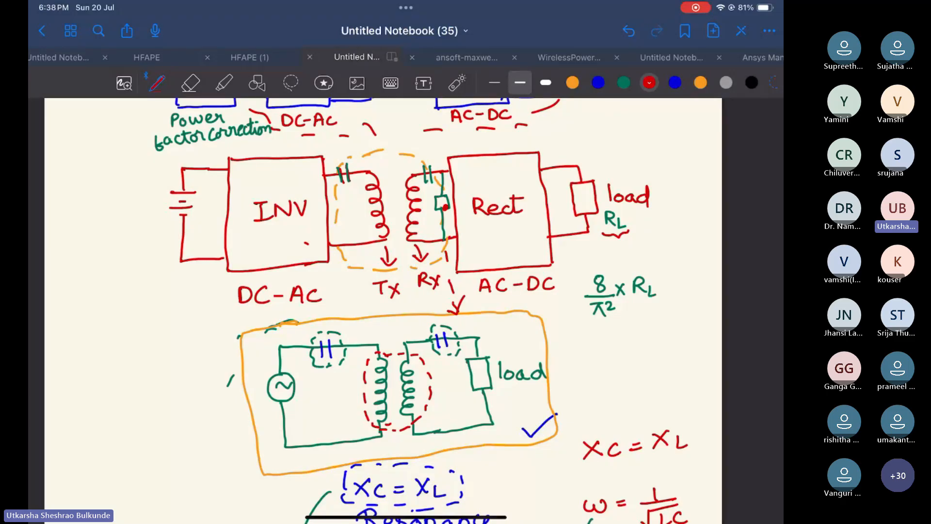
- Frame the 8/π² × RL expression with a dashed red box
drag(580, 273, 593, 328)
drag(598, 328, 652, 323)
drag(592, 266, 650, 262)
mouse_move(658, 263)
mouse_down()
mouse_move(668, 265)
mouse_move(671, 286)
mouse_move(652, 321)
mouse_up()
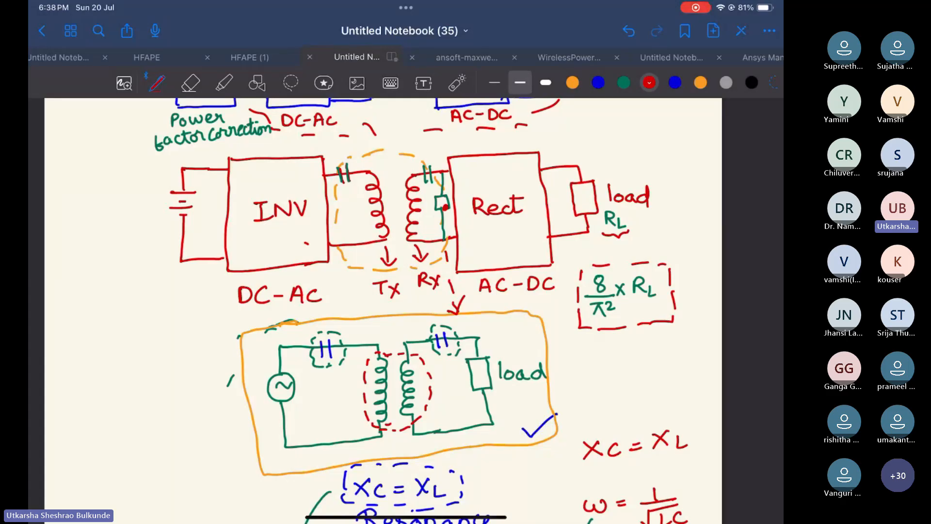
- Tick the INV and Rect blocks in orange and draw a blue AC source across the inverter's output
click(700, 82)
drag(267, 231, 290, 218)
drag(496, 231, 521, 216)
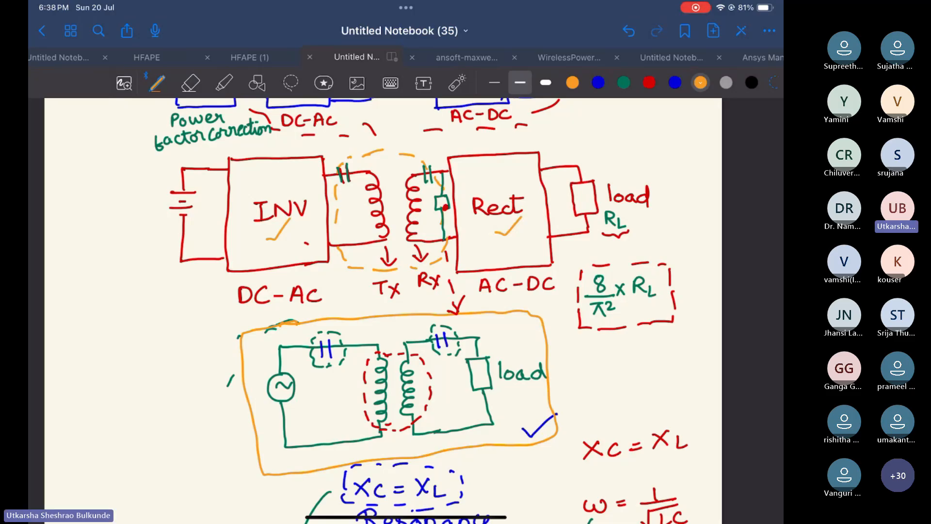
click(598, 83)
drag(331, 177, 338, 243)
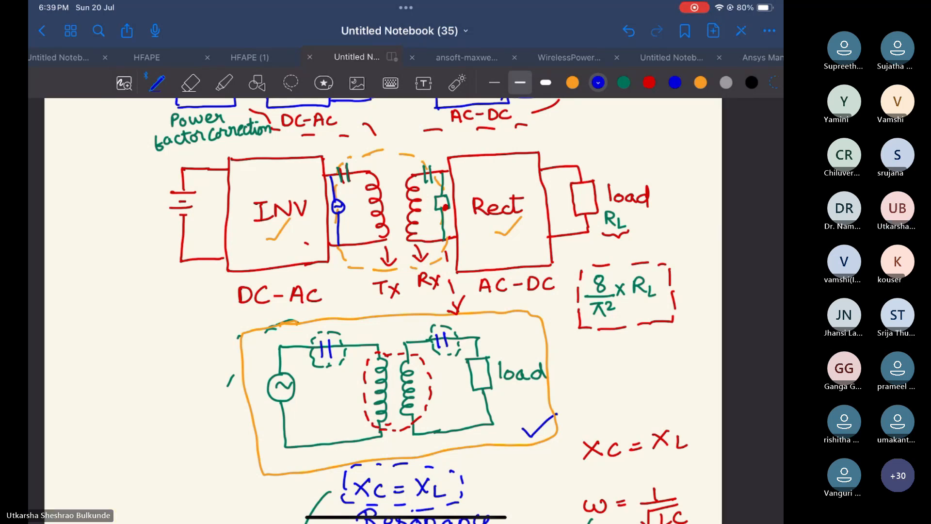
click(649, 82)
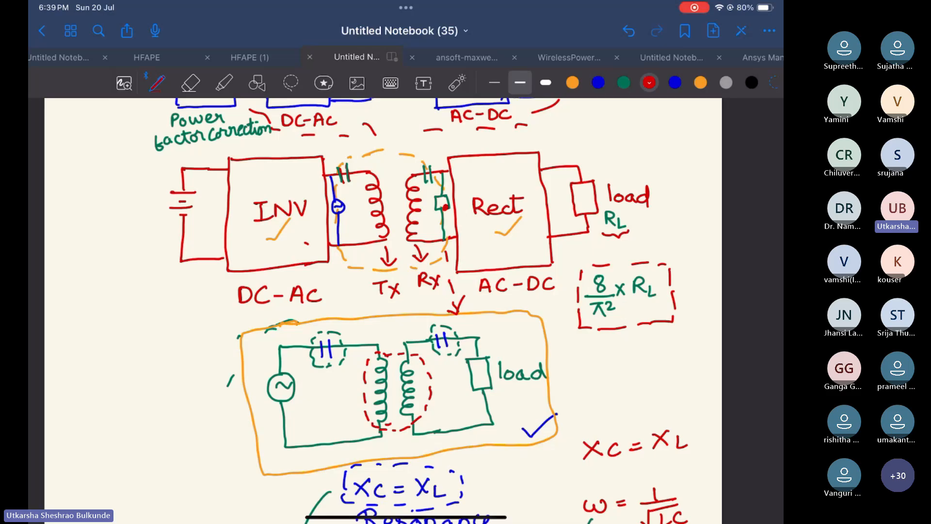
mouse_move(618, 139)
mouse_down()
mouse_move(618, 155)
mouse_move(627, 155)
mouse_up()
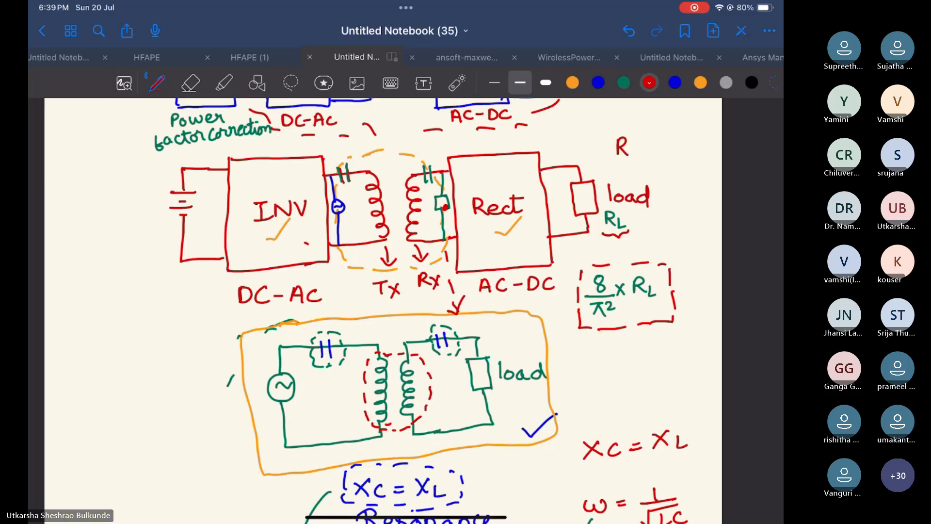
click(700, 82)
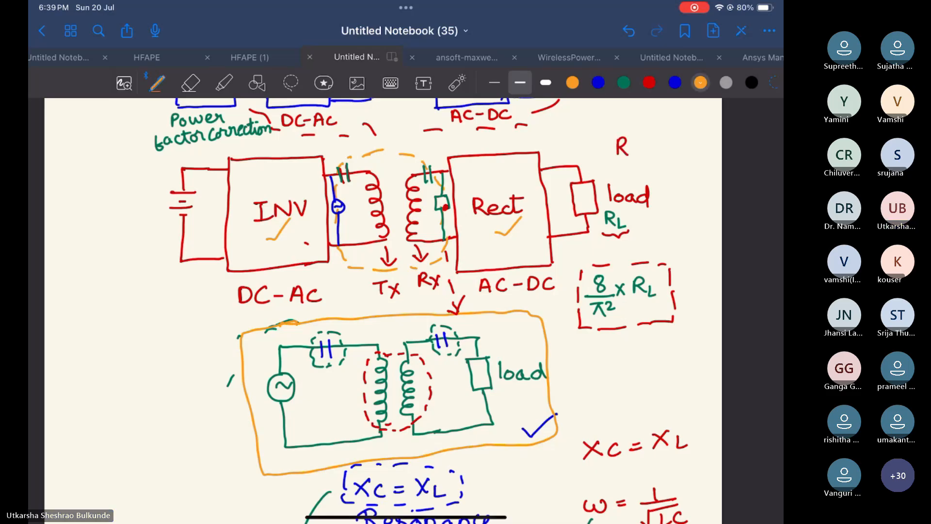
- Write the load resistance formula RL = Vout²/Pout in green above the load
click(624, 83)
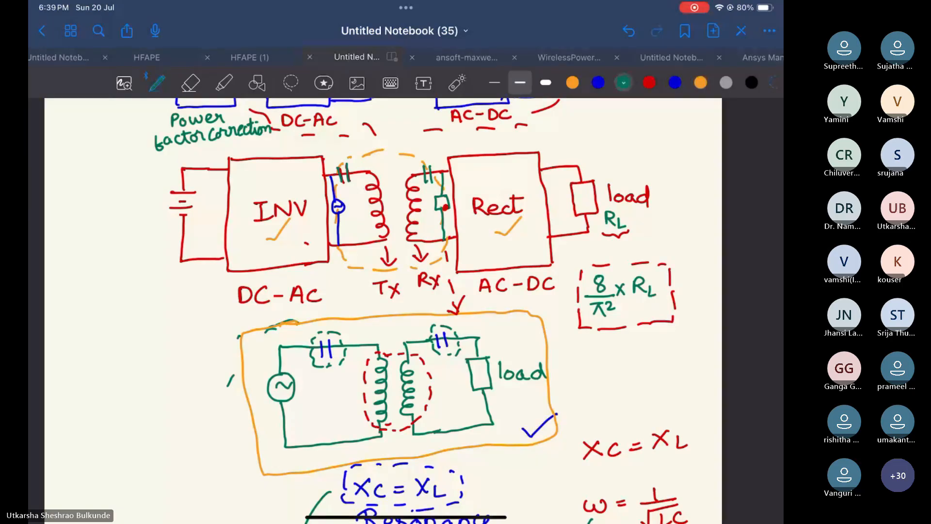
mouse_move(598, 130)
mouse_down()
mouse_move(597, 145)
mouse_move(610, 145)
mouse_up()
drag(613, 135, 620, 144)
mouse_move(628, 136)
mouse_down()
mouse_move(661, 122)
mouse_move(671, 131)
mouse_up()
drag(675, 130, 688, 137)
drag(679, 129, 702, 120)
mouse_move(644, 150)
mouse_down()
mouse_move(704, 138)
mouse_move(661, 168)
mouse_move(698, 162)
mouse_move(699, 151)
mouse_up()
- Write the substituted values = 400² / 3.3×10³ in green beneath the RL formula
click(665, 202)
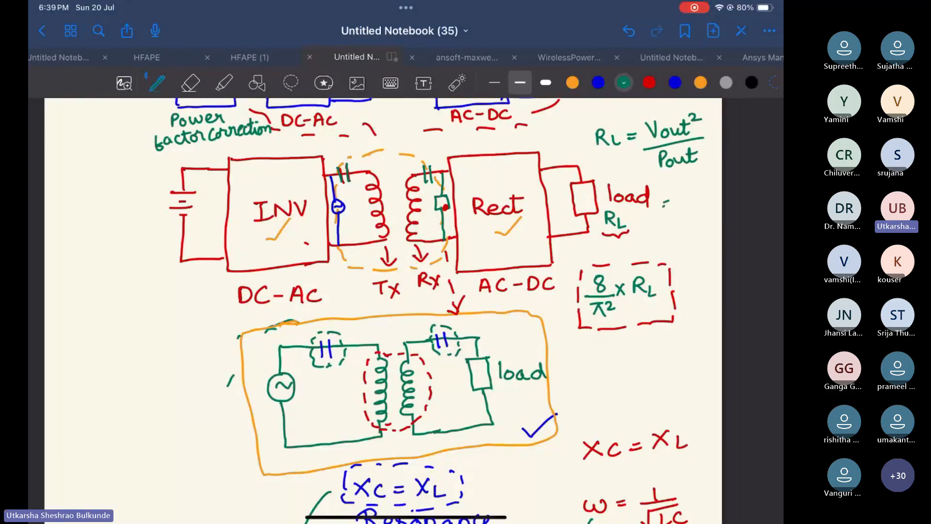
drag(679, 188, 688, 197)
mouse_move(684, 190)
mouse_down()
mouse_move(685, 203)
mouse_move(689, 190)
mouse_move(713, 186)
mouse_up()
drag(669, 216, 713, 193)
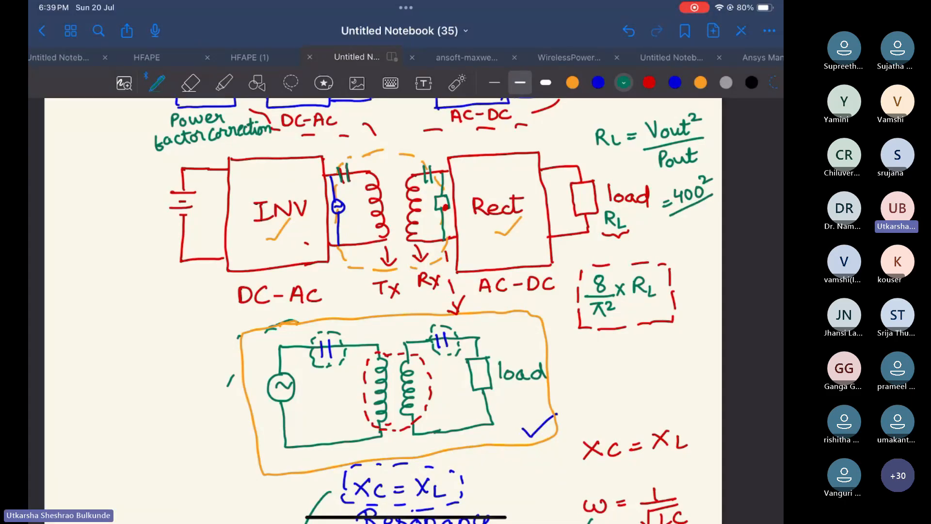
mouse_move(671, 219)
mouse_down()
mouse_move(671, 233)
mouse_move(698, 219)
mouse_up()
click(679, 228)
drag(698, 207, 691, 219)
mouse_move(702, 205)
mouse_down()
mouse_move(701, 216)
mouse_move(709, 206)
mouse_up()
drag(711, 197, 713, 208)
- Write the result = 48.48 below the substituted fraction and = 39.29 beneath the boxed 8/π² × RL expression
drag(675, 247, 685, 244)
drag(676, 252, 686, 248)
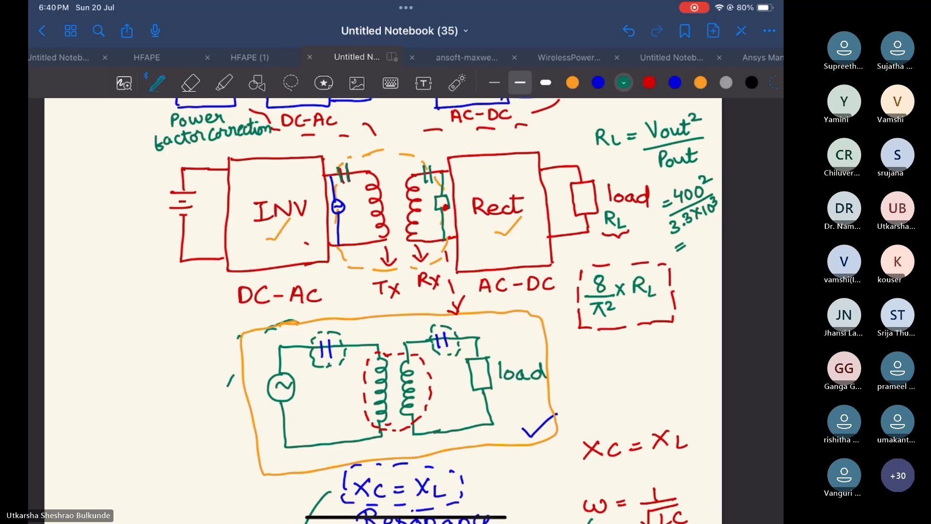
drag(687, 235, 693, 245)
drag(701, 230, 699, 242)
click(704, 238)
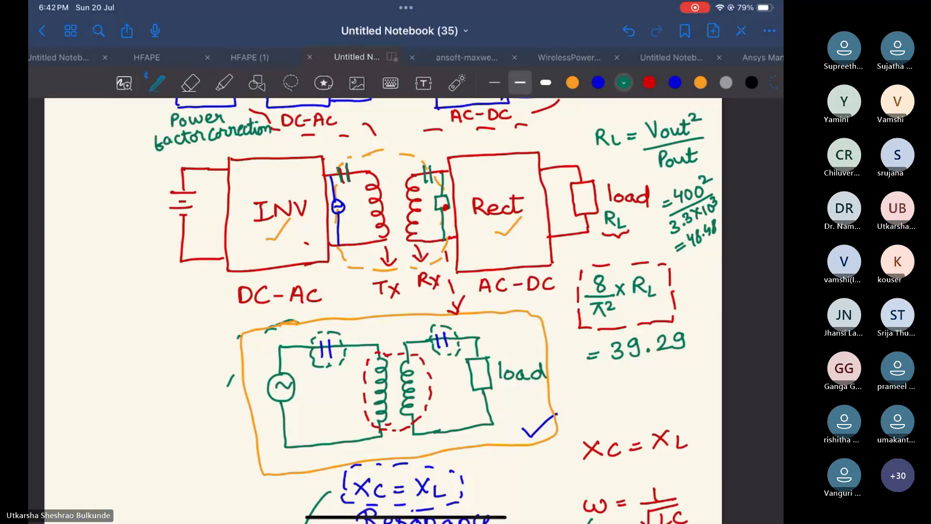
- Switch from Goodnotes to Teams and return to the ongoing Ansys Maxwell 3D meeting
scroll(383, 311, down, 2)
drag(406, 517, 489, 477)
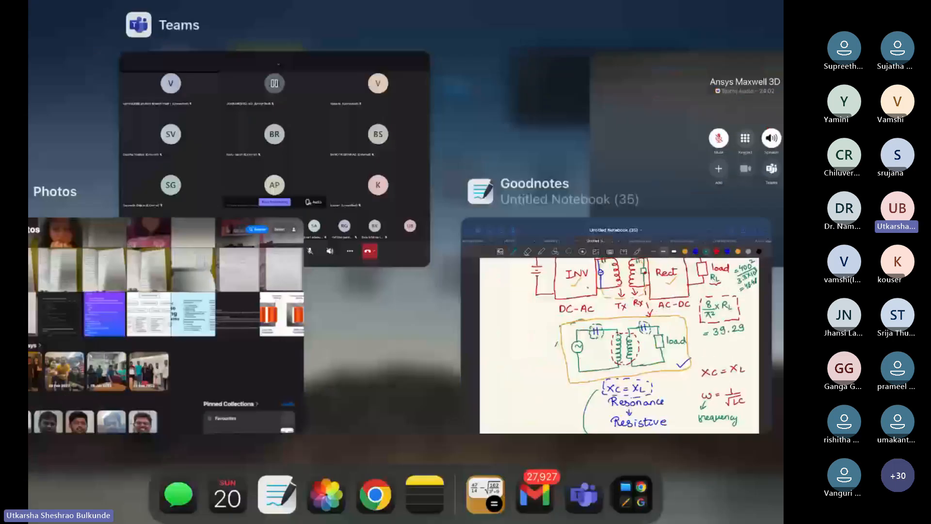
click(270, 174)
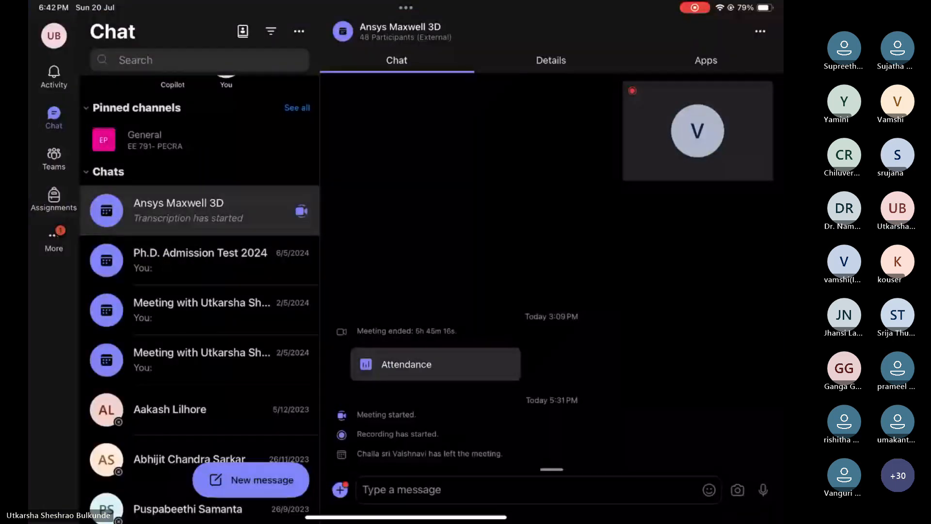
click(697, 131)
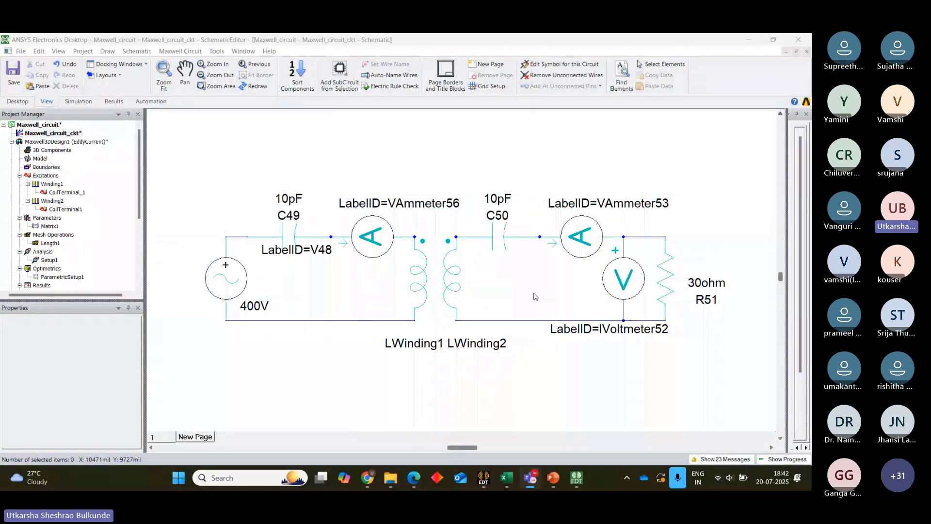
- Place a ground on the return wire of the primary loop and another on the secondary loop, and save the project
click(236, 154)
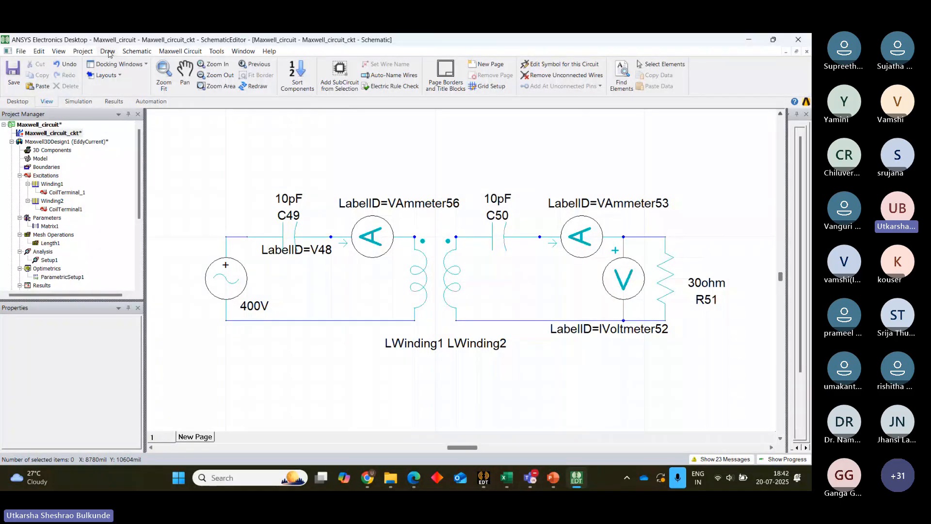
click(108, 52)
click(128, 80)
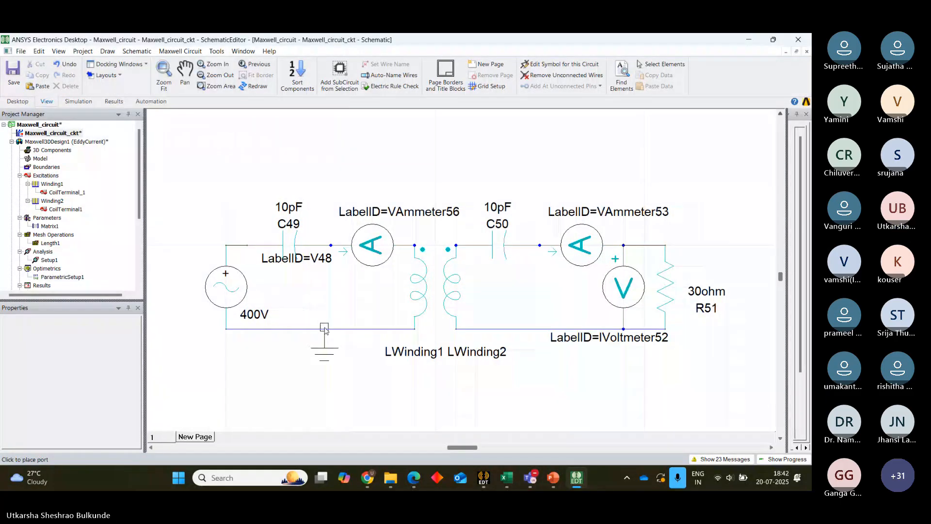
click(331, 330)
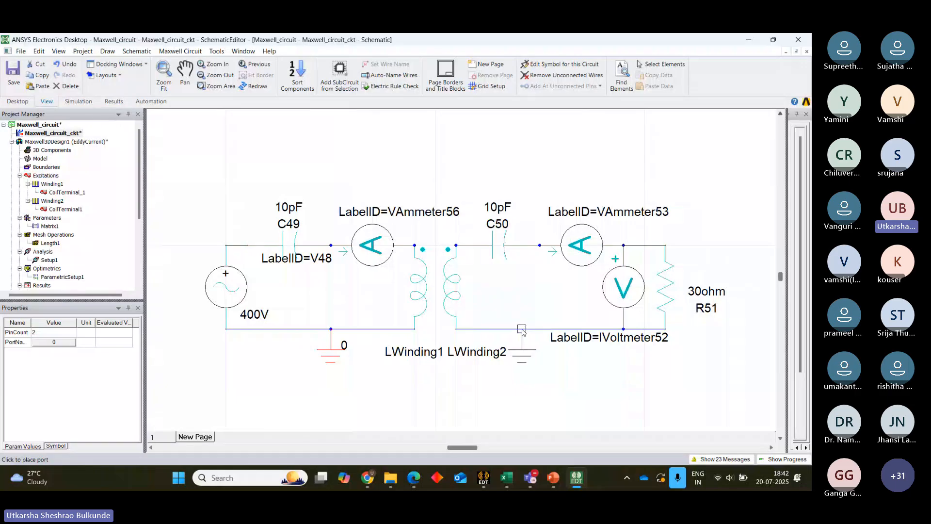
click(519, 330)
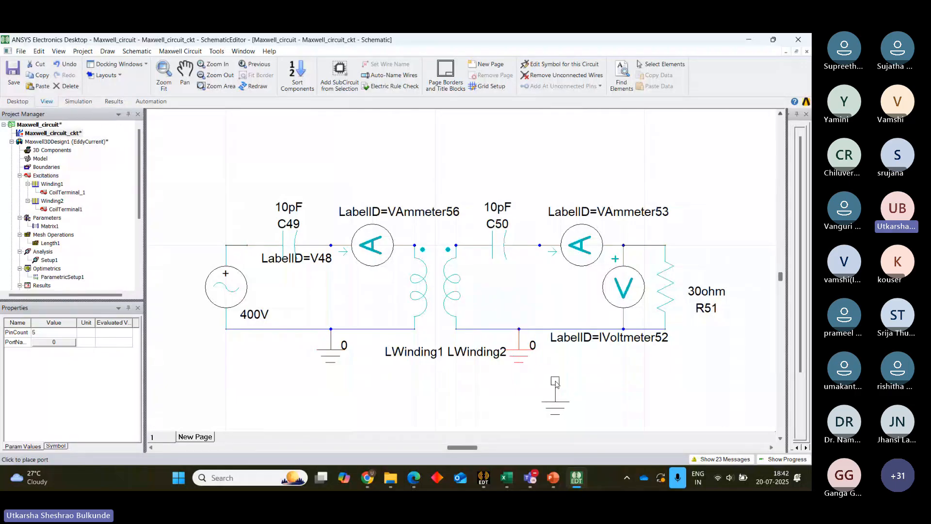
key(Escape)
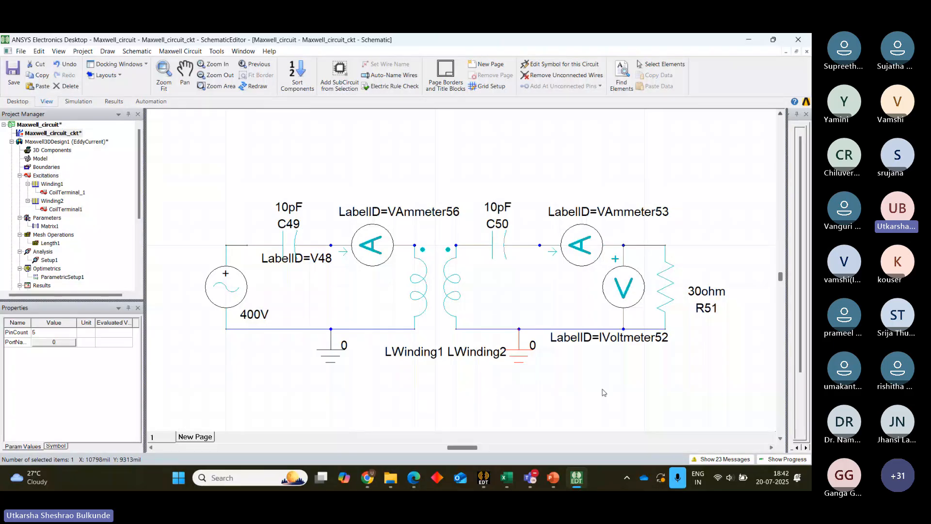
key(ctrl+s)
click(137, 51)
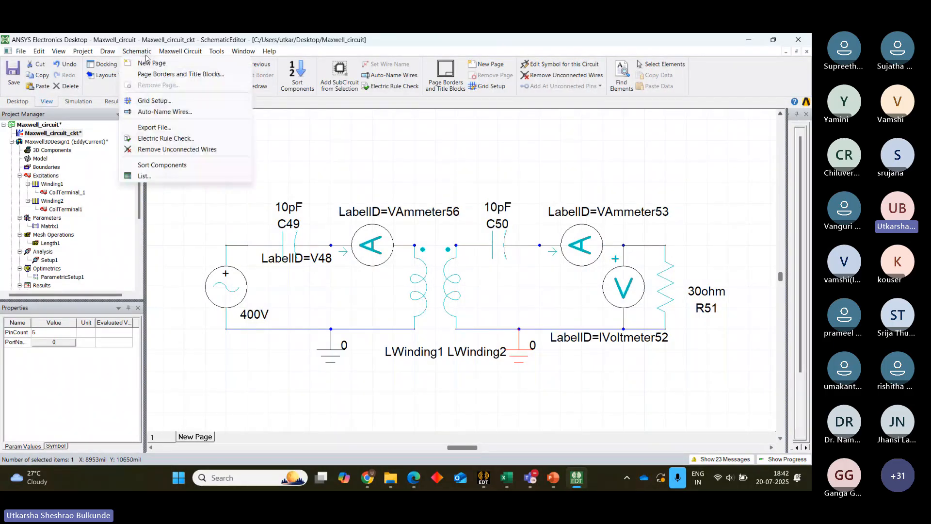
mouse_move(173, 52)
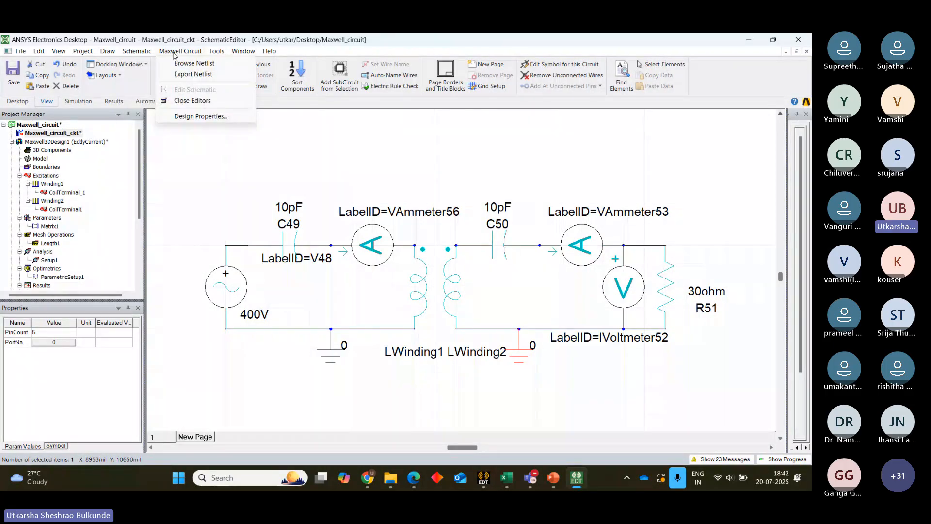
click(201, 75)
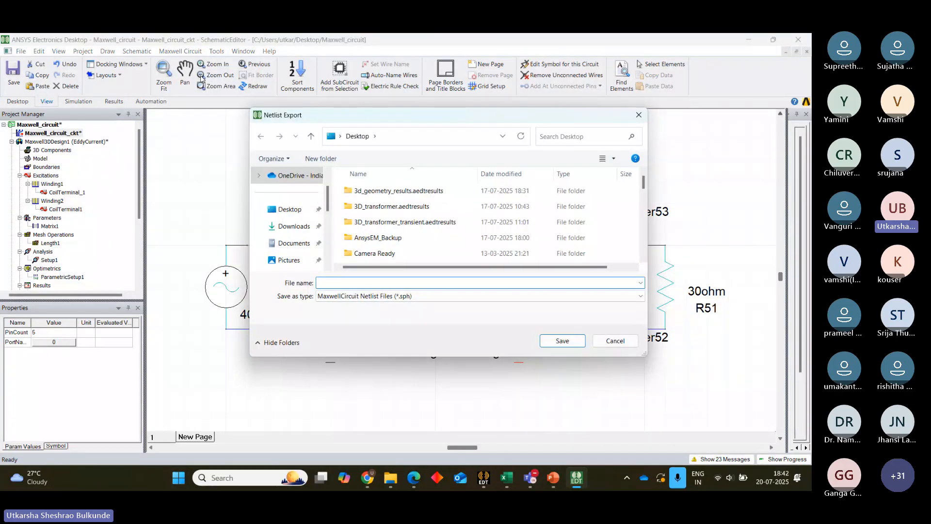
click(638, 115)
- Export the circuit netlist to the Desktop as a MaxwellCircuit netlist file named maxwell_circuit
click(187, 52)
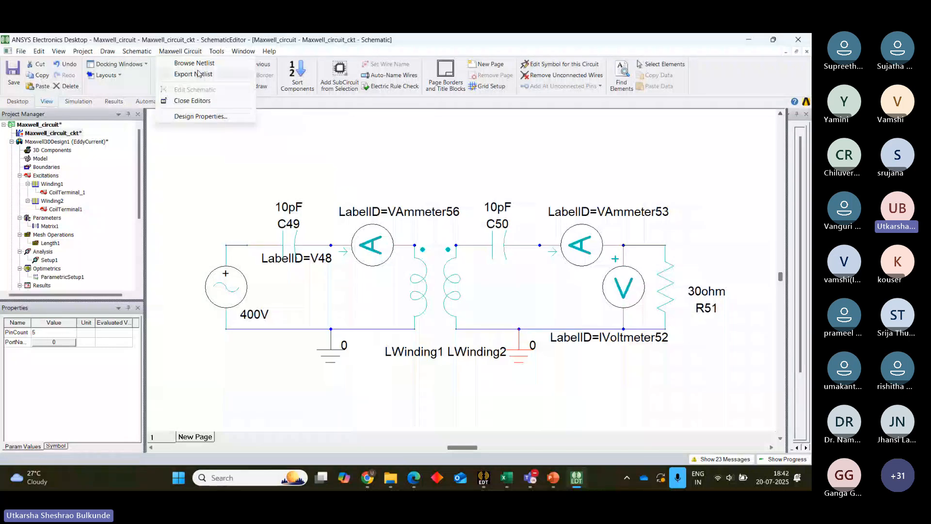
click(198, 74)
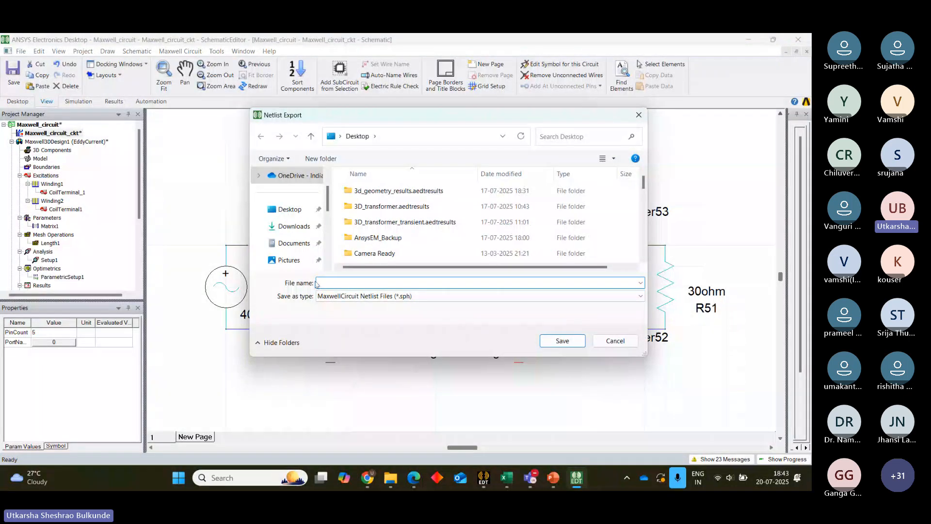
click(290, 209)
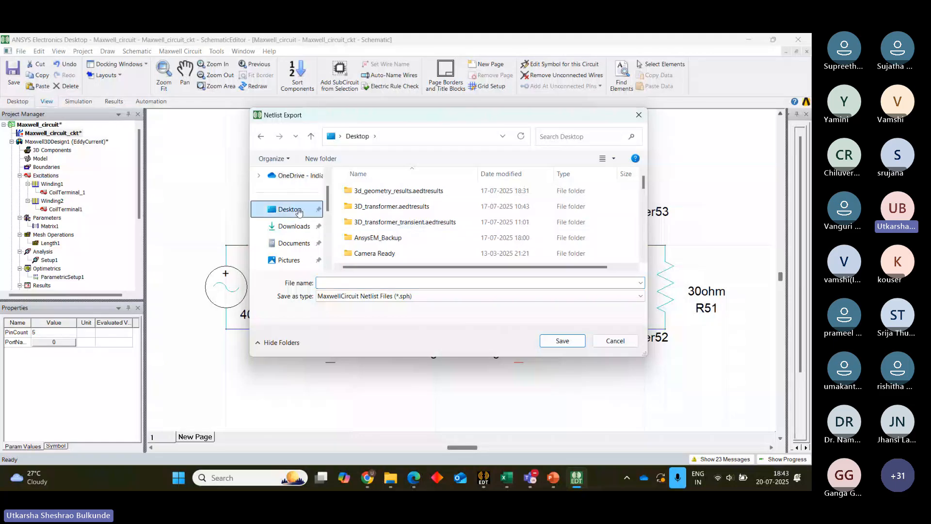
drag(643, 183, 644, 247)
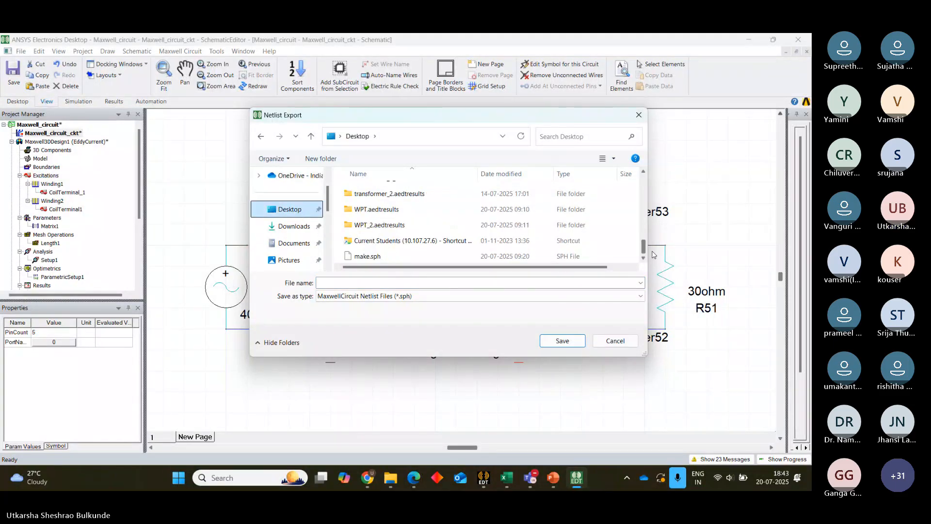
click(324, 282)
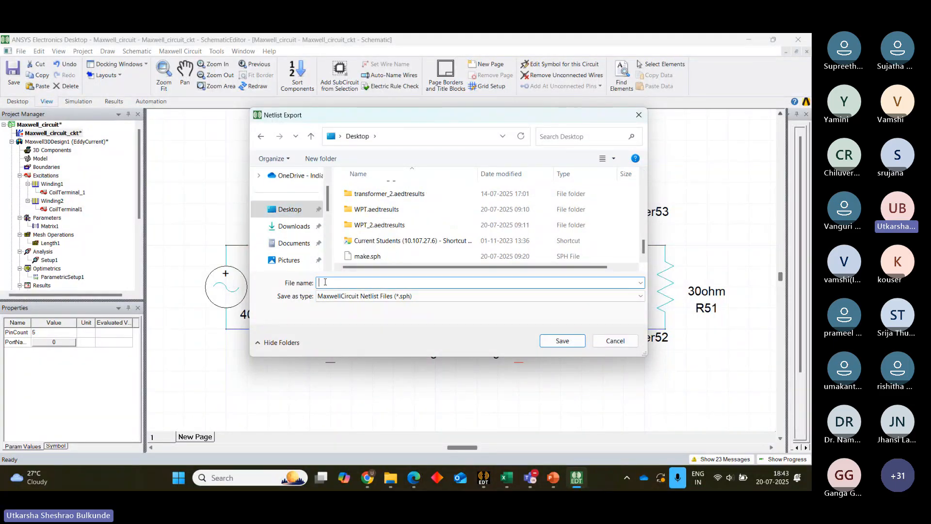
text(m)
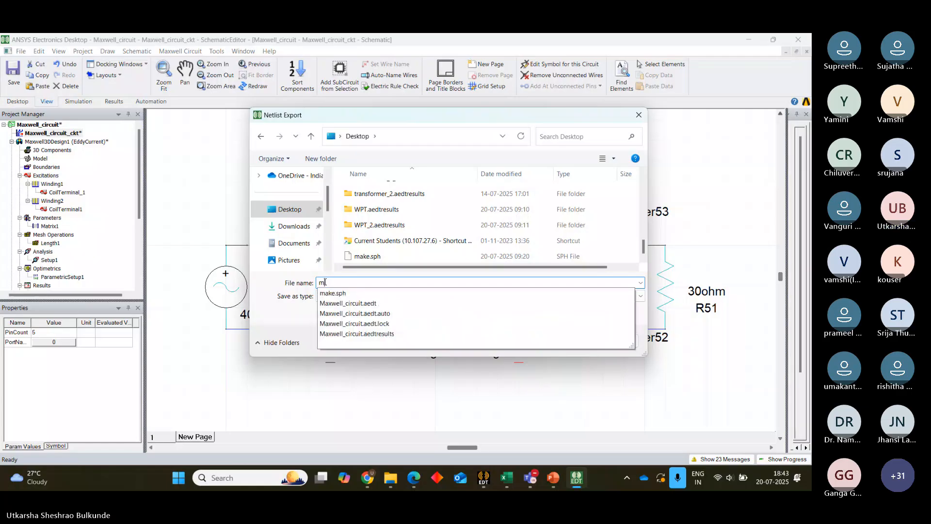
text(ake+)
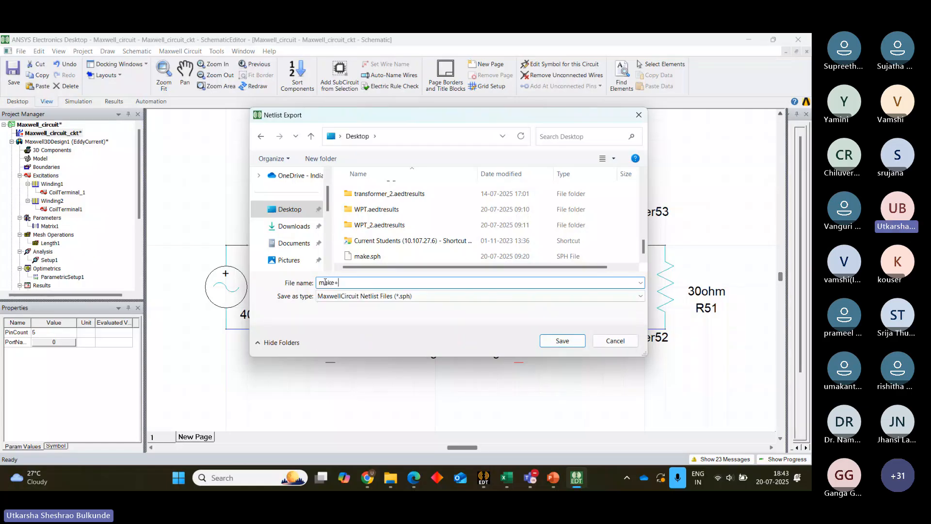
key(BackSpace)
key(BackSpace)
key(BackSpace)
text(x)
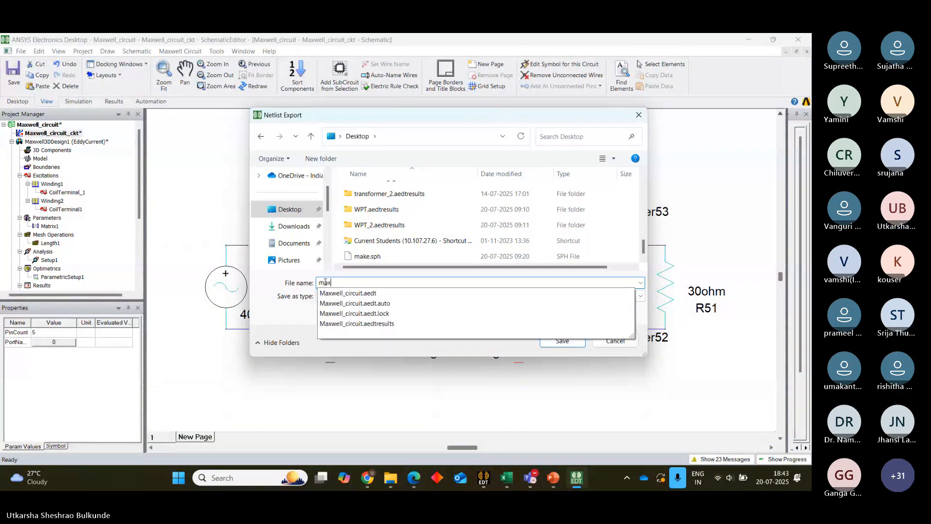
text(well_circuit)
click(448, 349)
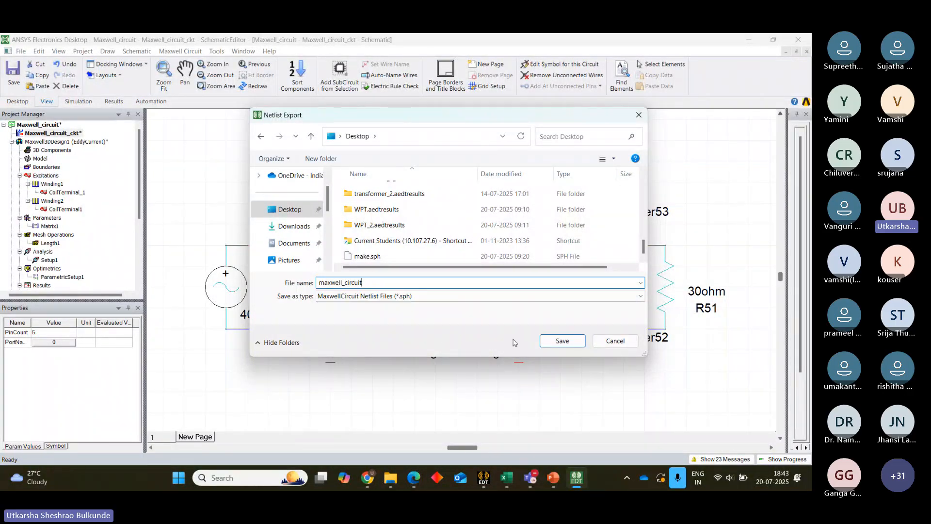
click(566, 342)
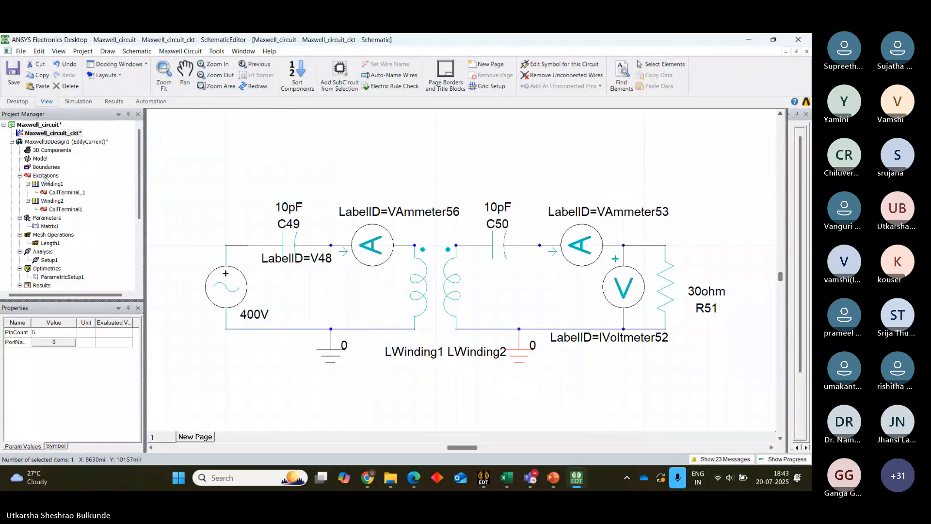
- Import the netlist maxwell_circuit.sph from the Desktop as the external circuit for the Maxwell 3D design's excitations
click(46, 176)
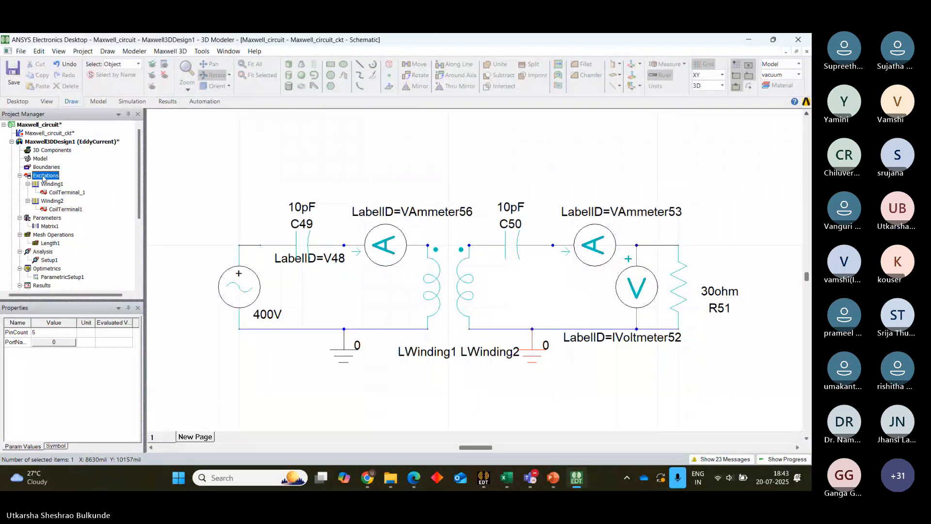
right_click(43, 177)
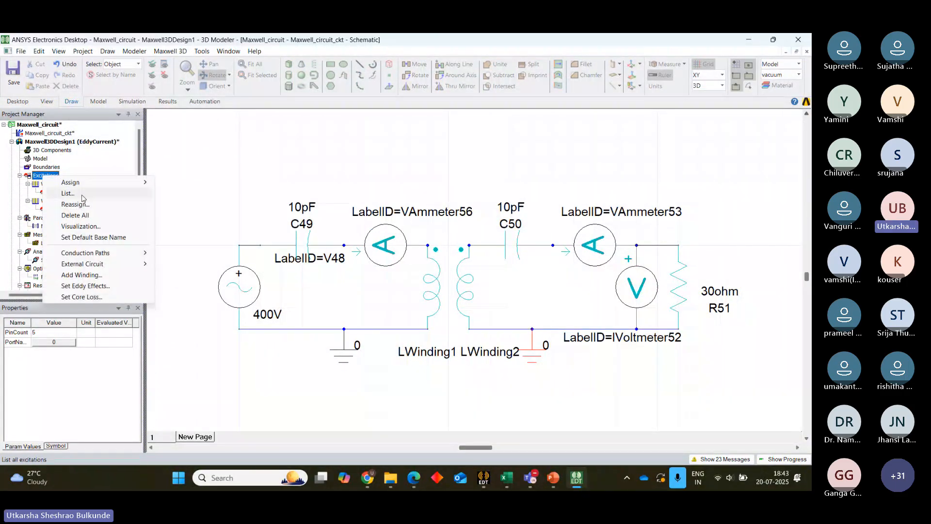
mouse_move(104, 269)
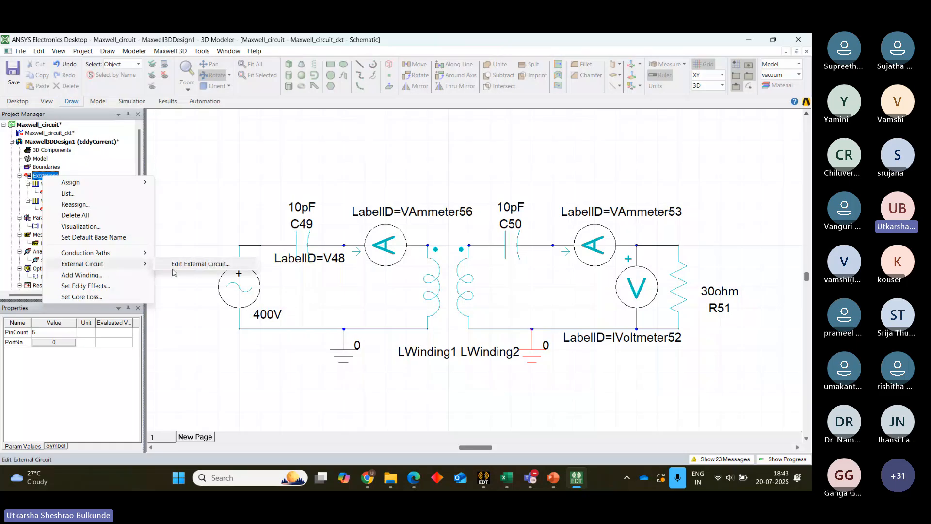
click(187, 266)
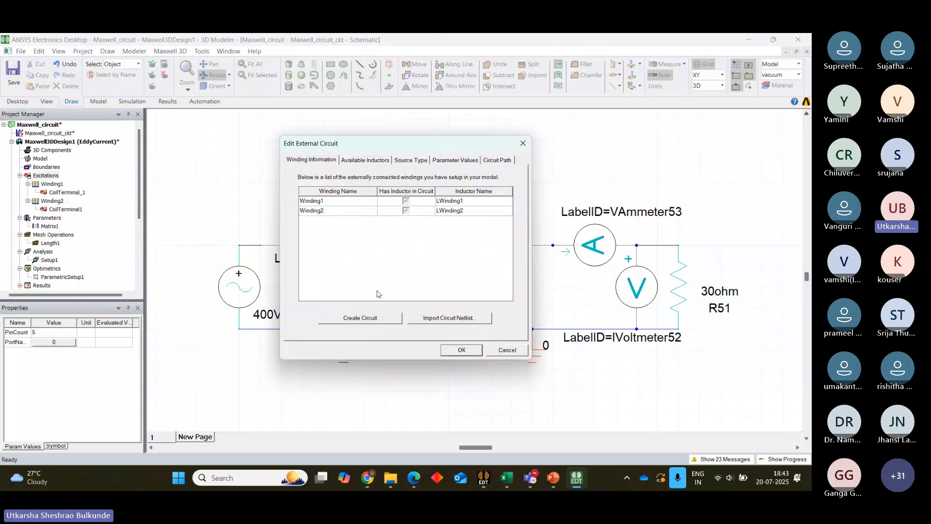
click(438, 319)
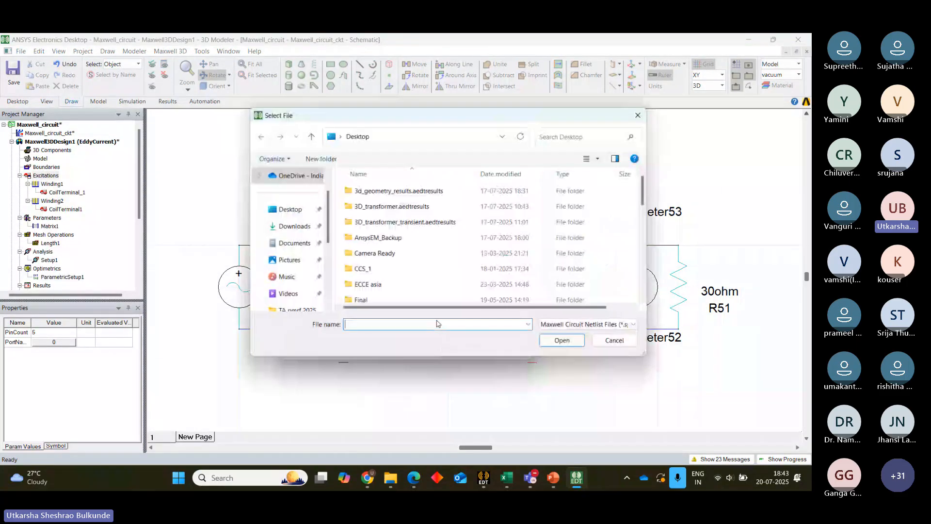
click(291, 216)
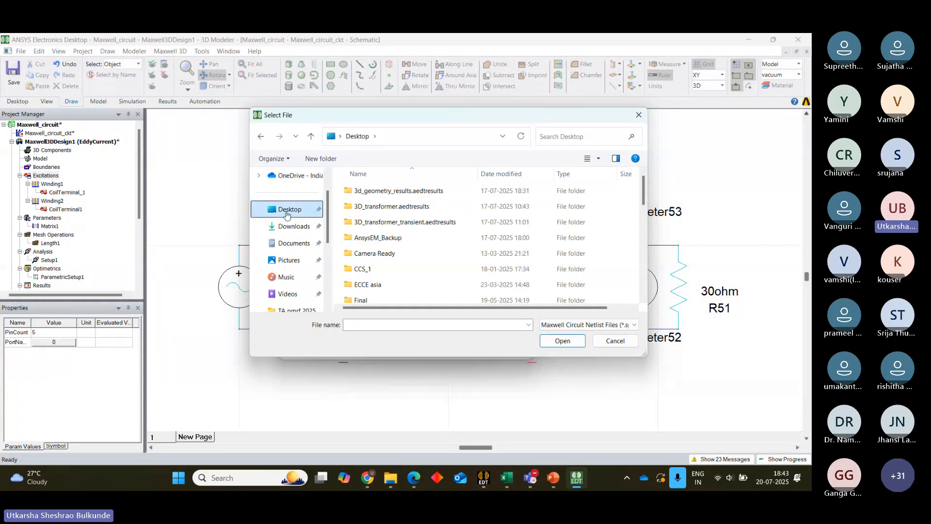
drag(643, 191, 638, 284)
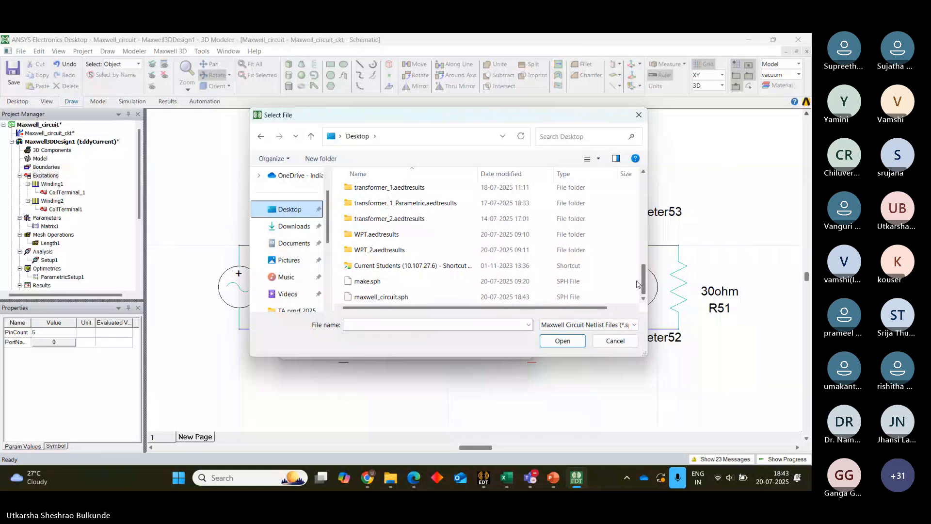
click(380, 299)
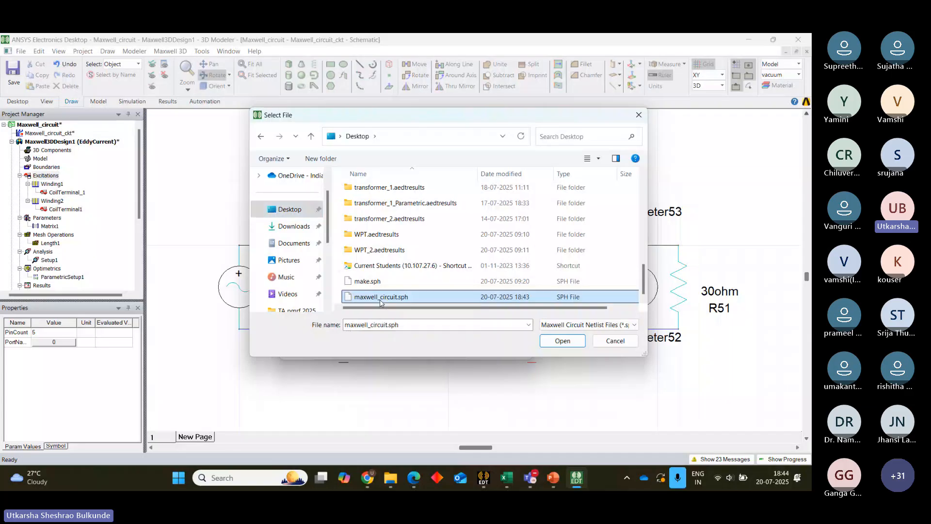
double_click(381, 298)
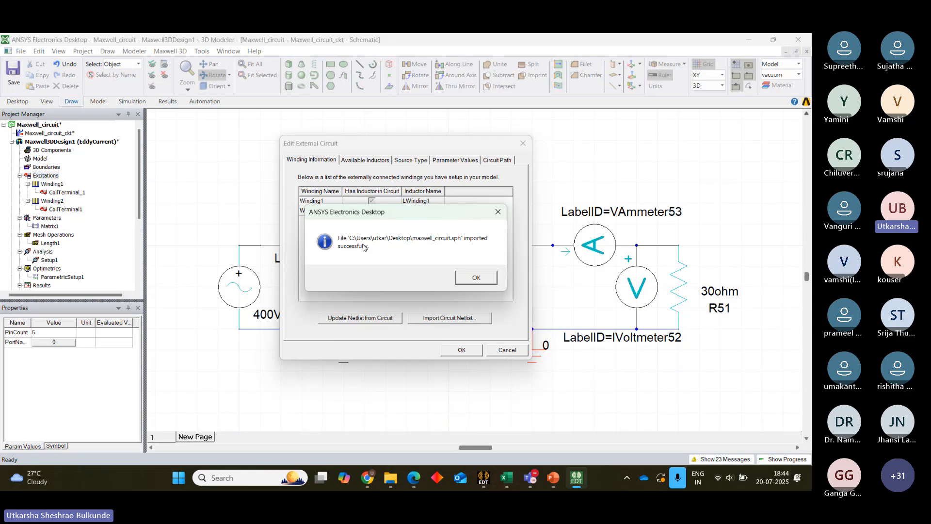
click(487, 282)
click(461, 349)
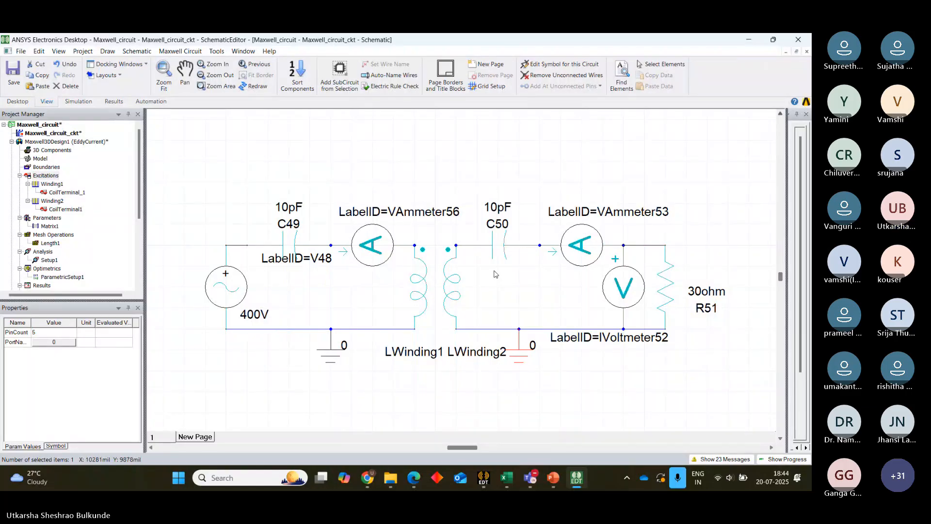
- Check the air gap sweep definition of ParametricSetup1 in Optimetrics and disable that setup
scroll(140, 208, down, 4)
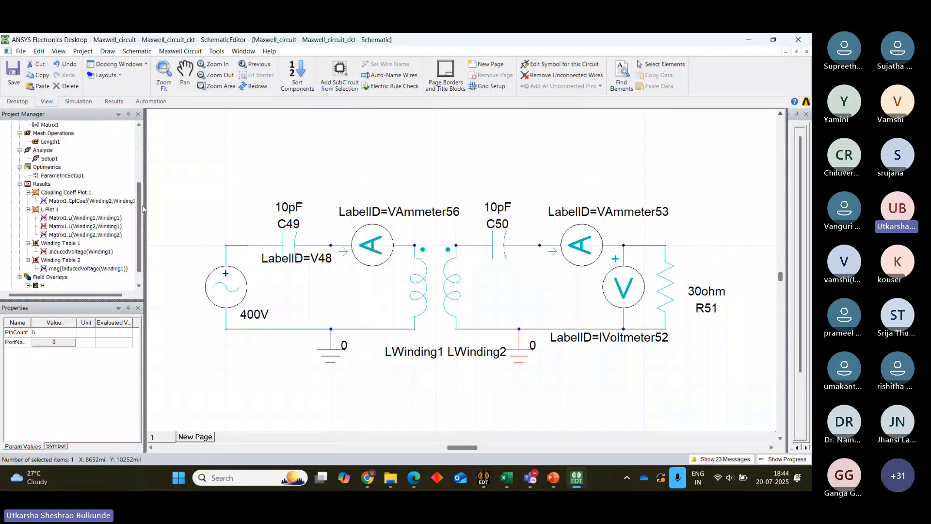
scroll(140, 209, up, 1)
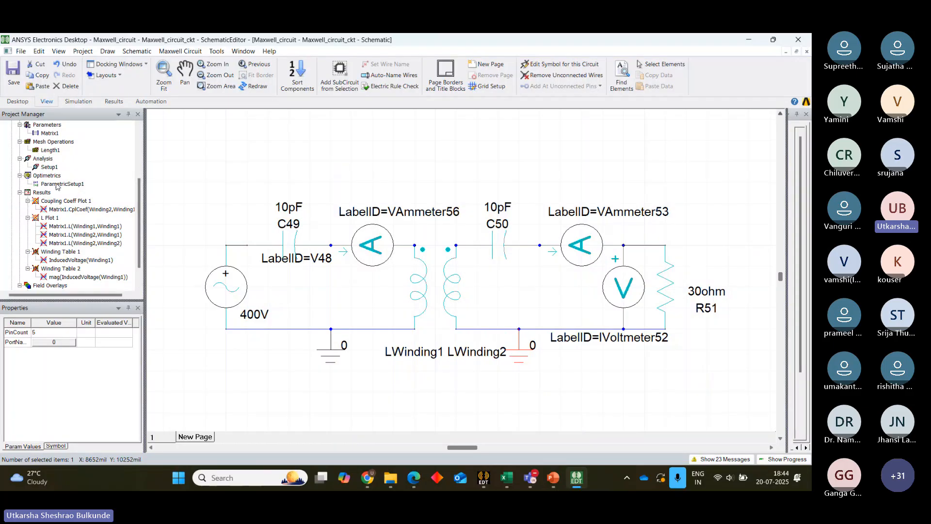
double_click(57, 184)
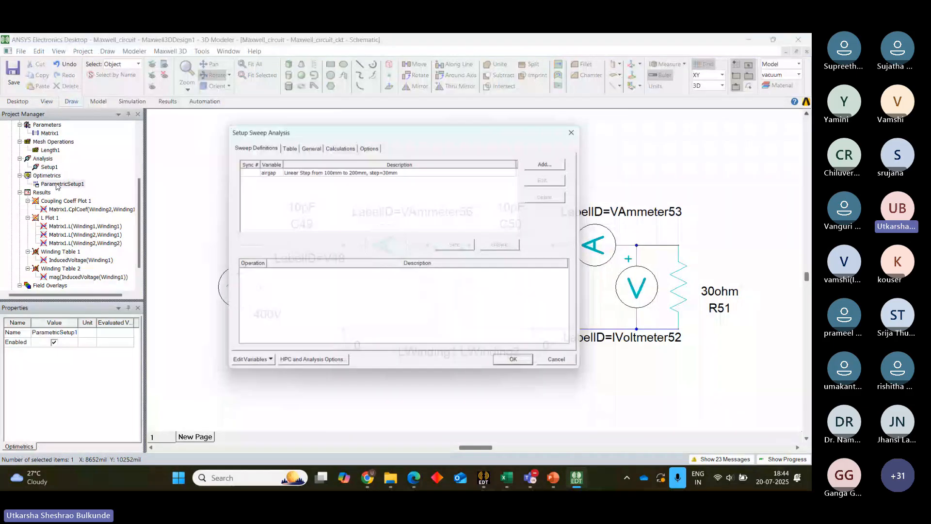
click(582, 127)
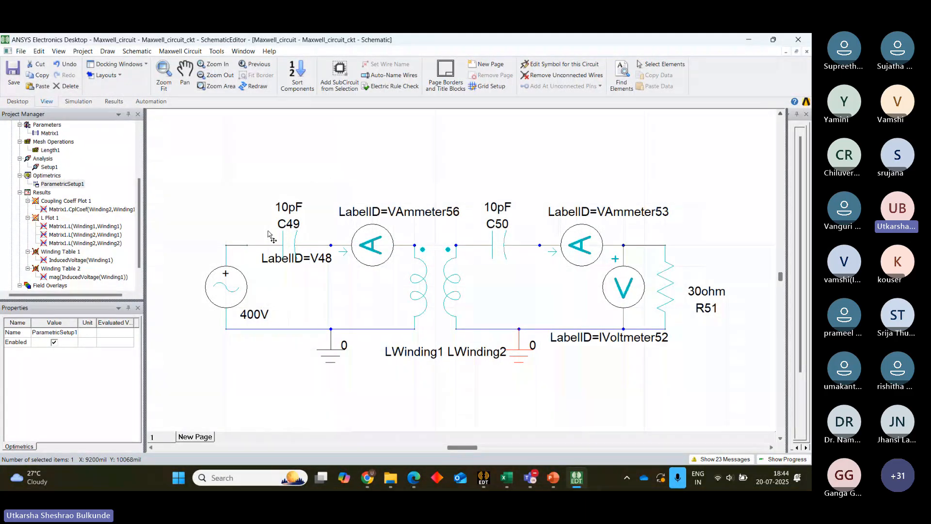
click(54, 183)
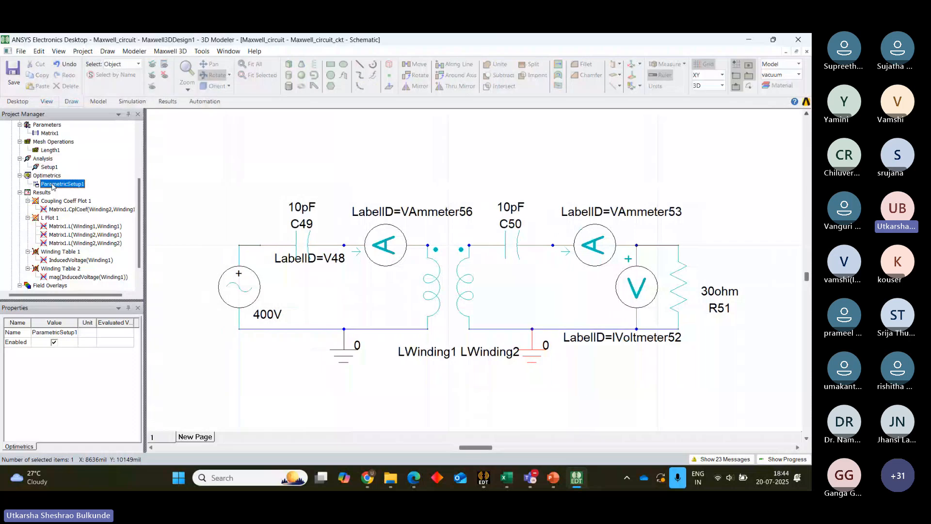
right_click(53, 184)
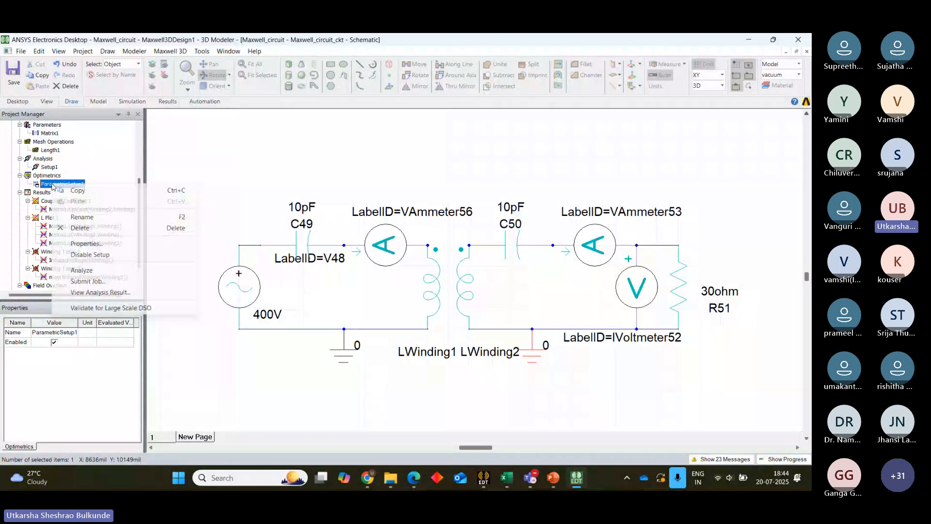
click(89, 256)
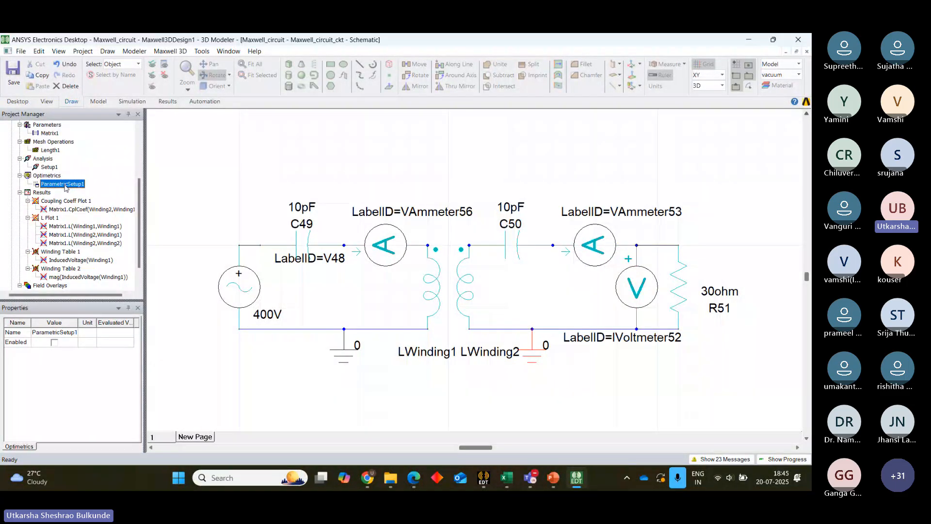
- Show the model of Maxwell3DDesign1 and run a validation check on the design
right_click(66, 187)
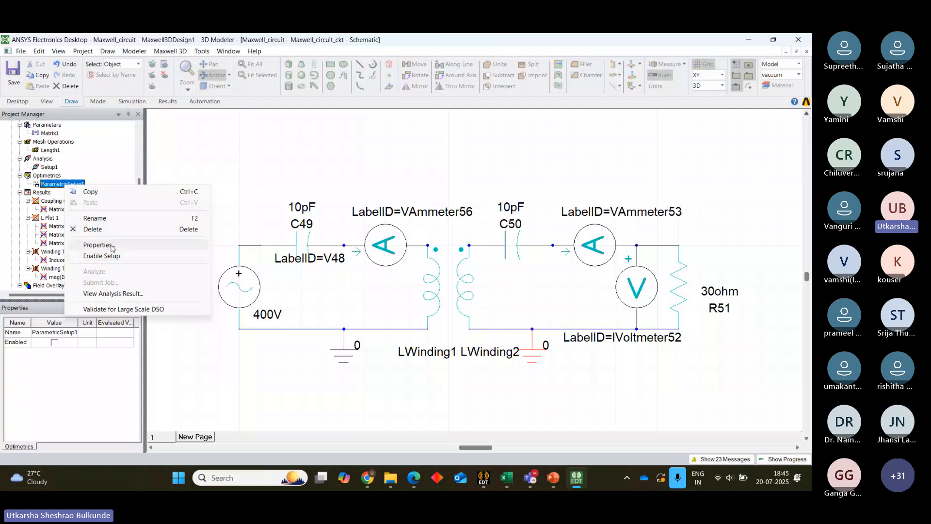
click(137, 181)
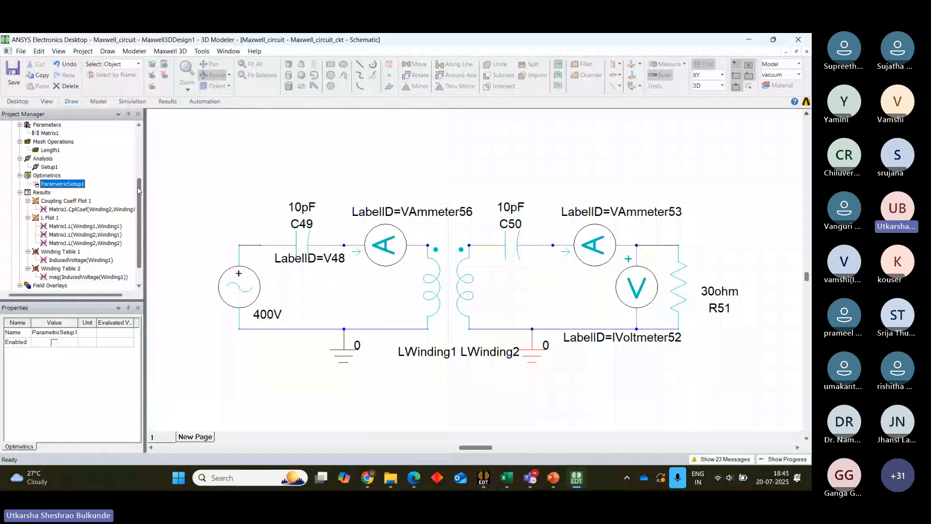
scroll(138, 190, up, 4)
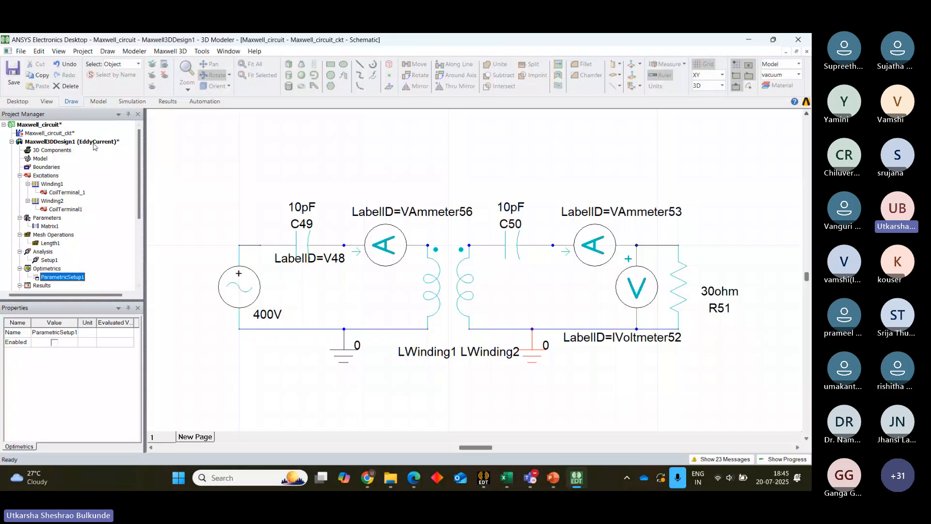
double_click(94, 143)
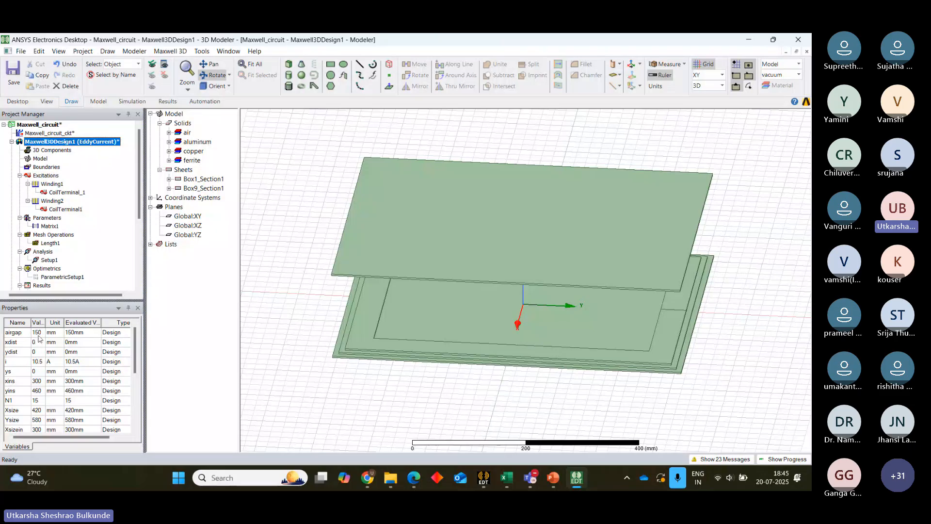
click(132, 101)
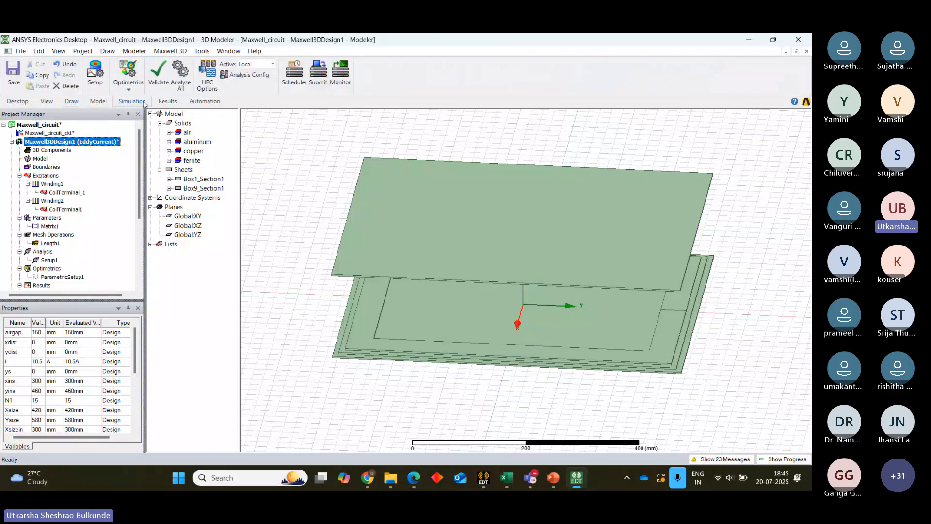
click(162, 72)
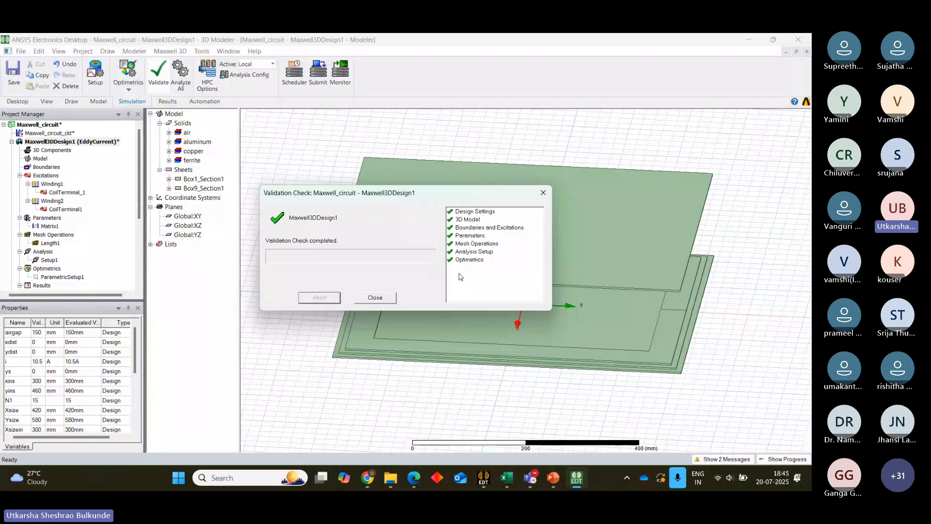
click(373, 298)
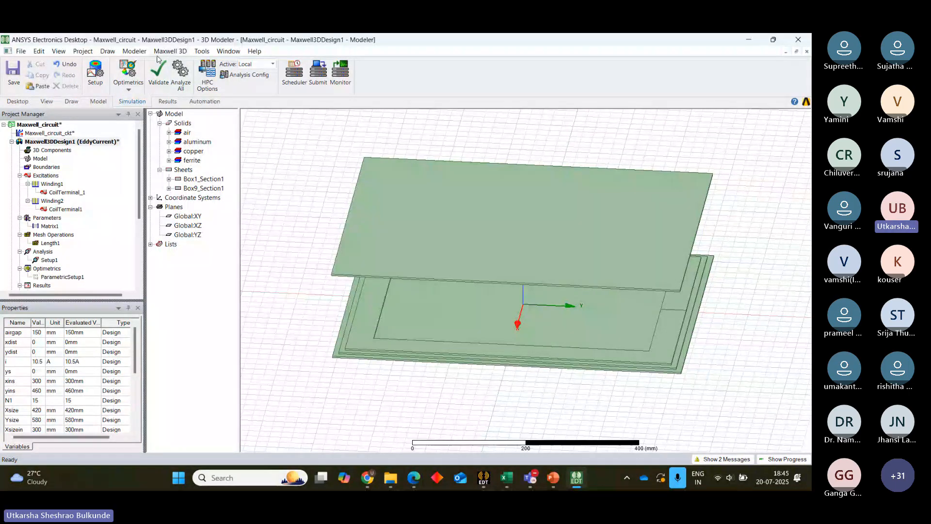
- Analyze all setups of the Maxwell 3D design and check the solver progress and messages
click(179, 69)
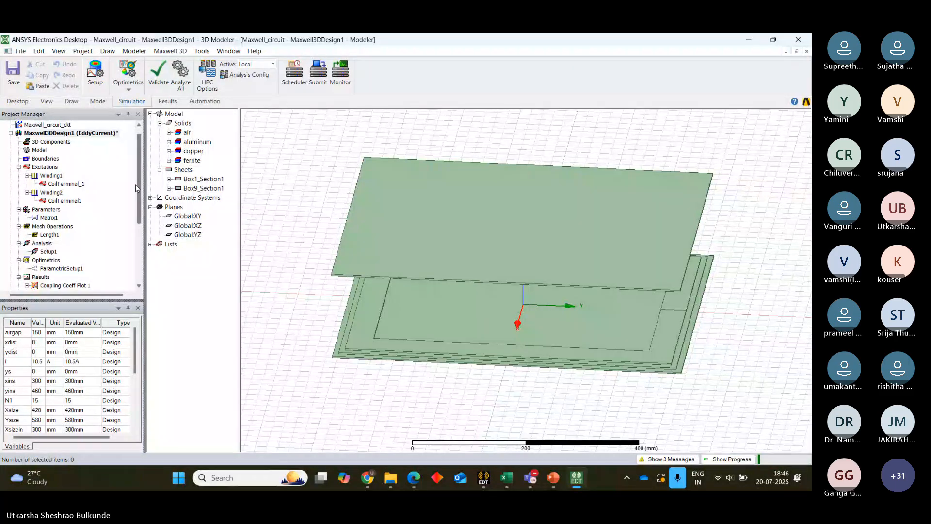
drag(138, 183, 139, 203)
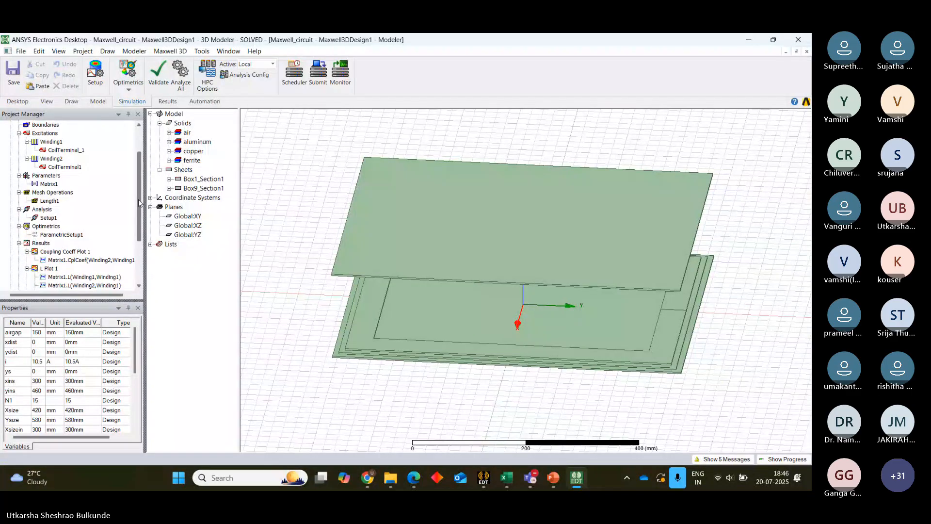
click(785, 459)
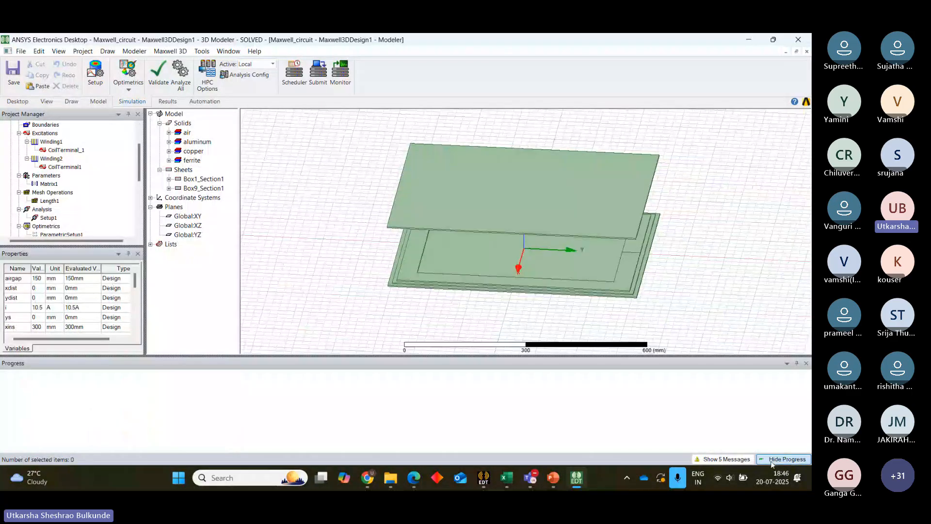
click(726, 459)
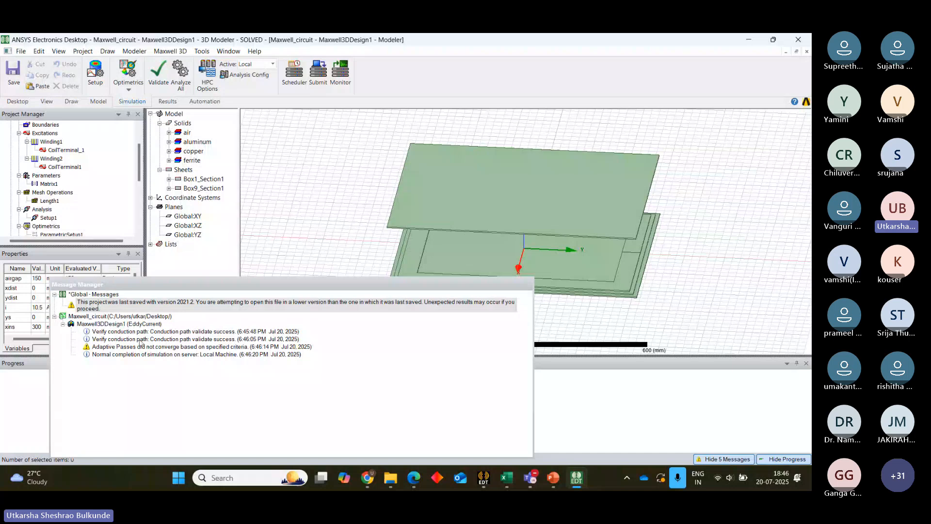
click(522, 284)
click(527, 285)
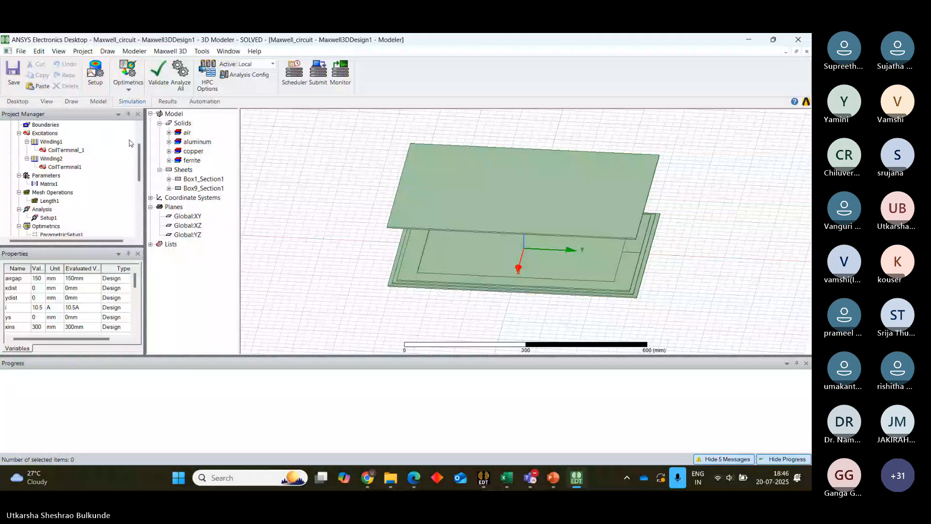
- Create an EddyCurrent data table of Matrix1 inductances L for Winding1,Winding1, Winding2,Winding1 and Winding2,Winding2 from Setup1 : LastAdaptive
scroll(141, 182, down, 3)
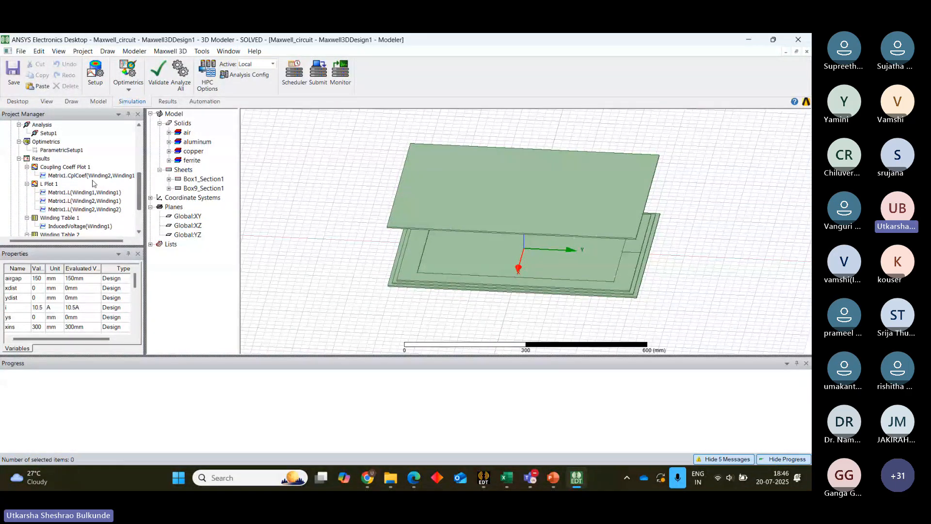
click(41, 159)
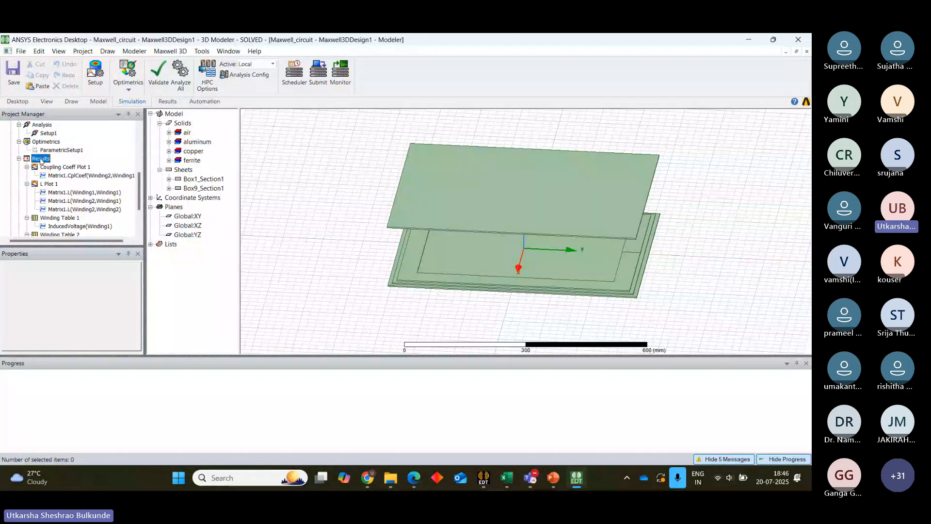
right_click(40, 161)
mouse_move(121, 180)
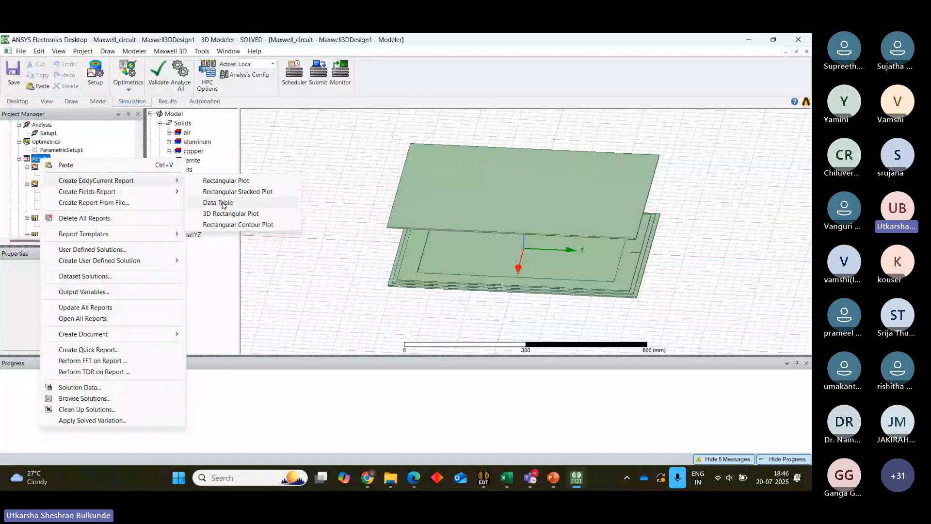
click(218, 203)
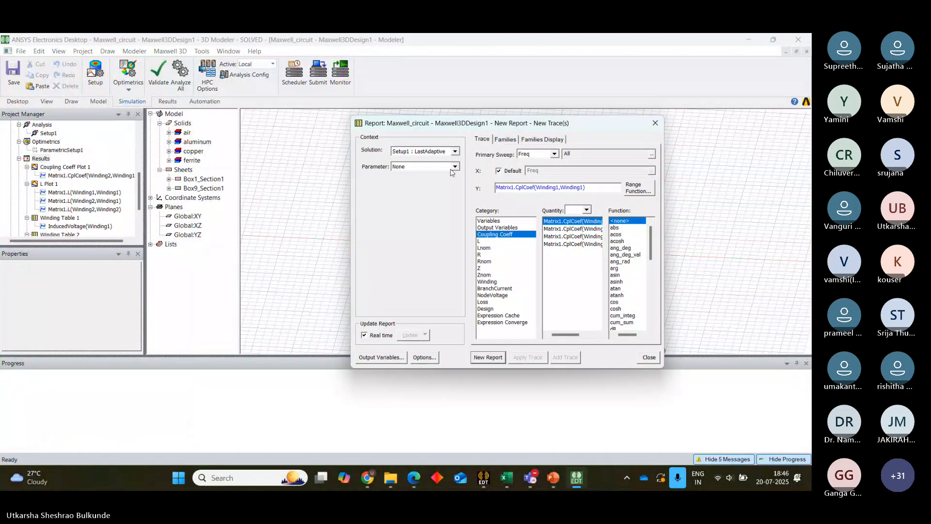
click(533, 154)
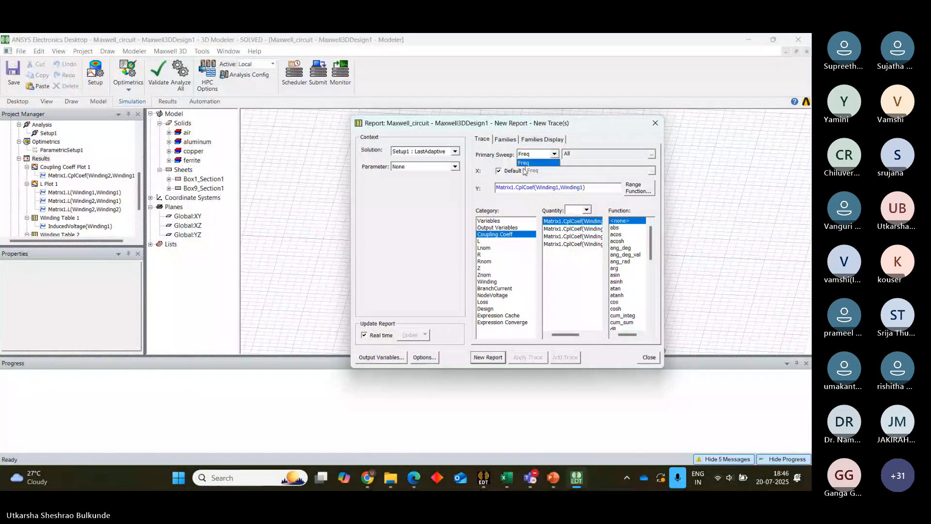
click(481, 242)
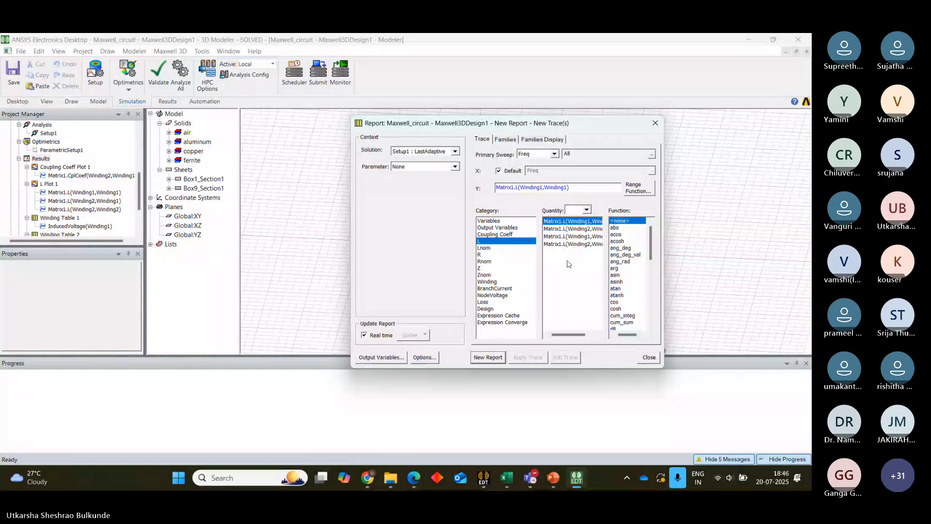
click(558, 225)
ctrl+click(562, 229)
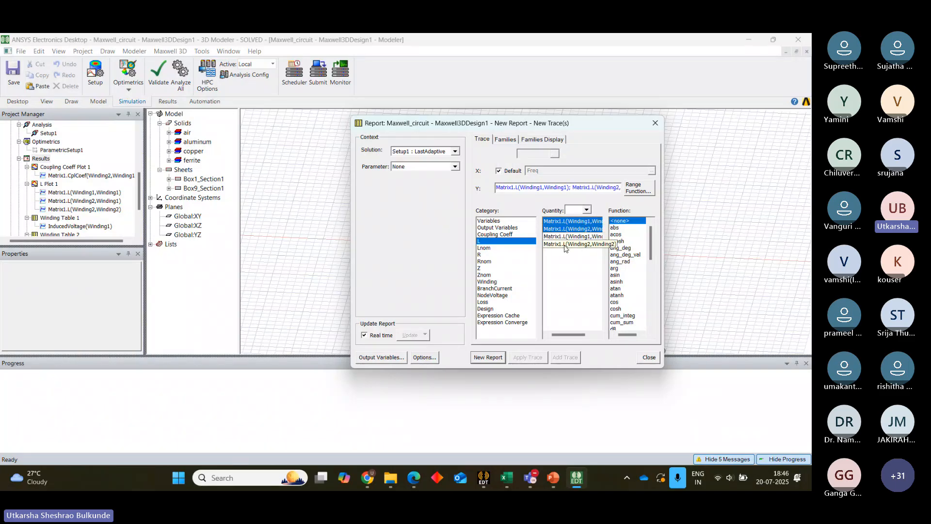
ctrl+click(565, 244)
click(489, 357)
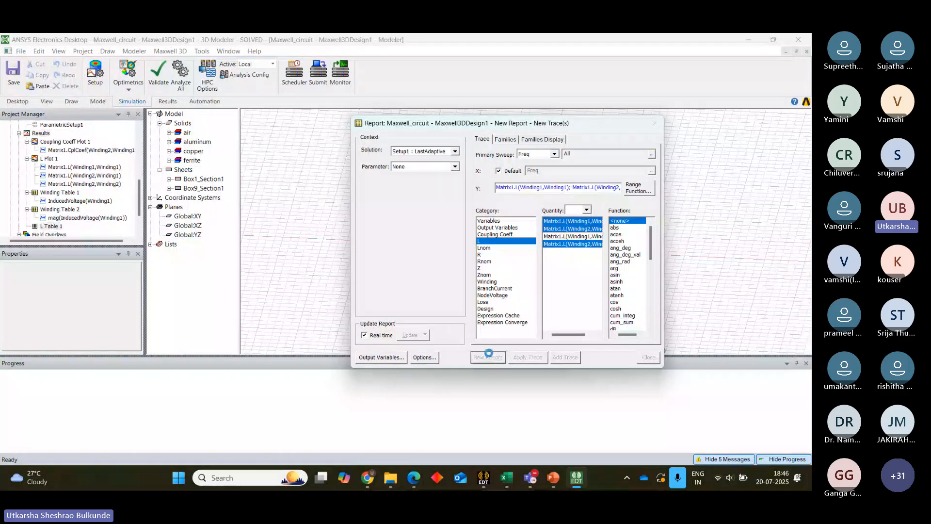
click(655, 124)
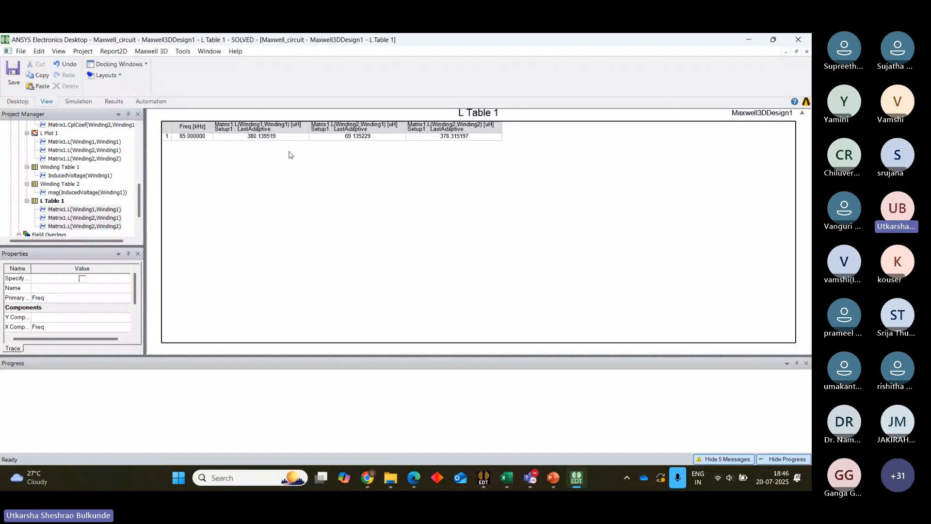
- Read the self and mutual inductances in the L table and return to the 3D model view
click(235, 154)
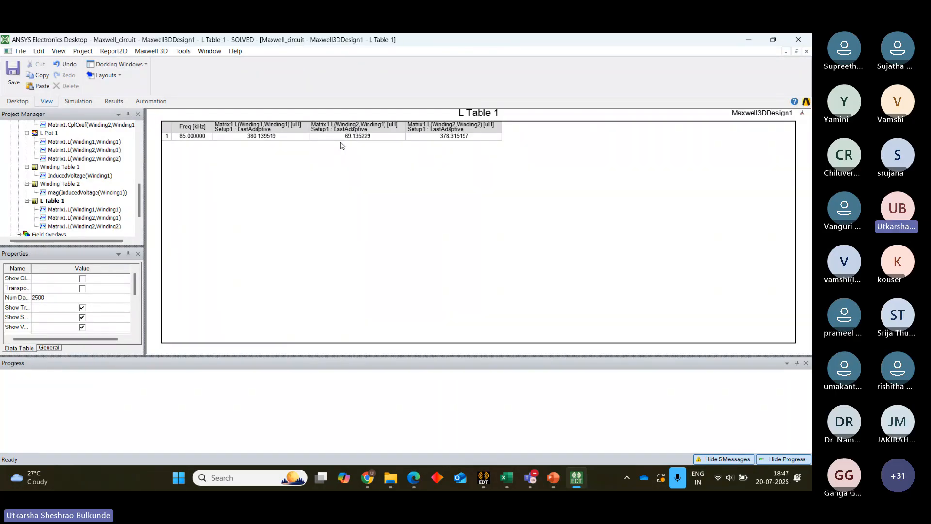
scroll(138, 186, up, 1)
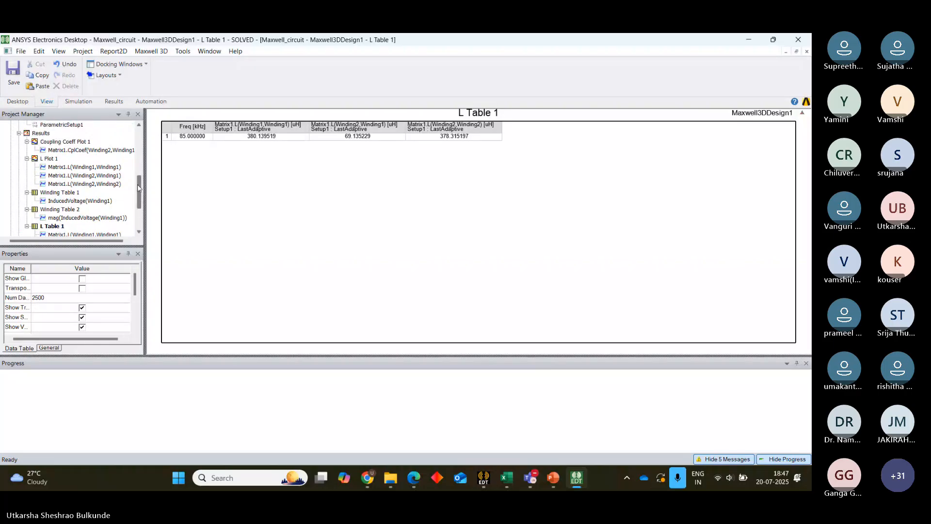
scroll(138, 185, up, 5)
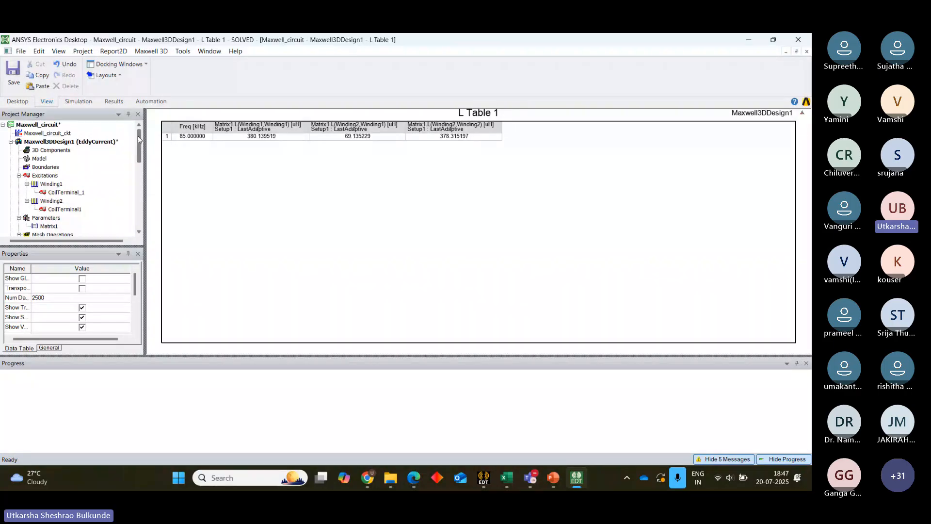
double_click(90, 142)
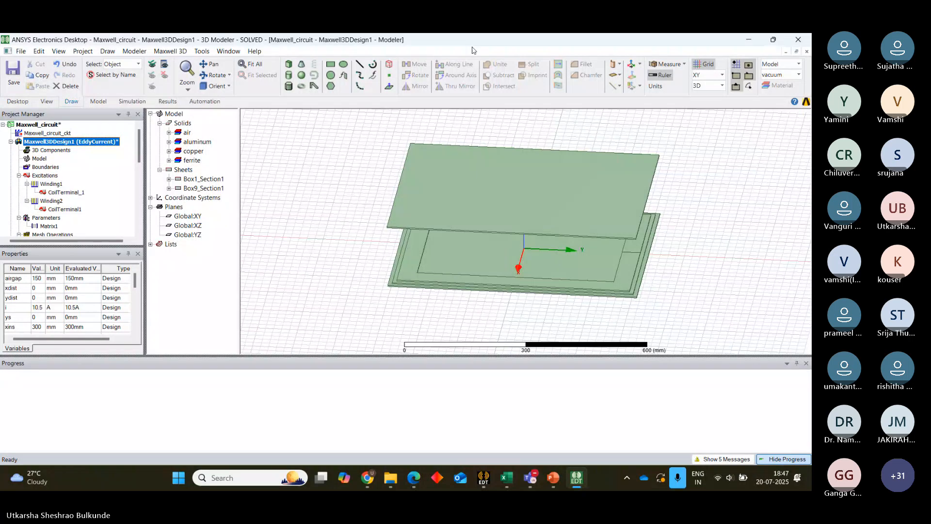
click(335, 142)
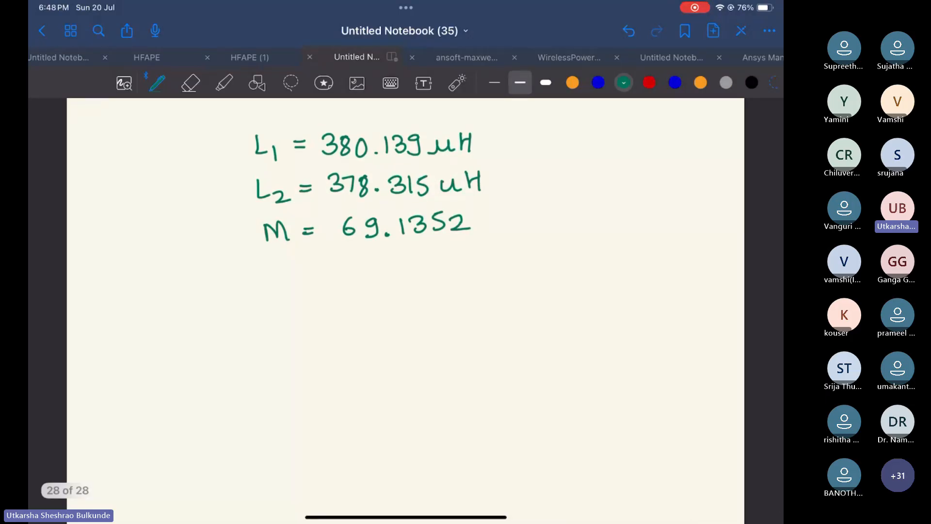
- Handwrite the frequency f = 85 KHz in green beneath the M value in the notebook
mouse_move(281, 260)
mouse_down()
mouse_move(291, 286)
mouse_move(321, 270)
mouse_move(361, 274)
mouse_move(370, 258)
mouse_up()
drag(387, 255, 378, 272)
mouse_move(402, 254)
mouse_down()
mouse_move(401, 271)
mouse_move(436, 260)
mouse_up()
mouse_move(438, 250)
mouse_down()
mouse_move(437, 270)
mouse_move(466, 267)
mouse_up()
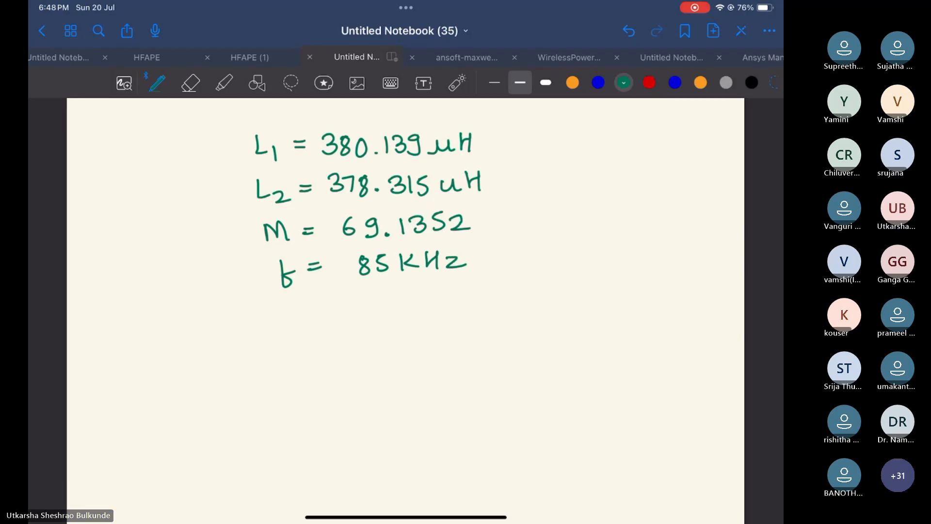
- Handwrite the resonance formula ω = 1/√(LC) in blue above the inductance values on the same page
scroll(405, 311, up, 2)
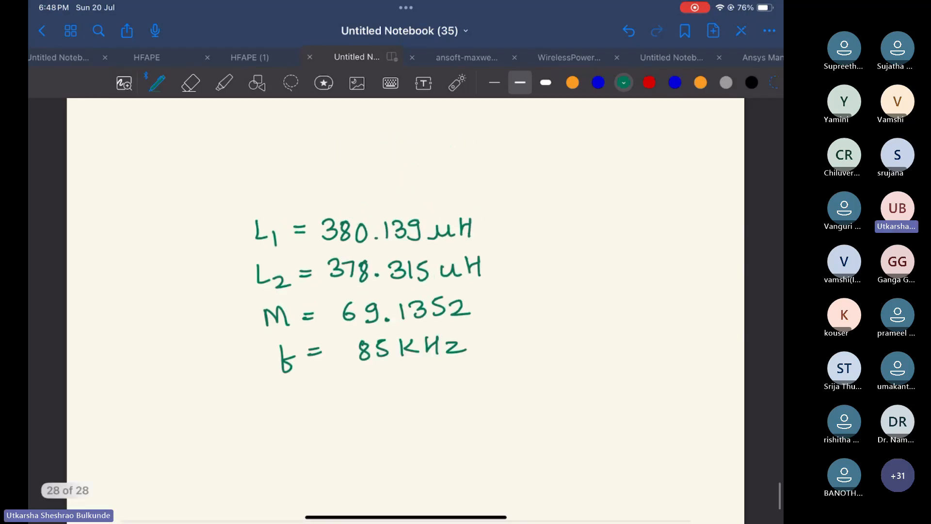
click(597, 82)
scroll(405, 310, up, 4)
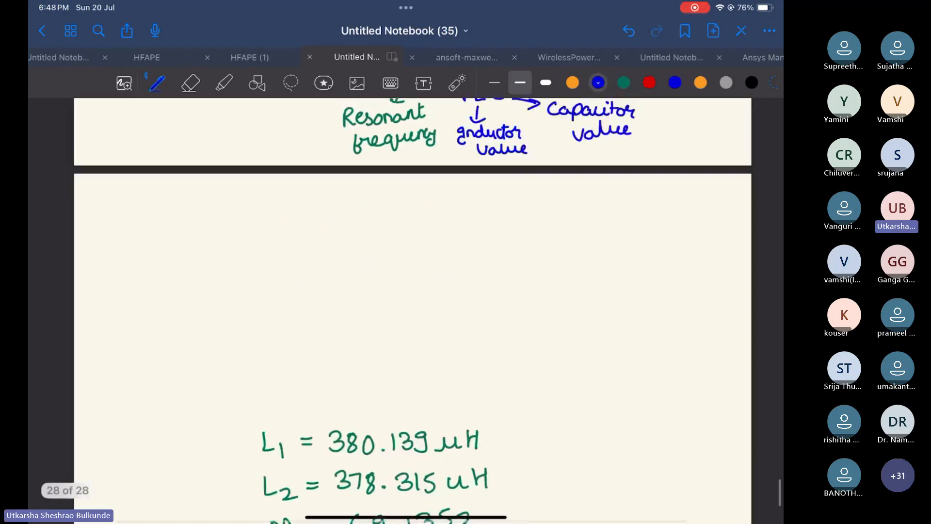
scroll(405, 311, up, 1)
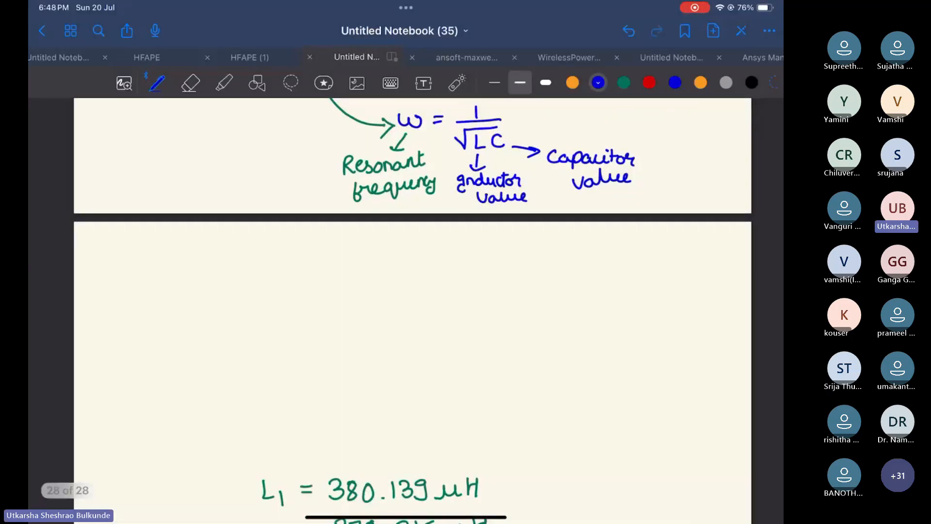
drag(308, 298, 358, 307)
mouse_move(407, 287)
mouse_down()
mouse_move(409, 302)
mouse_move(446, 303)
mouse_up()
mouse_move(386, 328)
mouse_down()
mouse_move(448, 311)
mouse_move(426, 337)
mouse_move(450, 335)
mouse_up()
- Handwrite the expanded form 2πf = 1/√(LC) beneath the resonance formula
scroll(413, 310, down, 3)
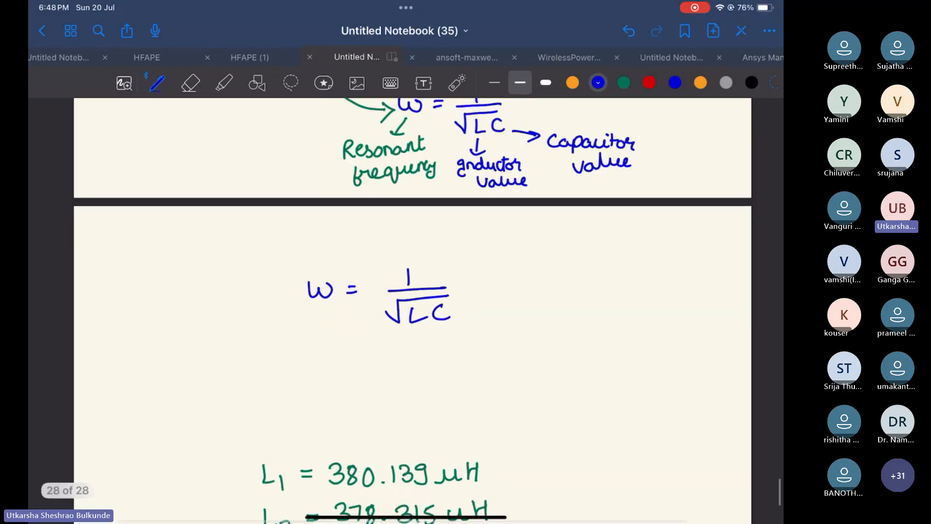
scroll(412, 311, down, 2)
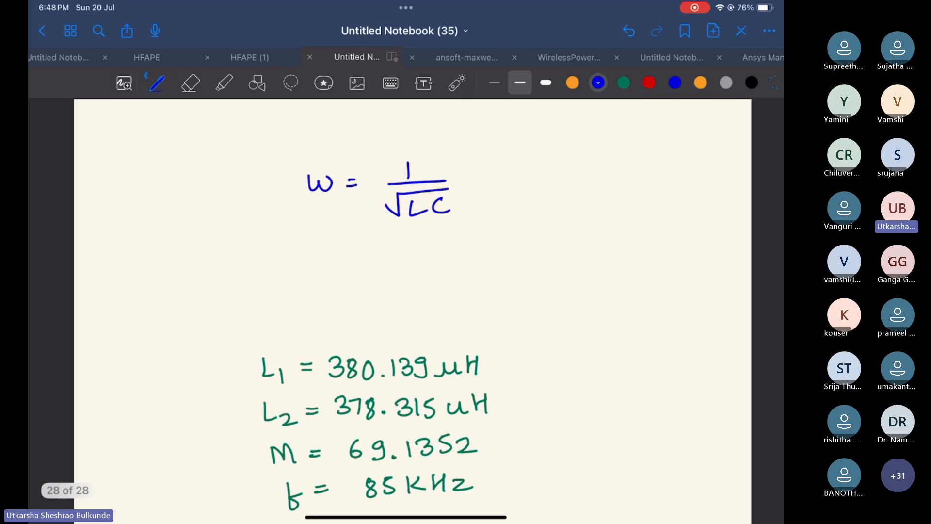
mouse_move(296, 241)
mouse_down()
mouse_move(316, 254)
mouse_move(331, 239)
mouse_up()
mouse_move(323, 240)
mouse_down()
mouse_move(321, 254)
mouse_move(335, 254)
mouse_up()
mouse_move(353, 239)
mouse_down()
mouse_move(345, 262)
mouse_move(357, 249)
mouse_up()
drag(368, 240, 377, 245)
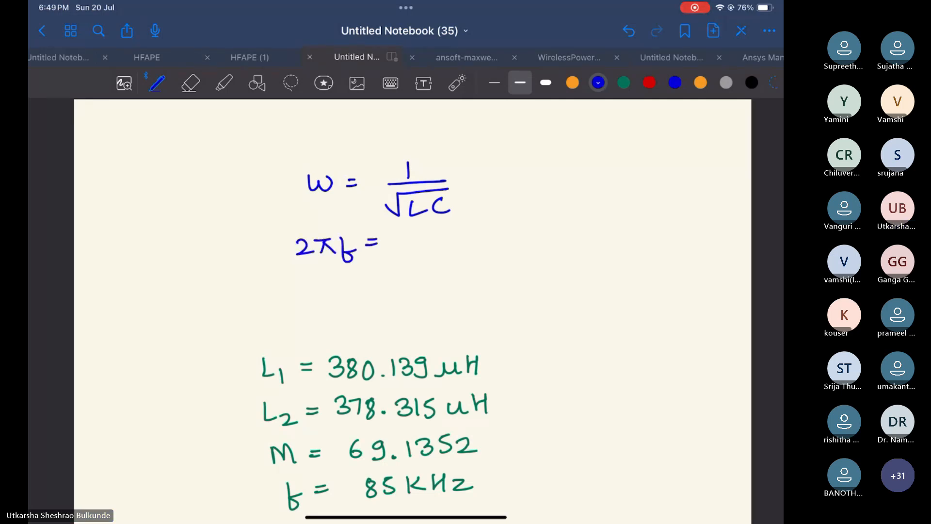
mouse_move(434, 228)
mouse_down()
mouse_move(435, 239)
mouse_move(471, 238)
mouse_up()
drag(406, 264, 463, 248)
mouse_move(429, 259)
mouse_down()
mouse_move(429, 272)
mouse_move(444, 270)
mouse_up()
drag(462, 257, 460, 270)
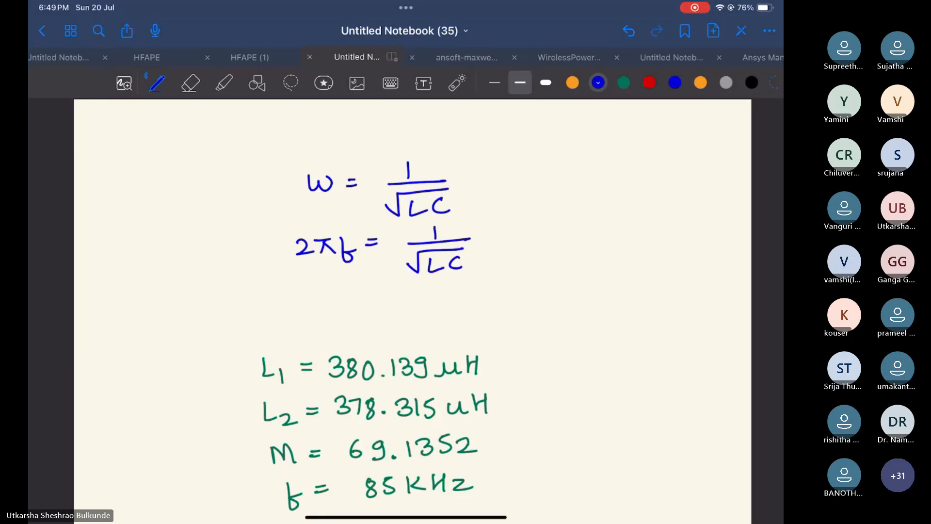
- Handwrite the capacitance formula C = 1/((2πf)² × L₁) in blue beneath the expanded resonance formula
mouse_move(346, 292)
mouse_down()
mouse_move(346, 306)
mouse_move(379, 292)
mouse_up()
drag(369, 298, 379, 297)
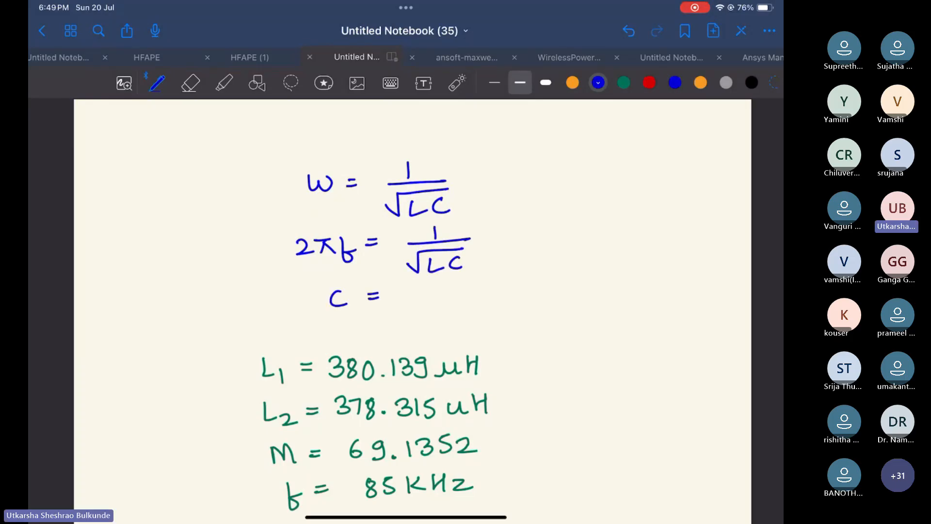
mouse_move(445, 283)
mouse_down()
mouse_move(454, 295)
mouse_move(509, 292)
mouse_up()
drag(413, 306, 413, 329)
mouse_move(417, 312)
mouse_down()
mouse_move(431, 321)
mouse_move(441, 309)
mouse_up()
drag(436, 310, 441, 322)
mouse_move(455, 311)
mouse_down()
mouse_move(450, 329)
mouse_move(482, 313)
mouse_move(498, 317)
mouse_move(489, 325)
mouse_move(520, 320)
mouse_up()
drag(524, 313, 526, 323)
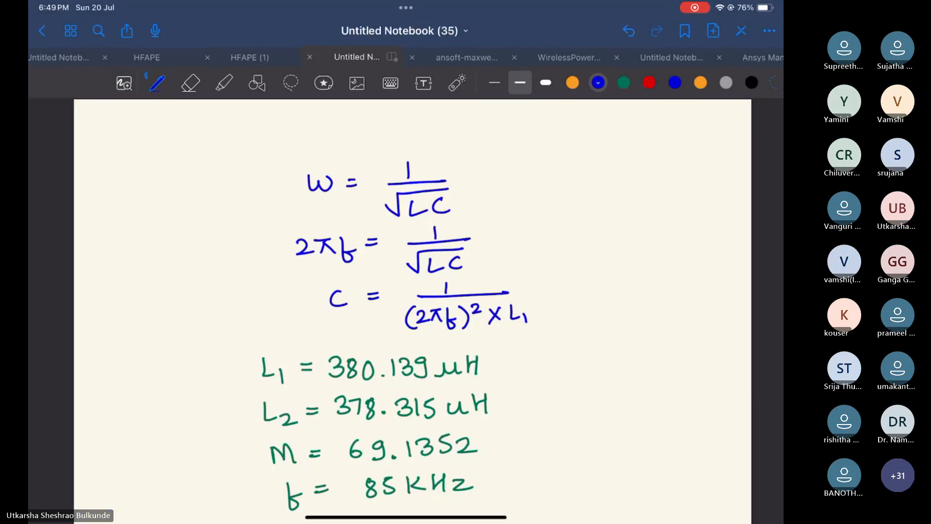
- Extend L₁ in the formula's denominator to (L₁ − M) and write ⇒ C₁ = beside the fraction
scroll(413, 311, down, 2)
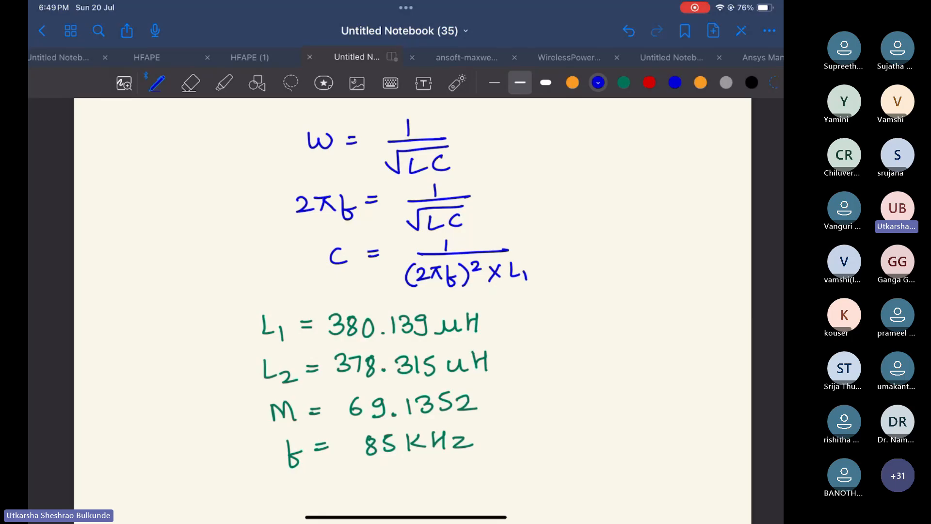
mouse_move(515, 256)
mouse_down()
mouse_move(516, 289)
mouse_move(548, 262)
mouse_move(568, 281)
mouse_up()
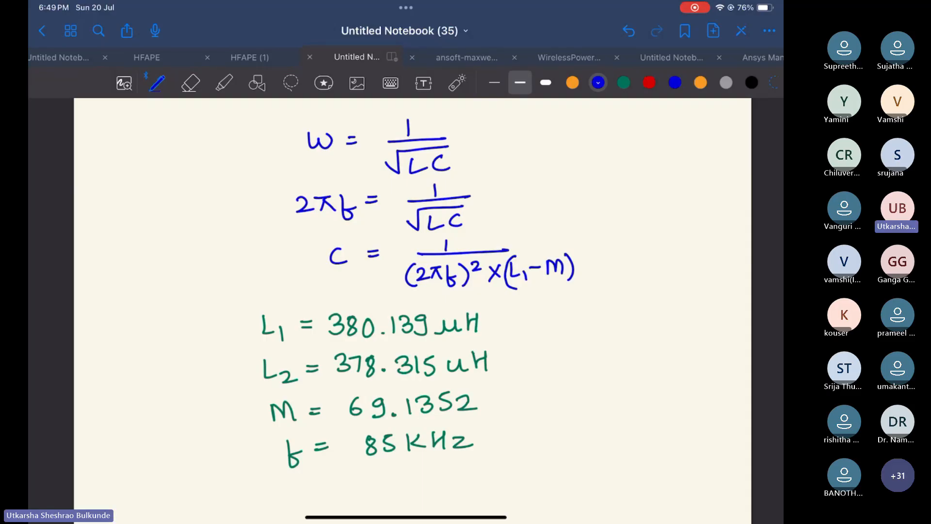
scroll(413, 311, down, 1)
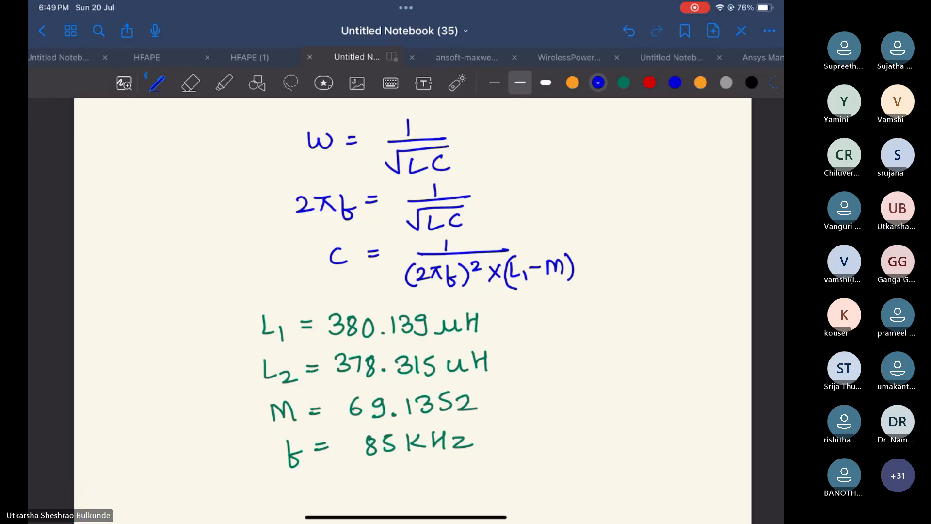
scroll(412, 310, down, 3)
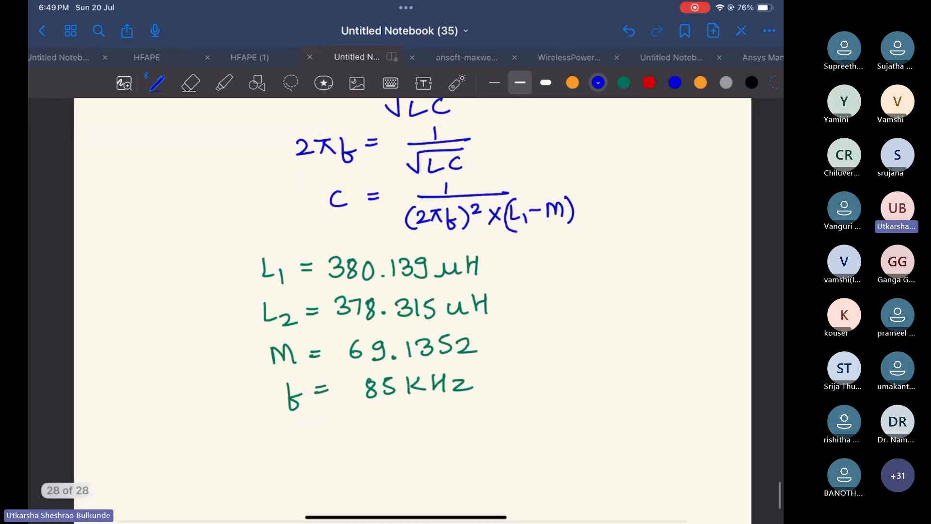
drag(584, 181, 595, 178)
drag(584, 187, 621, 189)
mouse_move(626, 182)
mouse_down()
mouse_move(627, 192)
mouse_move(644, 183)
mouse_up()
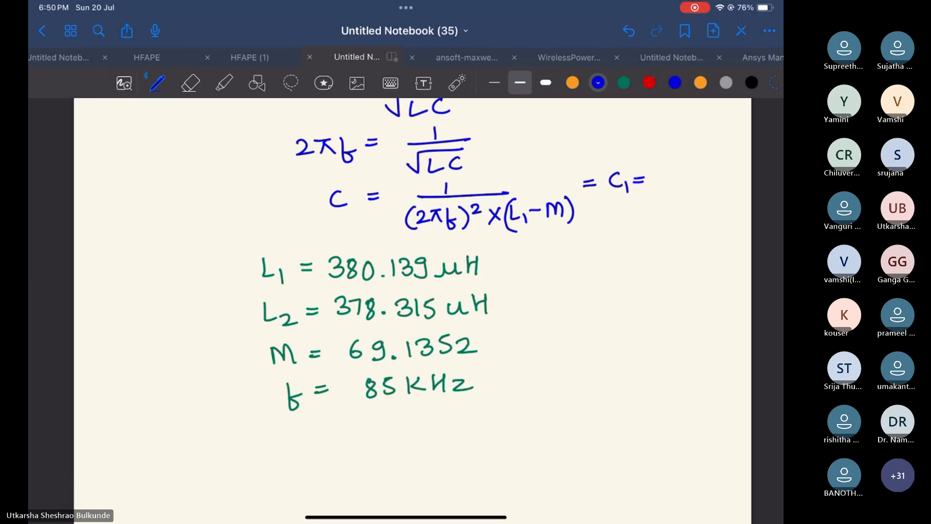
drag(587, 176, 585, 199)
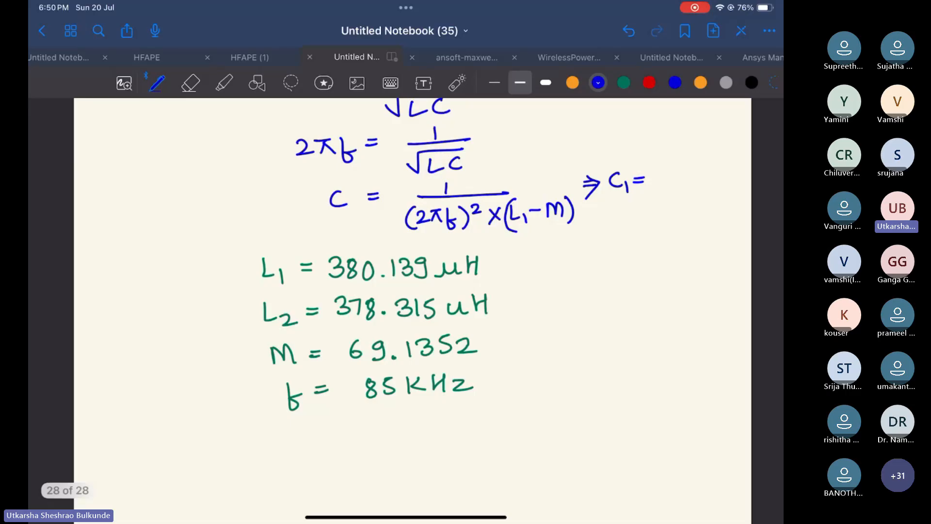
- Add the unit µH in green after the mutual inductance value M
click(624, 82)
mouse_move(489, 341)
mouse_down()
mouse_move(504, 339)
mouse_move(510, 352)
mouse_up()
mouse_move(510, 346)
mouse_down()
mouse_move(520, 343)
mouse_move(518, 355)
mouse_up()
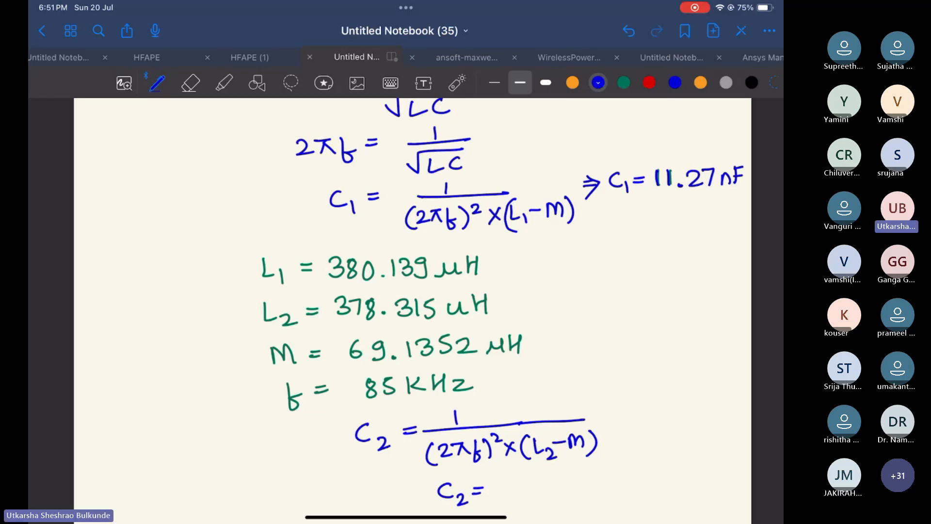
- Handwrite the result 11.45 nF in blue after C₂ =, erasing and rewriting strokes where needed
drag(502, 483, 504, 499)
mouse_move(516, 482)
mouse_down()
mouse_move(517, 499)
mouse_move(544, 498)
mouse_up()
click(529, 496)
click(190, 83)
mouse_move(547, 481)
mouse_down()
mouse_move(545, 498)
mouse_move(557, 490)
mouse_up()
click(157, 82)
mouse_move(555, 482)
mouse_down()
mouse_move(554, 497)
mouse_move(563, 498)
mouse_move(604, 493)
mouse_move(615, 471)
mouse_move(617, 481)
mouse_up()
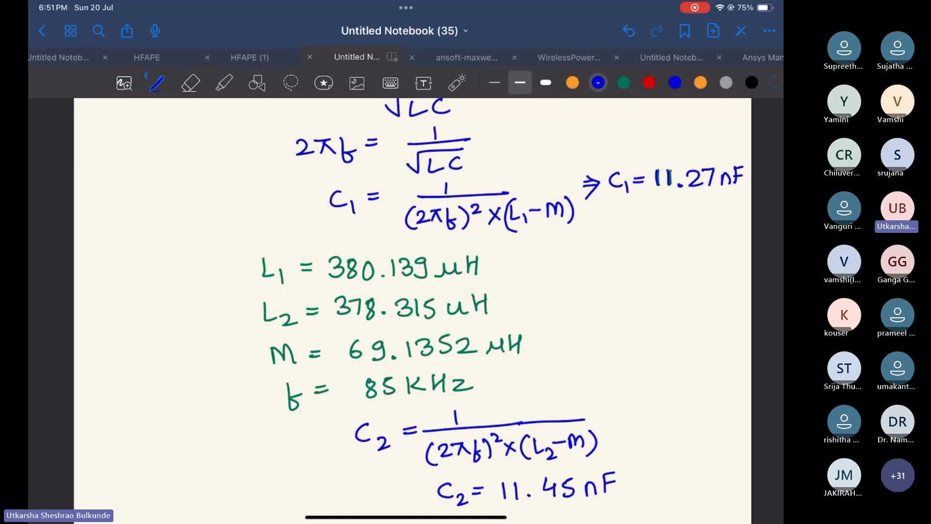
- Switch from the notebook to the Teams meeting and stop presenting the tablet's screen
scroll(426, 310, left, 3)
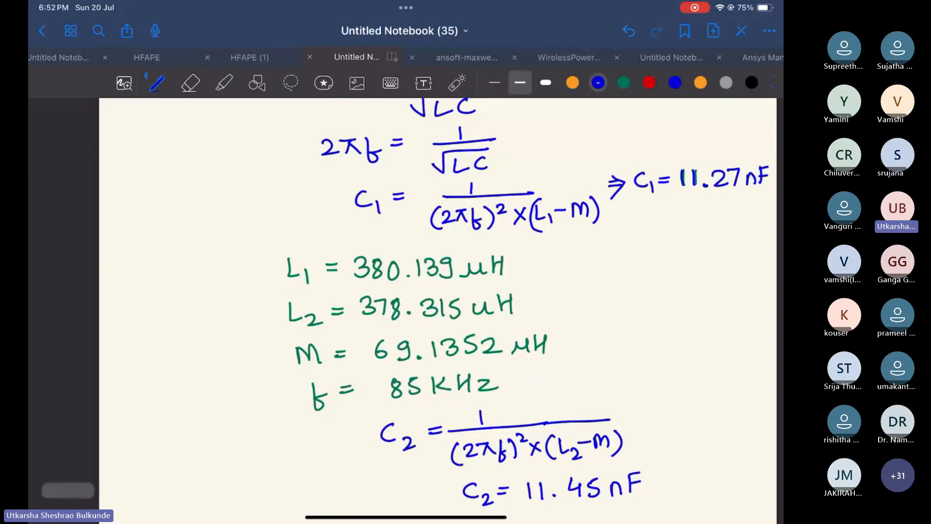
scroll(406, 310, down, 5)
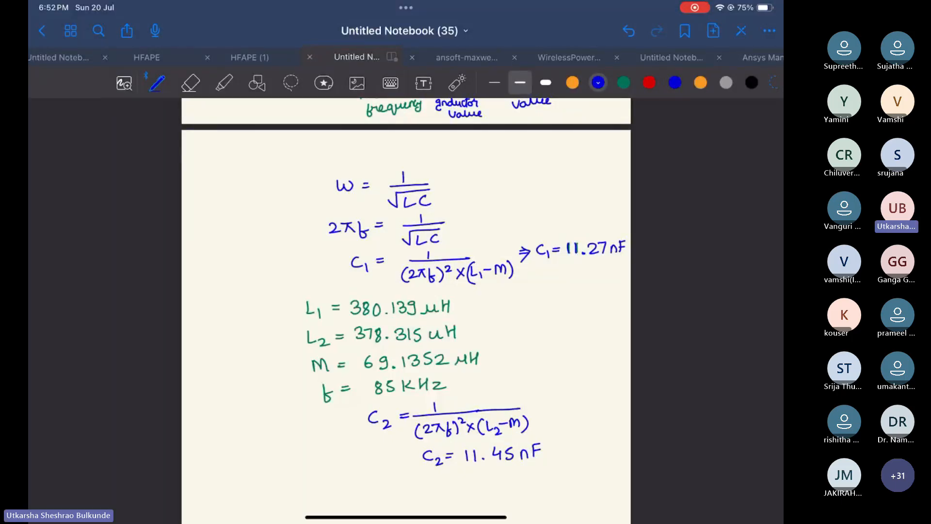
scroll(407, 310, down, 2)
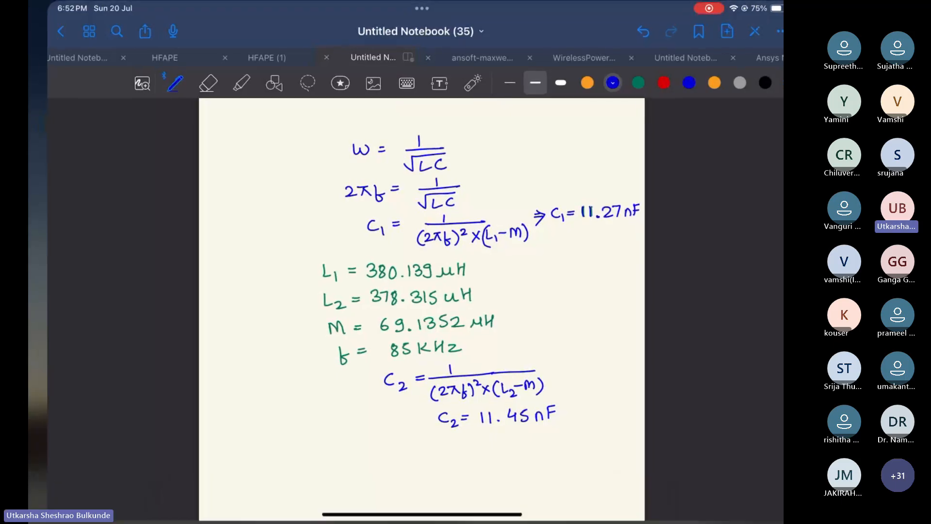
drag(406, 516, 477, 489)
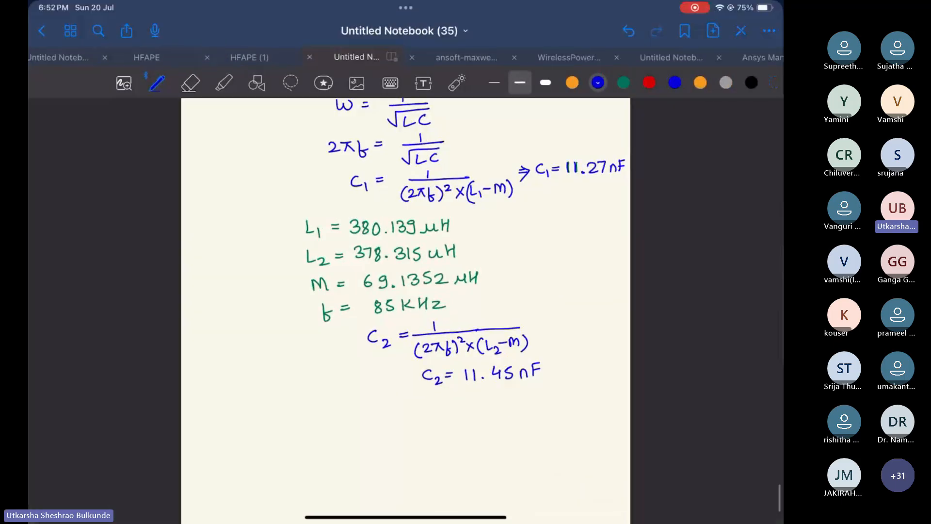
drag(406, 517, 586, 340)
click(371, 135)
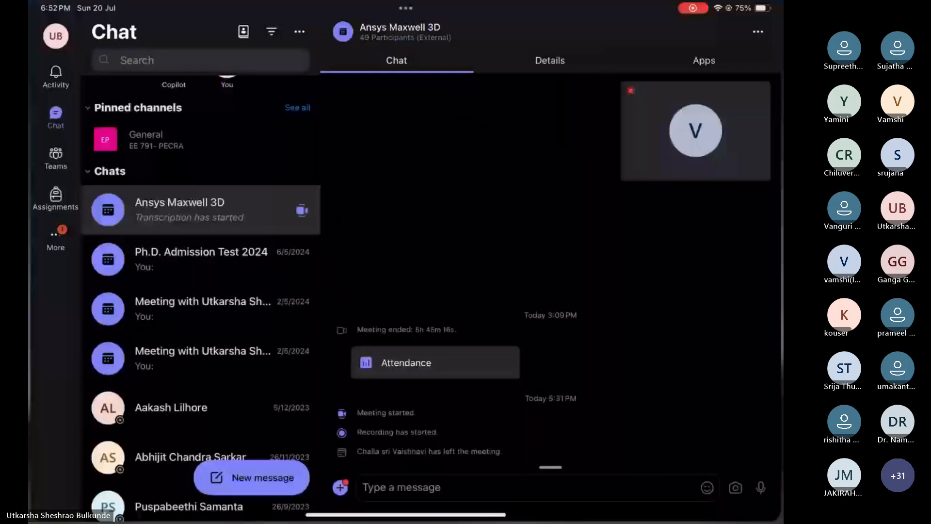
click(698, 131)
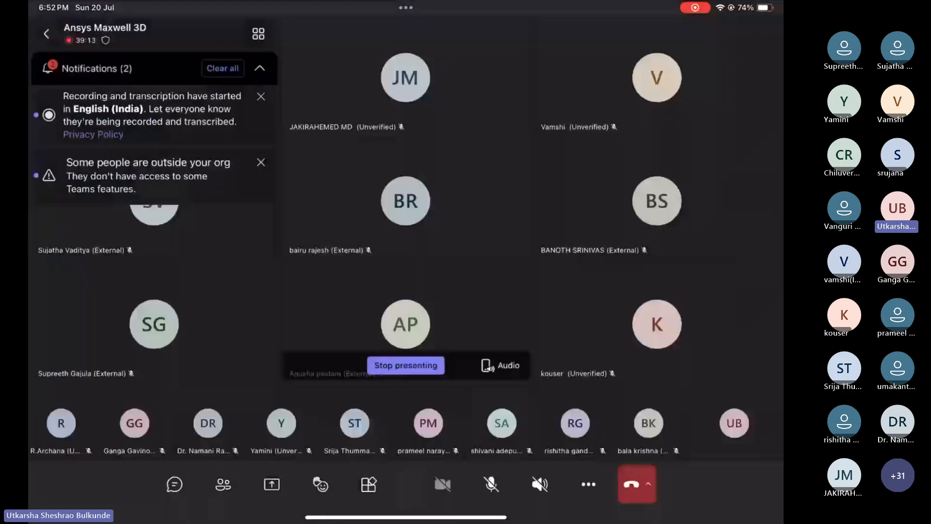
click(406, 366)
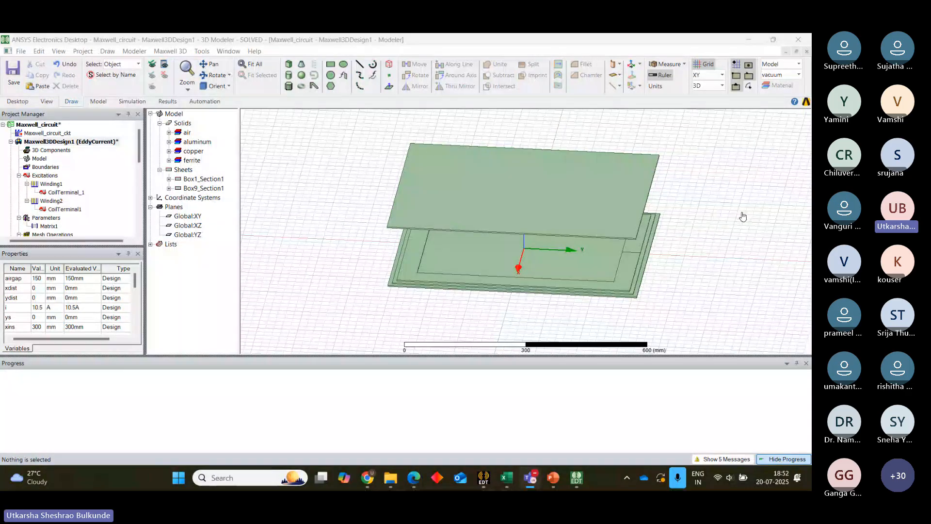
- In ANSYS Electronics Desktop, open the Maxwell_circuit_ckt schematic and set capacitor C49 to 11.27 nF
double_click(46, 134)
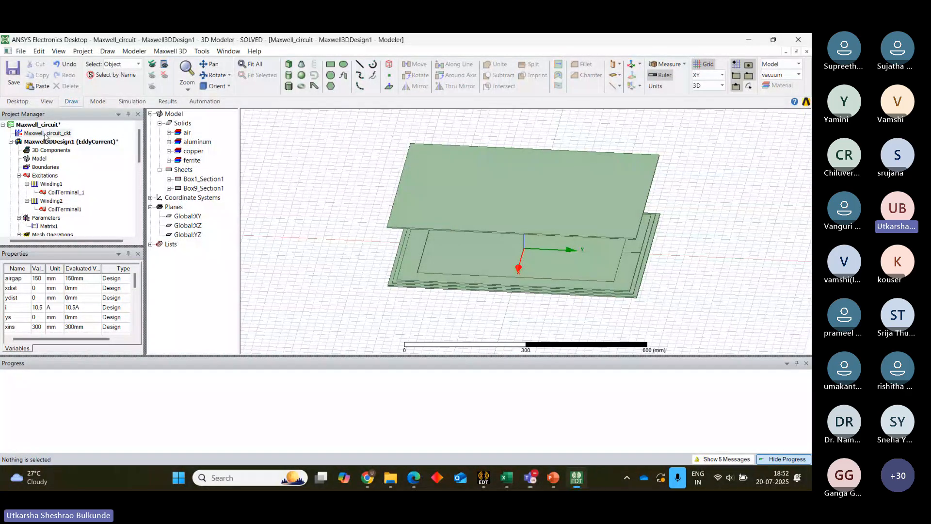
double_click(346, 203)
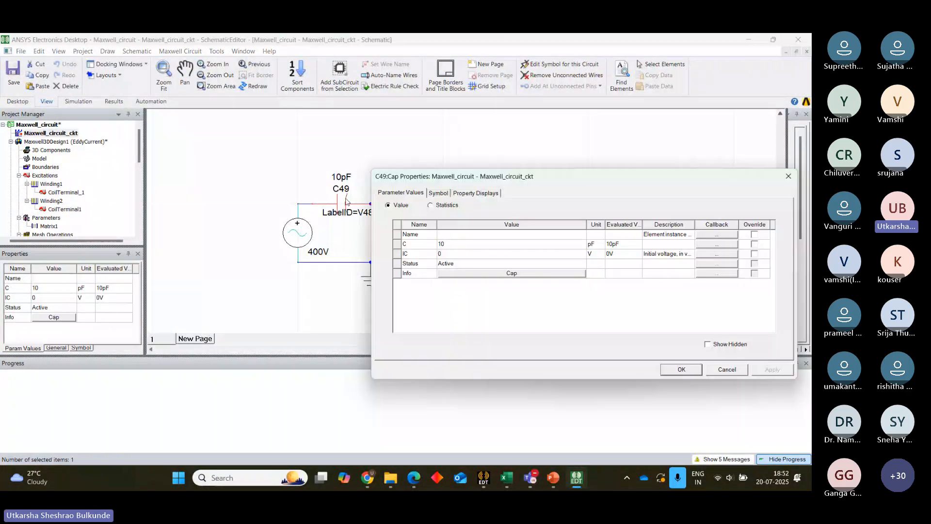
click(449, 245)
click(450, 247)
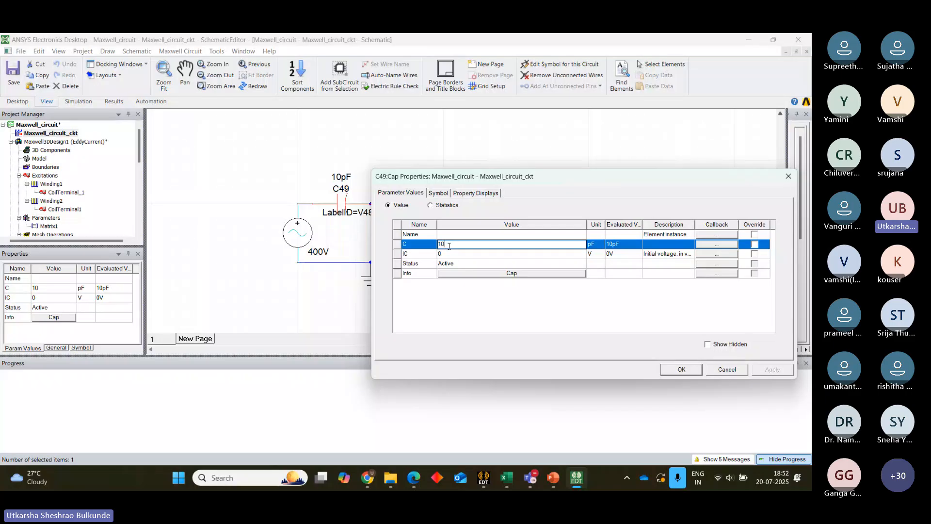
key(BackSpace)
text(1.27)
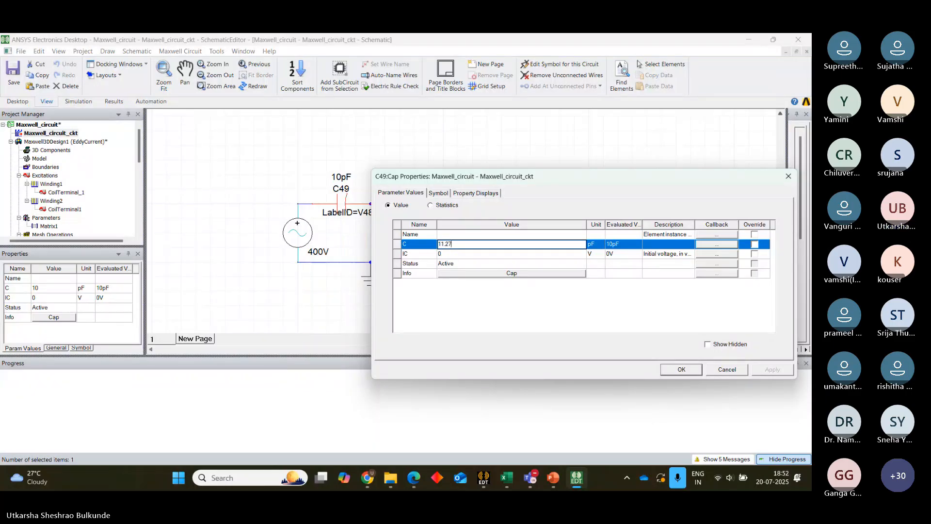
click(593, 246)
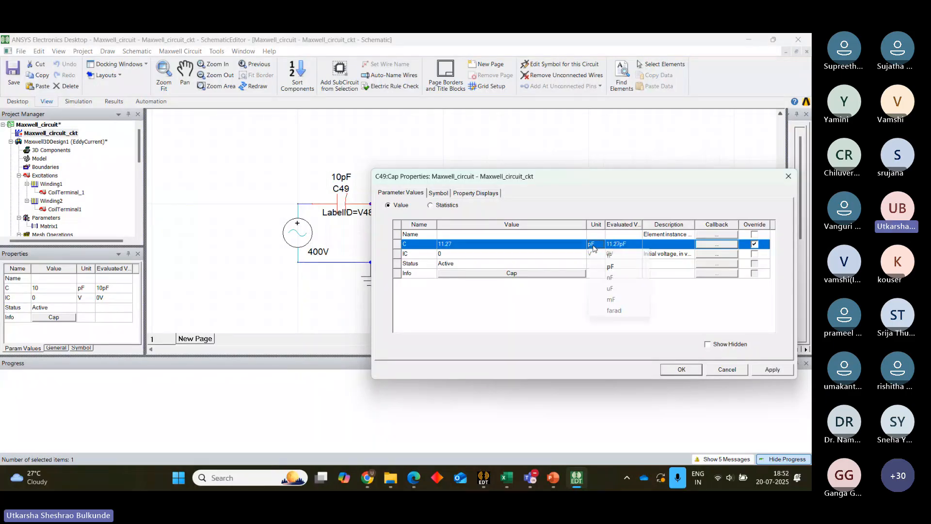
click(610, 278)
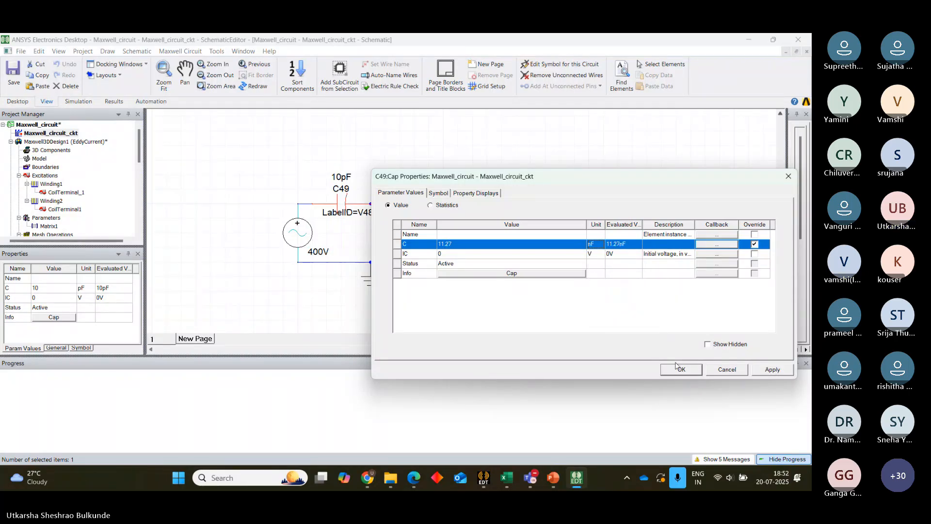
click(772, 370)
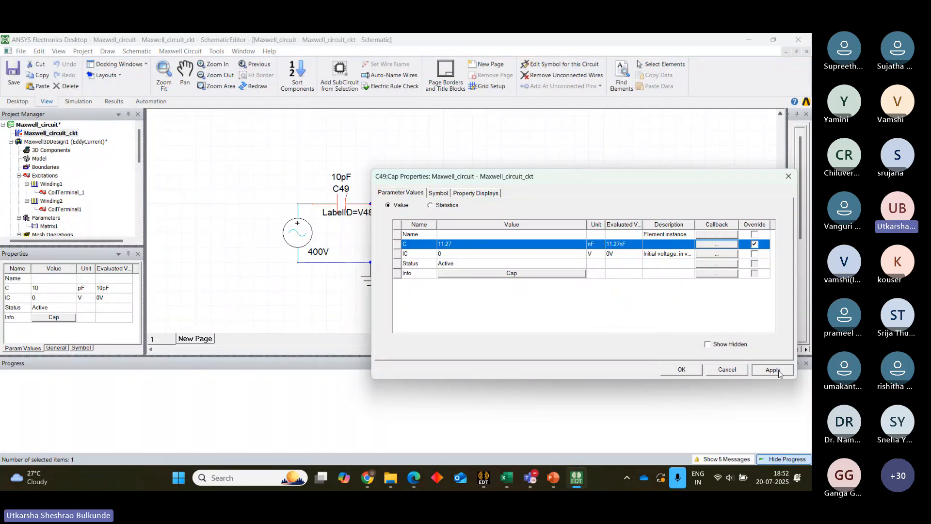
click(691, 374)
- Set the capacitance of the secondary-side capacitor C50 to 11.45 nF
double_click(490, 326)
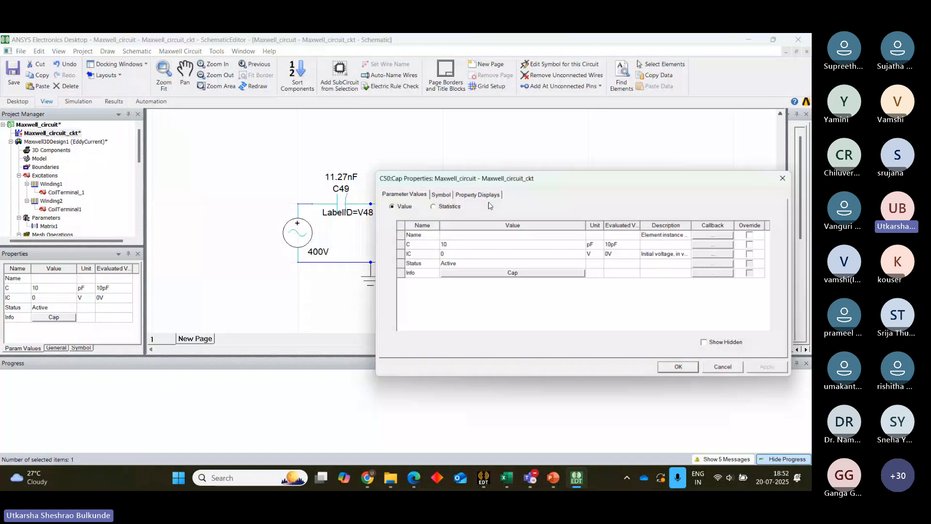
double_click(455, 244)
text(11)
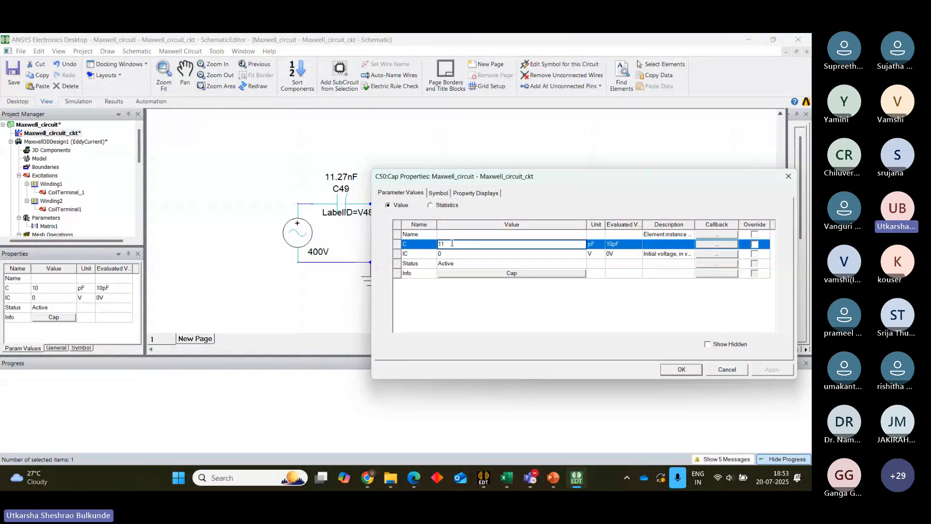
text(.45)
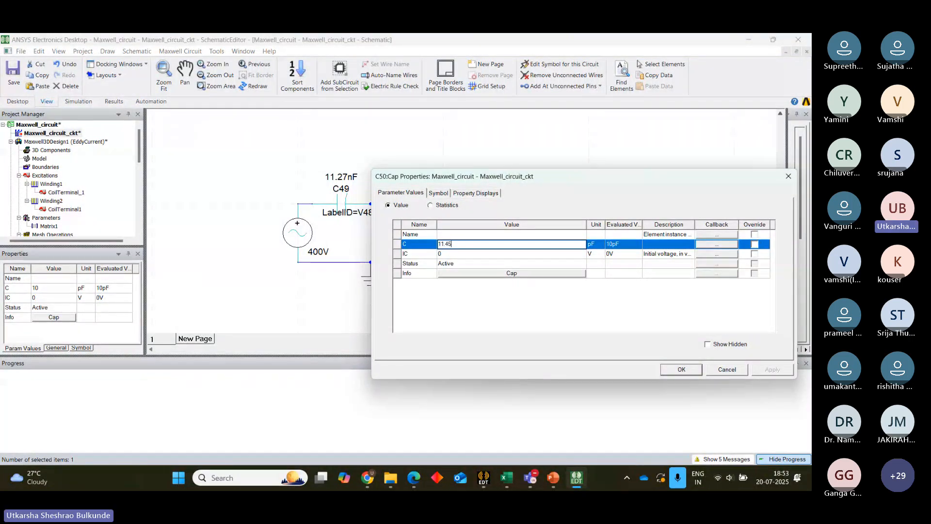
click(591, 246)
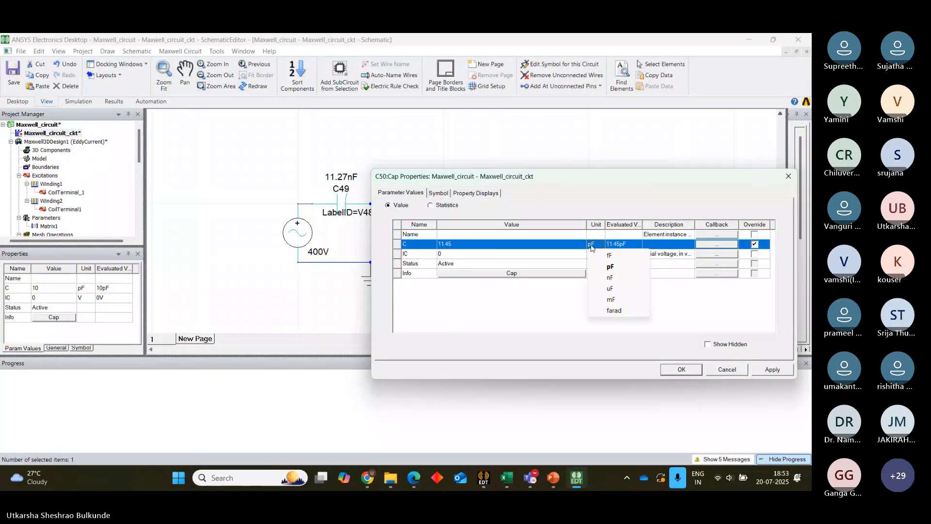
click(610, 278)
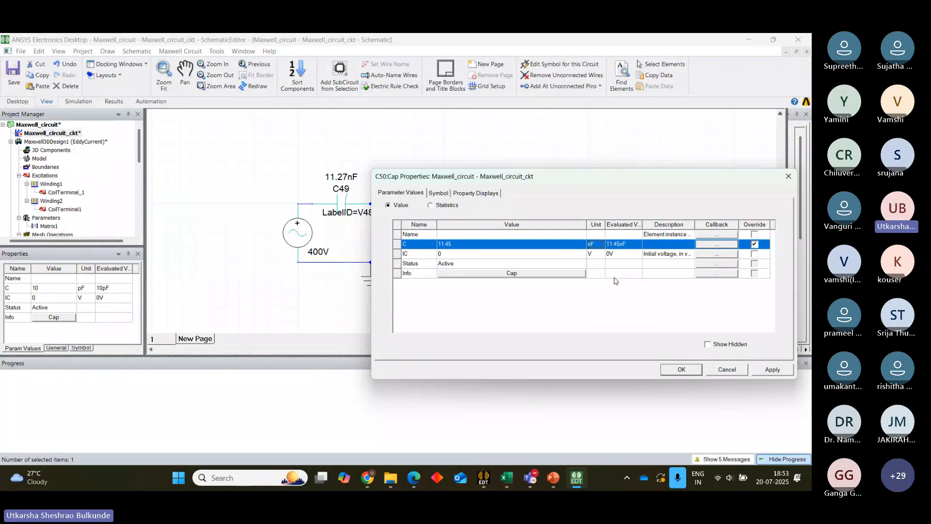
click(772, 370)
click(695, 373)
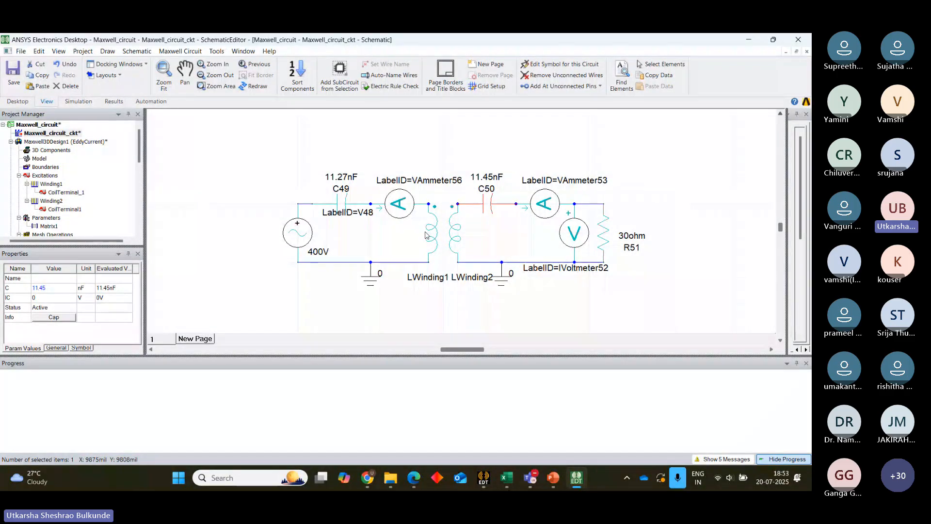
- Export the circuit netlist to the Desktop as maxwell_circuit.sph, replacing the existing file
click(183, 52)
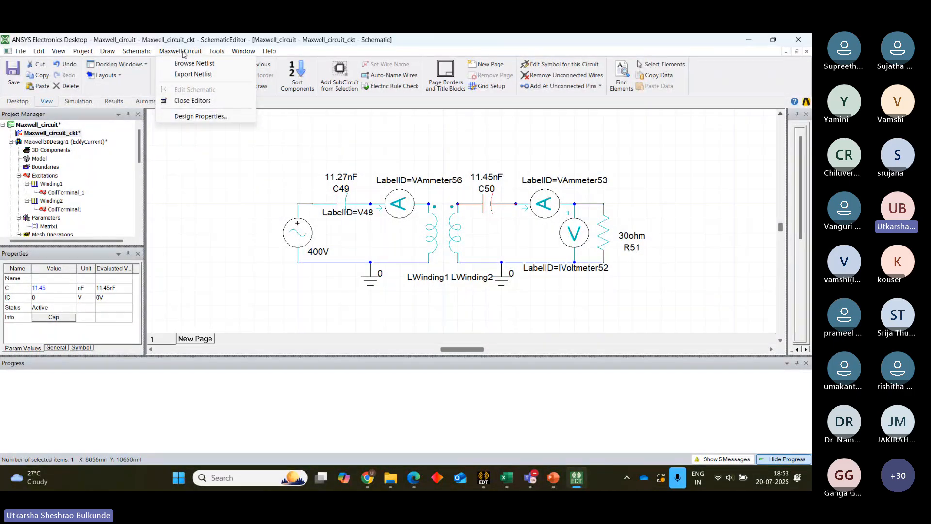
click(193, 74)
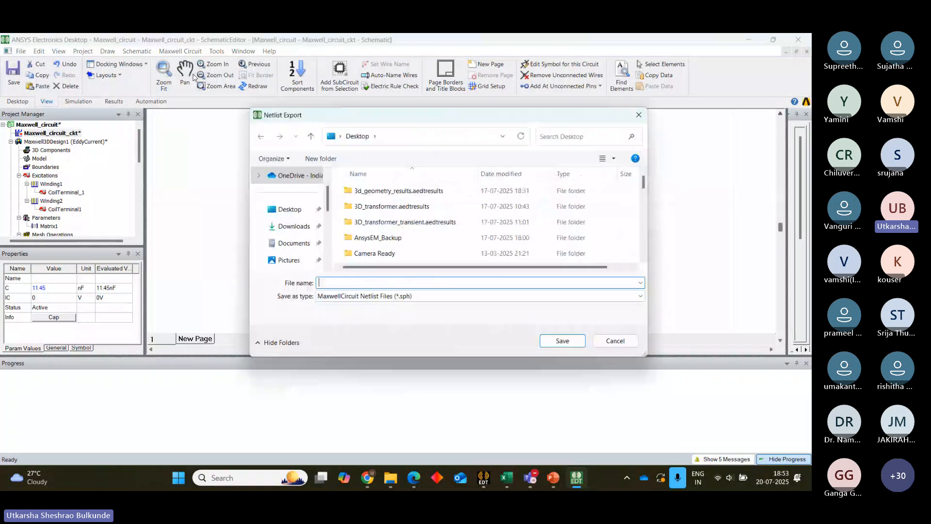
drag(644, 183, 645, 256)
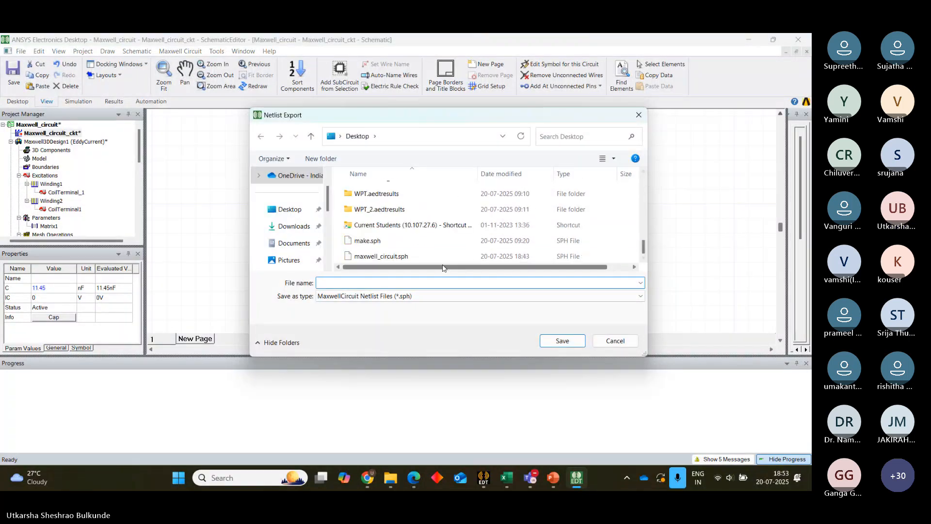
click(417, 256)
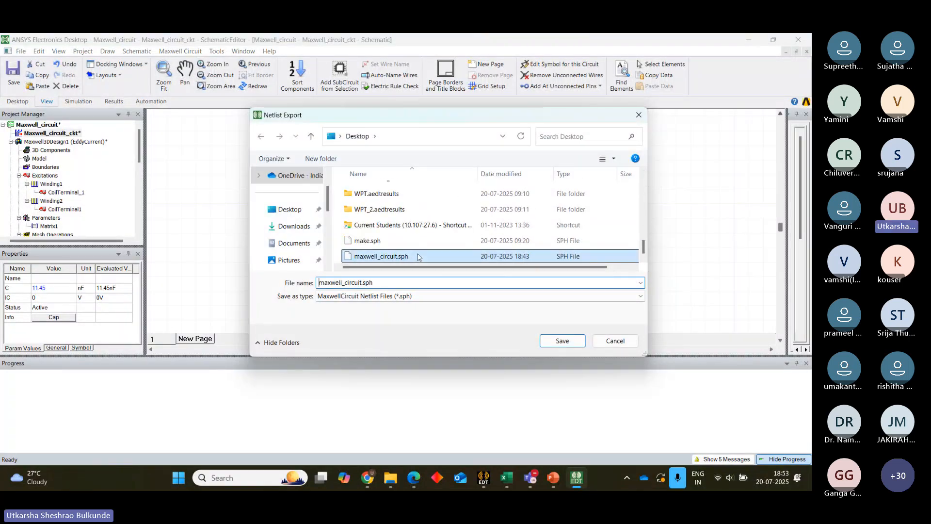
click(573, 346)
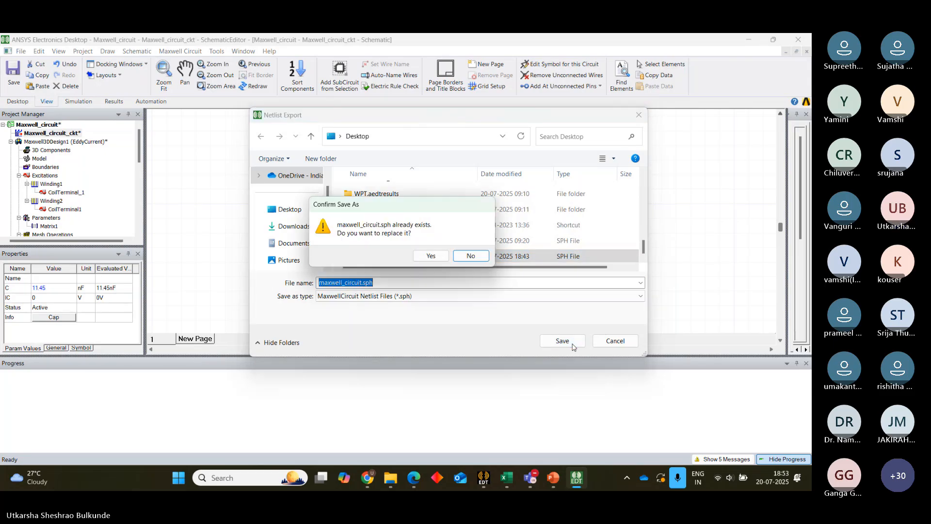
click(431, 256)
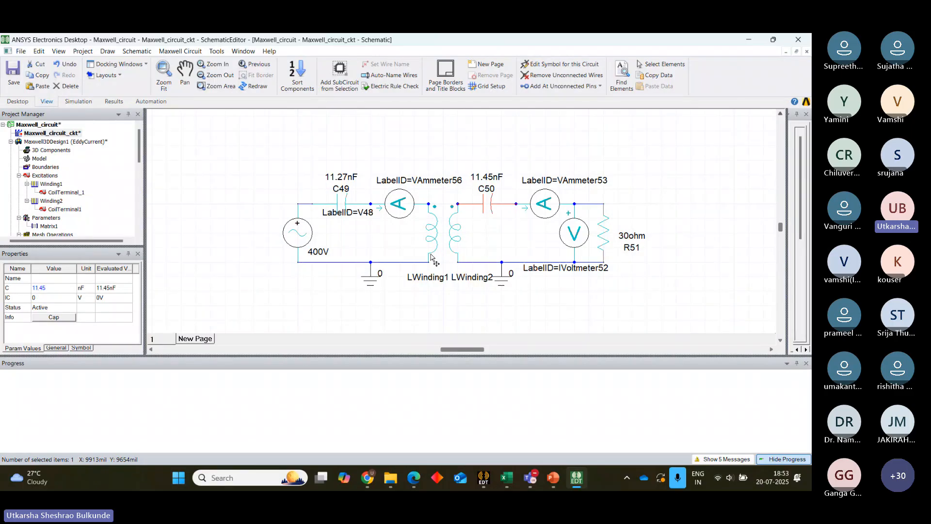
click(455, 112)
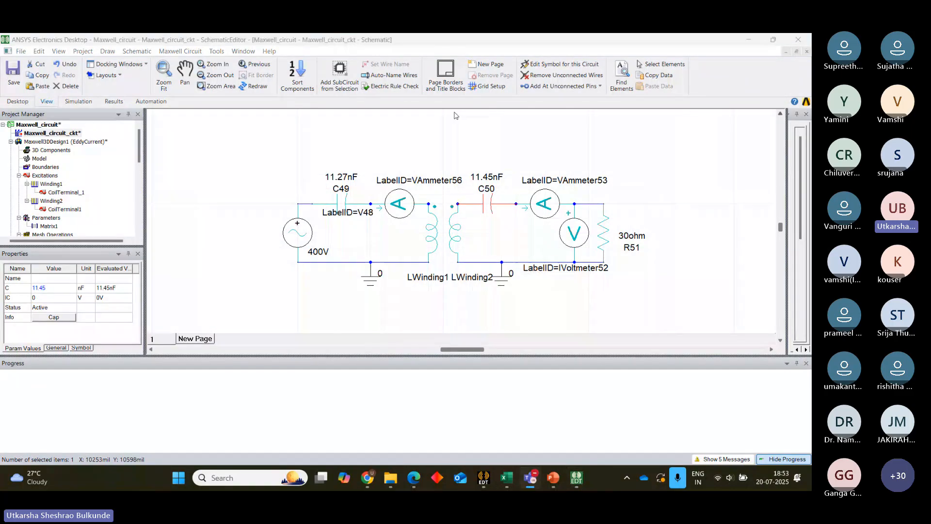
click(455, 115)
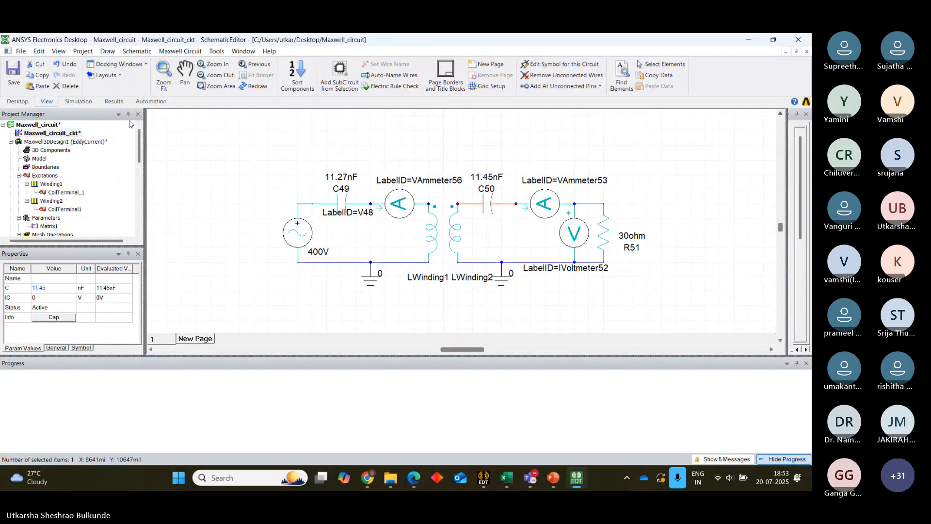
- Edit the external circuit of Maxwell3DDesign1's excitations and import the netlist maxwell_circuit.sph from the Desktop
right_click(46, 175)
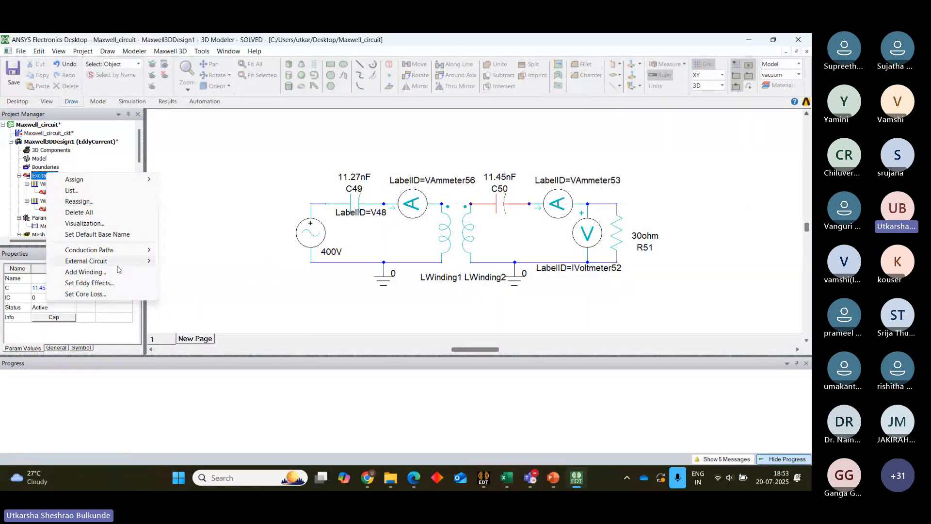
click(180, 263)
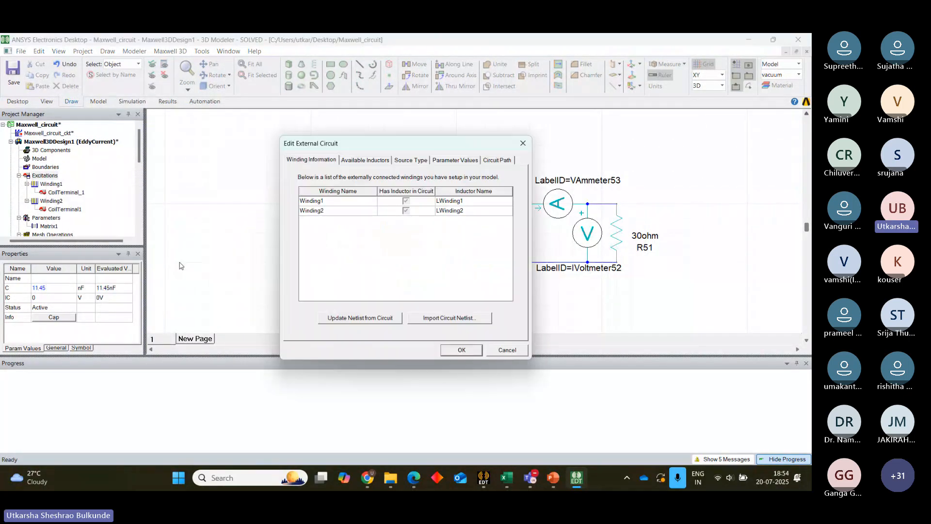
click(450, 318)
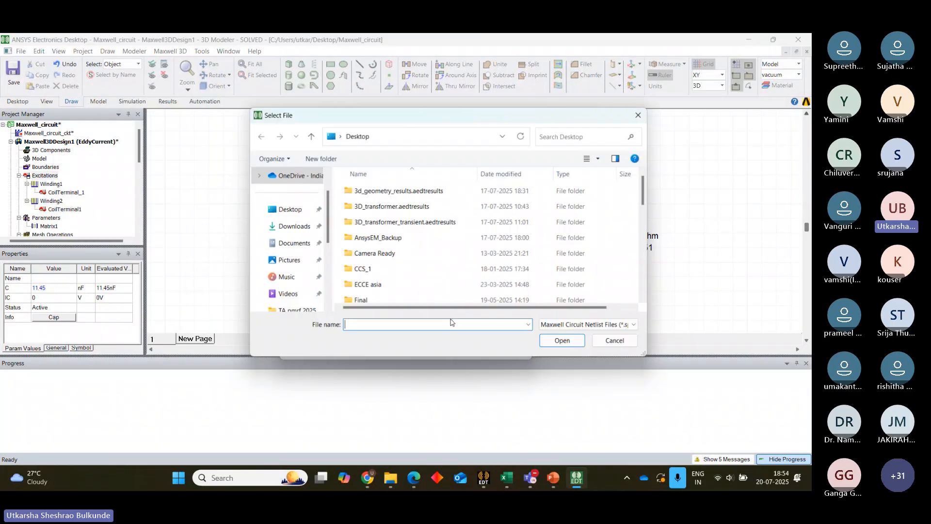
drag(645, 200, 642, 274)
click(416, 296)
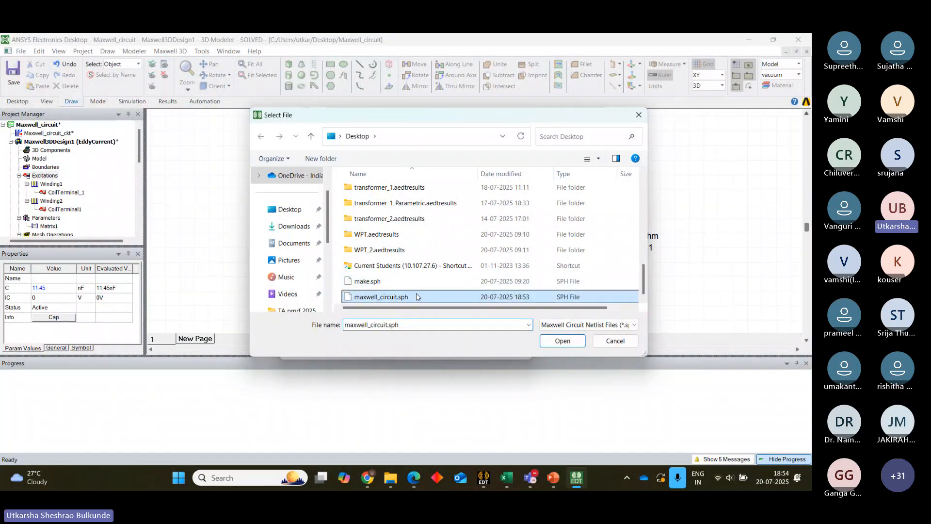
- Import the maxwell_circuit.sph netlist into the external circuit and accept the winding assignments
click(563, 341)
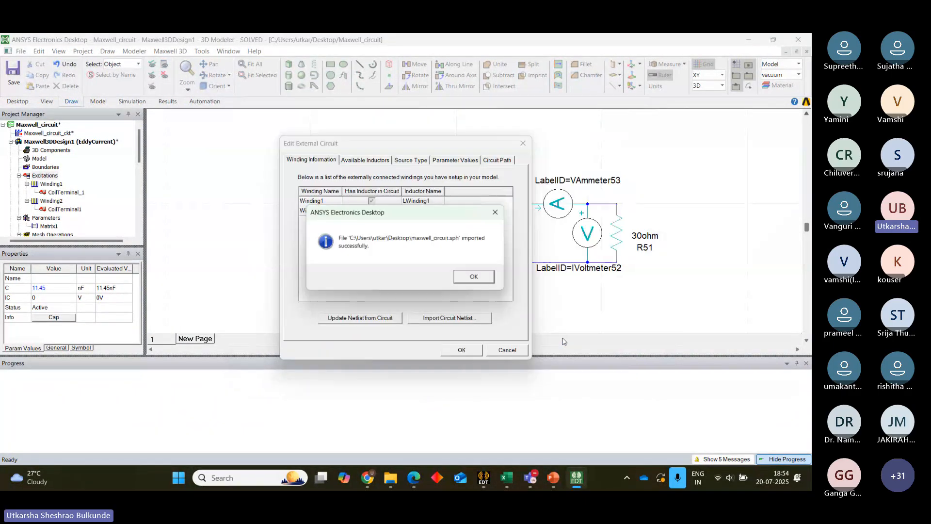
click(477, 277)
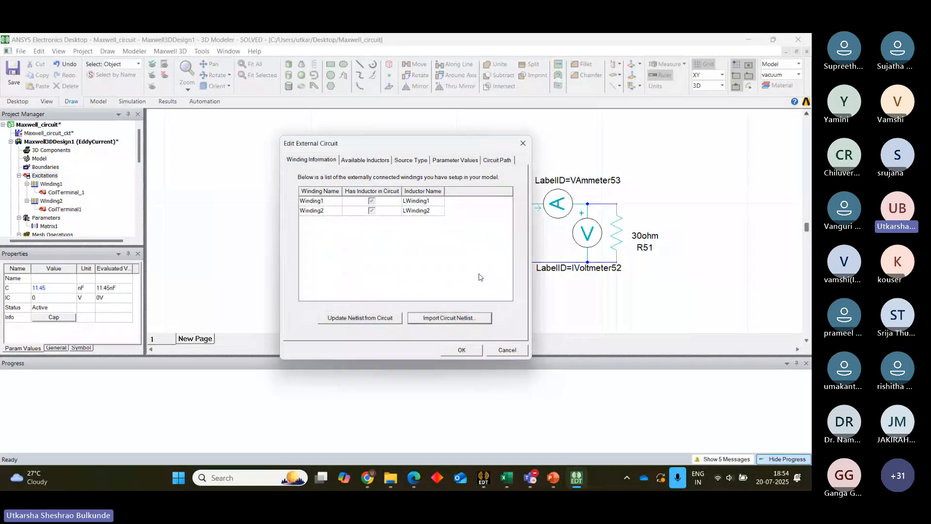
click(464, 349)
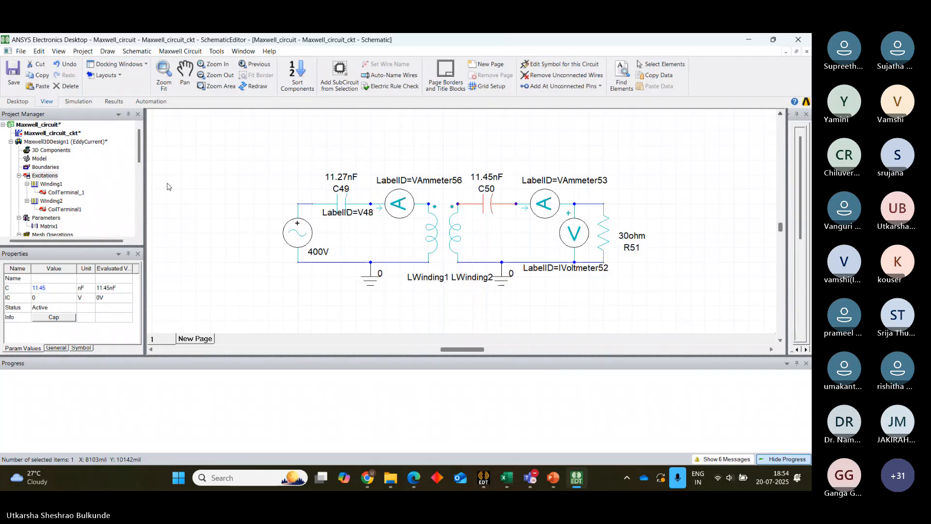
- Check the parameter values and capacitance unit of capacitor C49 in the circuit schematic
click(443, 112)
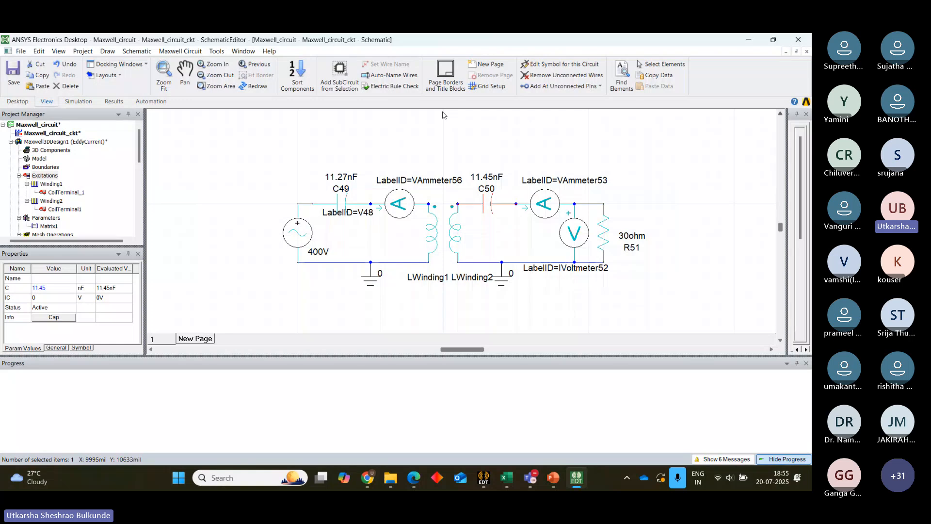
double_click(341, 210)
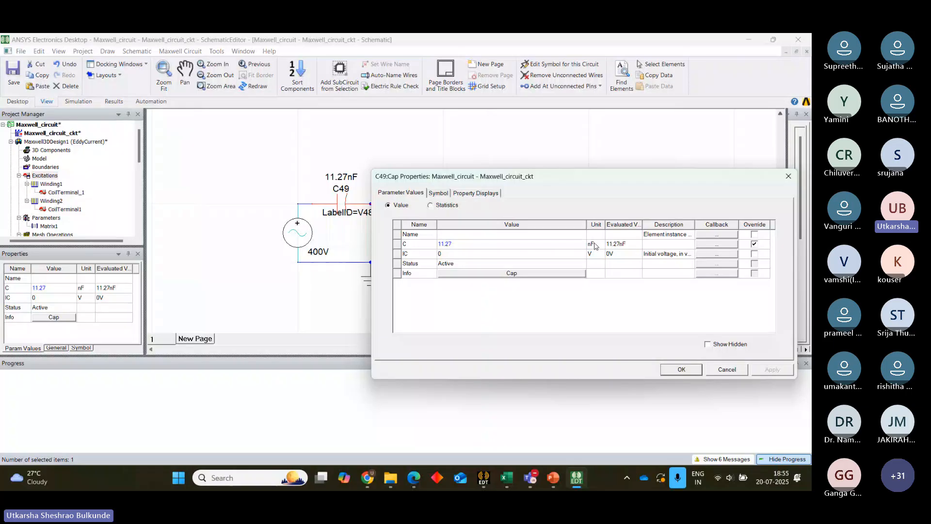
click(681, 369)
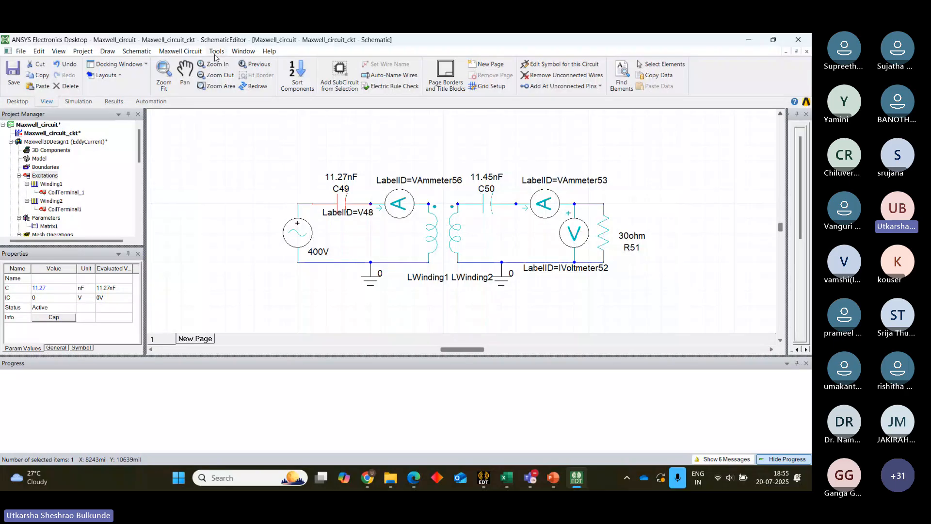
- Export the circuit netlist to the Desktop, overwriting the existing maxwell_circuit.sph file
click(189, 52)
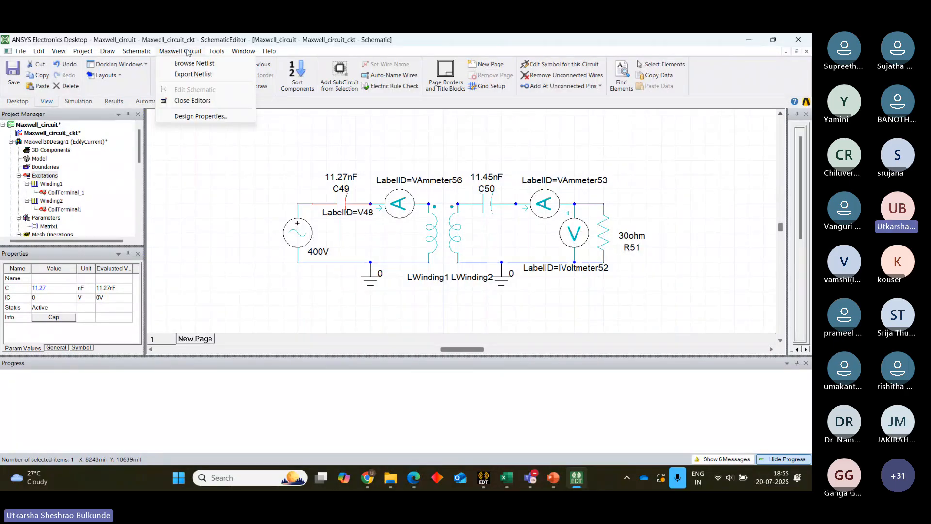
click(193, 74)
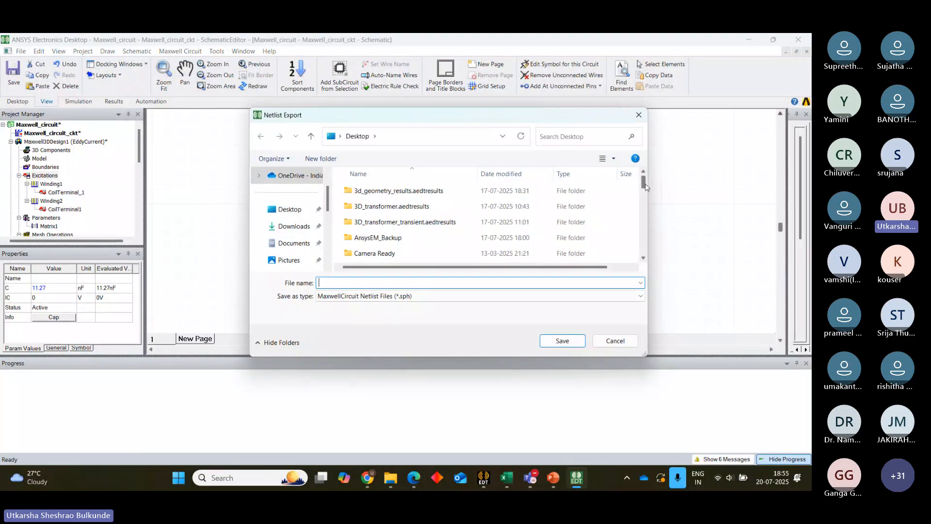
drag(644, 184, 637, 249)
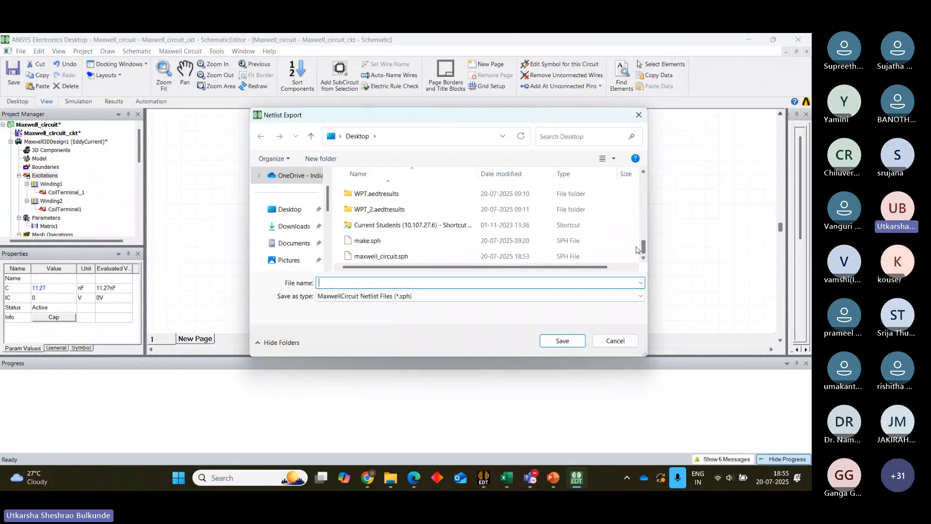
click(439, 257)
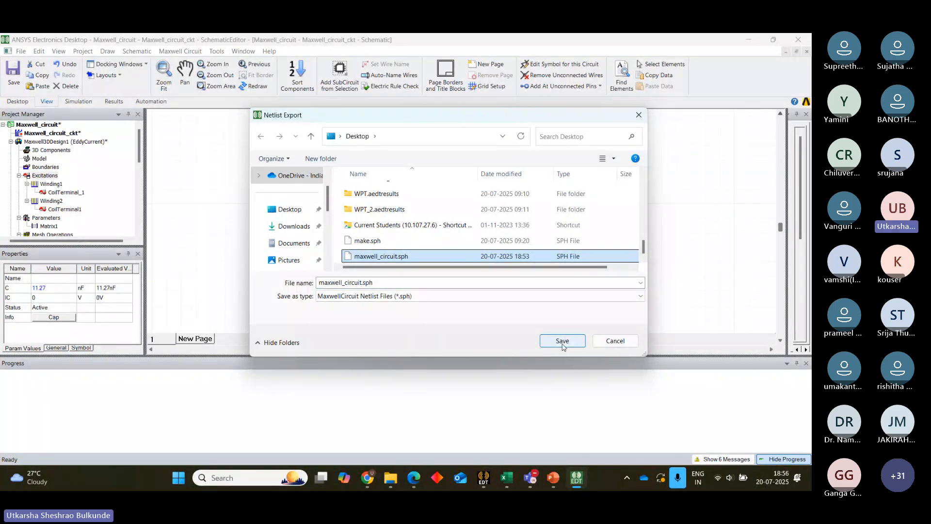
click(562, 343)
click(429, 256)
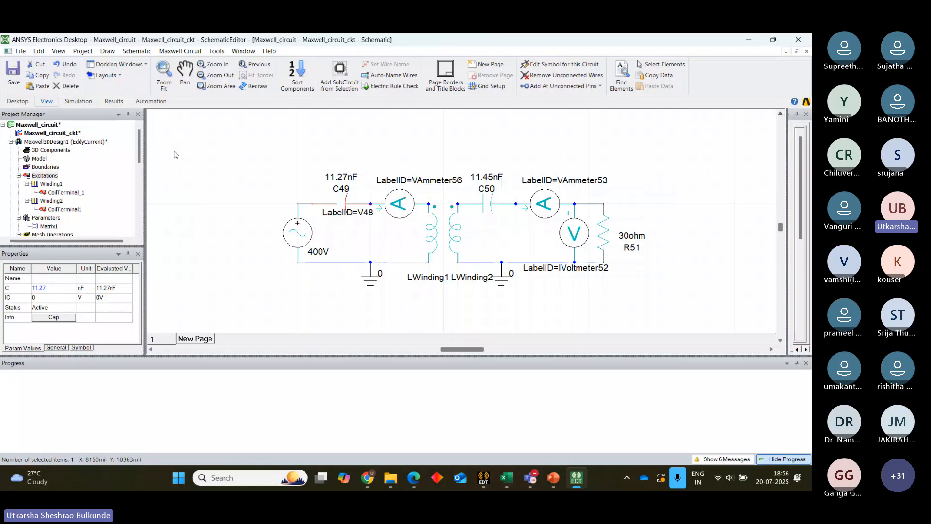
- Import the updated maxwell_circuit.sph netlist as the external circuit for the excitations of Maxwell3DDesign1 and accept it
click(46, 175)
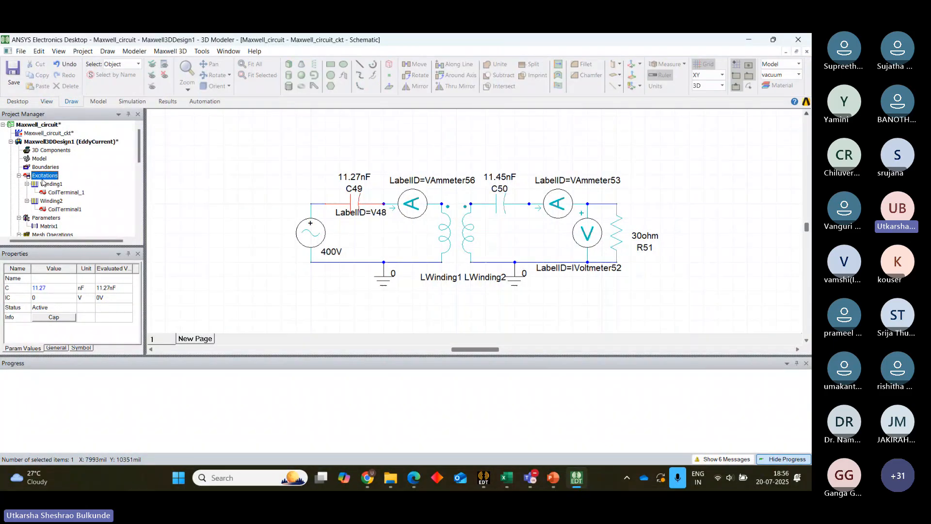
right_click(54, 177)
mouse_move(84, 269)
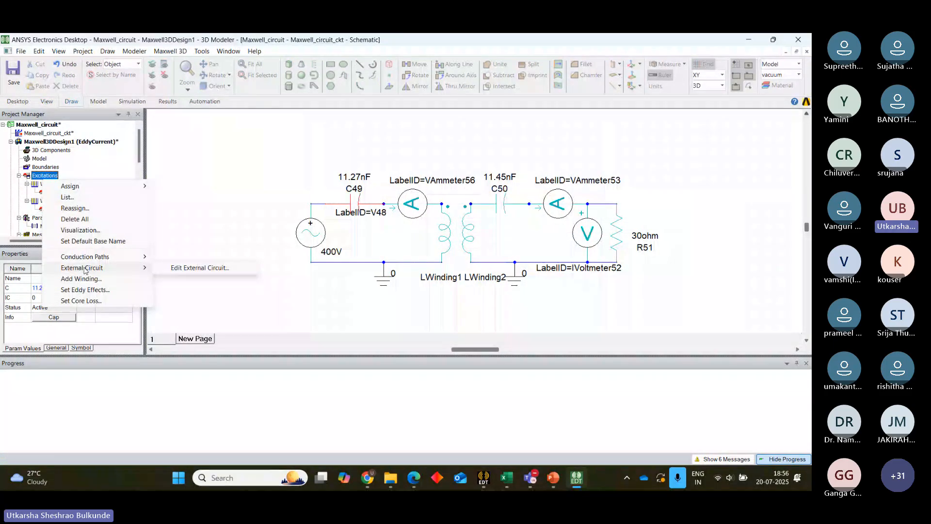
click(194, 268)
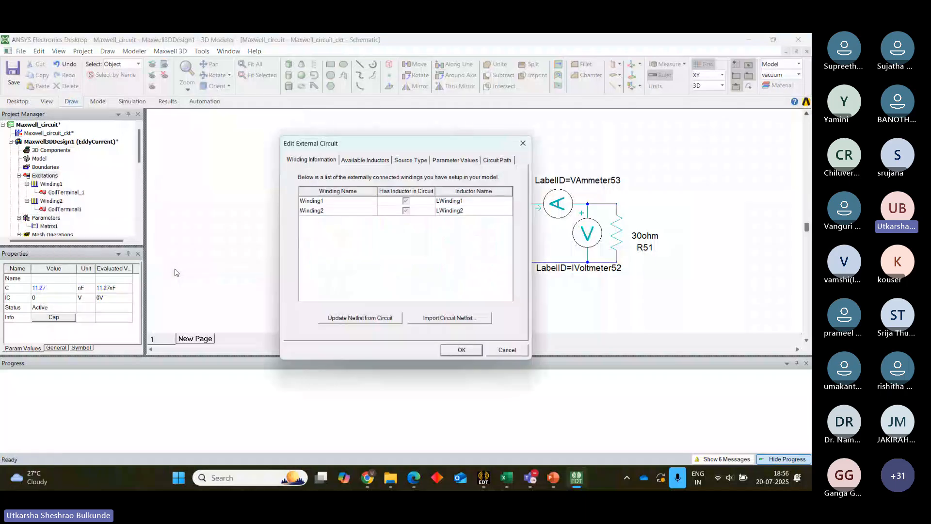
click(435, 323)
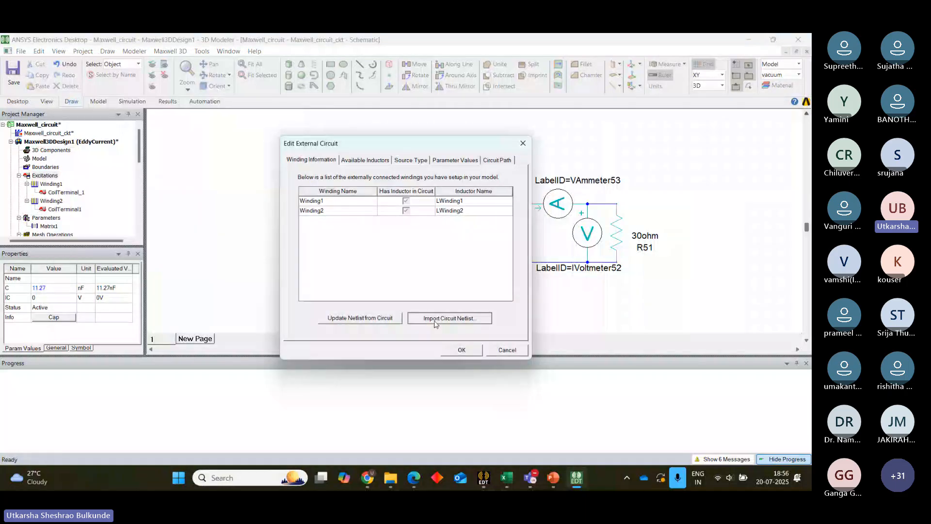
drag(643, 190, 643, 278)
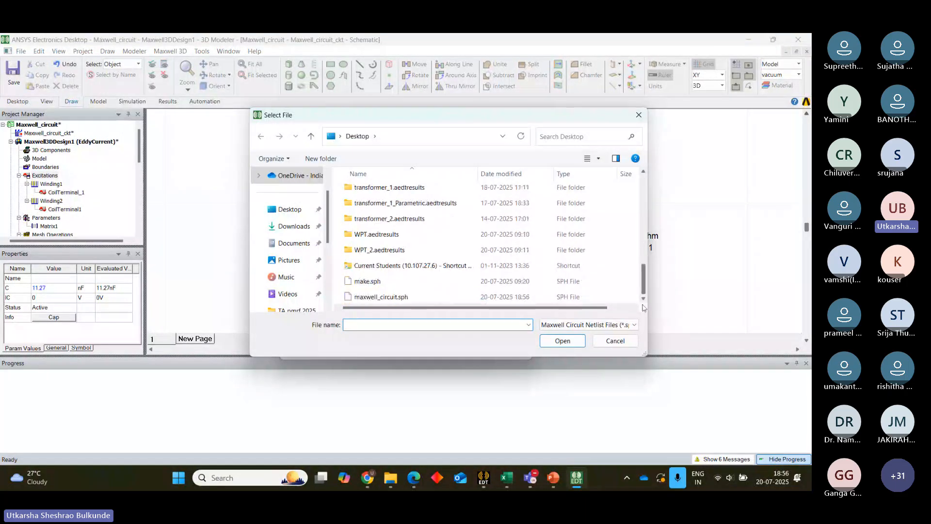
click(397, 299)
click(561, 341)
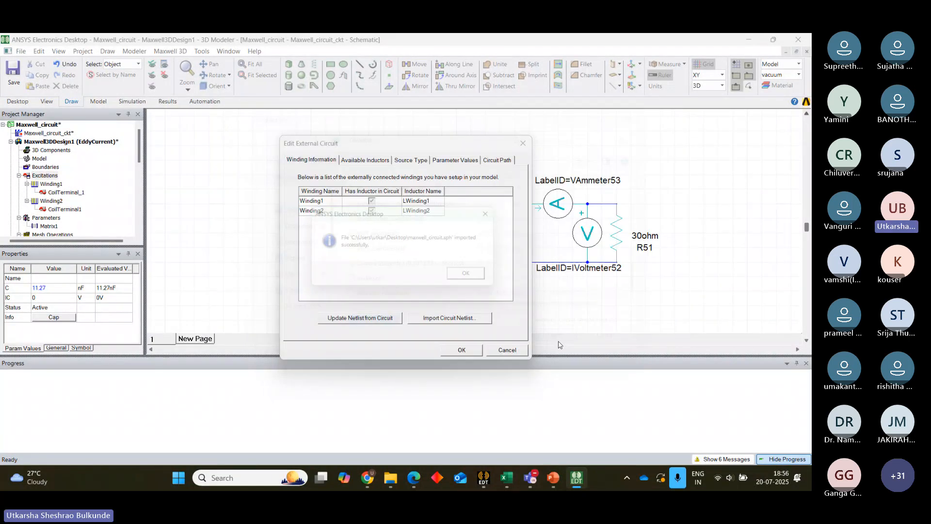
click(474, 281)
click(465, 349)
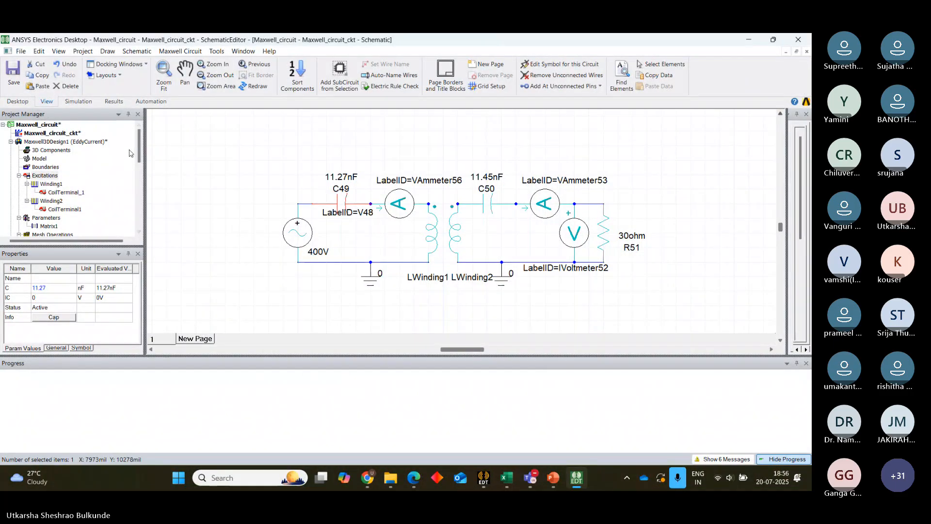
- Open the Maxwell3DDesign1 model and run a validation check on the design
double_click(91, 142)
click(127, 103)
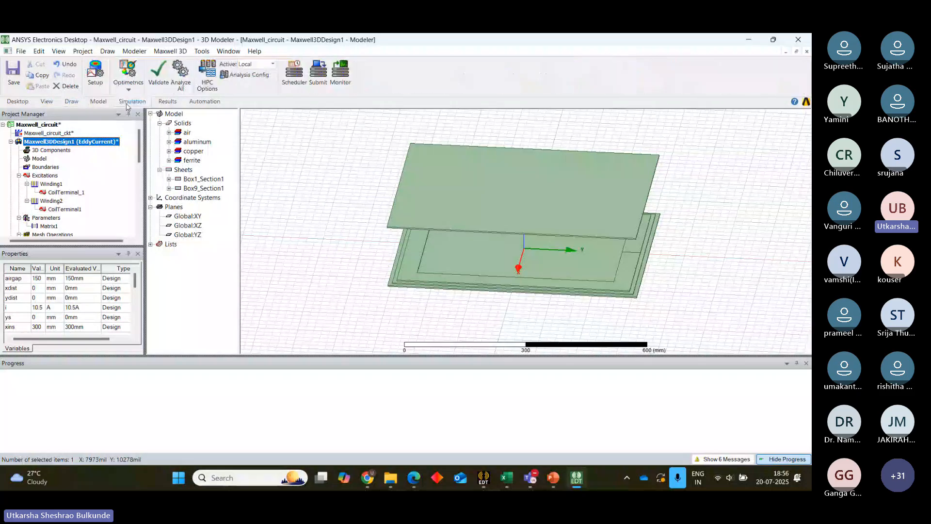
click(158, 72)
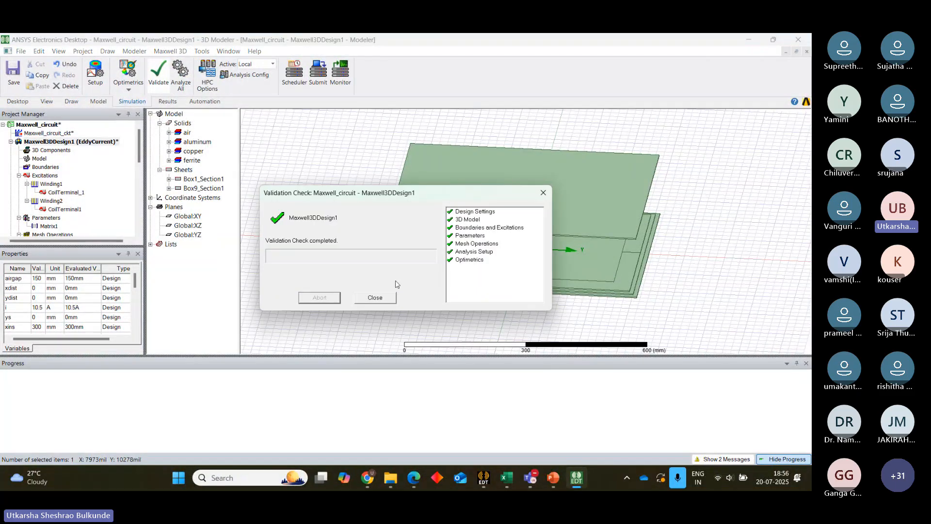
click(362, 300)
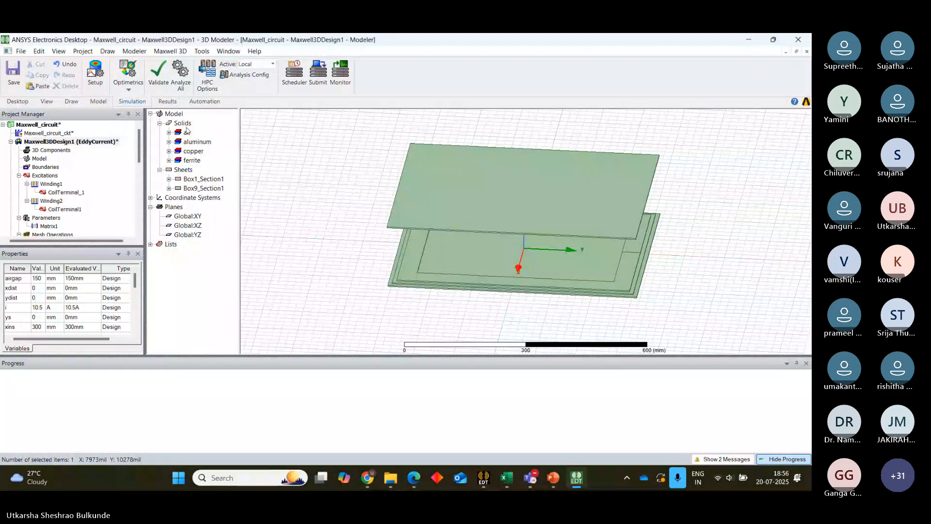
- Review the sweep definition and available commands of ParametricSetup1 under Optimetrics
scroll(139, 166, down, 2)
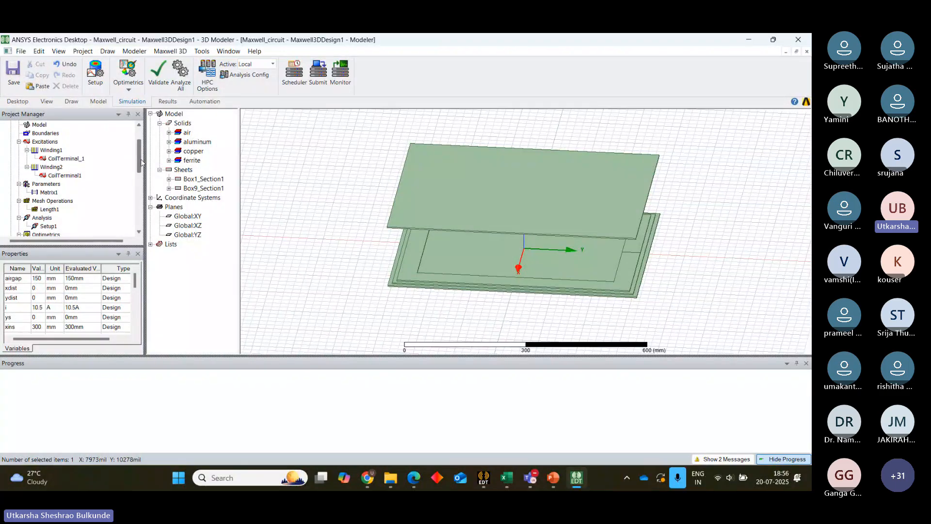
scroll(141, 162, down, 2)
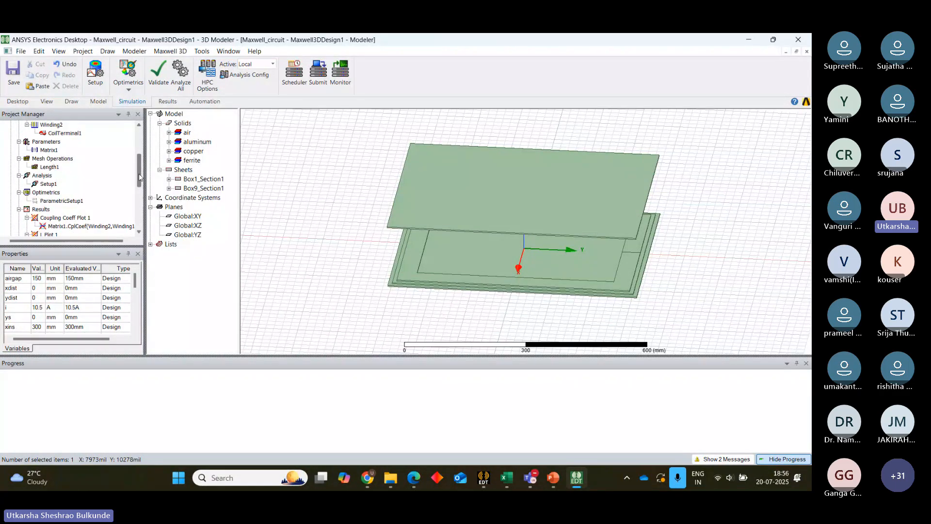
double_click(66, 201)
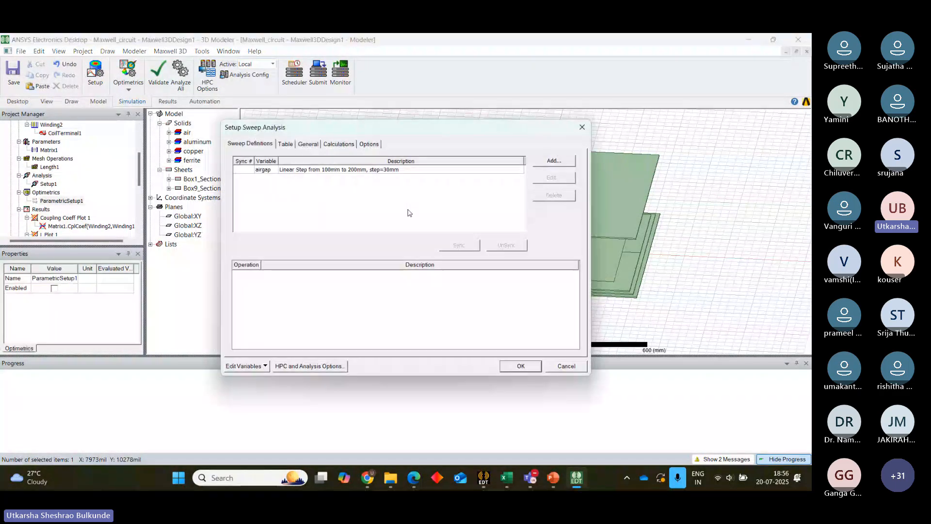
click(582, 127)
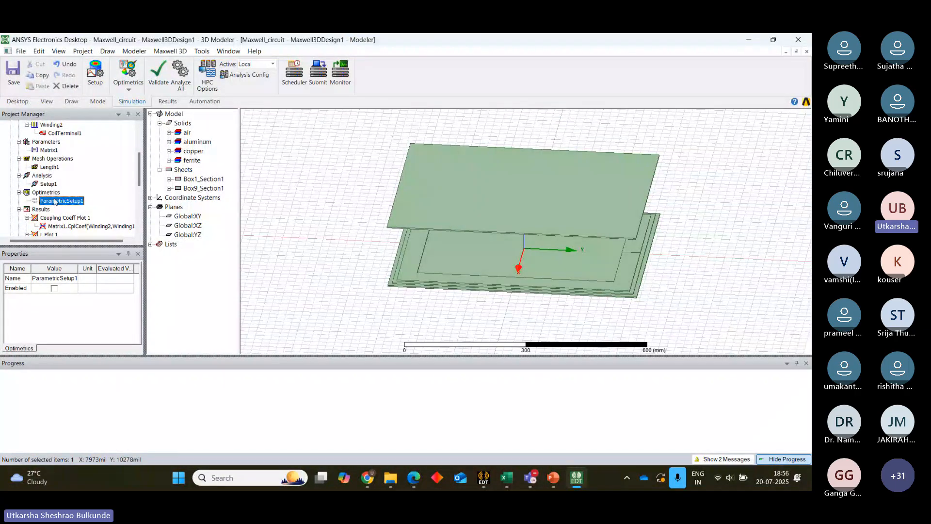
right_click(55, 201)
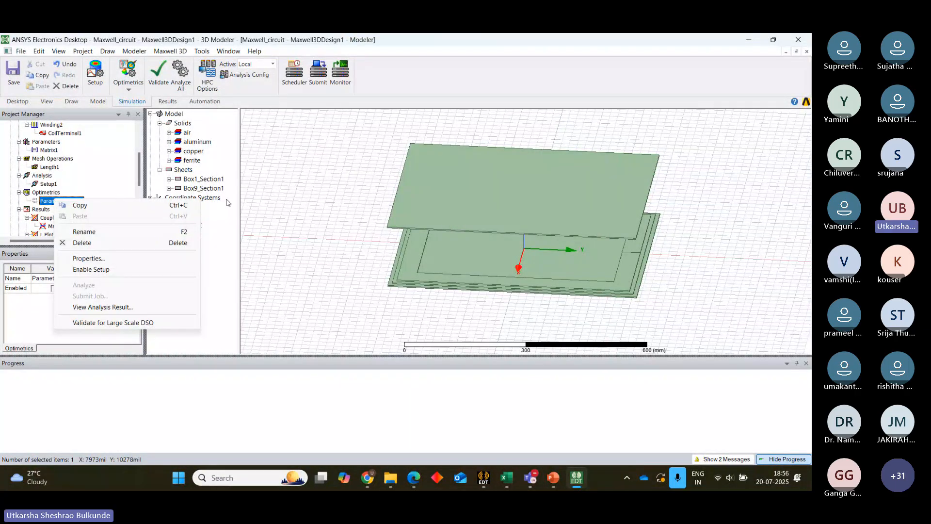
click(254, 195)
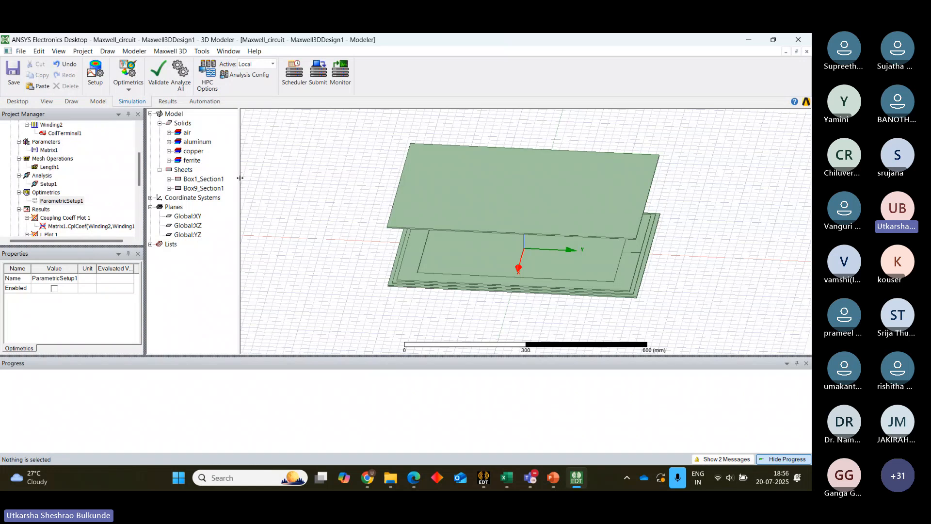
- Widen the project and model tree panes, run Analyze All on the design, and display the solver progress
drag(240, 178, 253, 178)
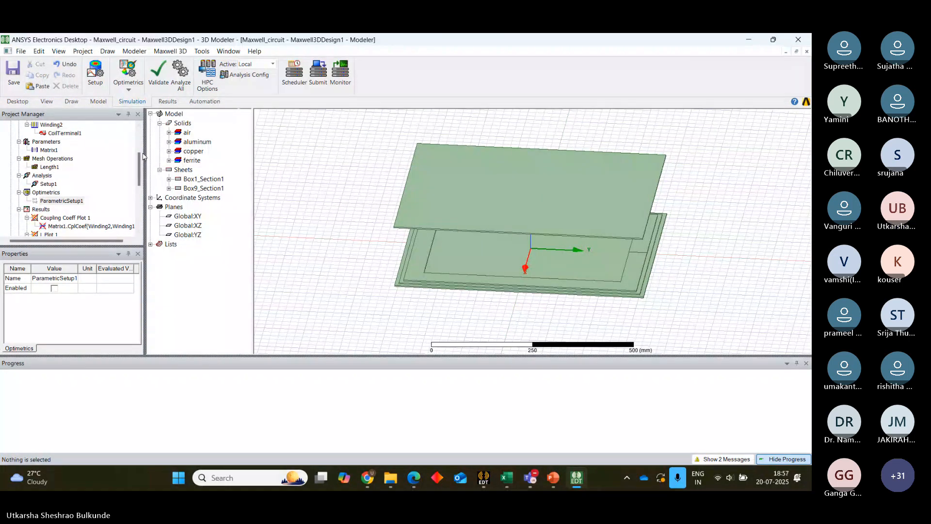
drag(146, 156, 153, 153)
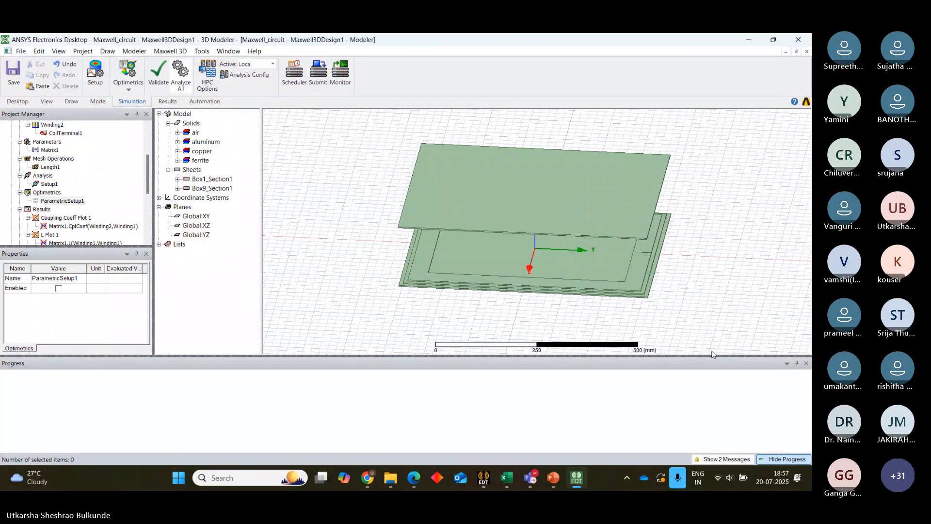
drag(712, 355, 714, 461)
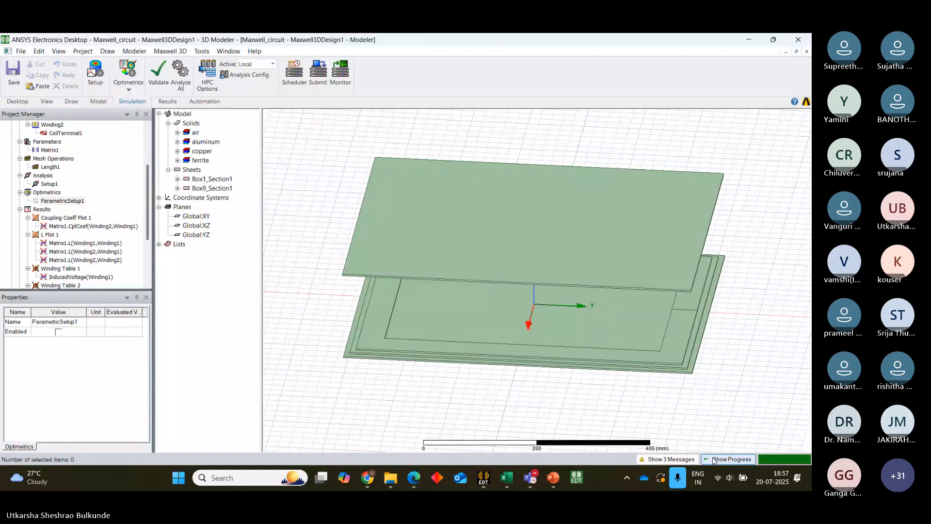
click(714, 459)
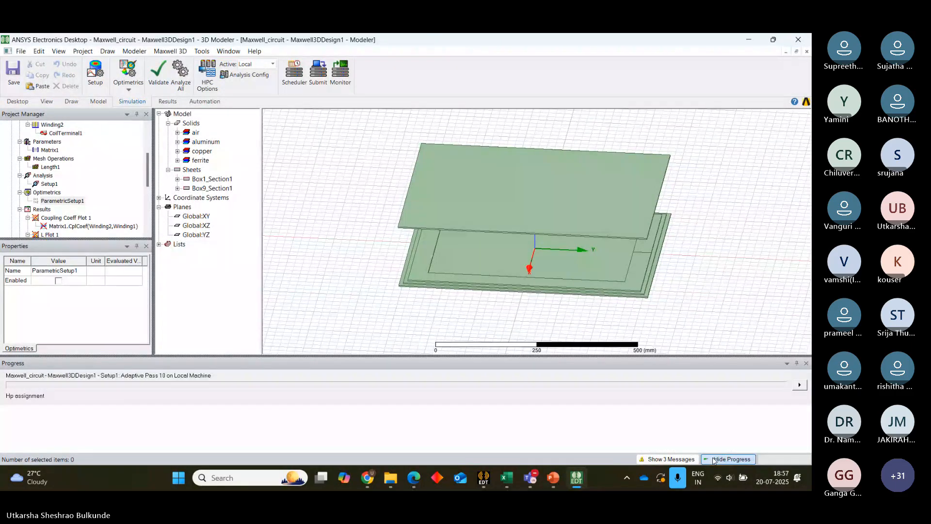
- Read the simulation messages for Maxwell3DDesign1, close them, and look through its results in the project tree
click(674, 460)
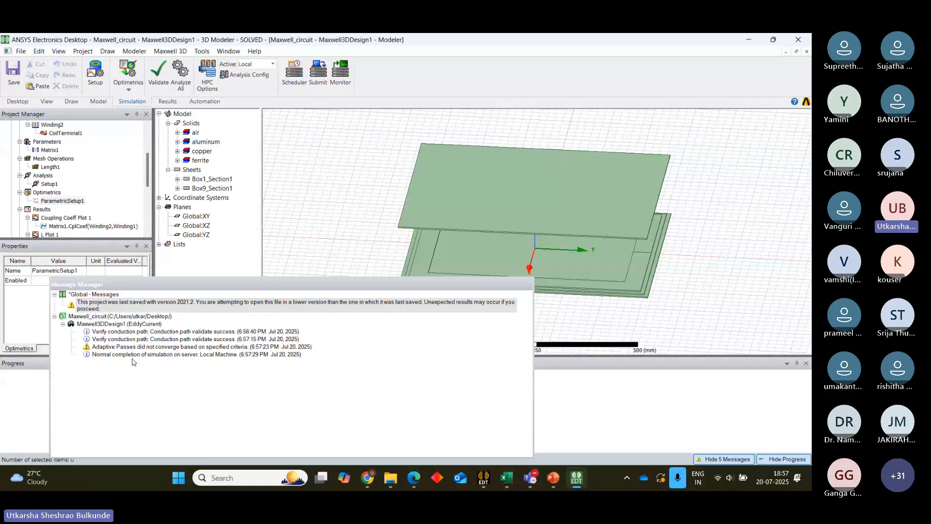
click(527, 285)
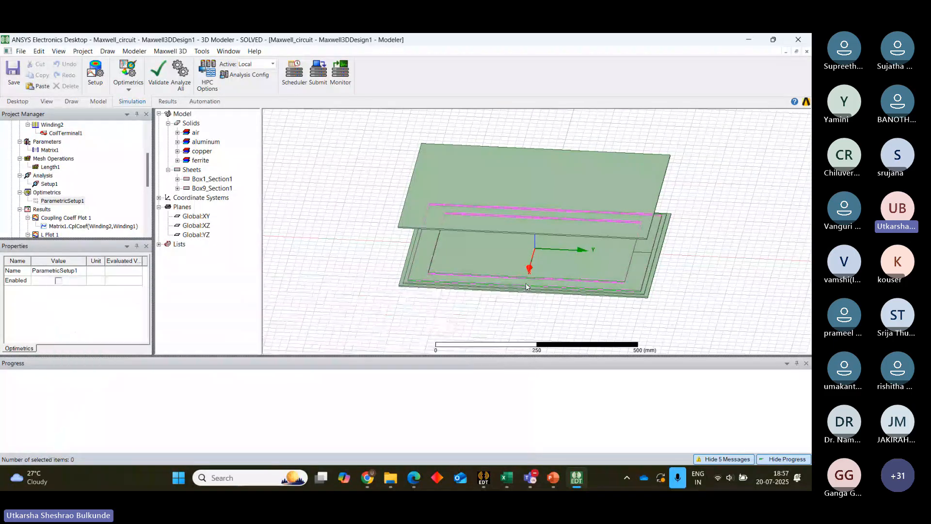
scroll(148, 171, down, 2)
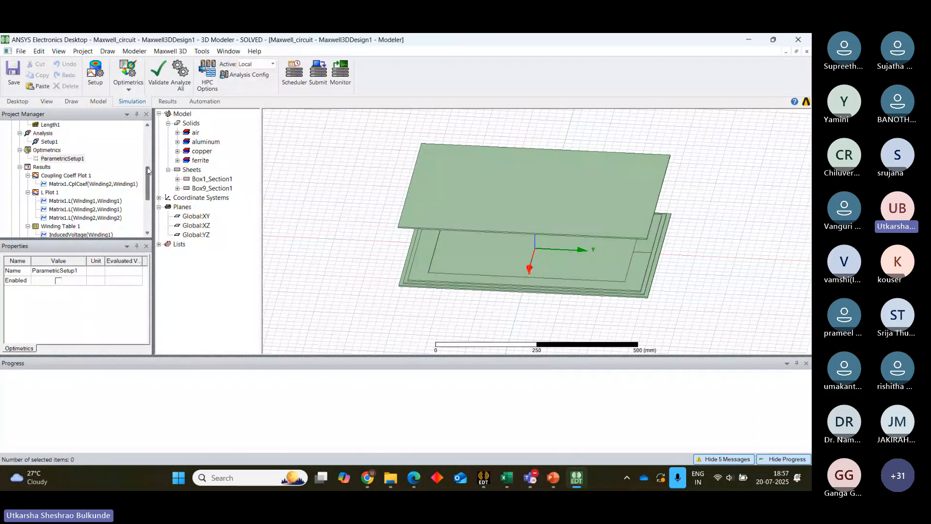
scroll(148, 171, up, 1)
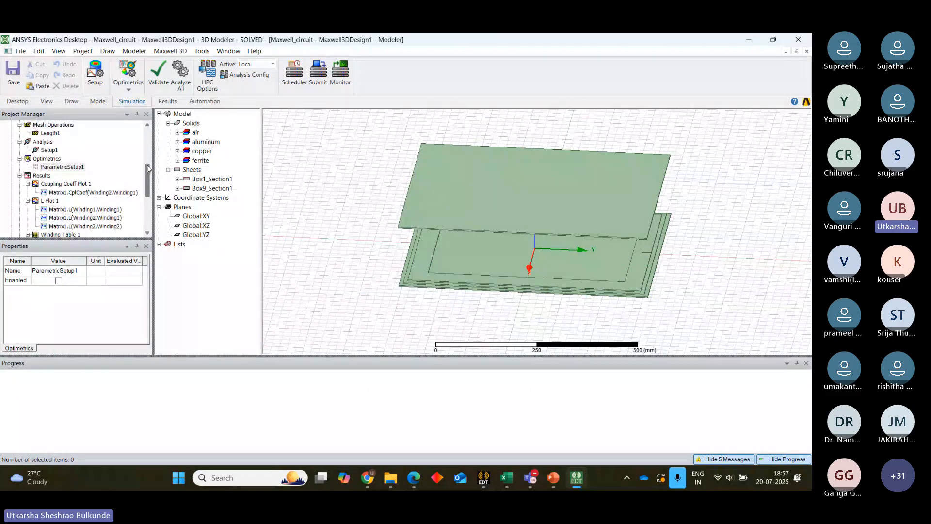
- Look over the commands available for Results and open the Maxwell_circuit_ckt schematic to review the external circuit
click(42, 176)
right_click(41, 179)
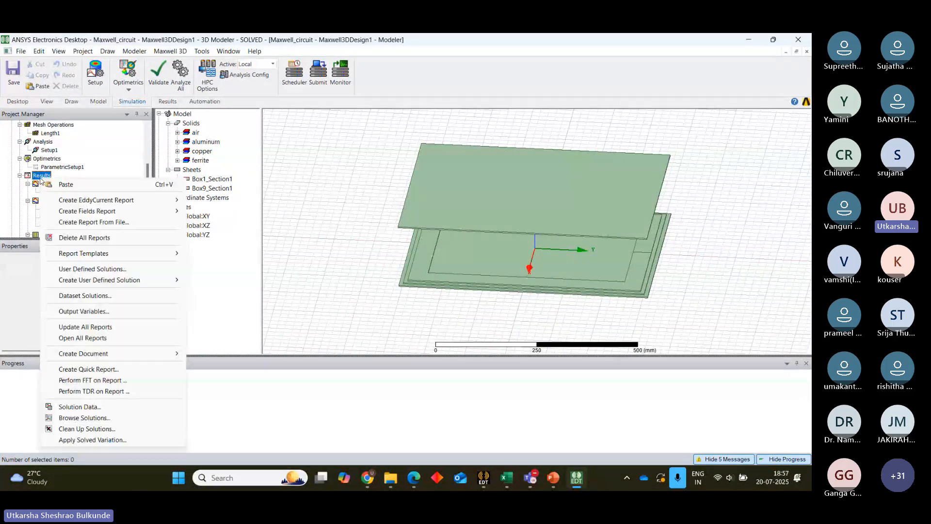
click(153, 172)
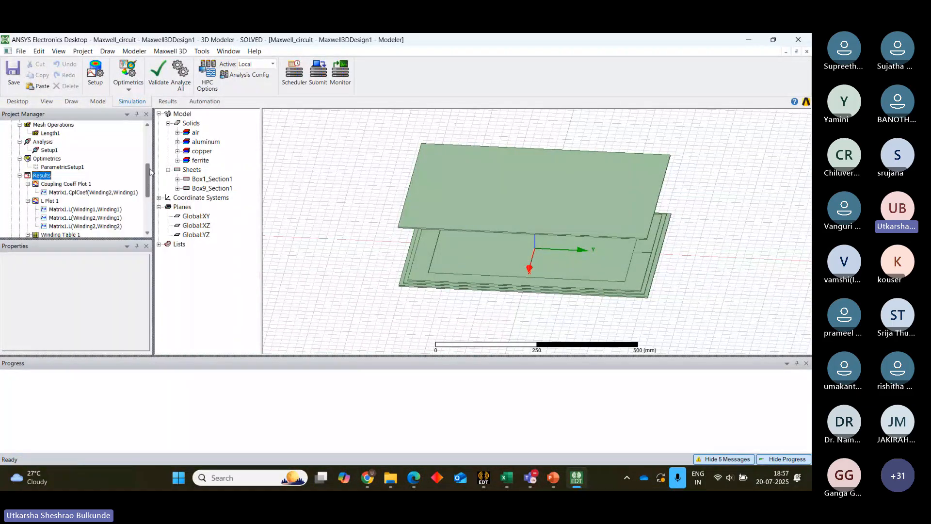
drag(150, 172, 149, 138)
double_click(51, 133)
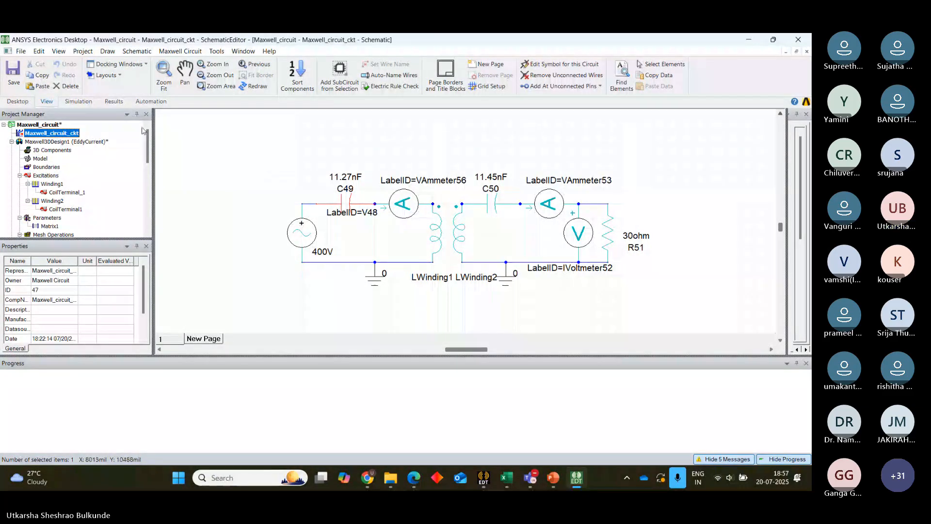
drag(148, 145, 149, 185)
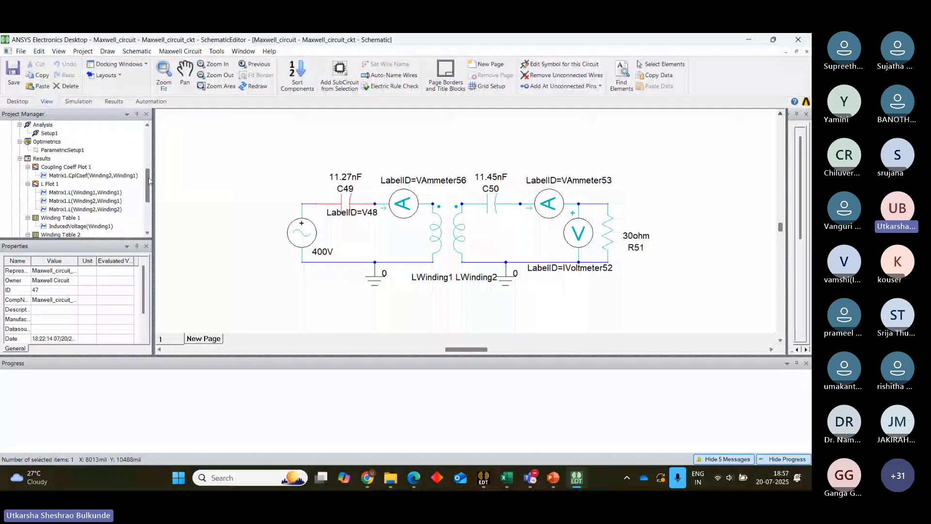
- Create an EddyCurrent data table of mag(NodeVoltage(IVoltmeter52)) using the Setup1 : LastAdaptive solution
right_click(45, 160)
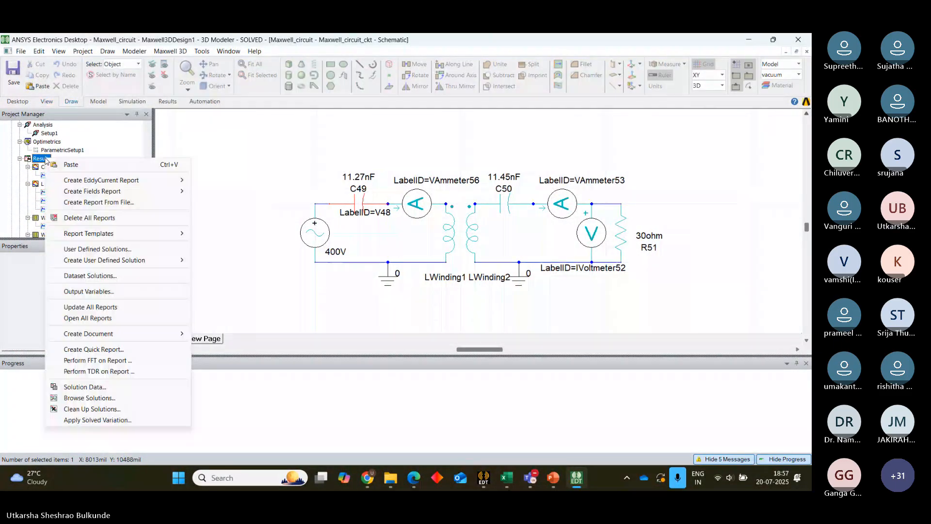
mouse_move(131, 184)
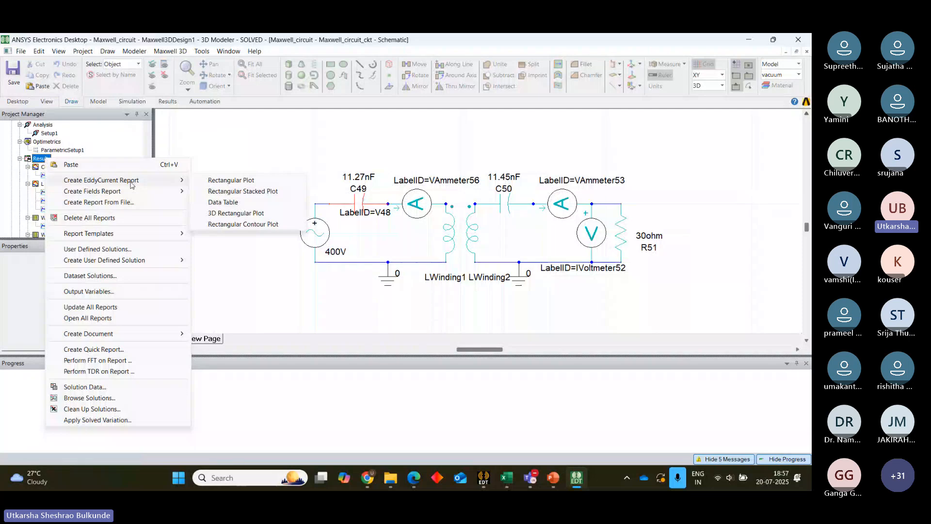
click(231, 180)
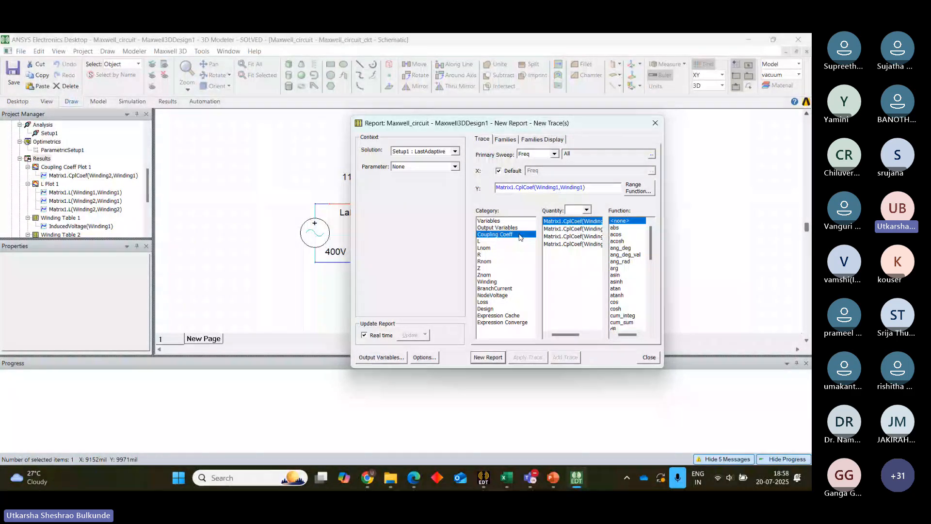
click(496, 296)
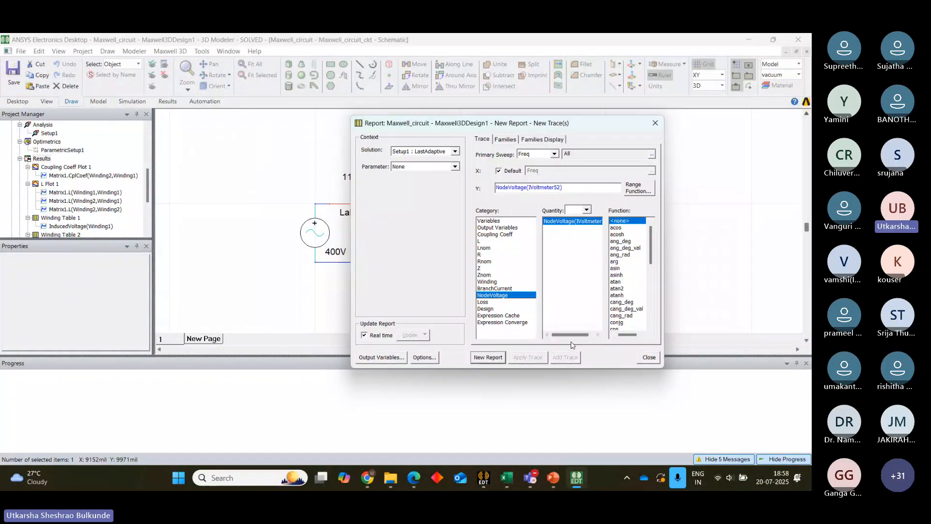
drag(570, 335, 583, 335)
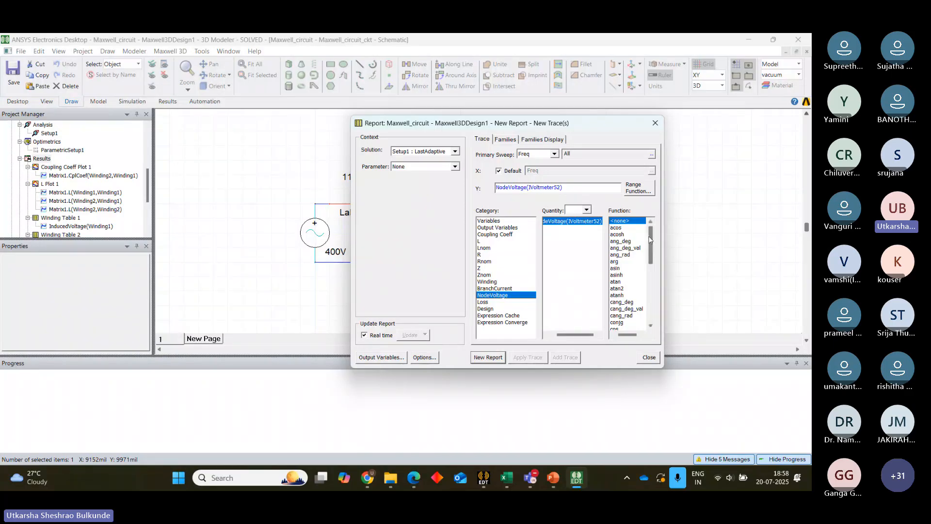
drag(651, 243, 655, 317)
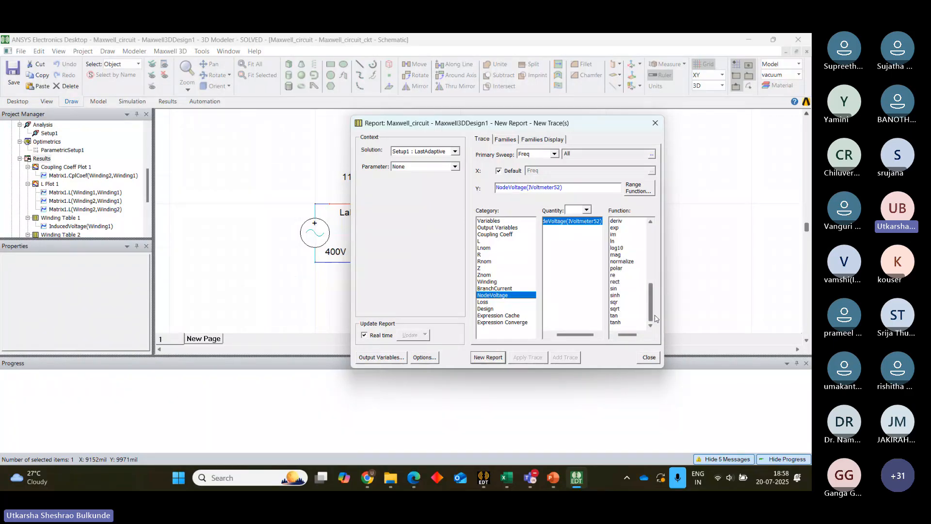
click(621, 256)
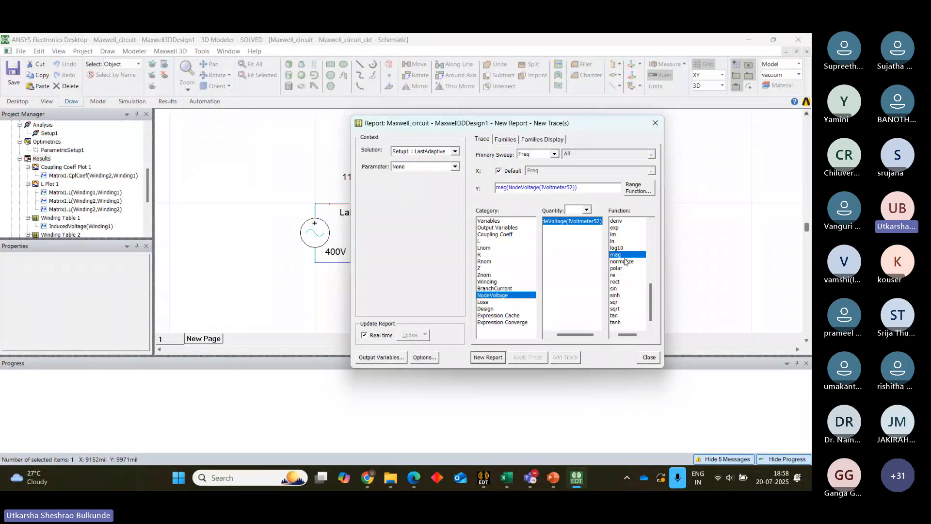
click(488, 357)
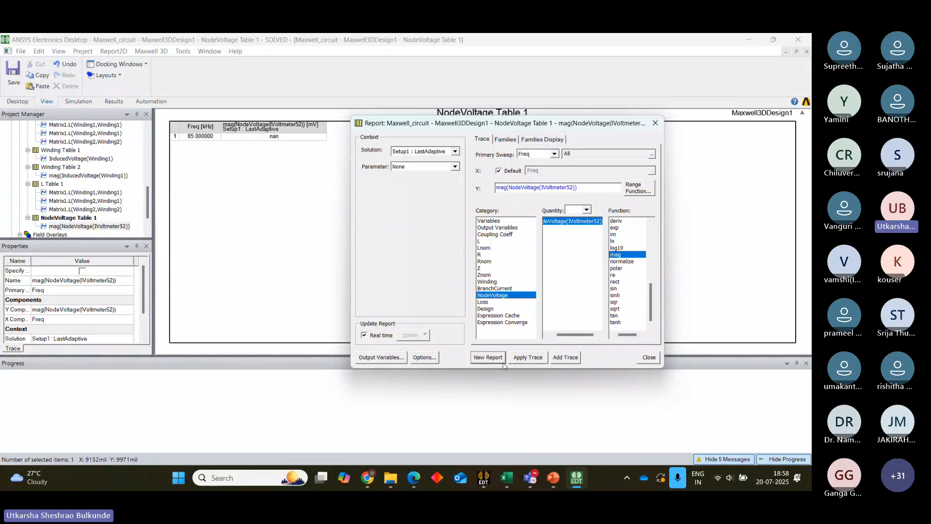
- Create a second identical node voltage table, check its primary sweep options, and review the first table's trace definition
click(496, 360)
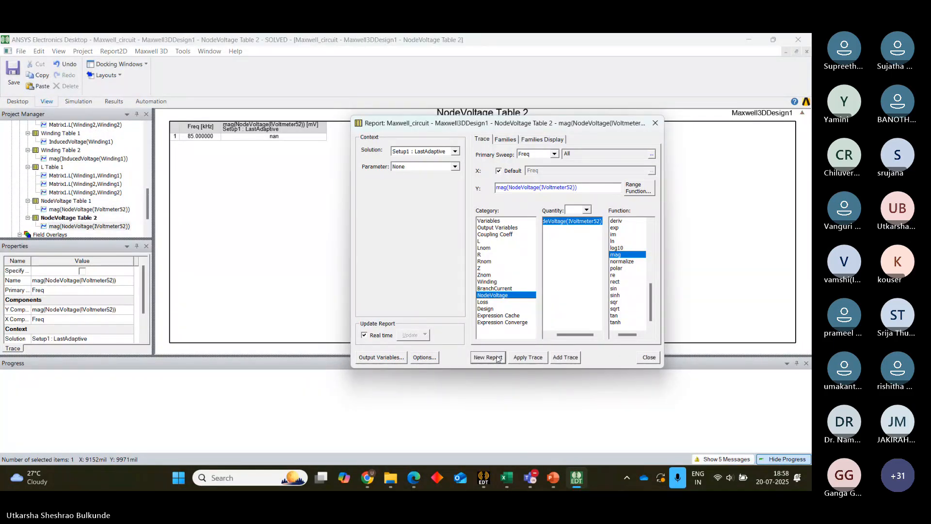
click(555, 154)
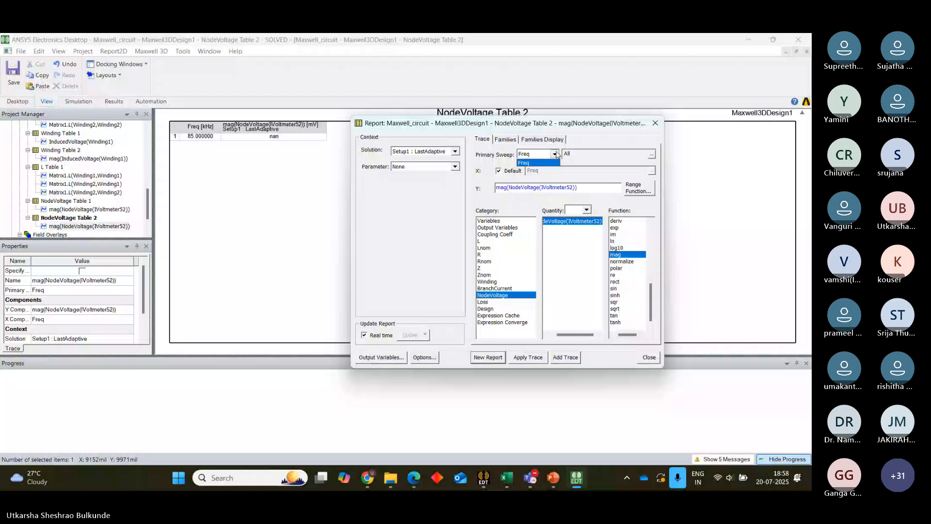
click(529, 162)
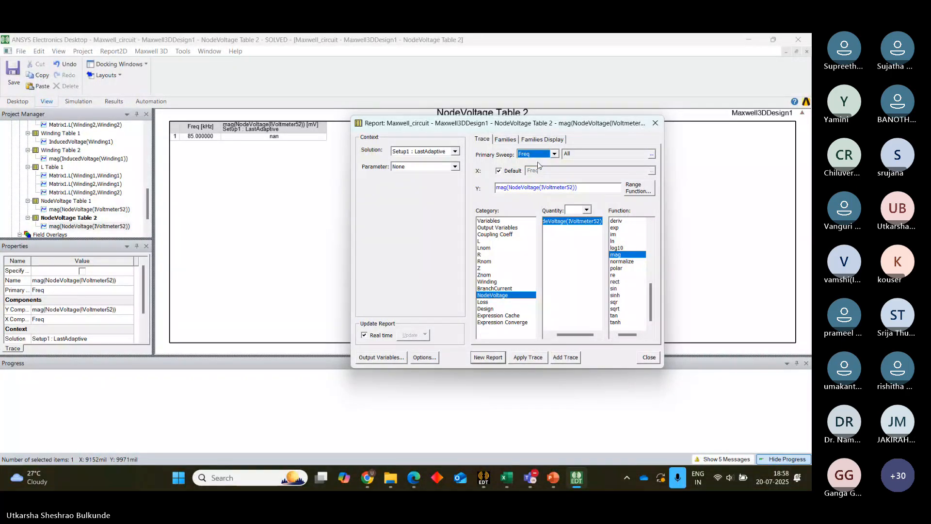
double_click(86, 209)
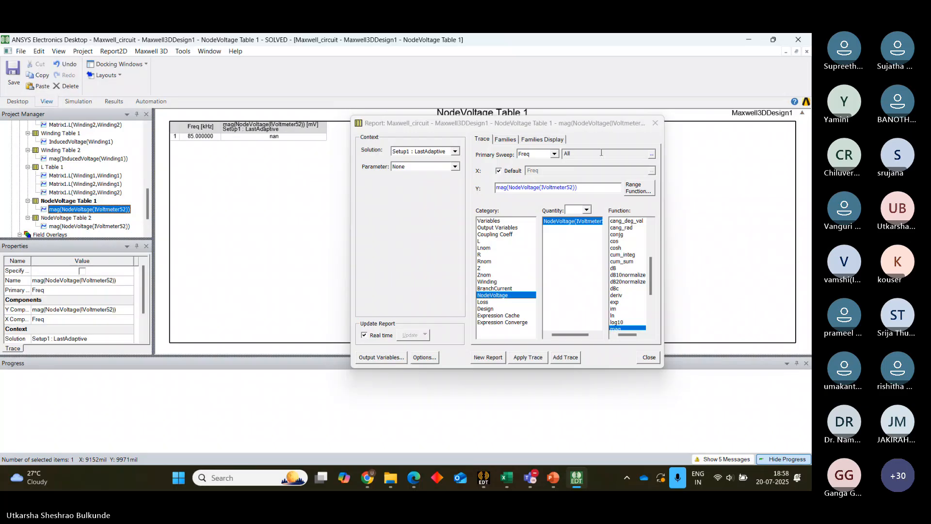
click(660, 129)
- Delete the node voltage traces along with NodeVoltage Table 1 and NodeVoltage Table 2 from the results
right_click(66, 209)
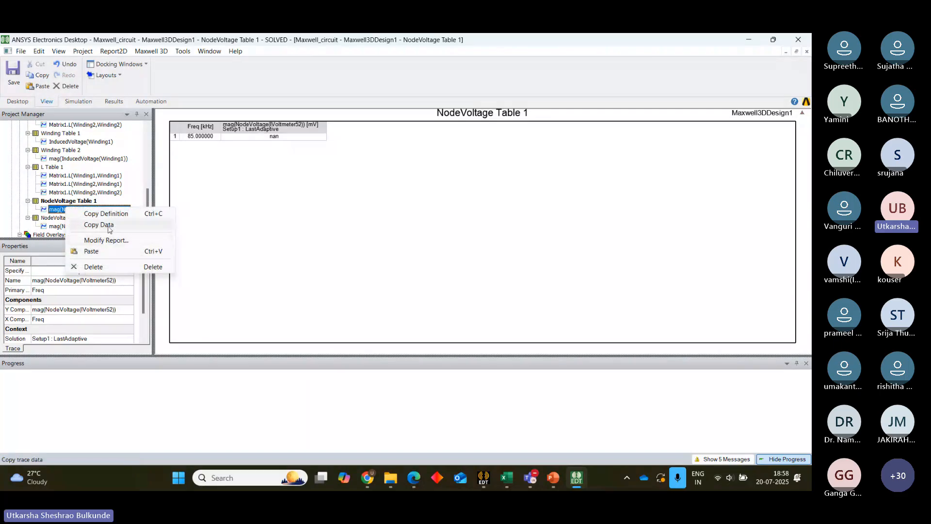
click(93, 267)
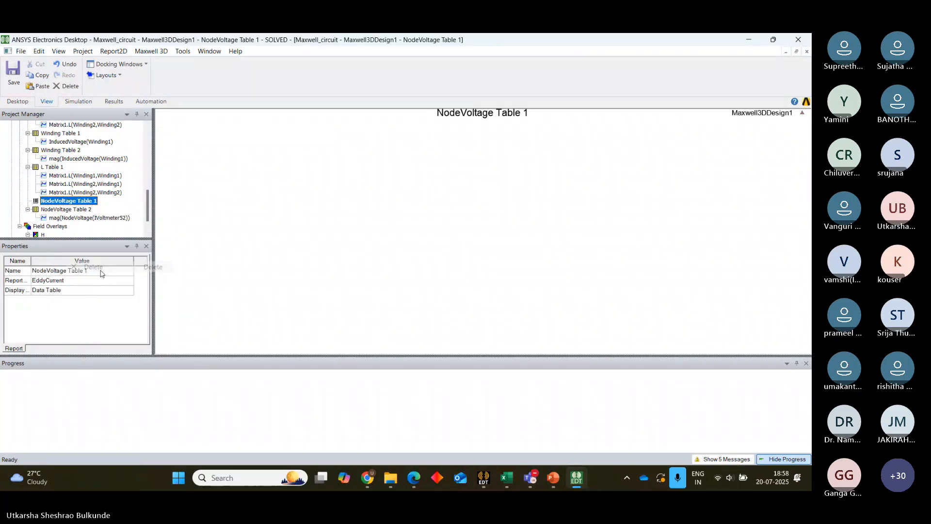
right_click(68, 219)
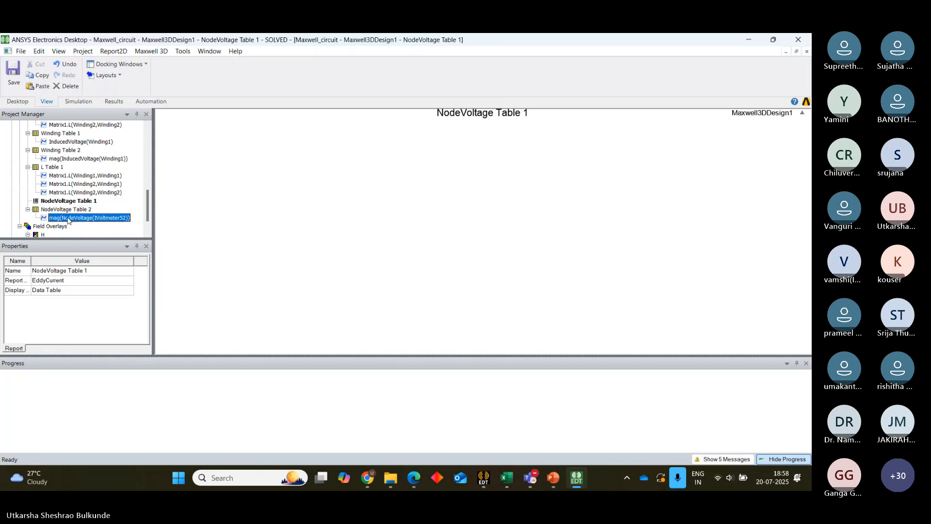
click(93, 277)
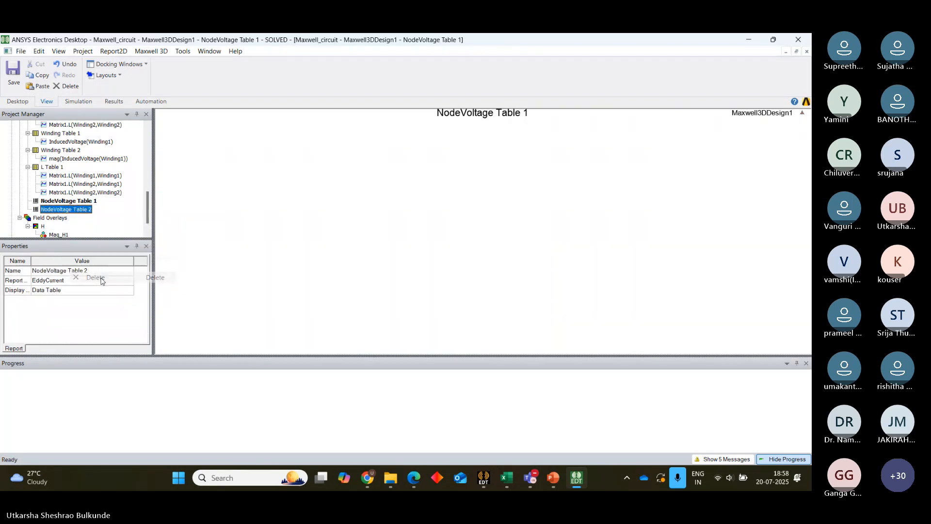
click(79, 203)
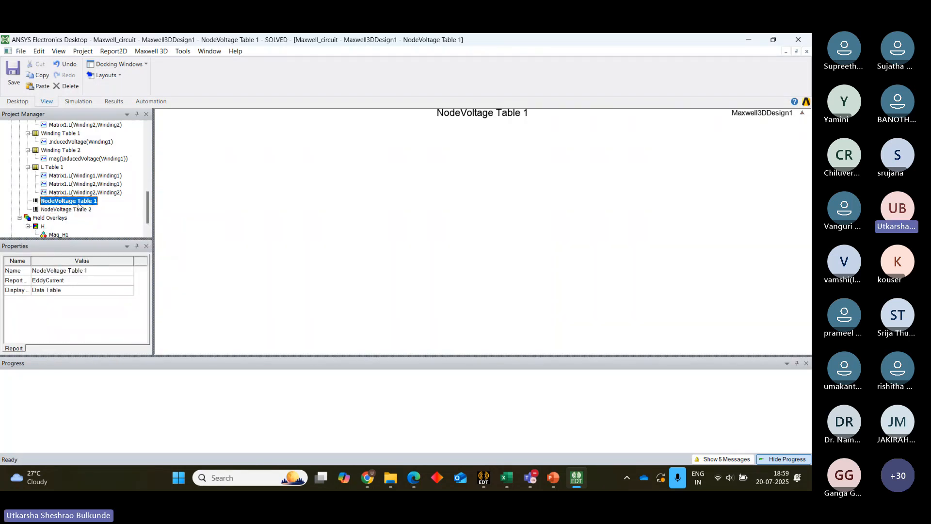
right_click(79, 205)
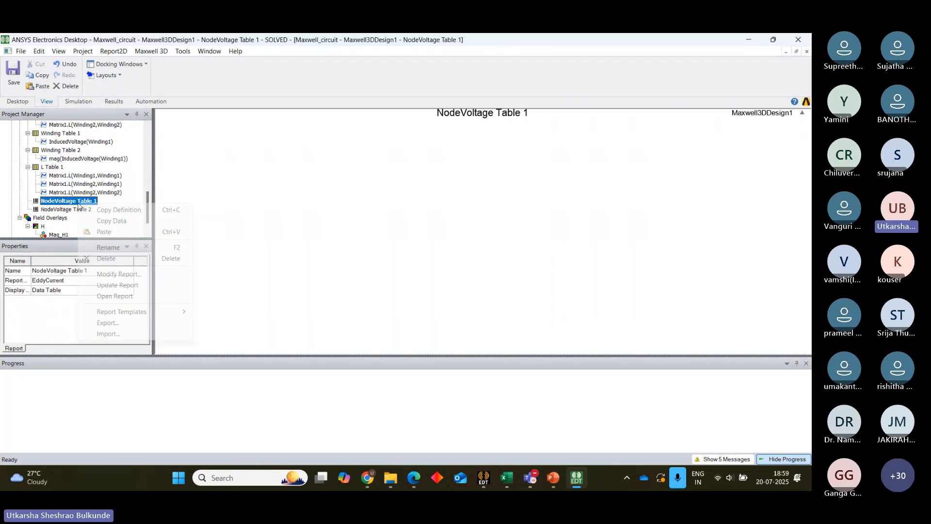
click(112, 264)
right_click(76, 206)
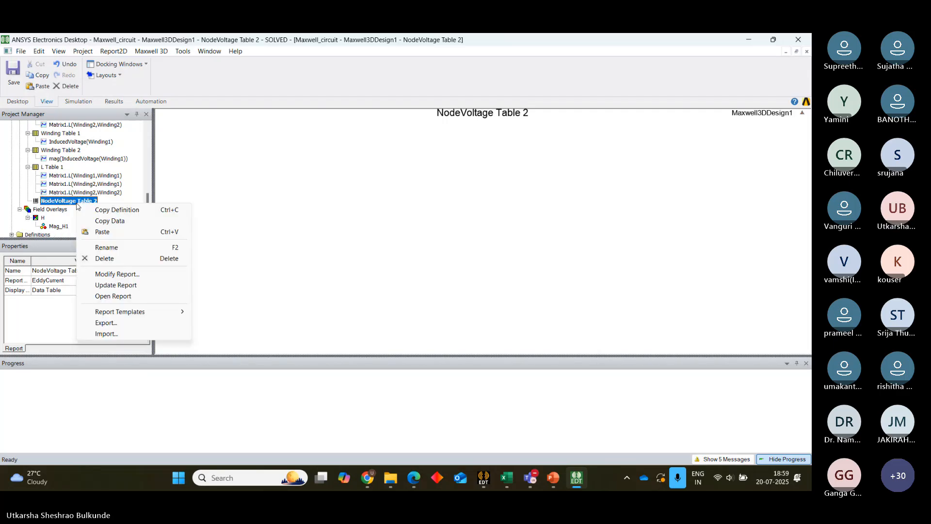
click(104, 259)
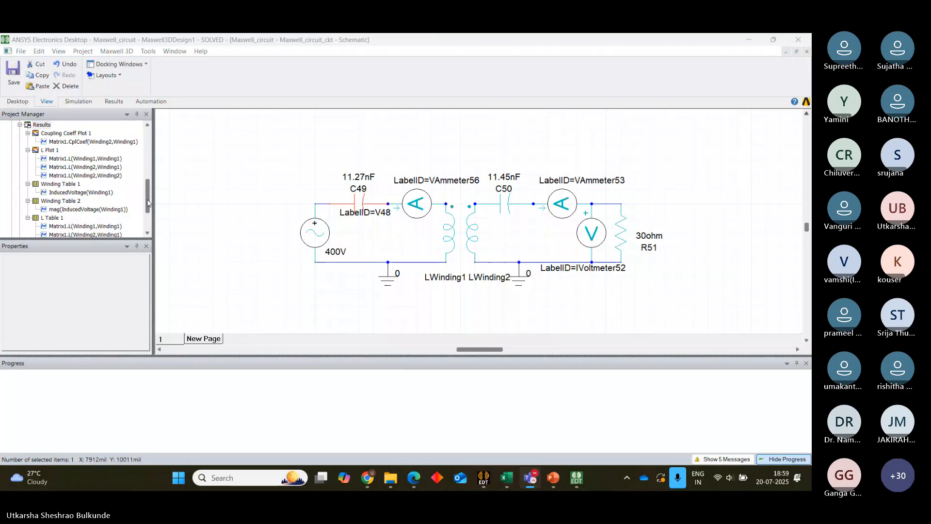
- View the Maxwell3DDesign1 model, return to the Maxwell_circuit_ckt schematic, and inspect the parameters of sinusoidal source V48
drag(148, 203, 147, 148)
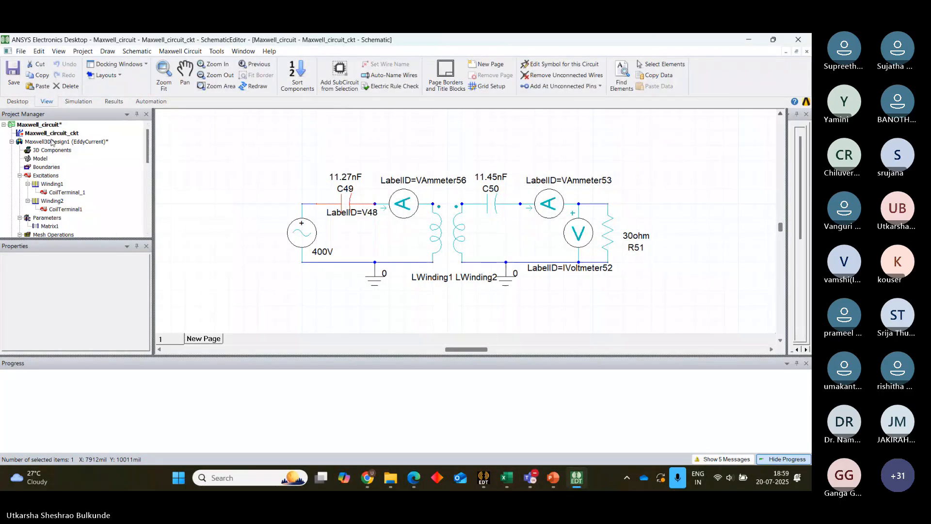
double_click(51, 142)
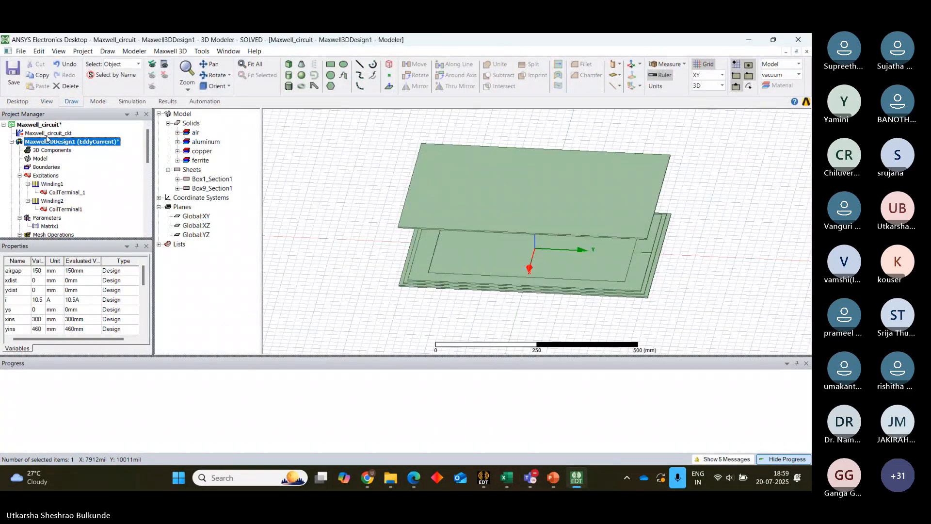
double_click(46, 134)
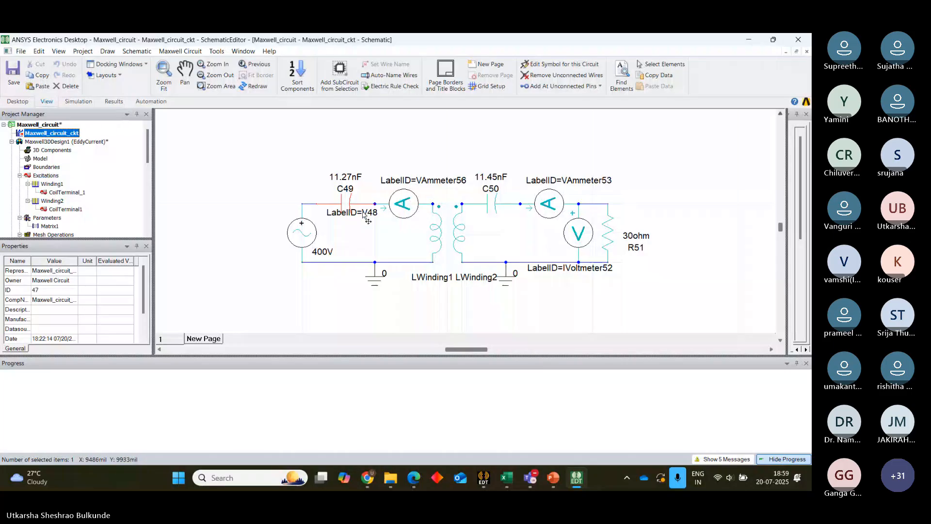
double_click(305, 238)
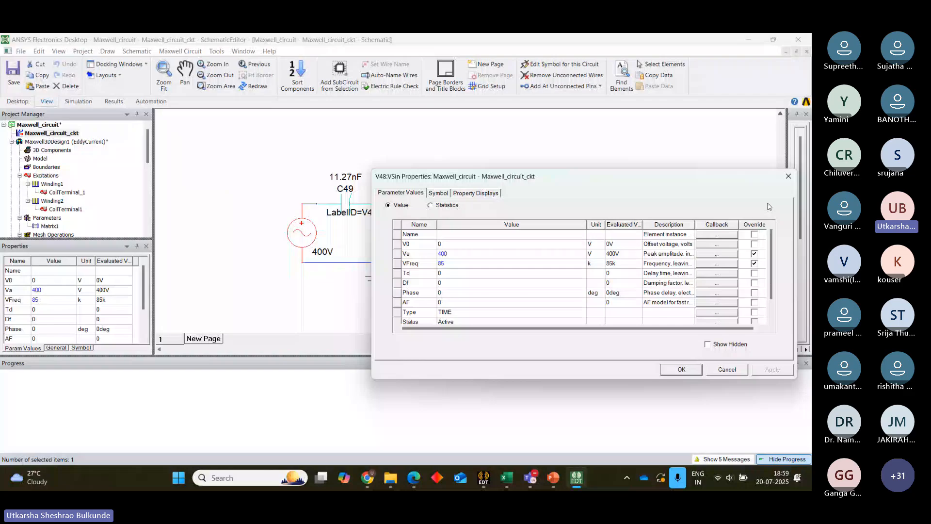
click(788, 176)
- Inspect the excitation settings of CoilTerminal_1, Winding1 and Winding2 in Maxwell3DDesign1 without changing them
drag(148, 148, 148, 157)
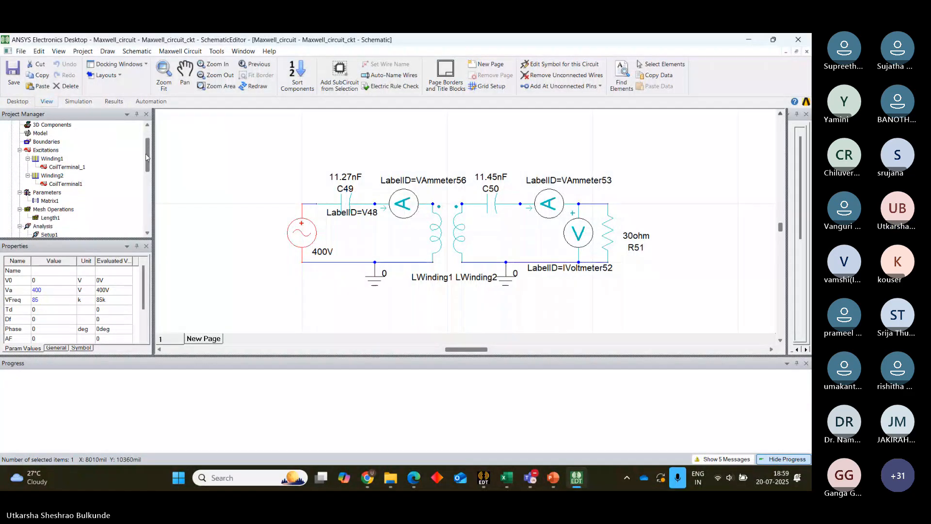
click(49, 150)
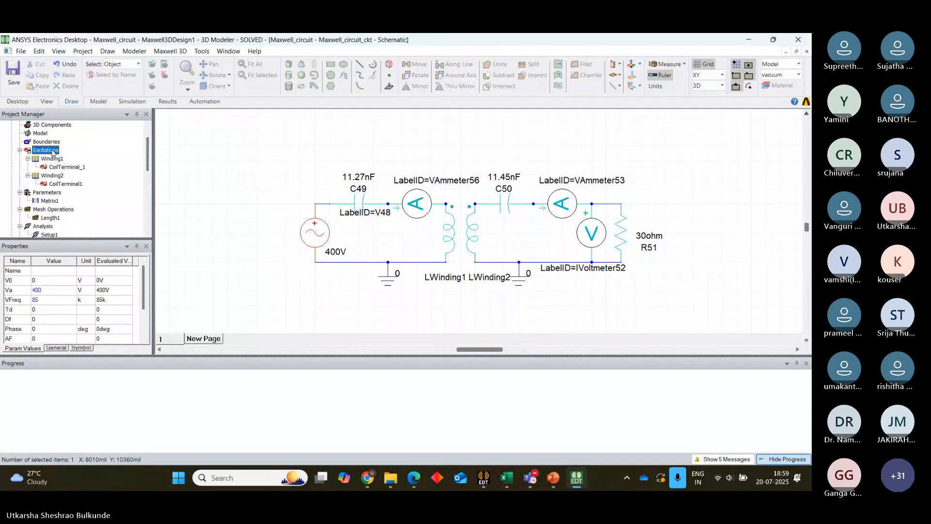
right_click(53, 152)
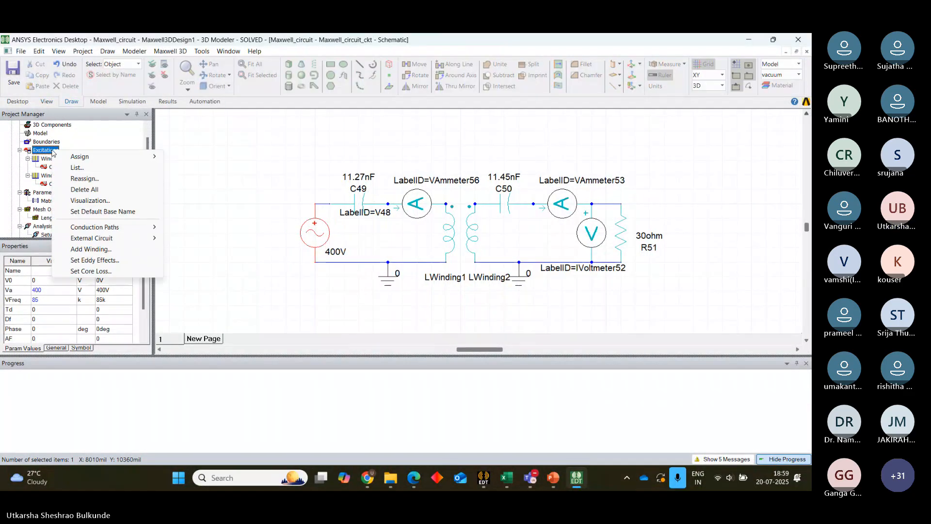
click(178, 158)
double_click(66, 168)
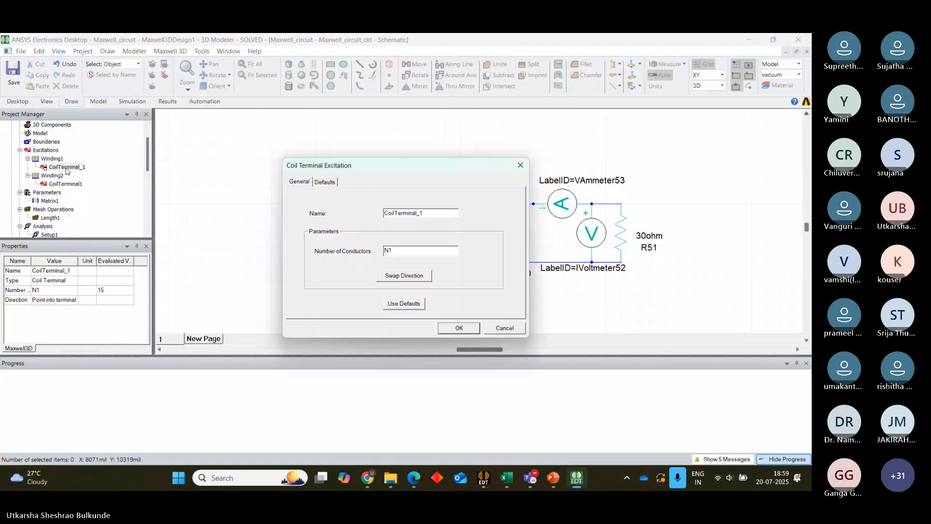
click(521, 166)
double_click(48, 159)
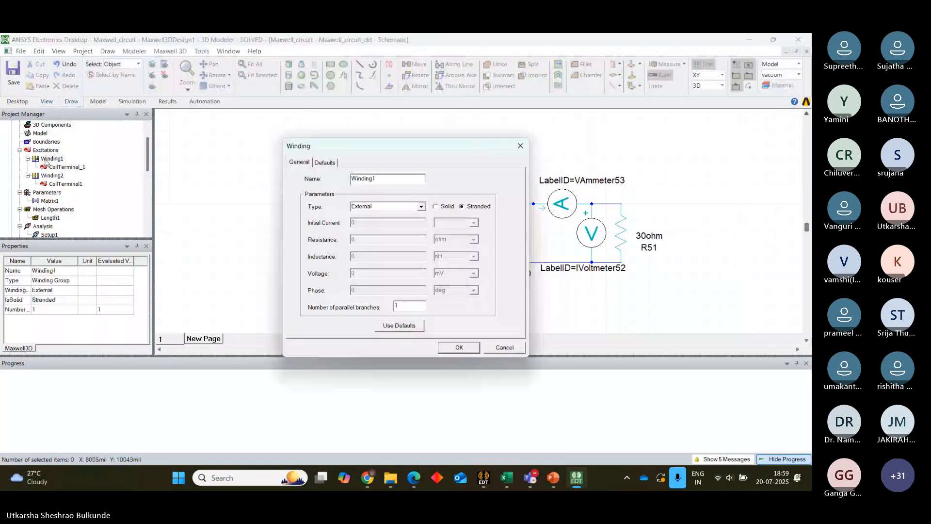
click(520, 146)
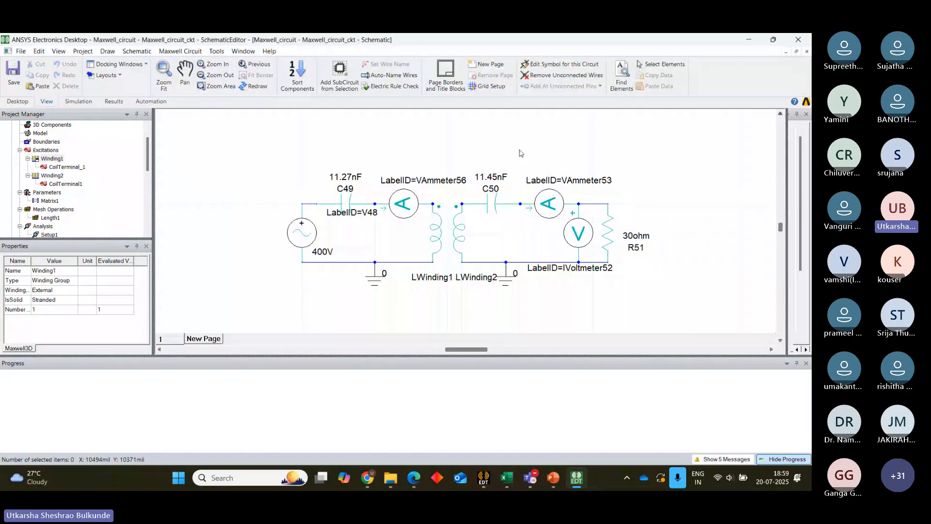
double_click(50, 176)
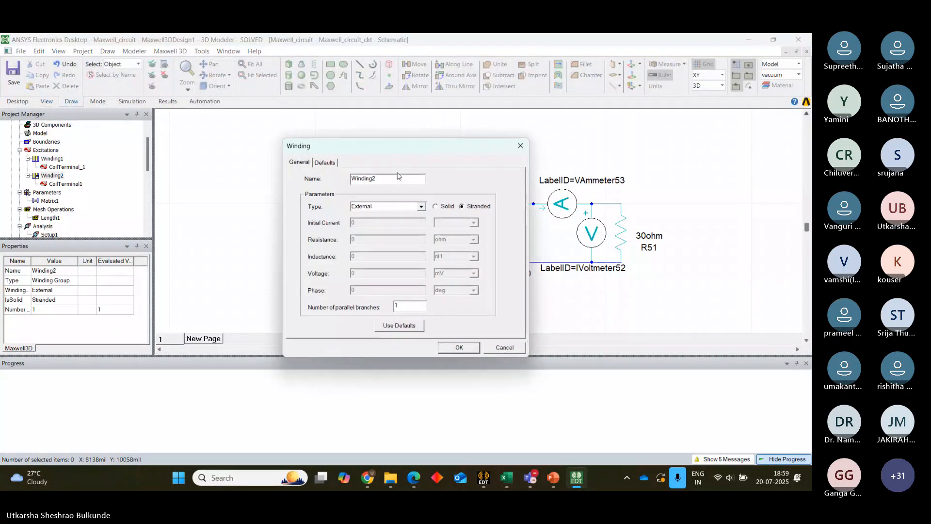
click(521, 145)
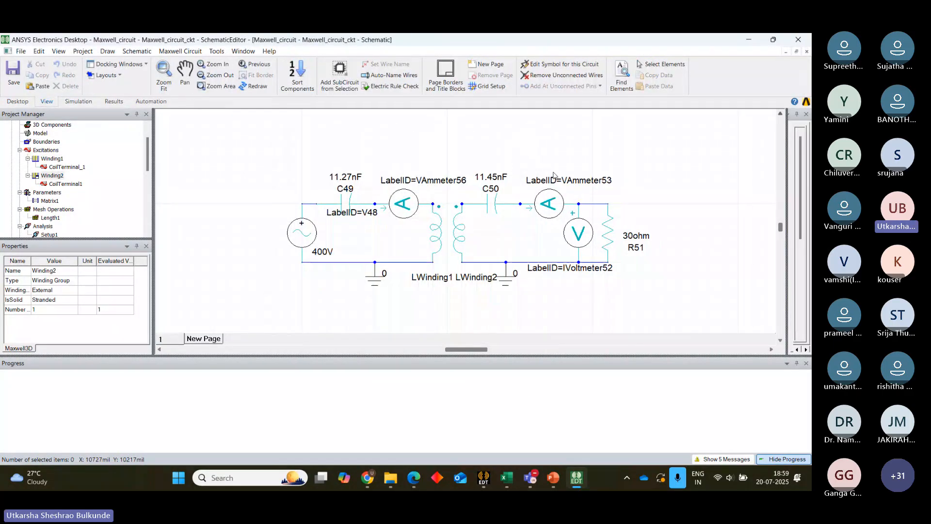
- Move voltmeter IVoltmeter52 slightly right and load resistor R51 well clear of it in the secondary circuit
mouse_move(590, 236)
mouse_down()
mouse_move(601, 237)
mouse_move(588, 238)
mouse_up()
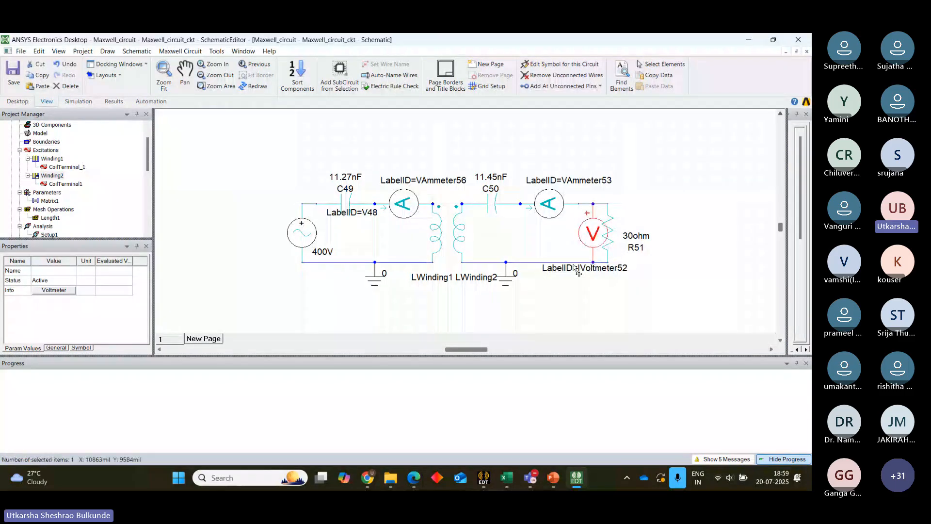
drag(611, 230, 611, 208)
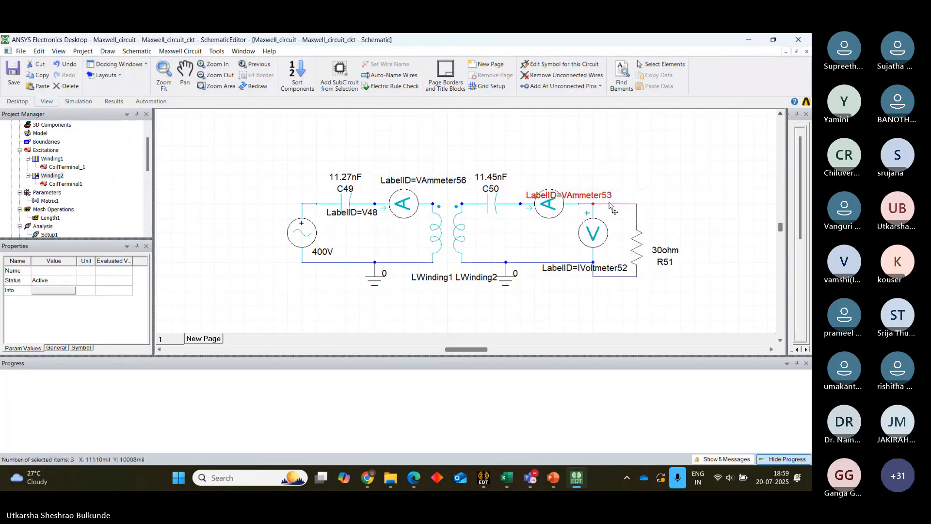
click(646, 235)
drag(639, 236, 683, 233)
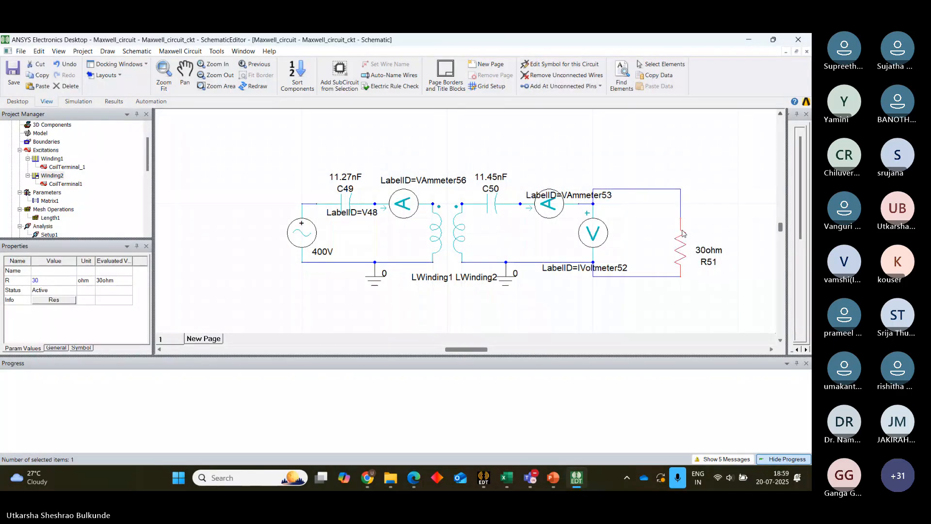
- Align the upper wire to R51 with the ammeter line and place the IVoltmeter52 label below the lower wire
click(631, 194)
click(624, 190)
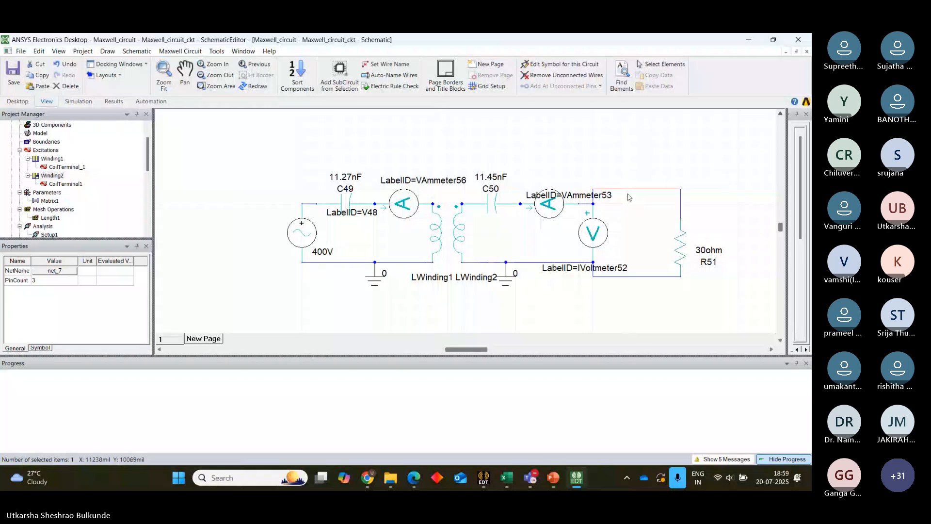
drag(624, 190, 625, 204)
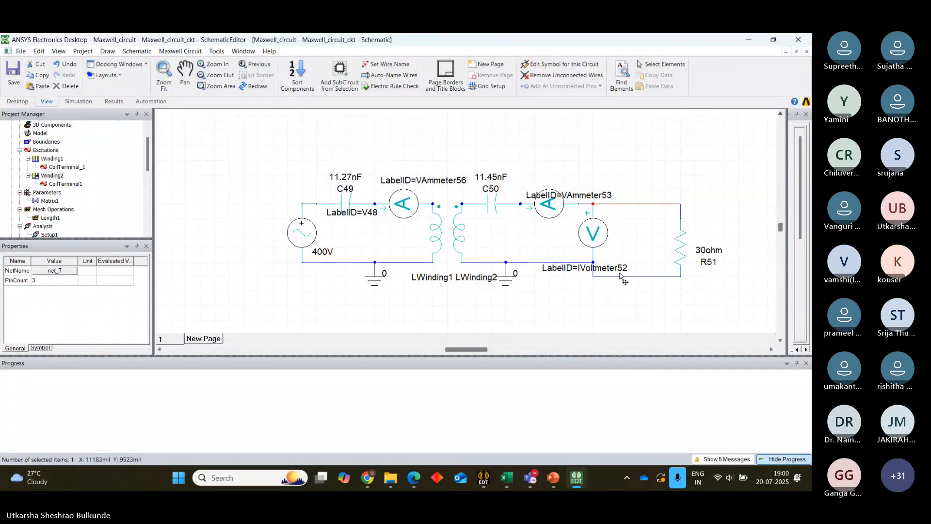
drag(621, 278, 618, 292)
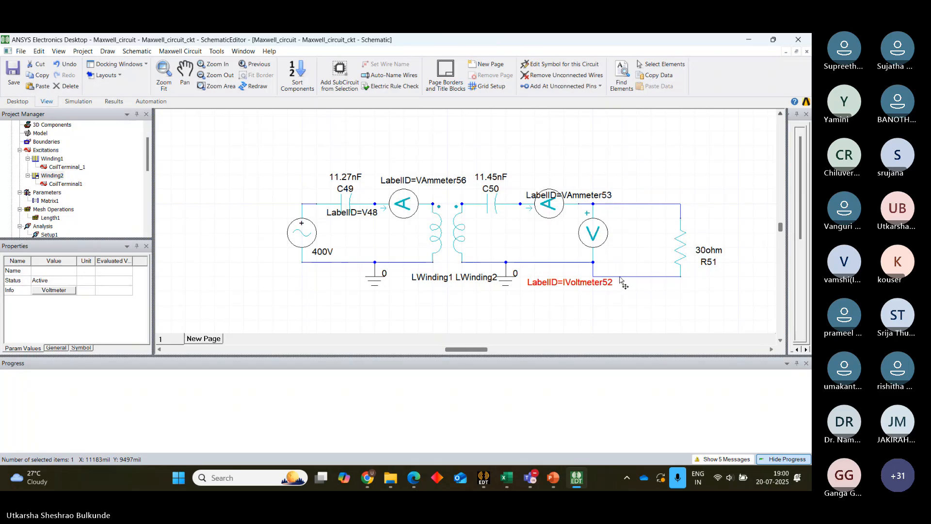
click(621, 278)
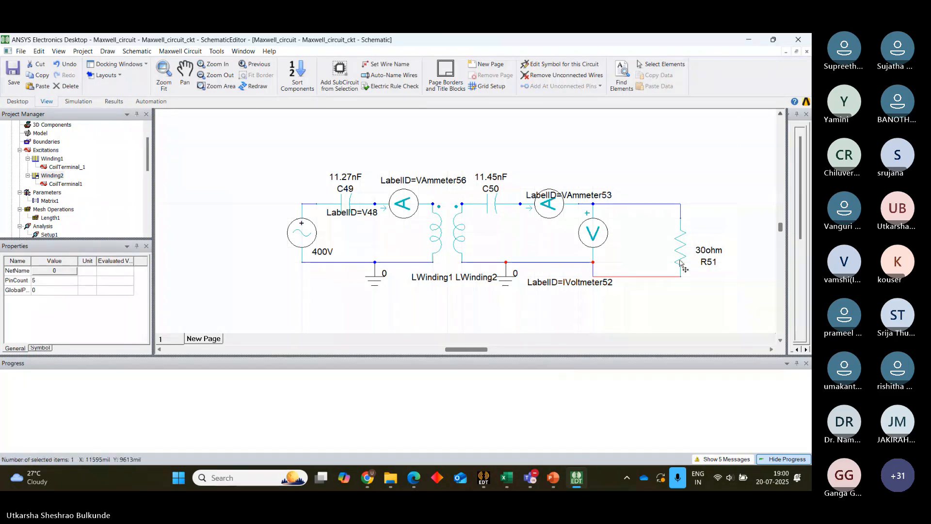
- Raise resistor R51 level with the voltmeter and straighten its upper and lower connecting wires
click(678, 241)
drag(677, 241, 678, 230)
click(691, 271)
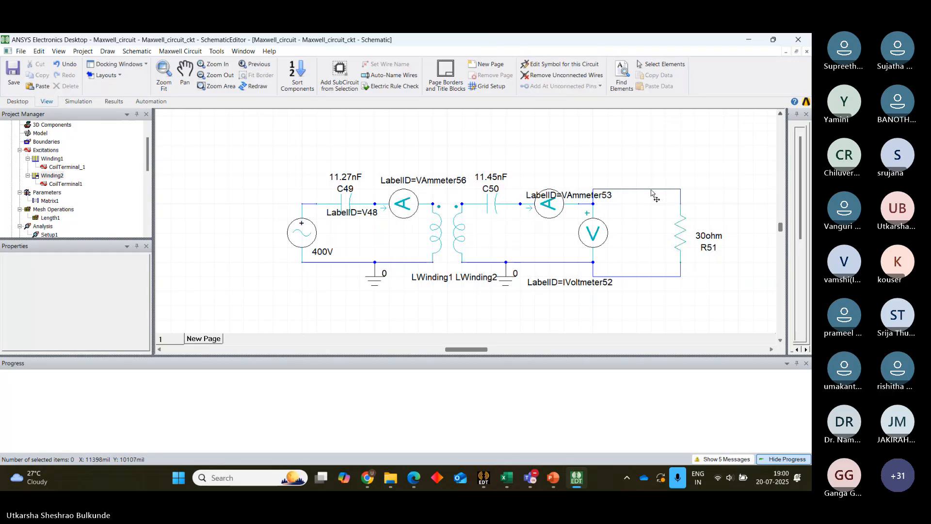
drag(652, 191, 652, 204)
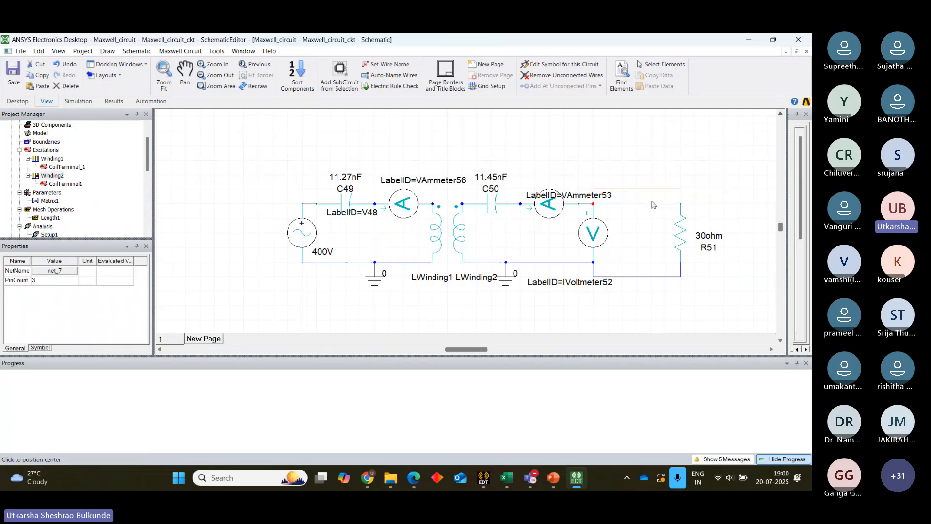
click(637, 279)
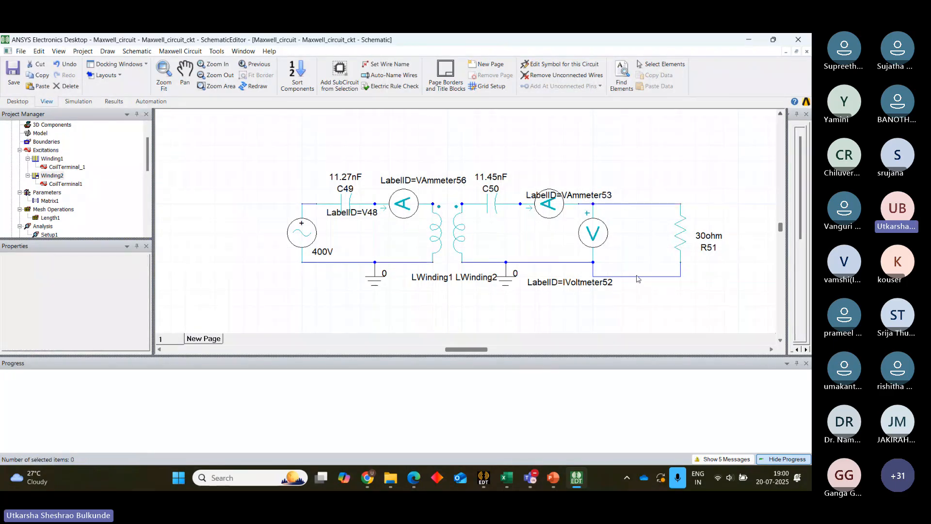
click(633, 276)
drag(632, 279, 630, 266)
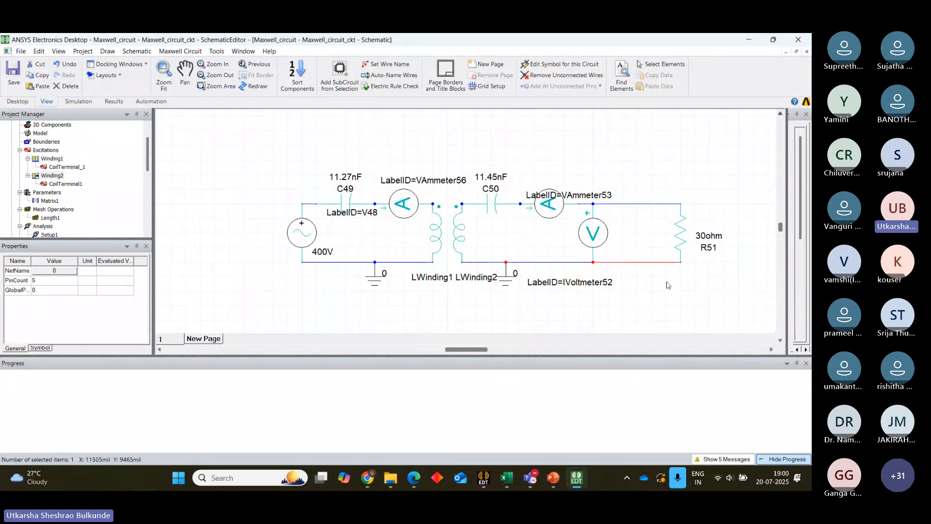
- Export the circuit netlist to the Desktop as maxwell_circuit.sph, replacing the existing file
click(171, 52)
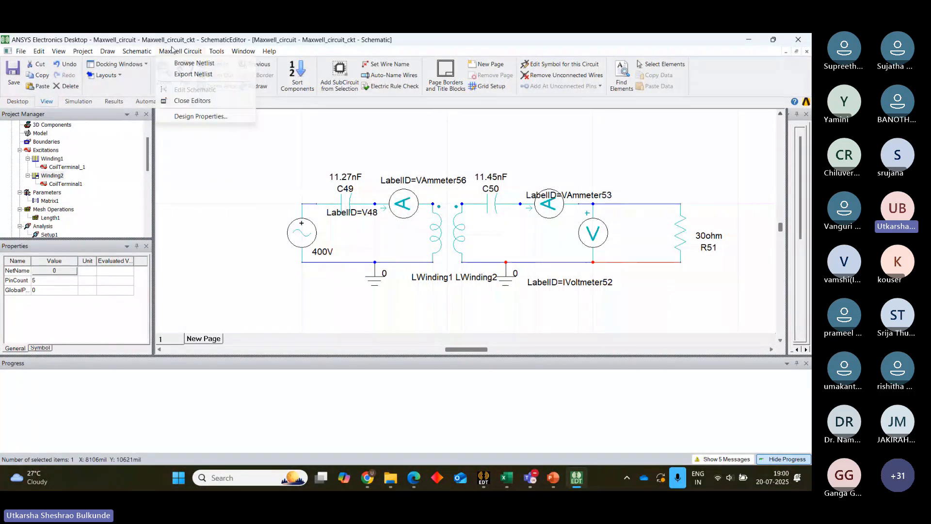
click(197, 75)
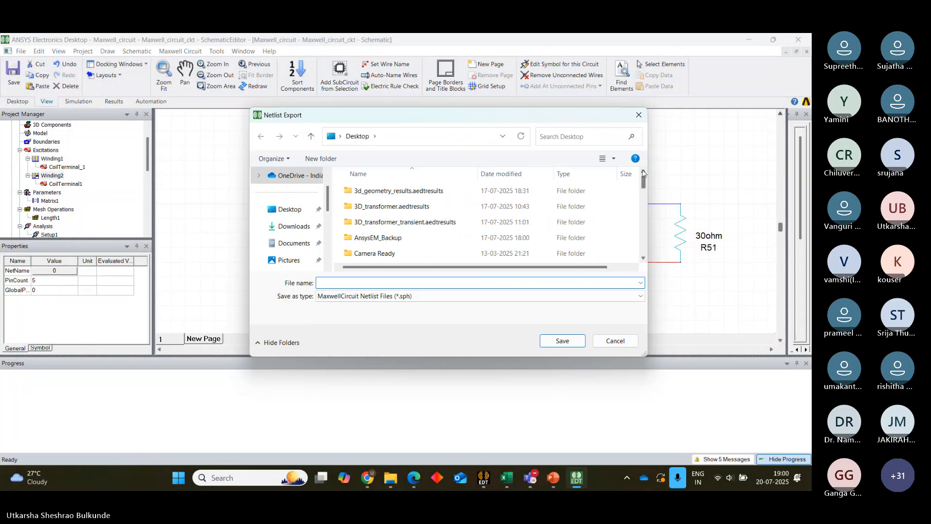
drag(644, 189, 651, 252)
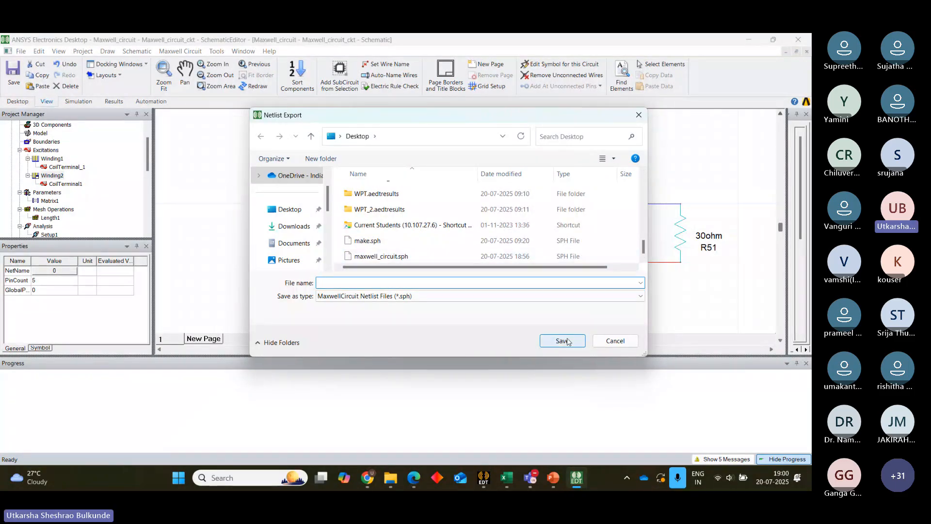
click(422, 256)
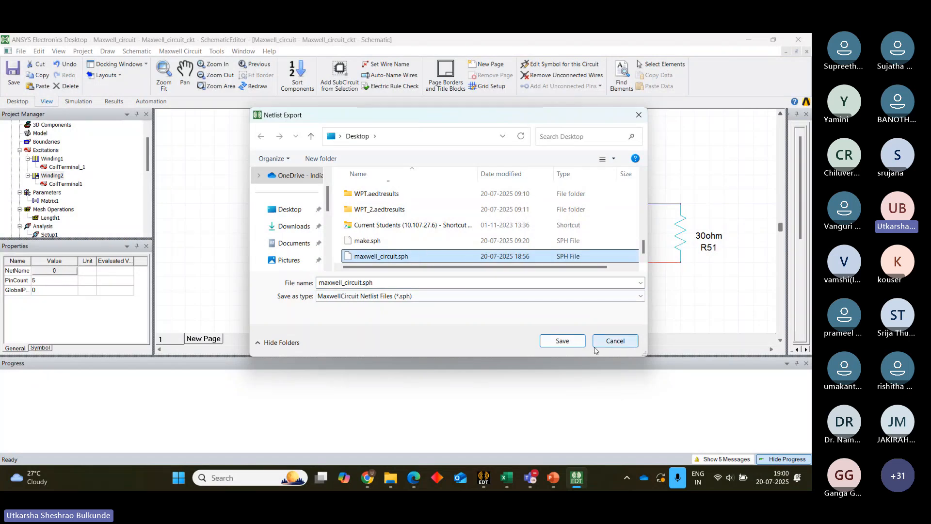
click(562, 341)
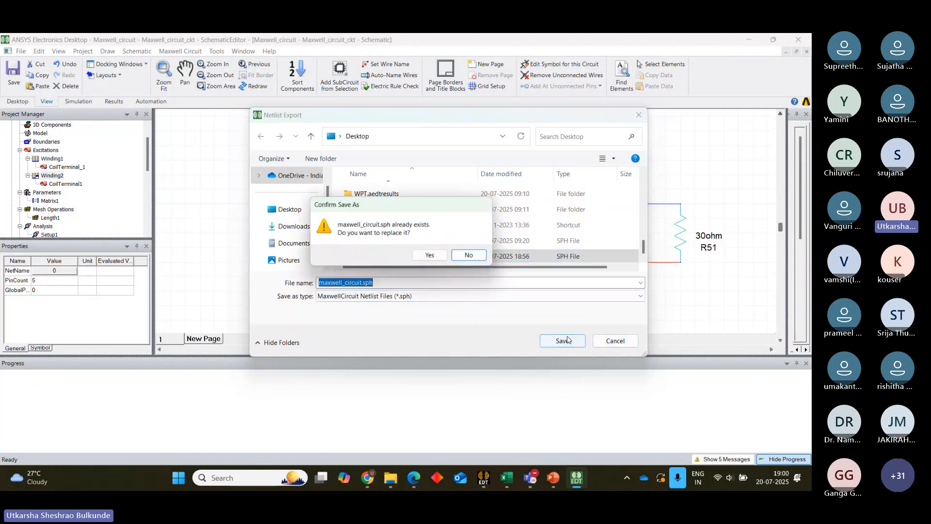
click(431, 255)
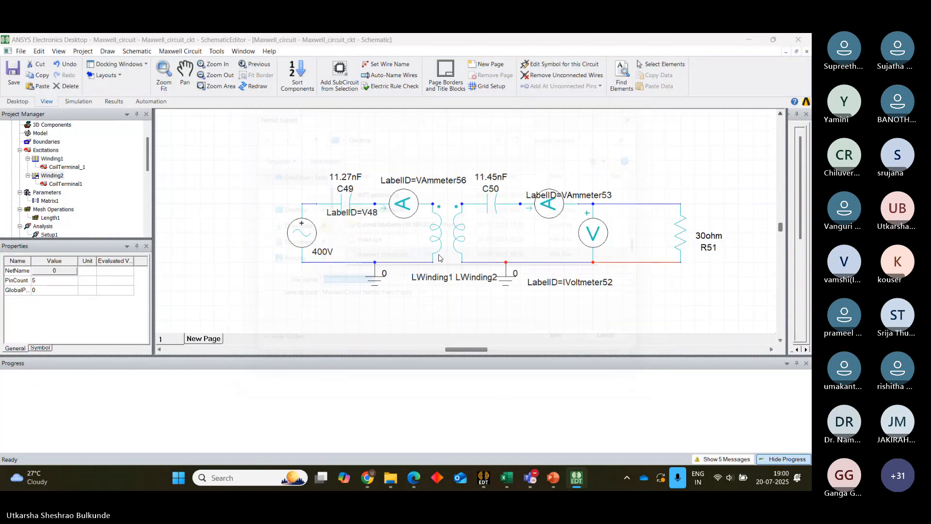
- Import the maxwell_circuit.sph netlist as the external circuit for the Maxwell3DDesign1 excitations and accept the winding assignments
right_click(45, 152)
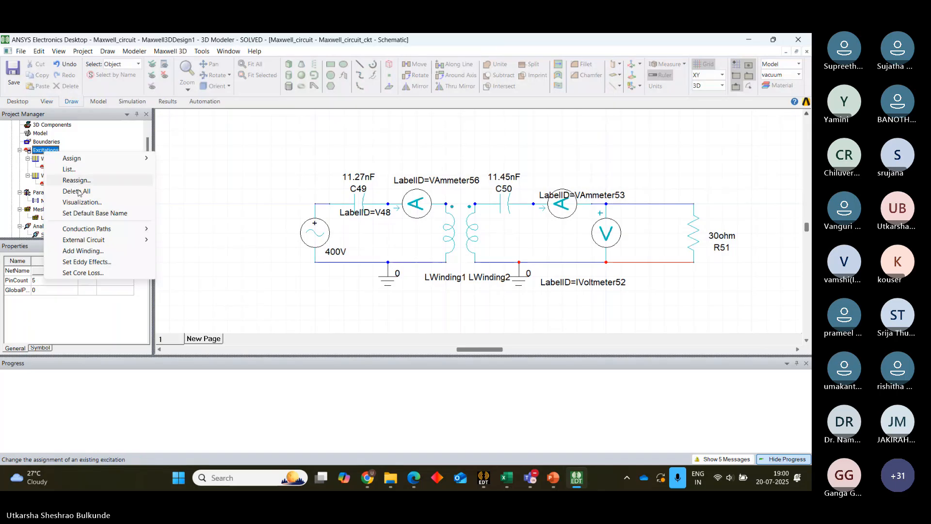
mouse_move(92, 240)
click(197, 240)
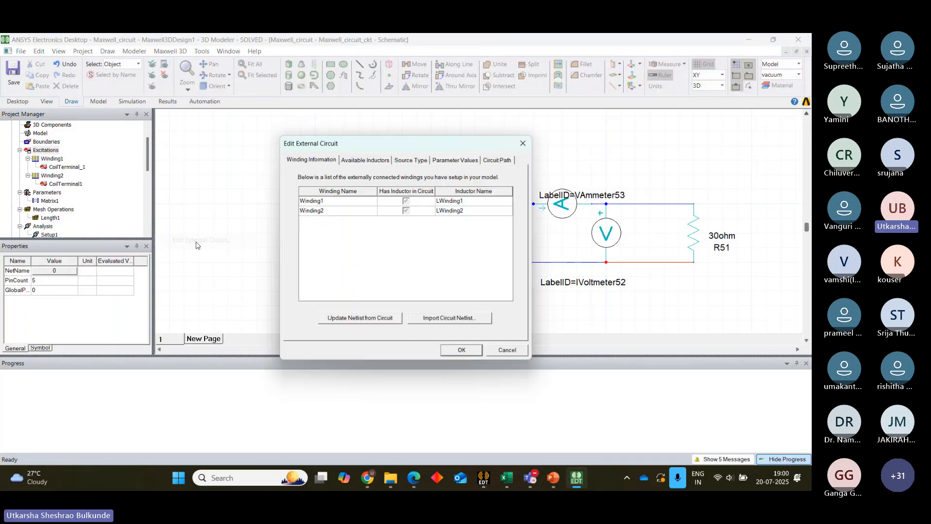
click(445, 318)
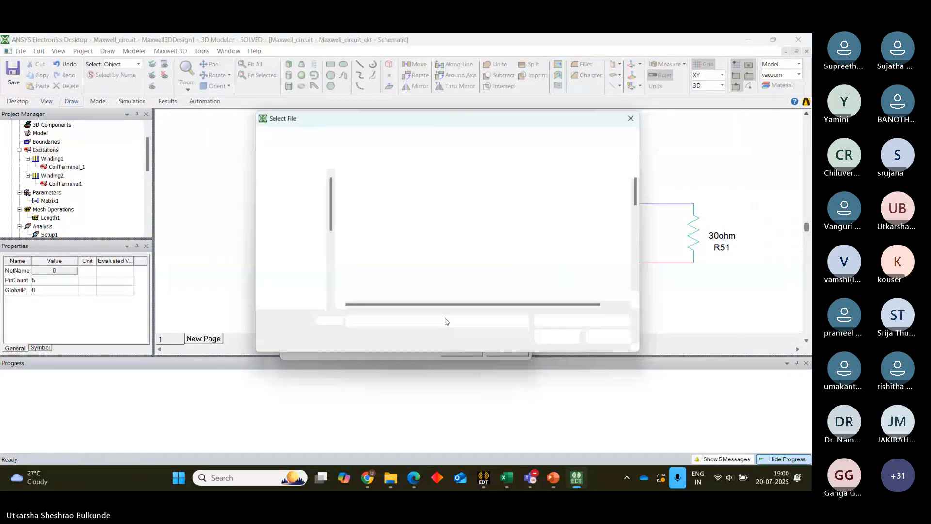
drag(643, 193, 643, 284)
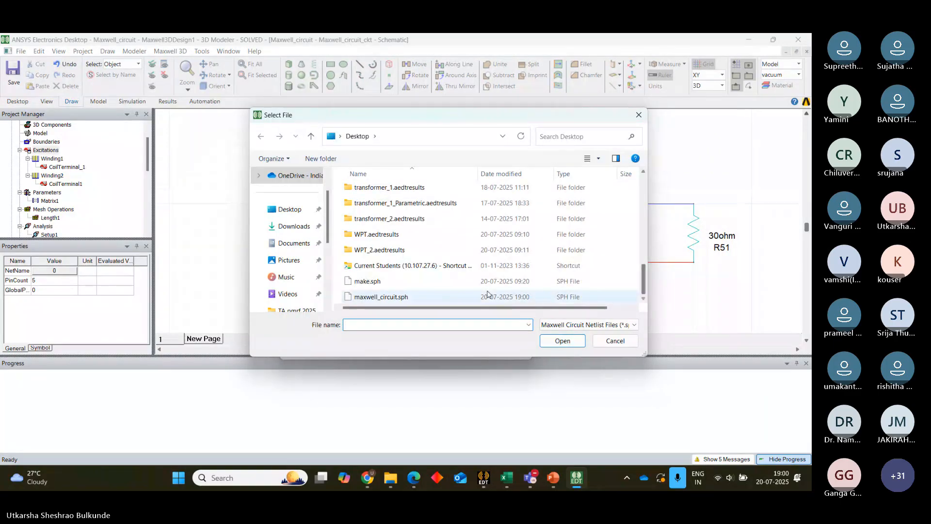
click(437, 300)
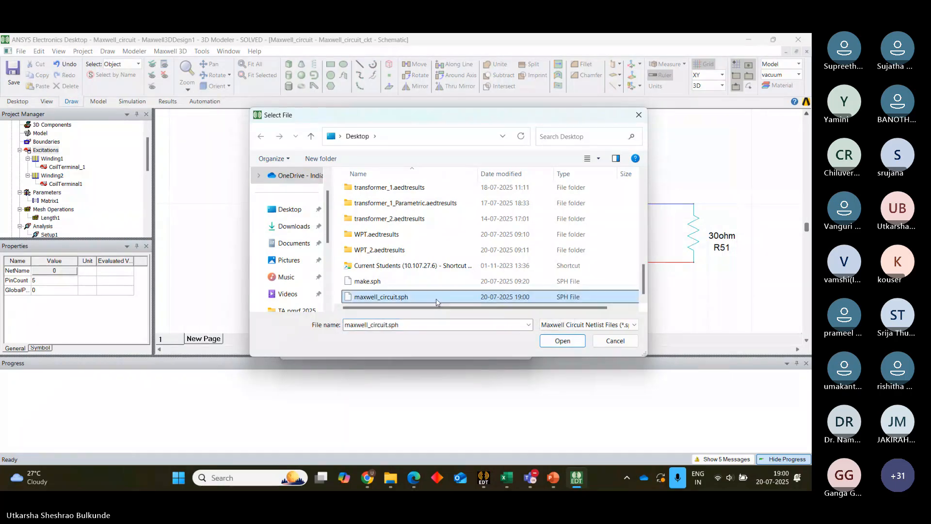
click(567, 341)
click(485, 277)
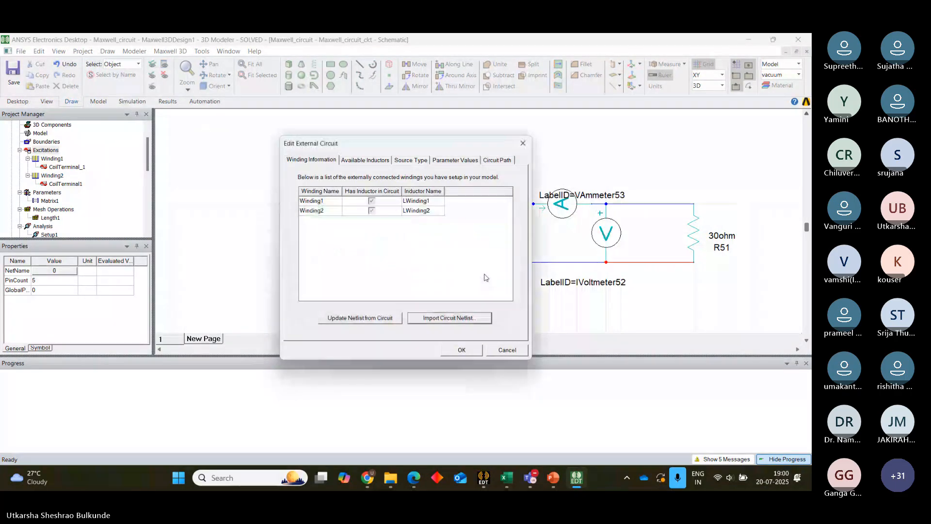
click(462, 350)
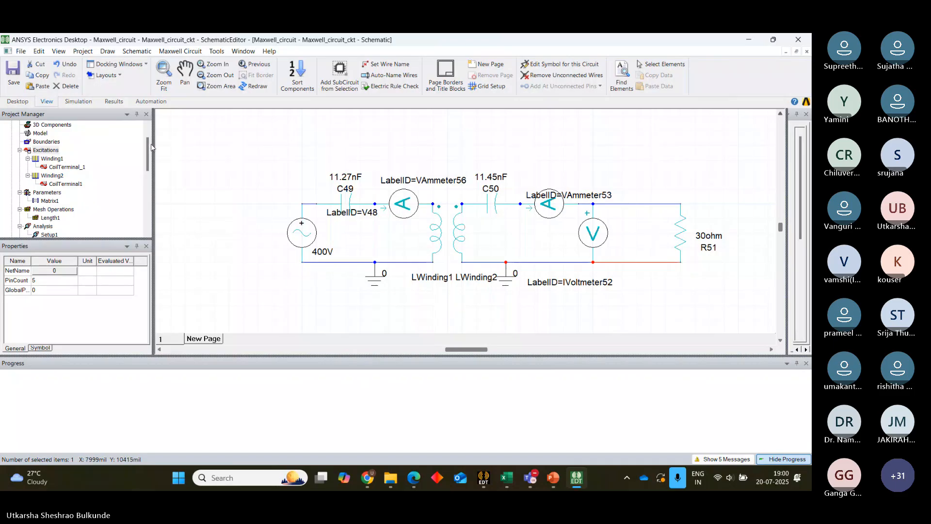
- Open the Maxwell3DDesign1 model and run a validation check on the design
double_click(104, 142)
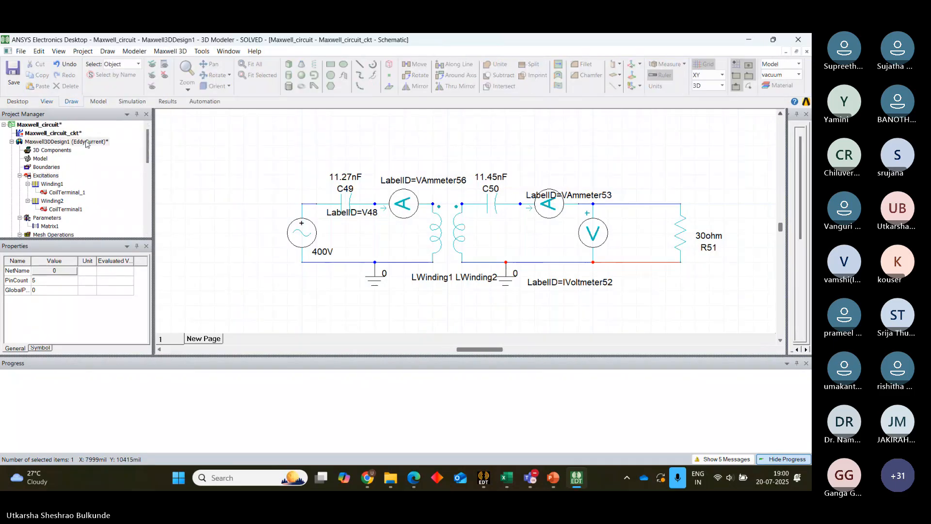
click(137, 104)
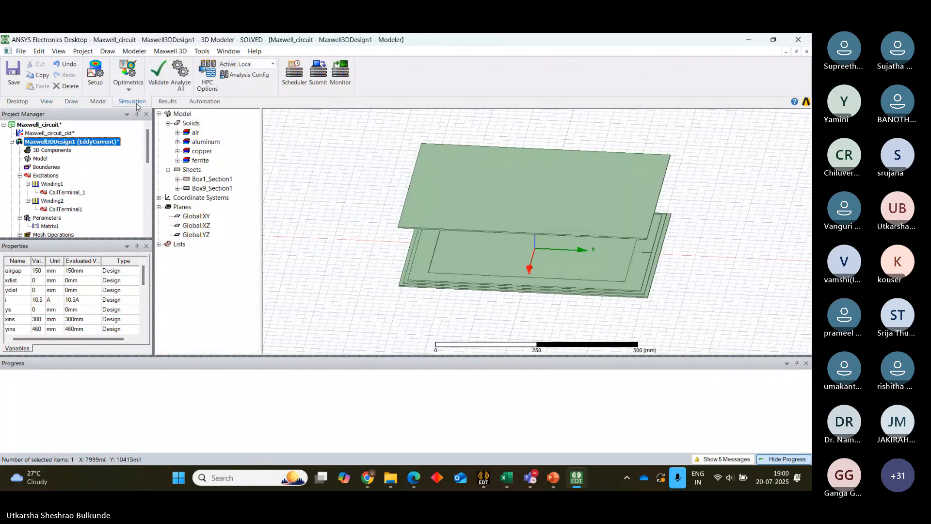
click(159, 72)
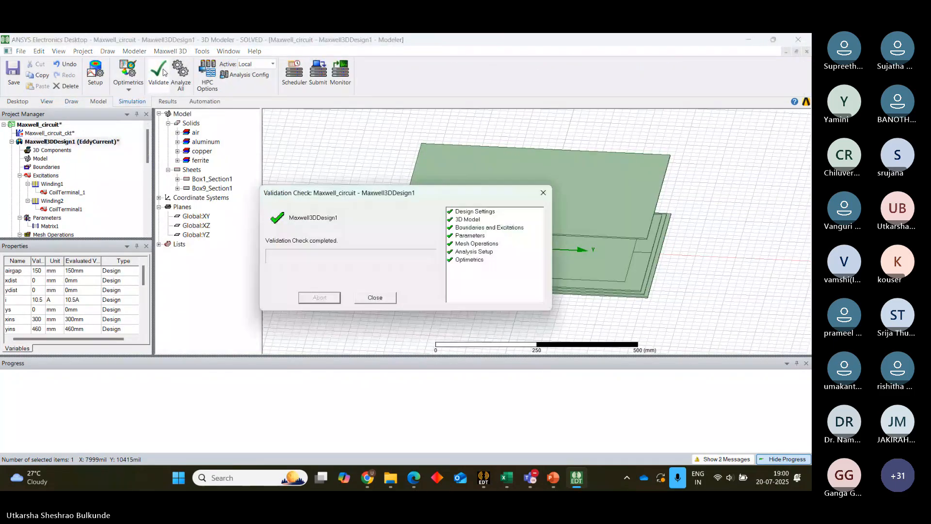
- Close the validation report and analyze all setups of the design
click(381, 299)
click(179, 70)
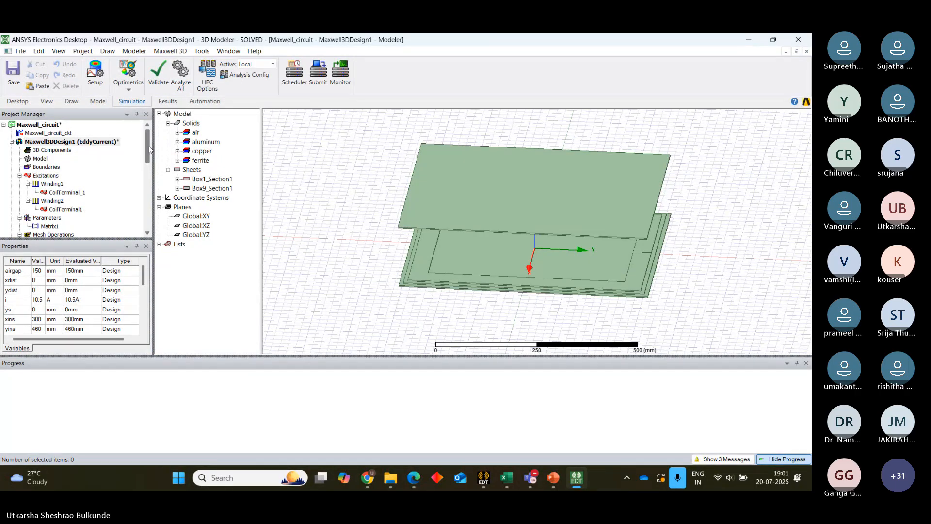
- Inspect the Winding2 excitation settings and the Winding2–Winding1 coupling coefficient plot with its trace definition
mouse_move(148, 150)
mouse_down()
mouse_move(149, 182)
mouse_move(148, 168)
mouse_up()
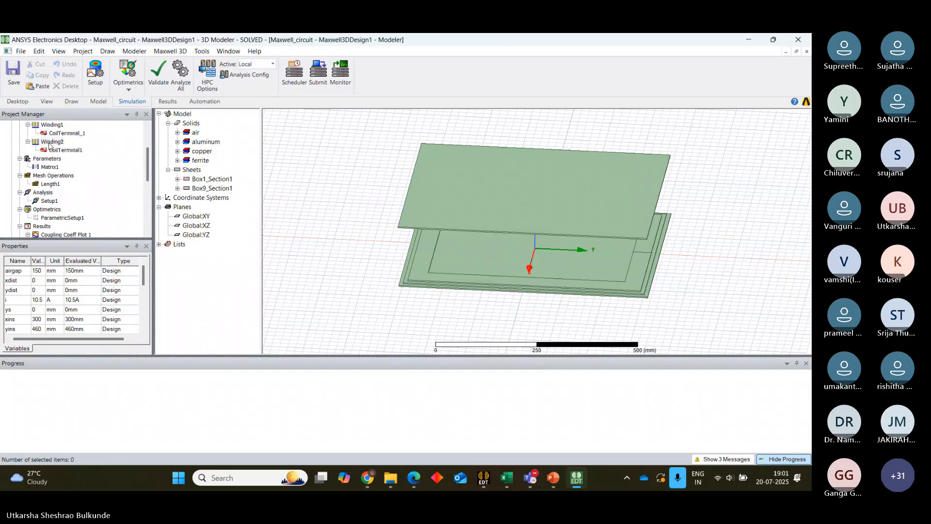
double_click(50, 142)
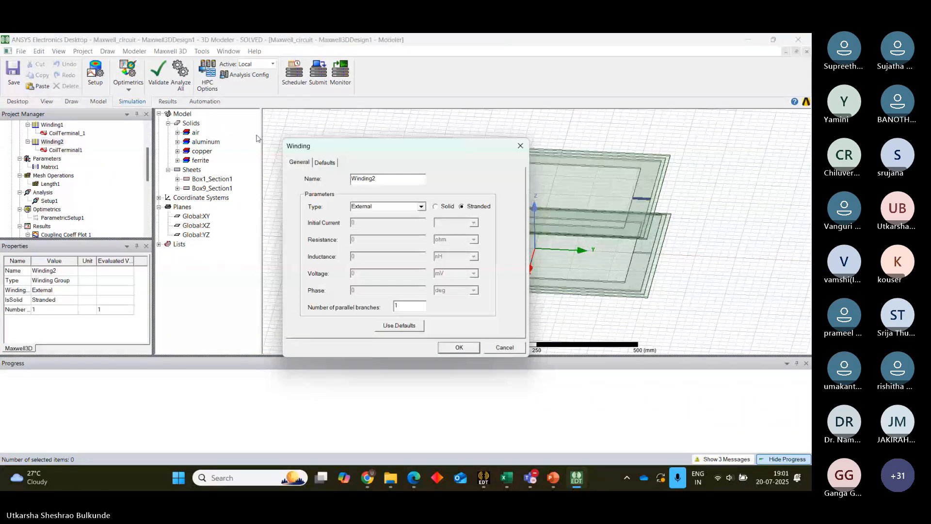
click(521, 146)
drag(148, 164, 148, 166)
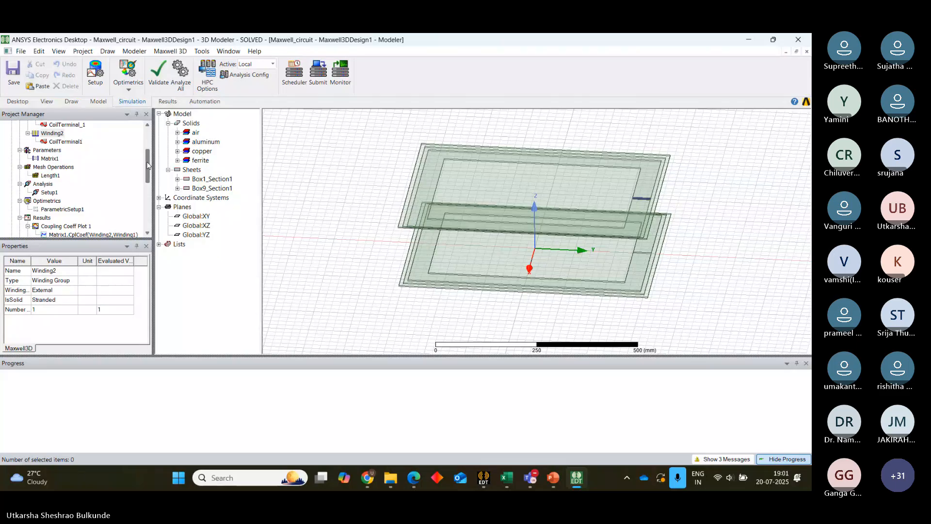
drag(148, 165, 145, 191)
click(75, 151)
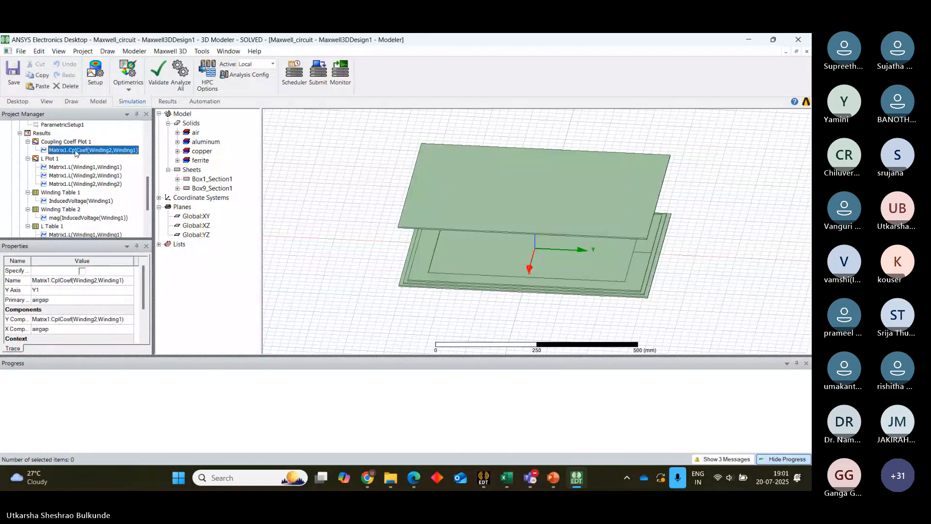
double_click(76, 151)
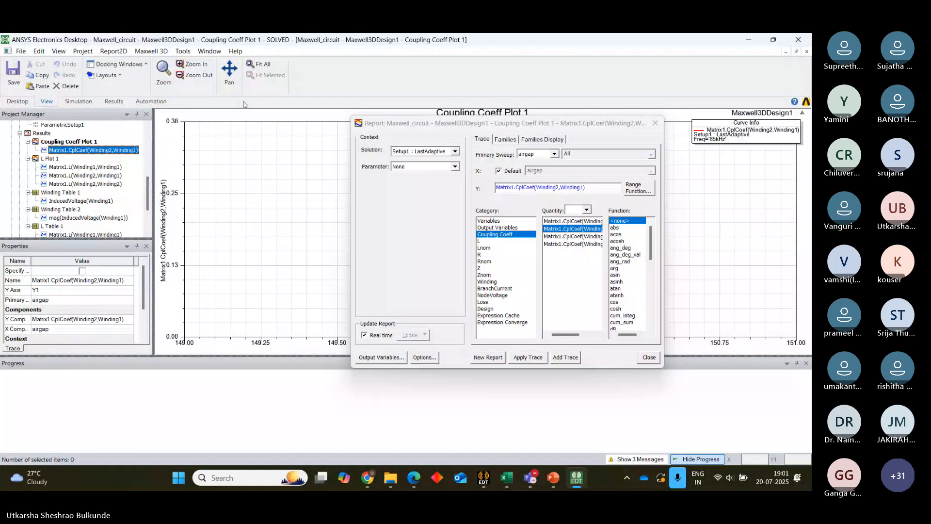
click(655, 123)
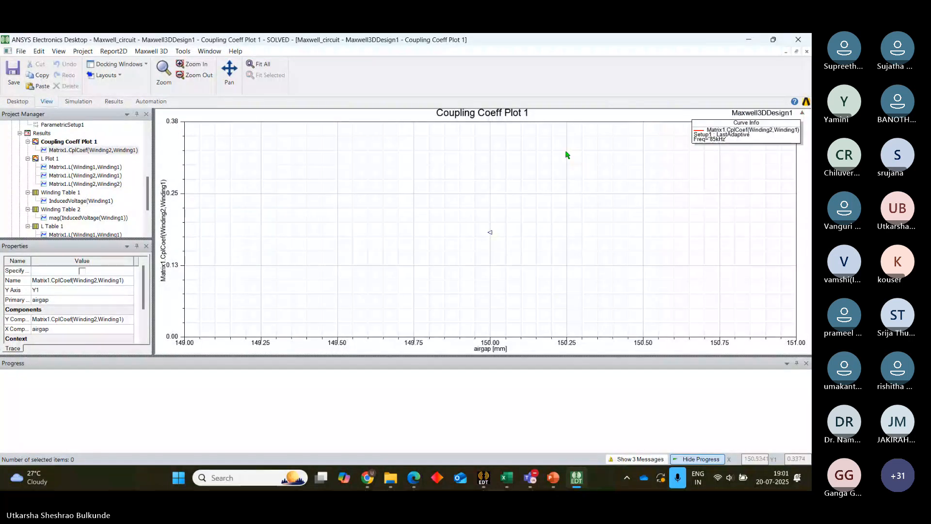
- Create an EddyCurrent data table of the coupling coefficient Matrix1.CplCoef(Winding2,Winding1) against Freq
right_click(42, 133)
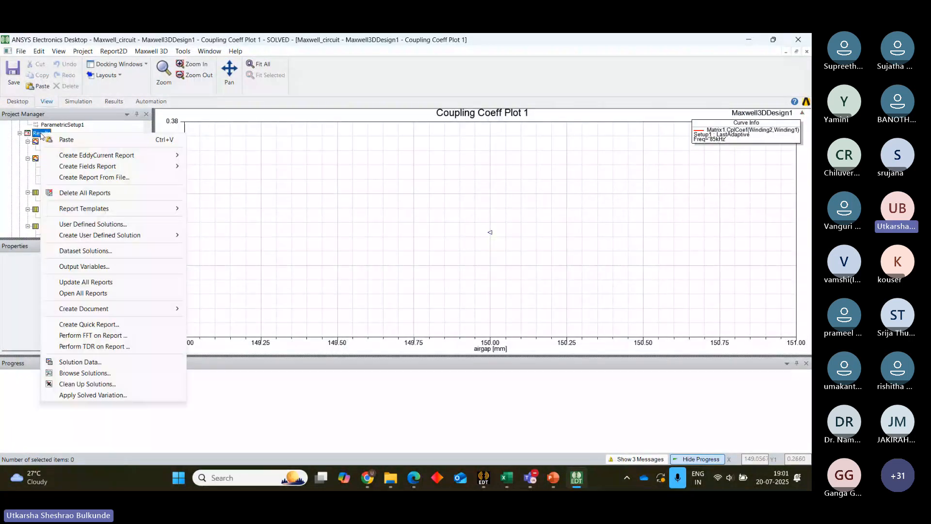
mouse_move(123, 155)
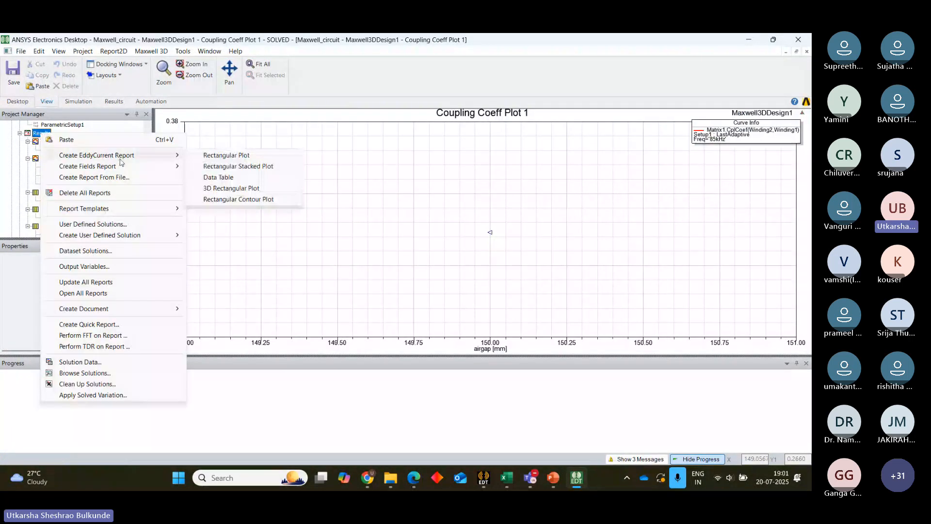
click(217, 178)
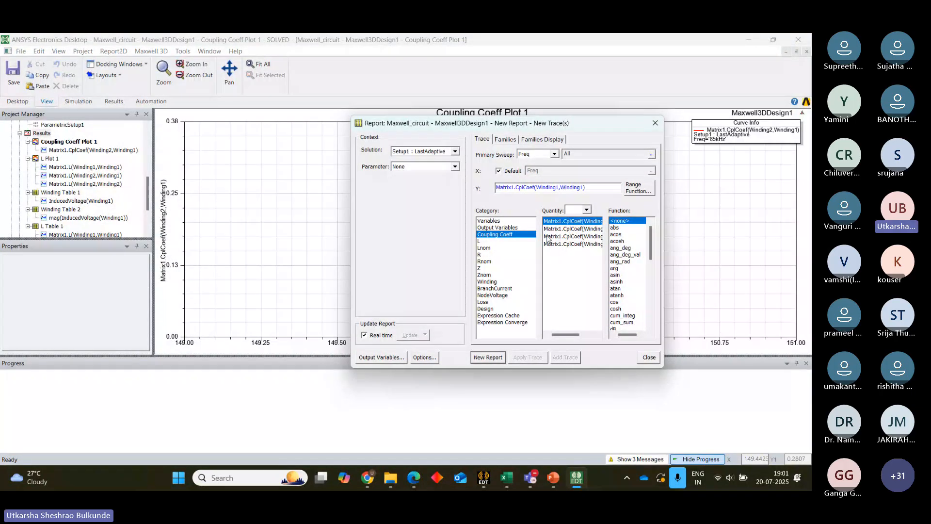
click(572, 229)
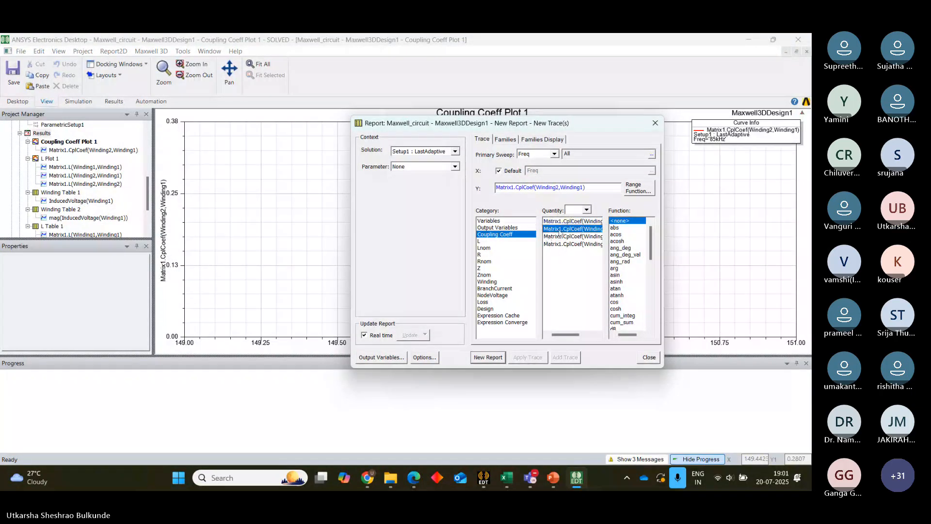
click(481, 357)
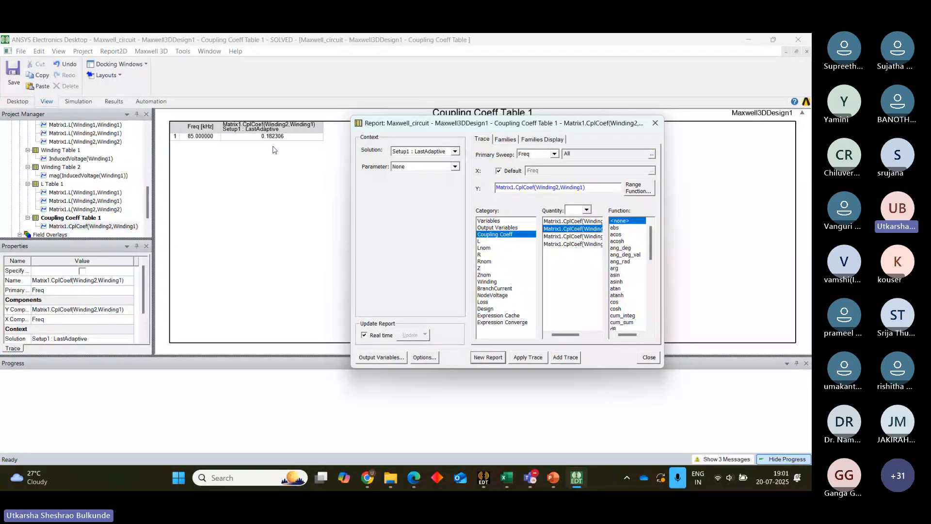
click(654, 123)
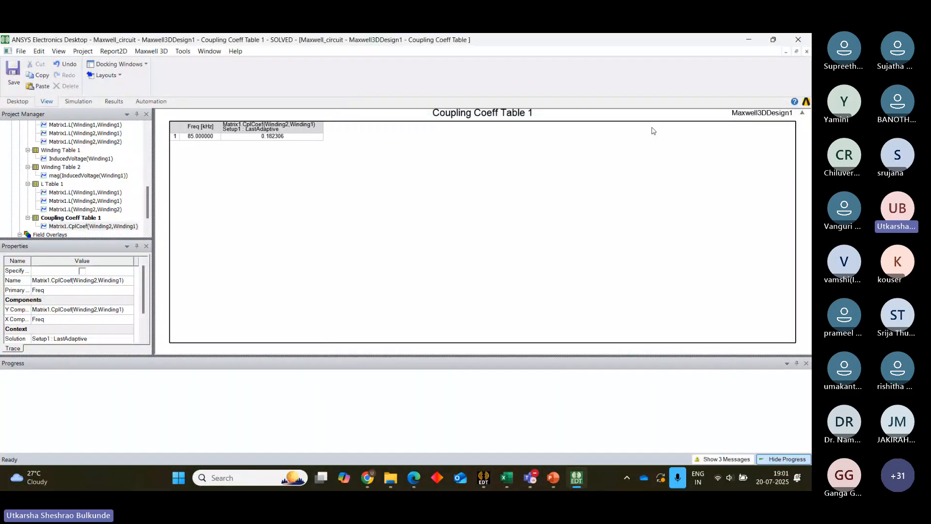
- Read the Maxwell3DDesign1 simulation messages and examine the Winding1 induced voltage tables, both the plain and the magnitude version
click(701, 460)
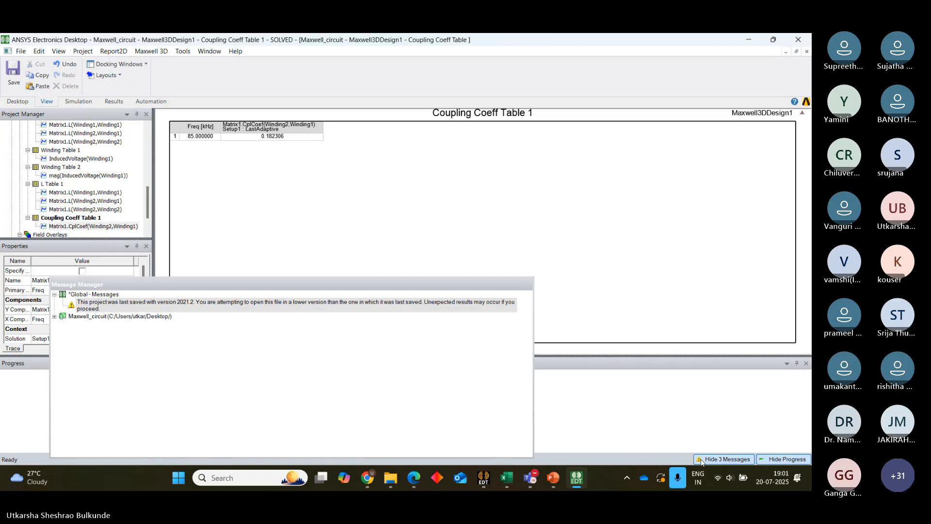
click(55, 316)
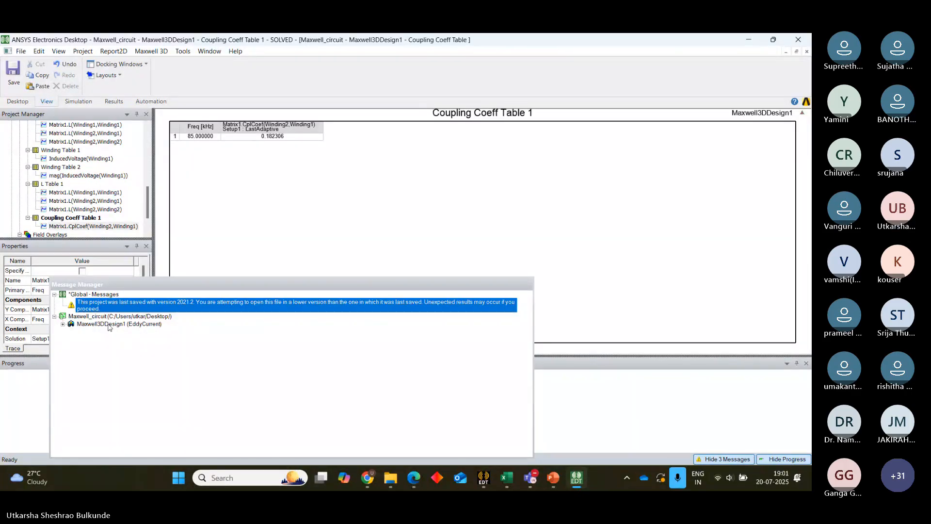
click(63, 324)
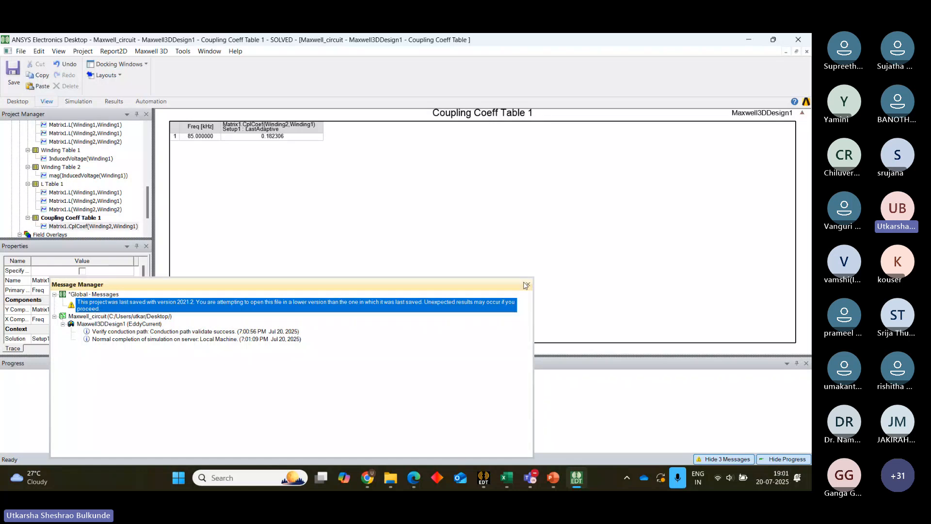
click(527, 285)
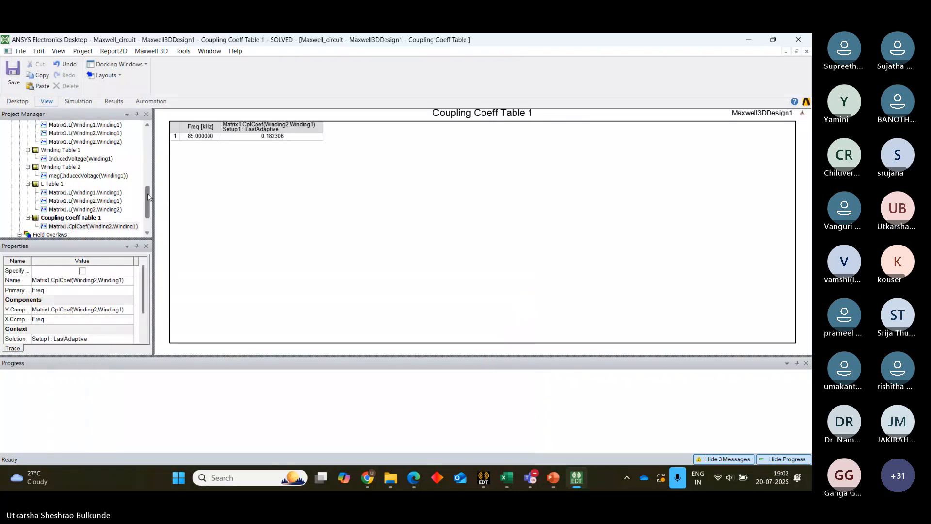
drag(147, 193, 148, 188)
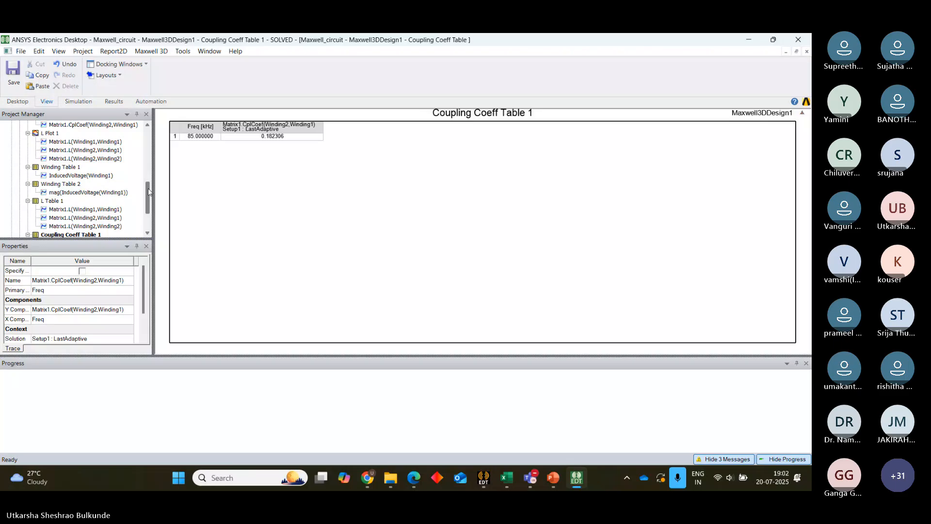
double_click(90, 176)
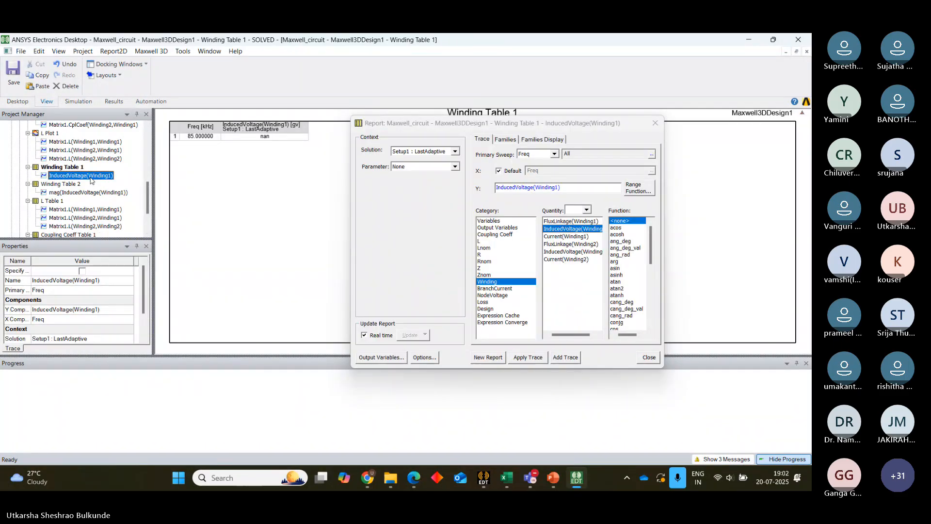
double_click(84, 193)
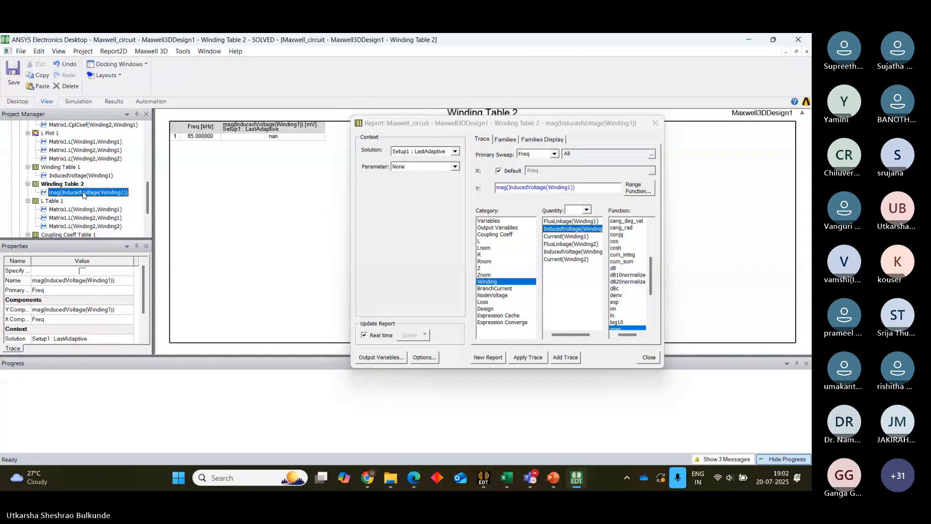
- Create a new BranchCurrent data table against Freq containing both ammeter currents, VAmmeter53 and VAmmeter56
click(483, 301)
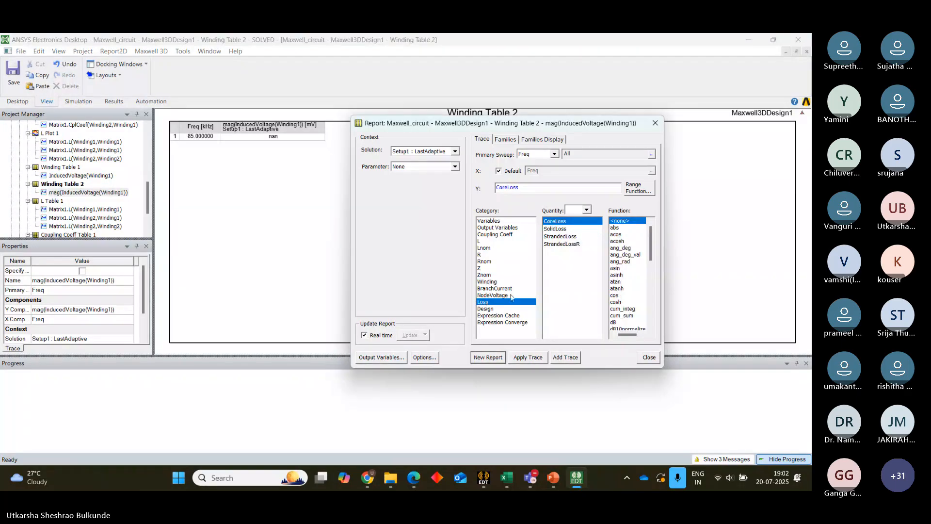
click(492, 296)
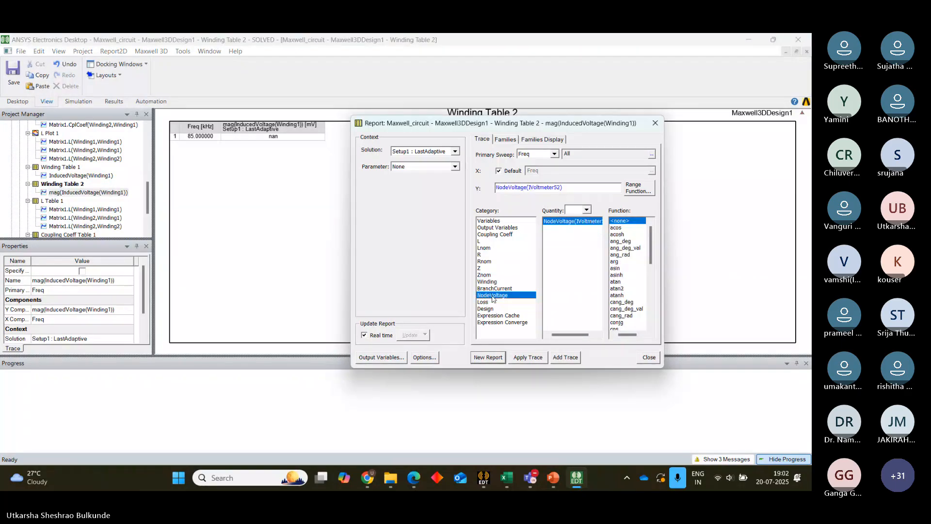
click(501, 290)
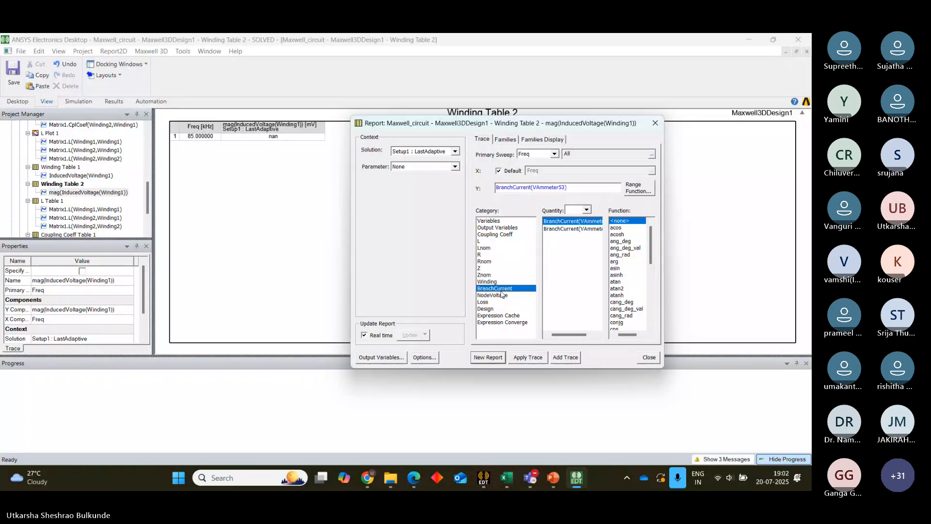
ctrl+click(574, 230)
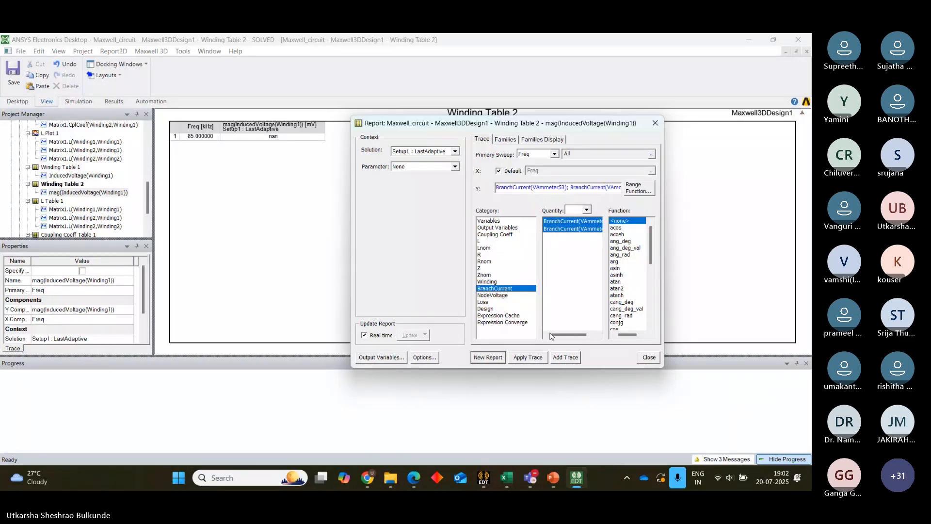
click(487, 357)
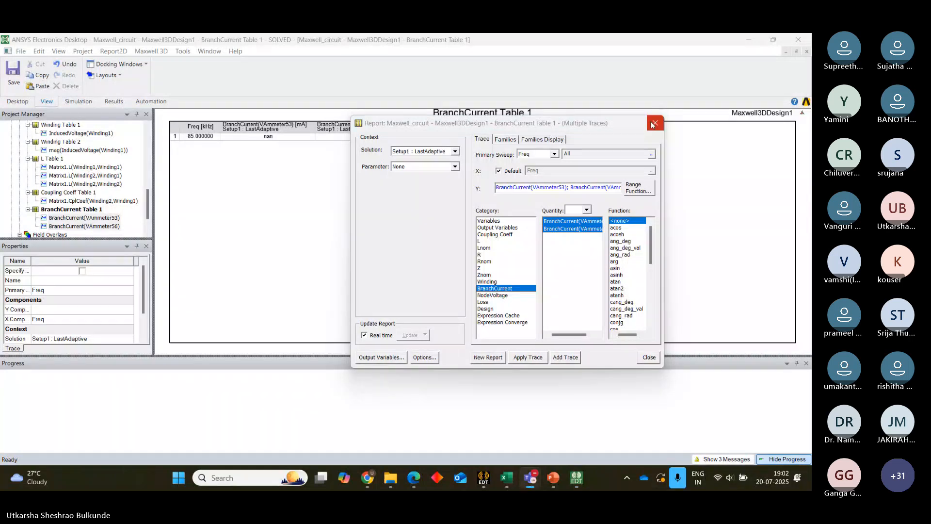
drag(616, 125, 537, 197)
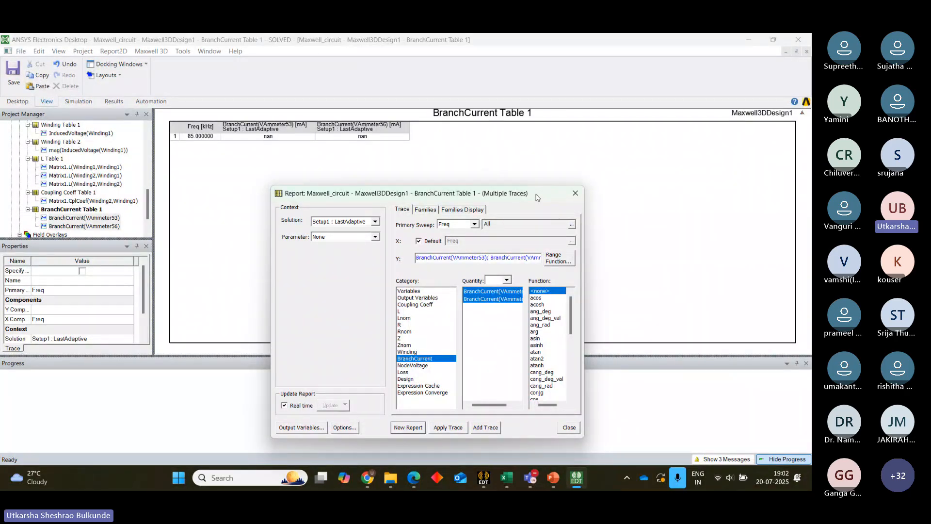
click(574, 194)
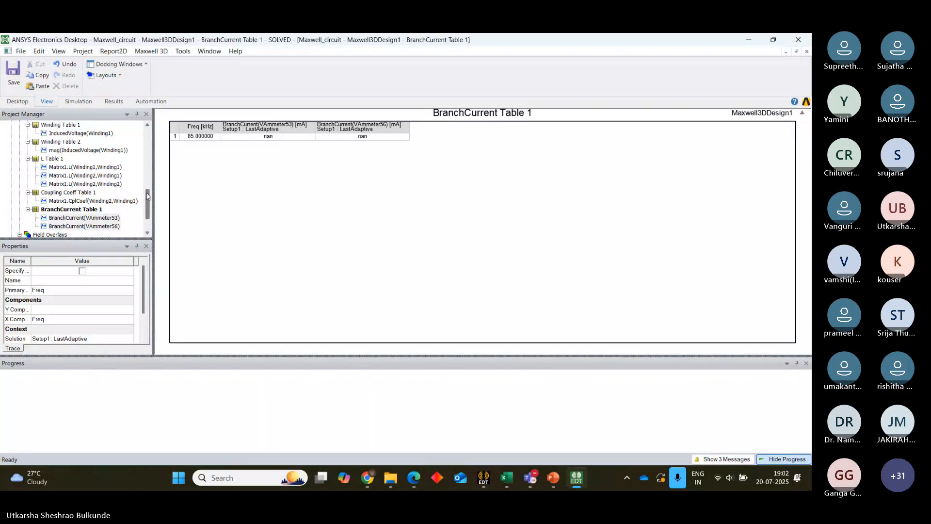
- Reopen Coupling Coeff Plot 1 to review the coupling against the air gap
scroll(147, 189, up, 1)
drag(148, 189, 148, 175)
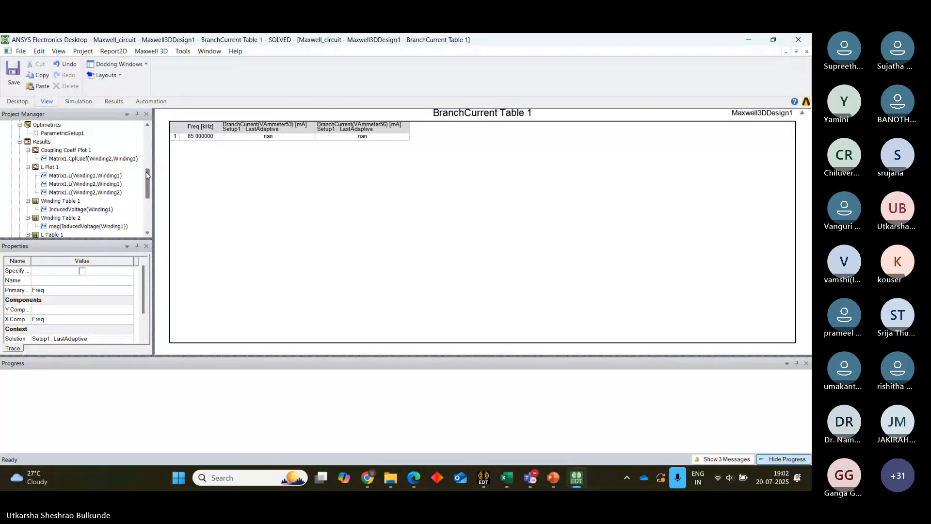
double_click(65, 150)
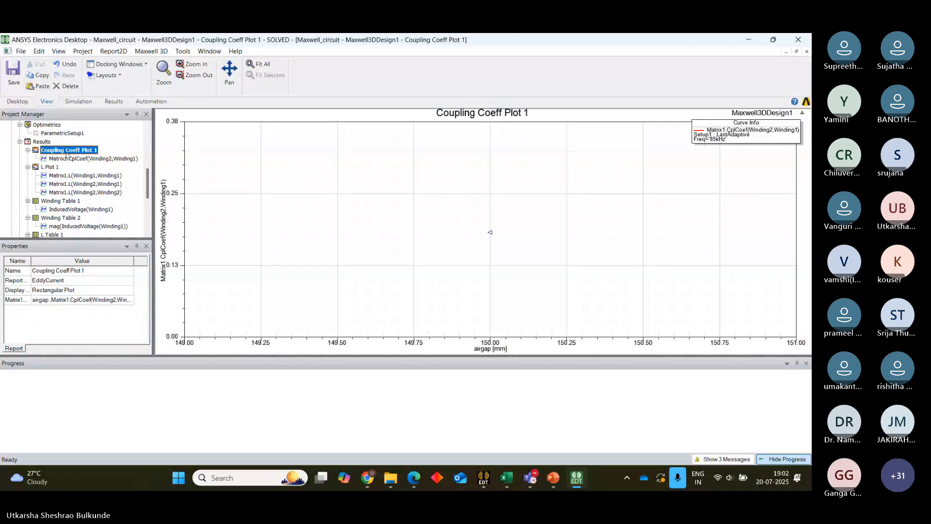
- Open the Maxwell_circuit_ckt schematic and check the properties of the LWinding2 component
drag(147, 181, 143, 141)
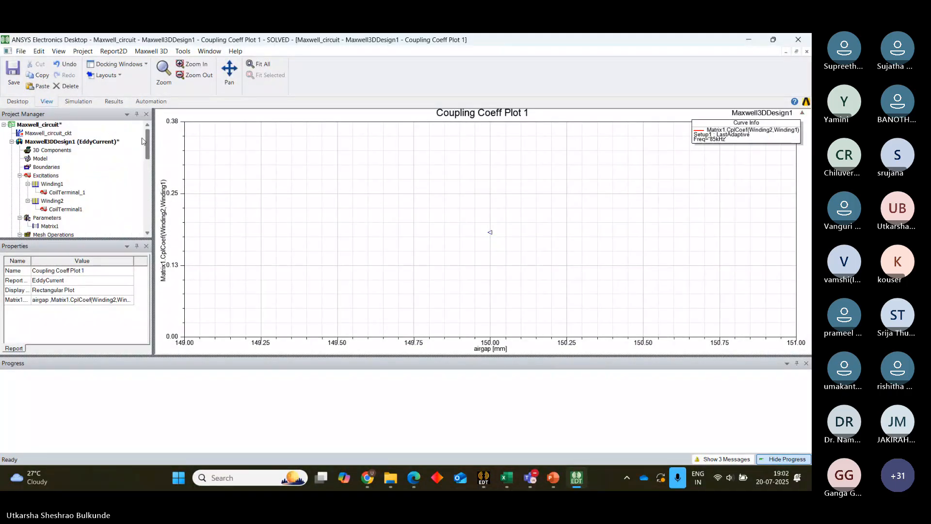
double_click(61, 134)
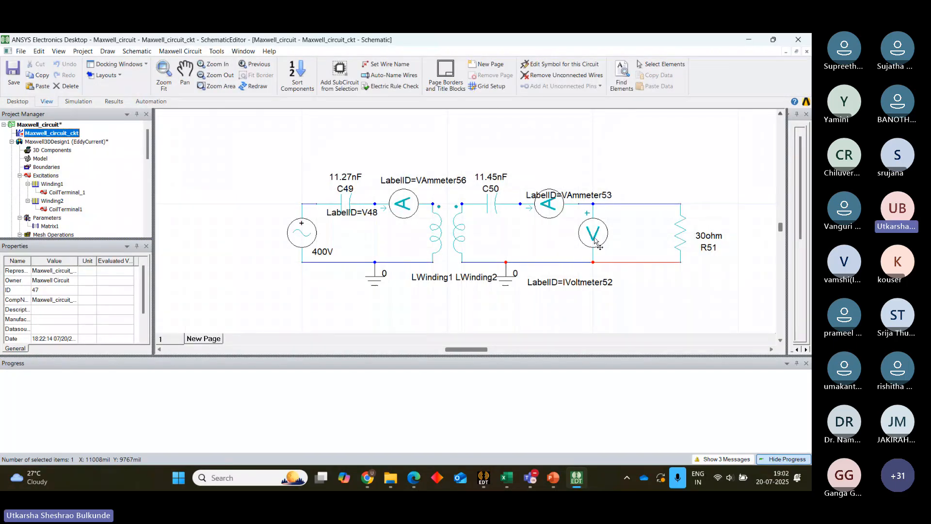
double_click(463, 235)
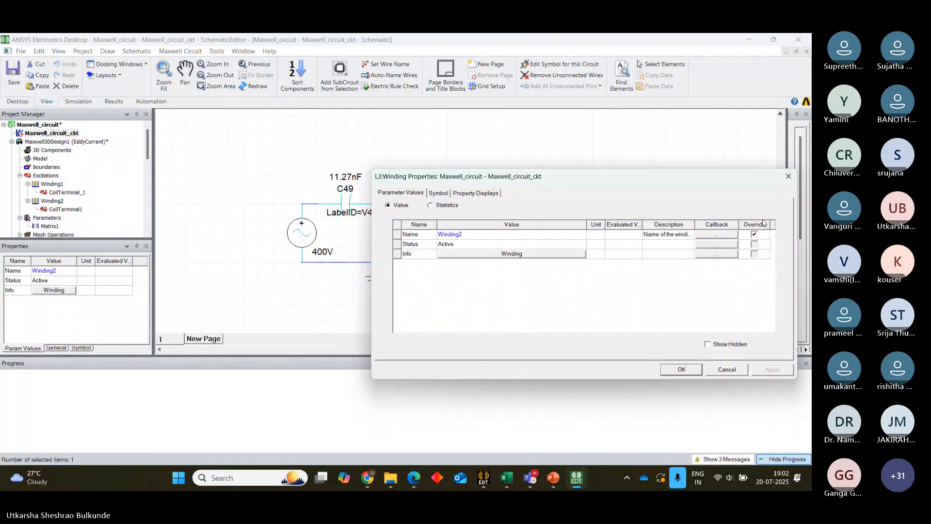
click(680, 370)
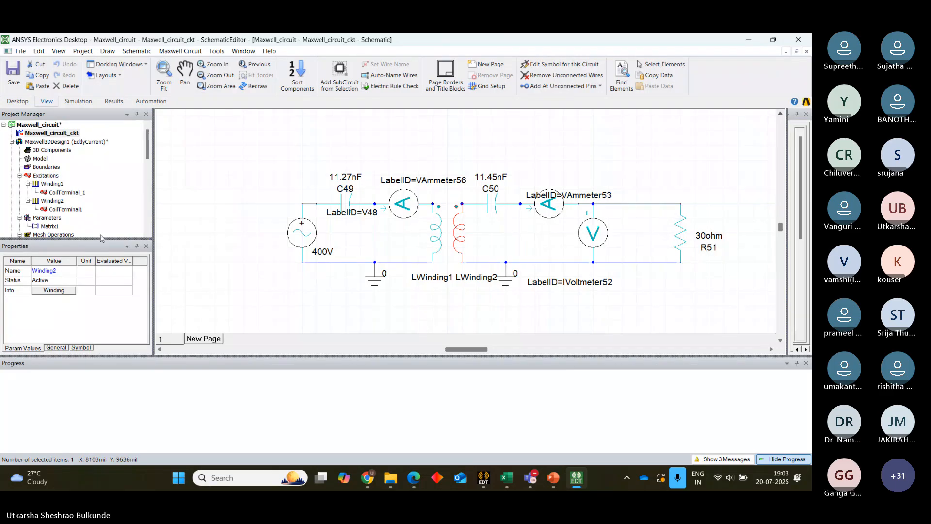
- Inspect the Winding1 and Winding2 coil terminals, comparing their conductor settings and current directions in the 3D model
click(52, 184)
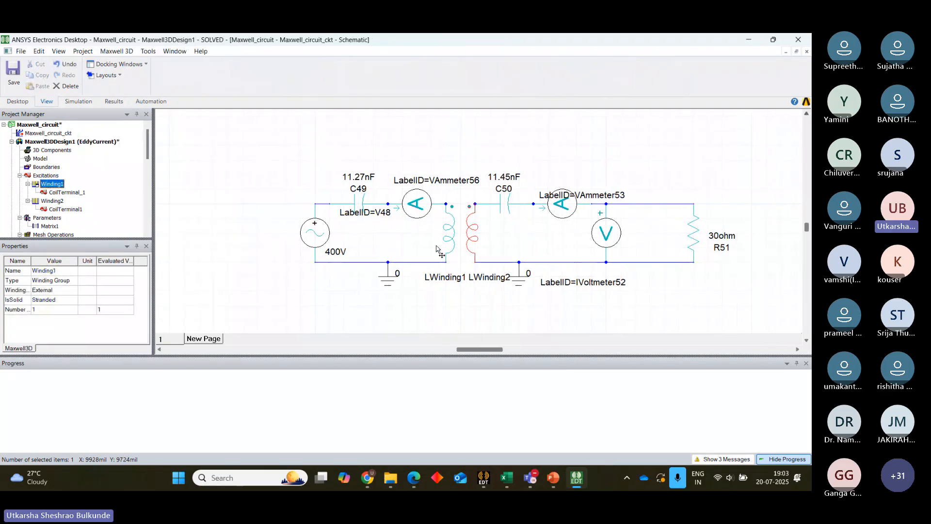
double_click(65, 192)
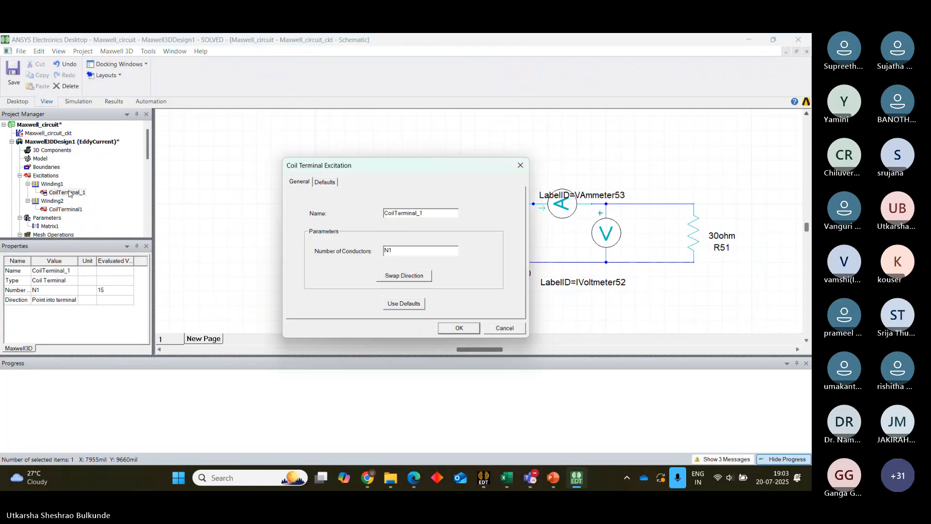
click(520, 167)
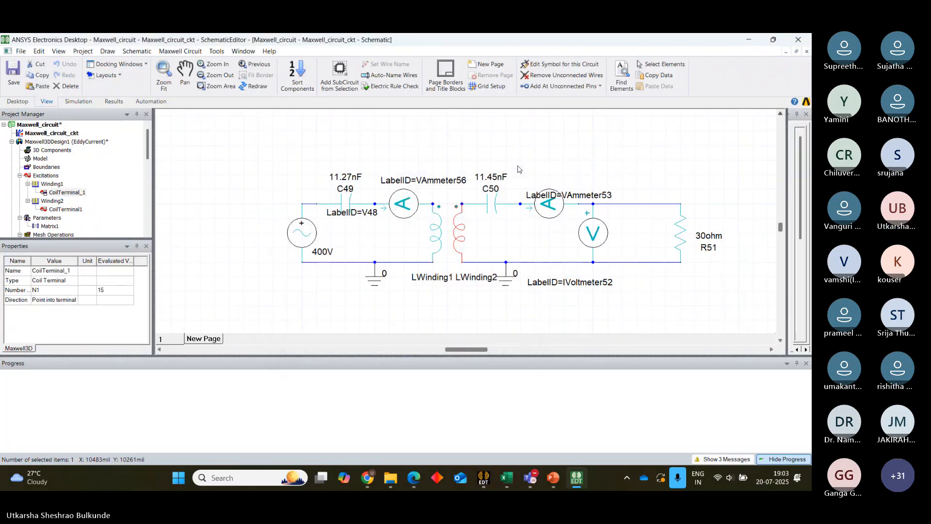
click(59, 141)
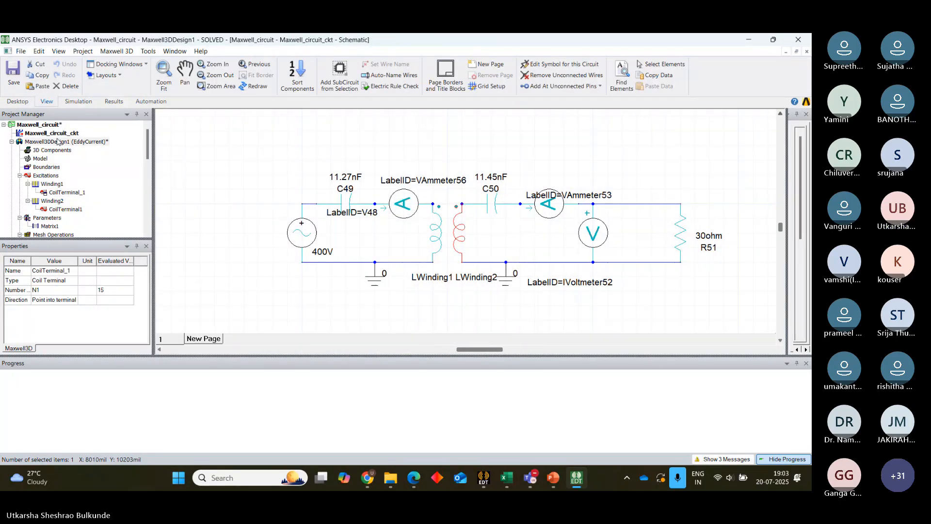
click(68, 193)
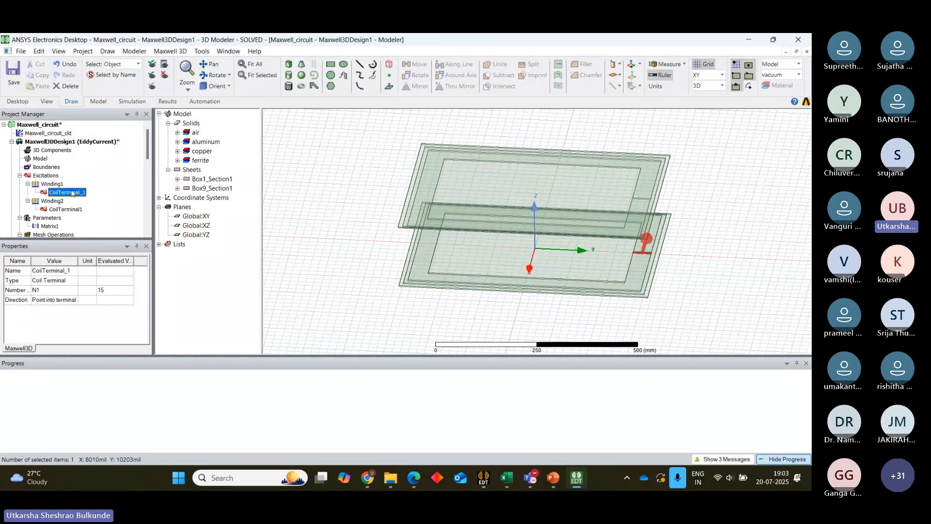
click(69, 209)
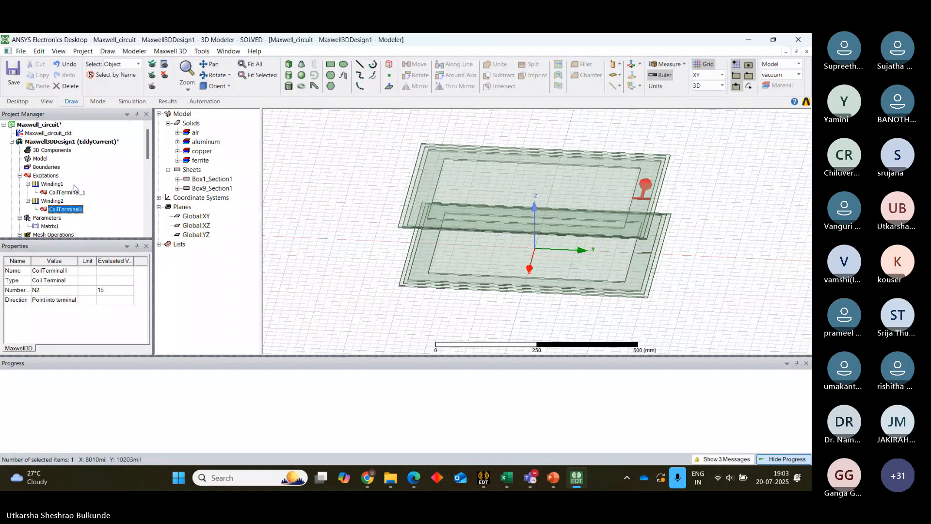
double_click(68, 192)
key(Escape)
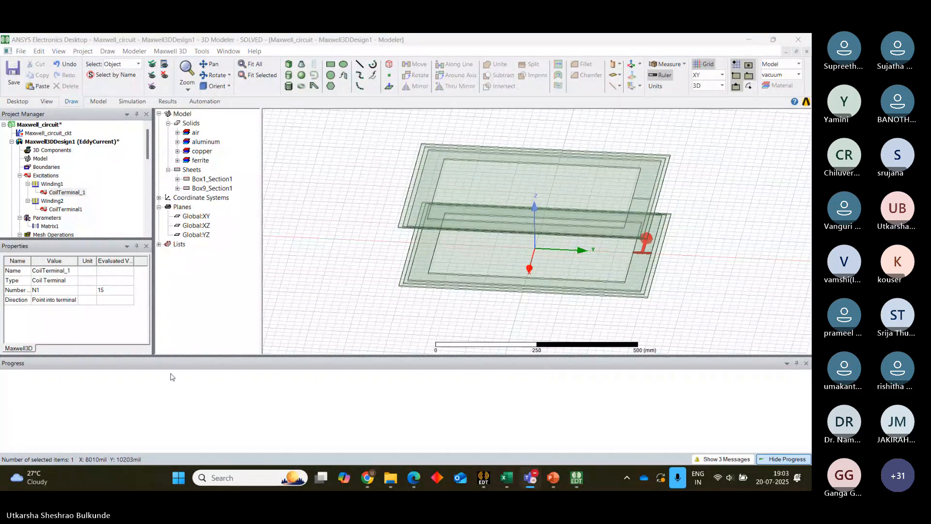
- Run a validation check on Maxwell3DDesign1 and review the ammeter currents in BranchCurrent Table 1
click(132, 101)
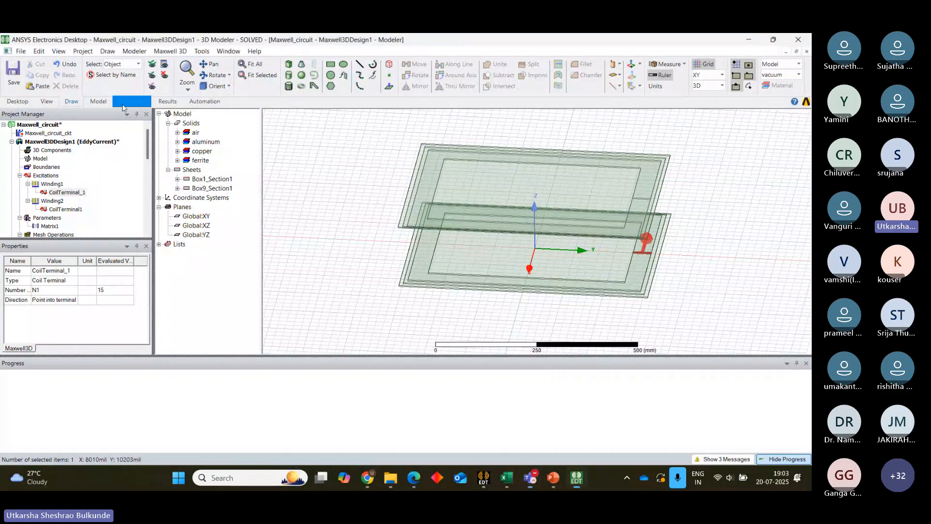
click(158, 72)
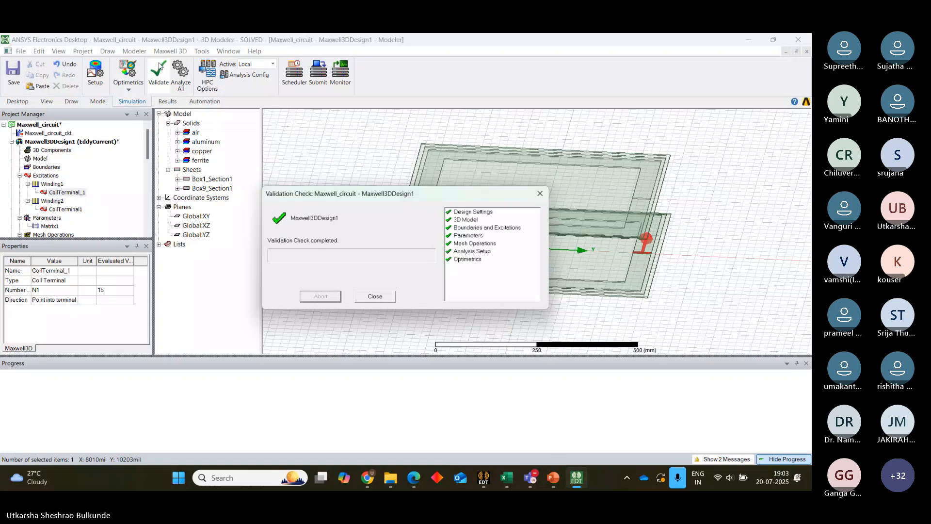
click(387, 300)
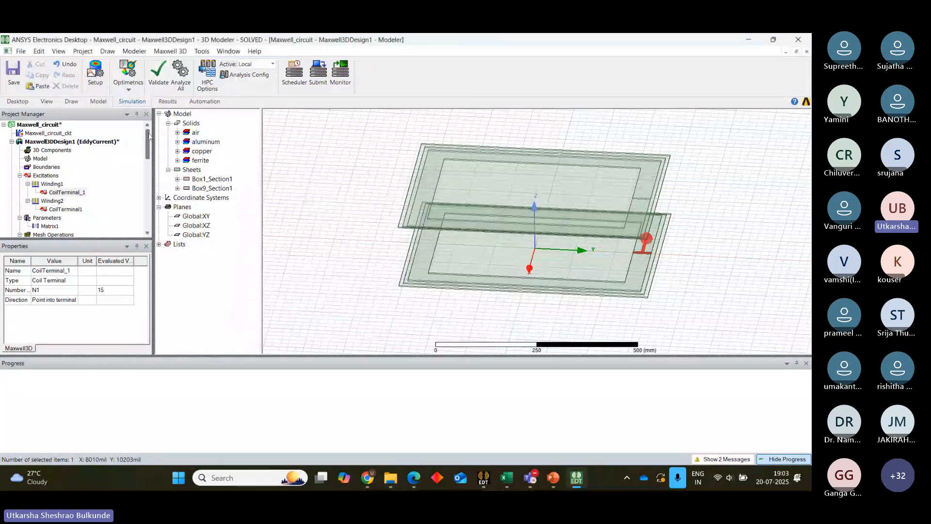
drag(148, 144, 149, 200)
double_click(73, 192)
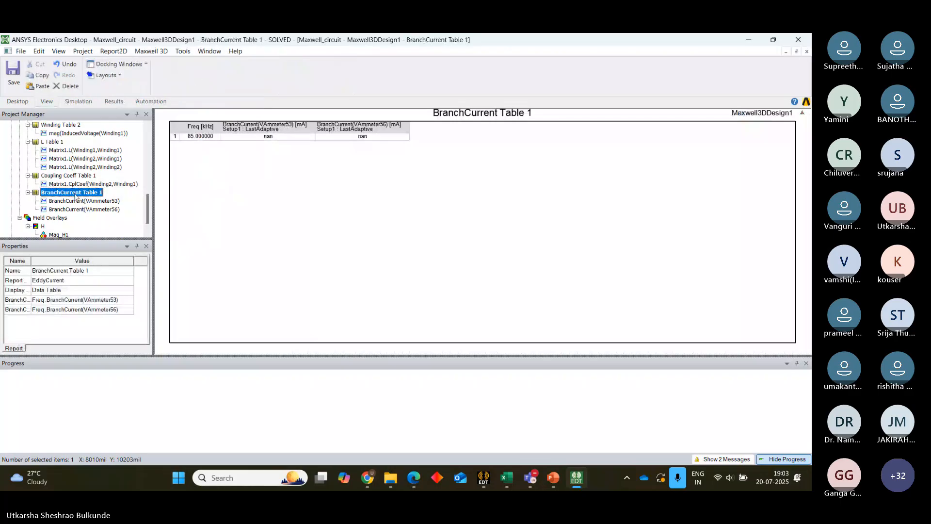
- Set the airgap design variable of Maxwell3DDesign1 to 100 mm
drag(147, 211, 144, 105)
double_click(63, 142)
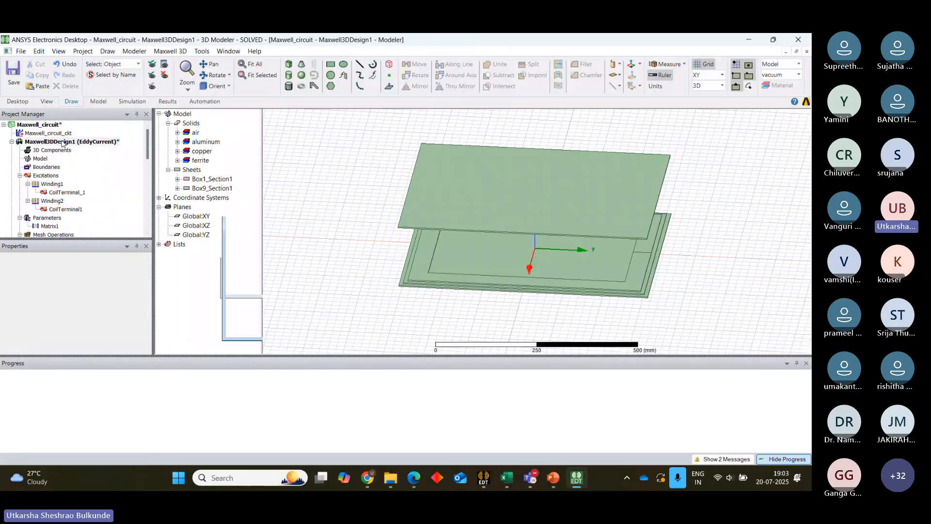
click(38, 272)
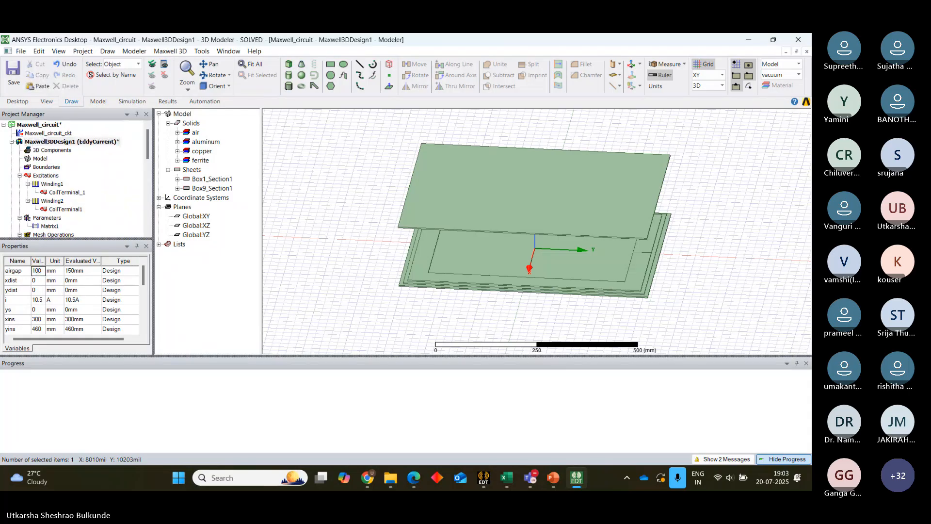
key(Return)
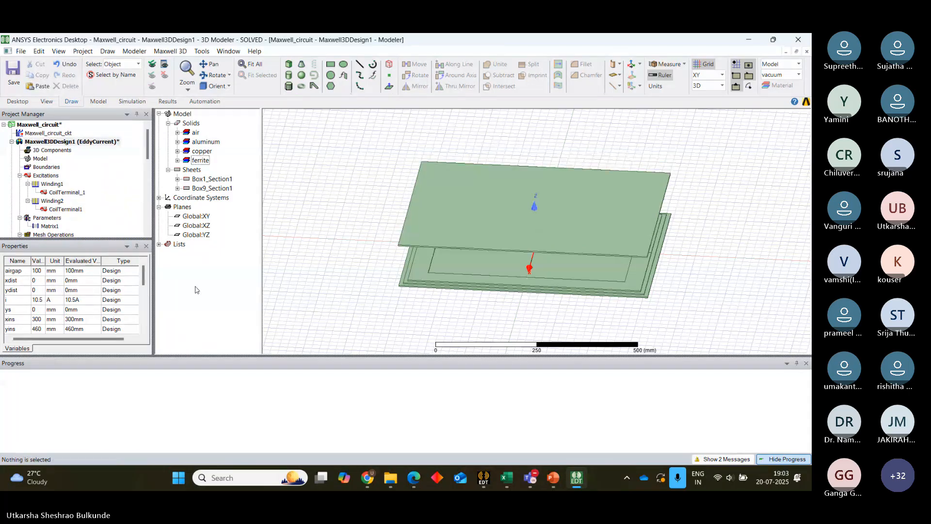
- Validate Maxwell3DDesign1 and run the full analysis for the new air gap
click(142, 103)
click(158, 71)
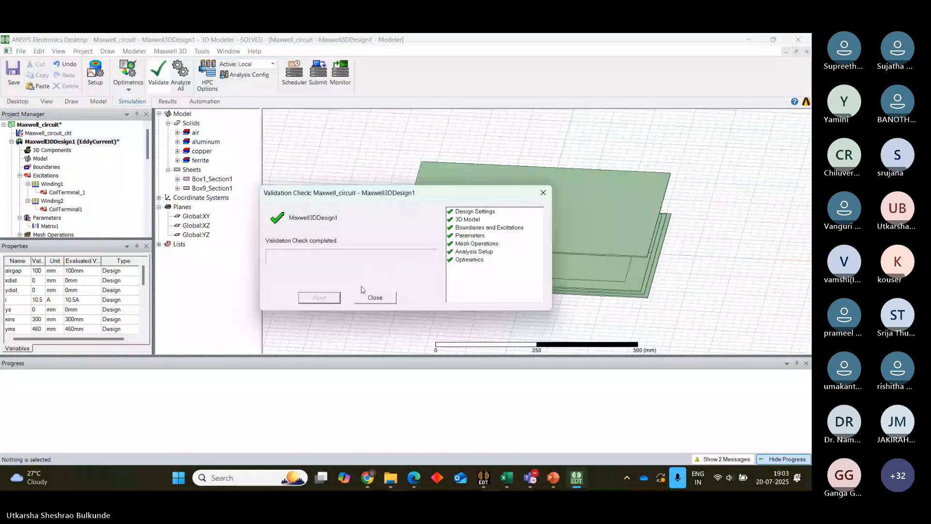
click(374, 294)
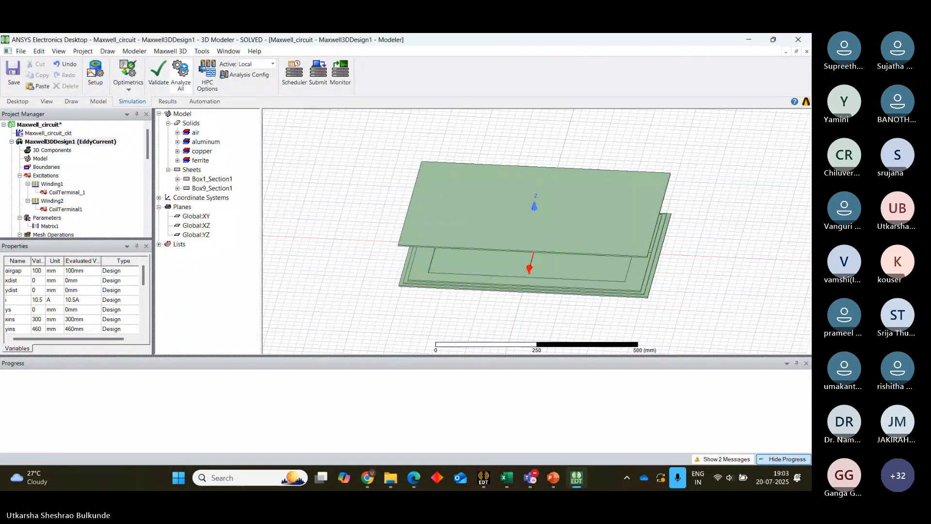
click(184, 71)
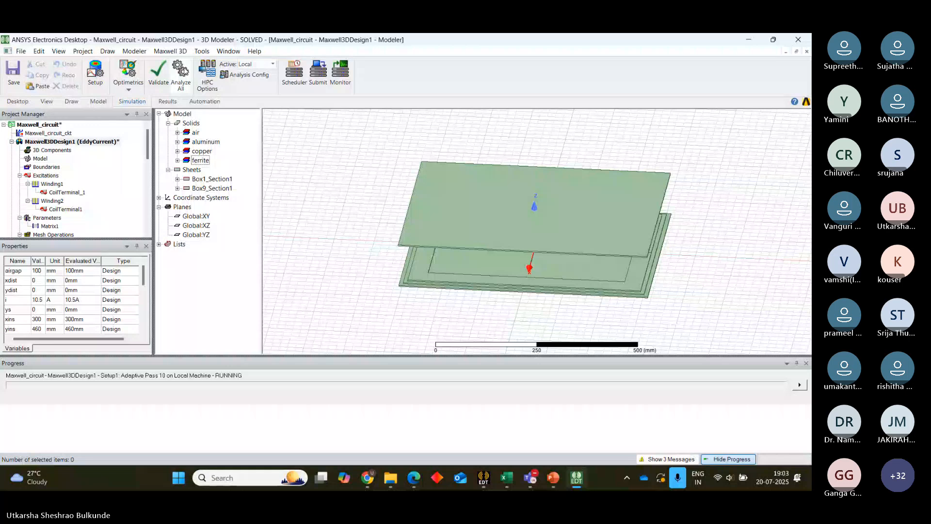
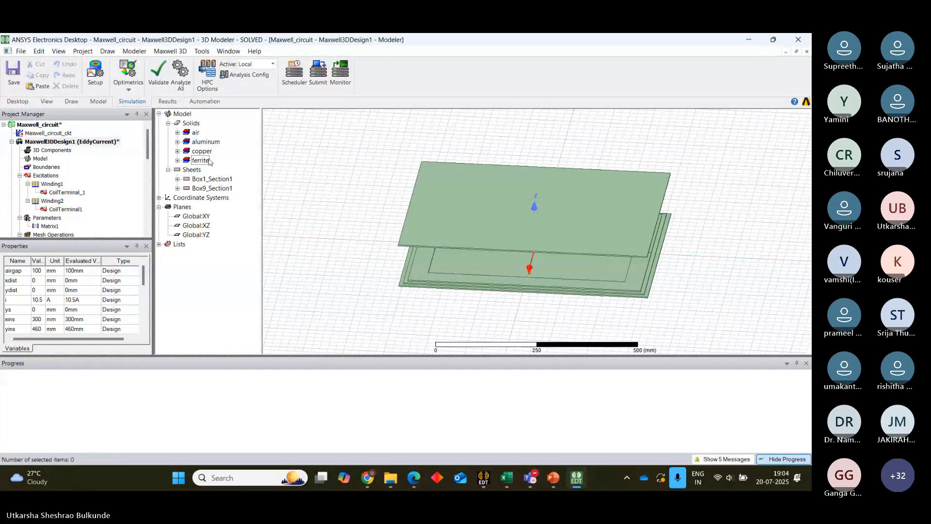
- Open Coupling Coeff Table 1 to review the coupling between Winding2 and Winding1 for the solved design
drag(147, 145, 149, 183)
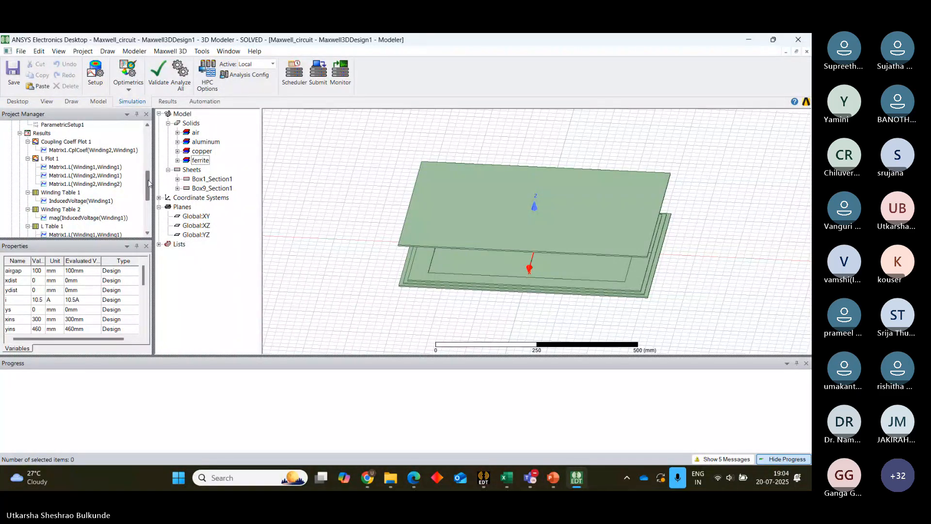
drag(149, 183, 149, 206)
double_click(66, 184)
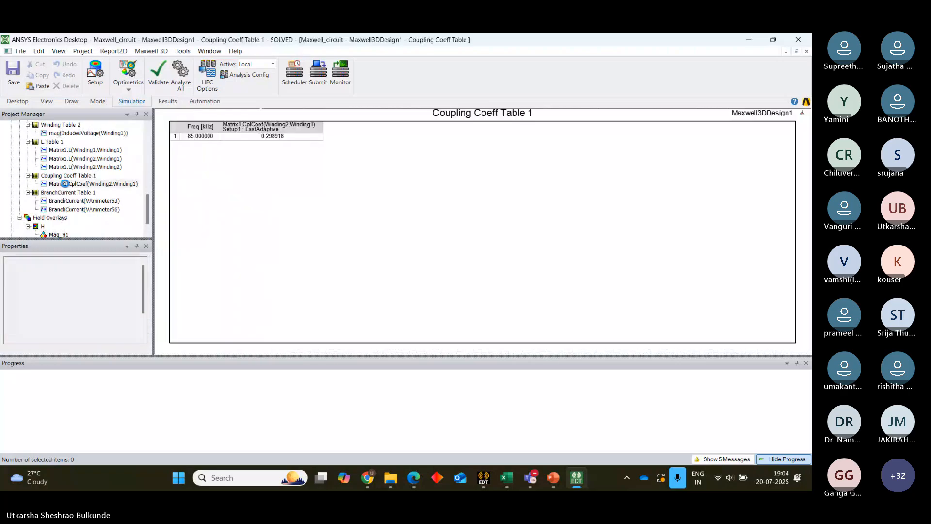
click(573, 195)
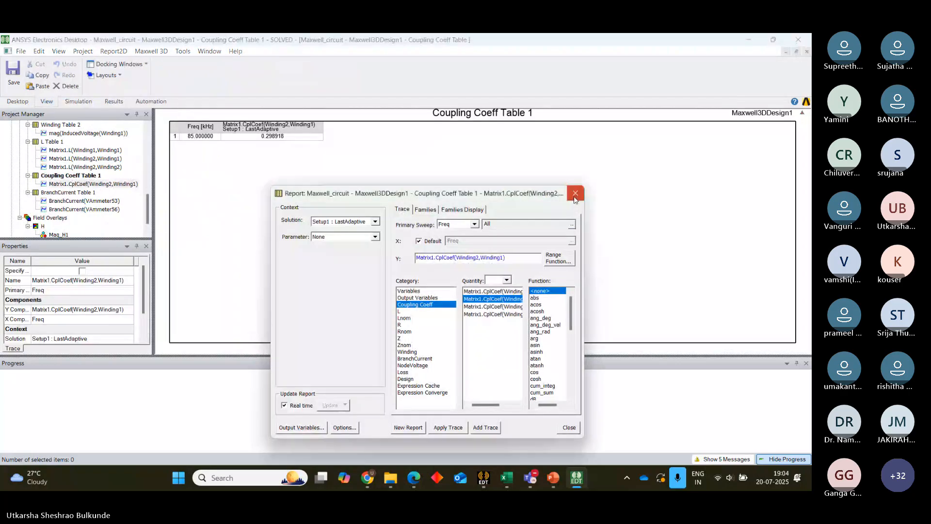
- Review the branch current table and create a new NodeVoltage data table of IVoltmeter52 against Freq
double_click(72, 201)
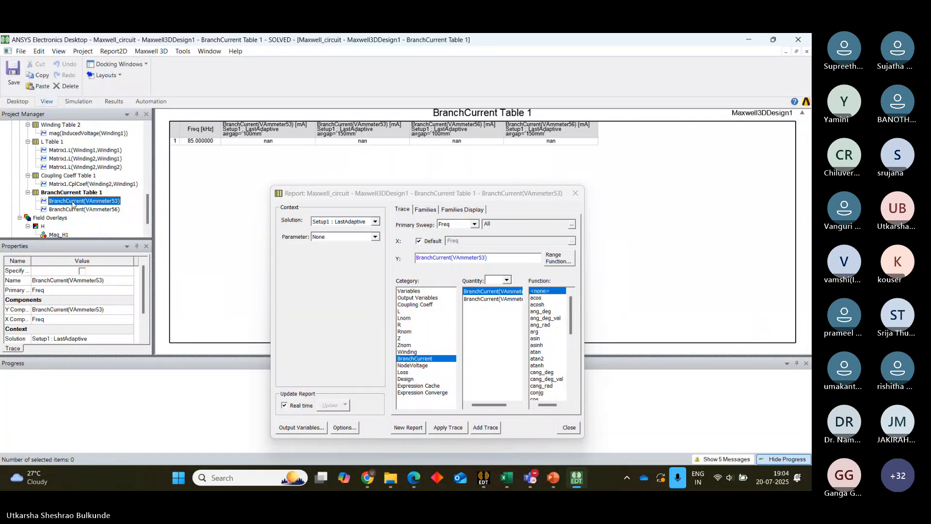
click(424, 367)
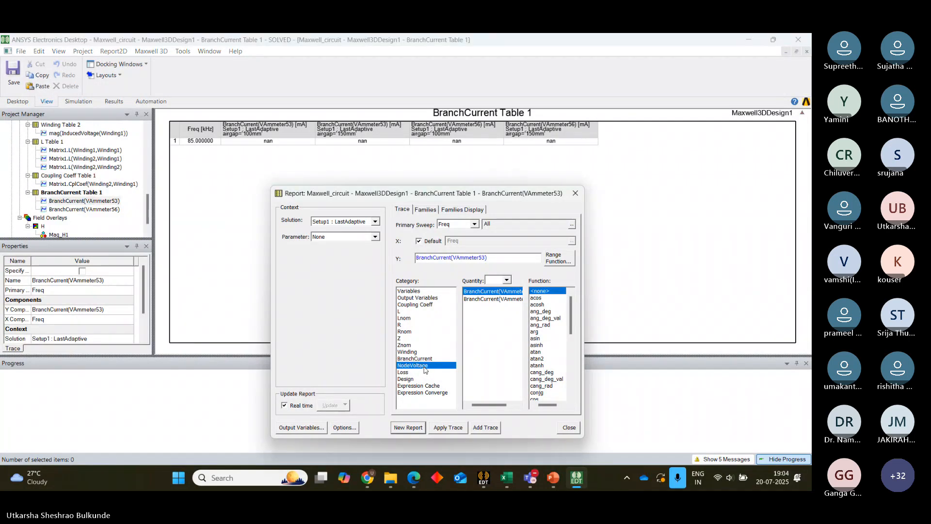
click(408, 432)
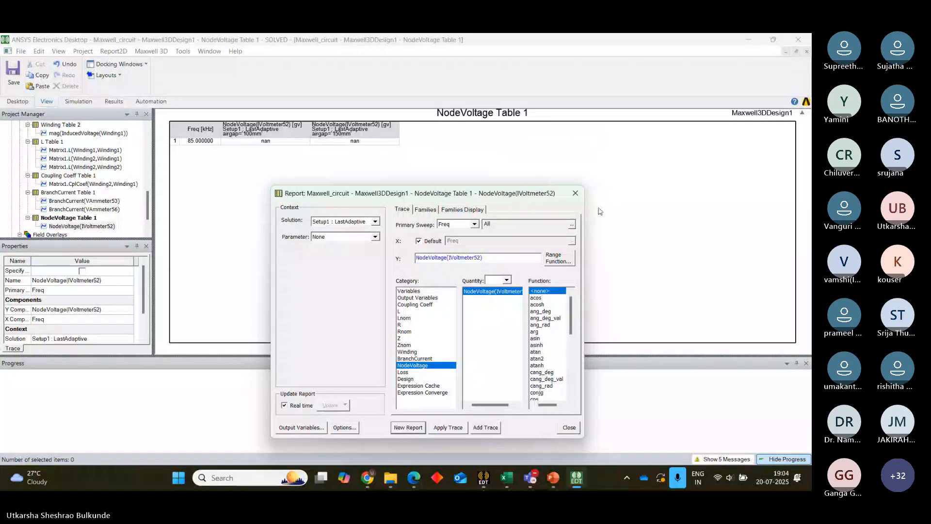
click(575, 193)
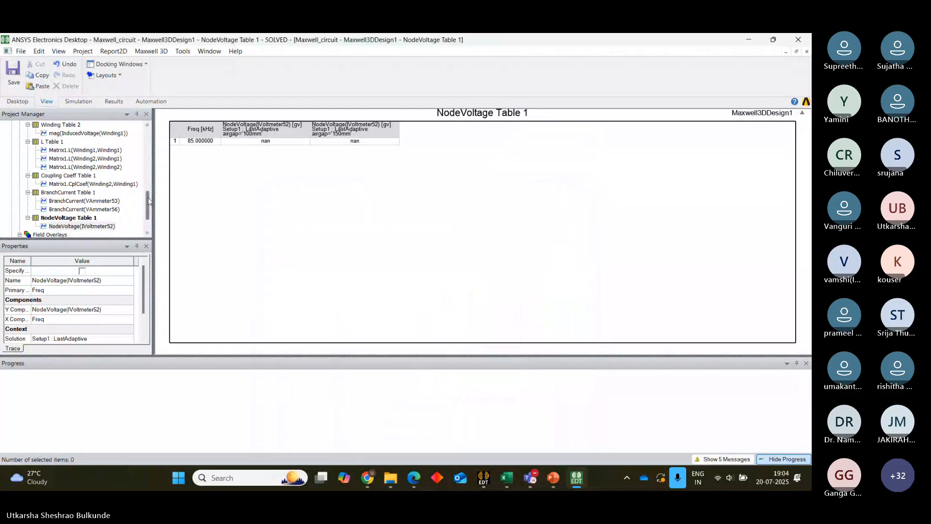
- Open Coupling Coeff Plot 1 to examine how the coupling coefficient varies with the air gap
drag(147, 197, 148, 167)
click(62, 159)
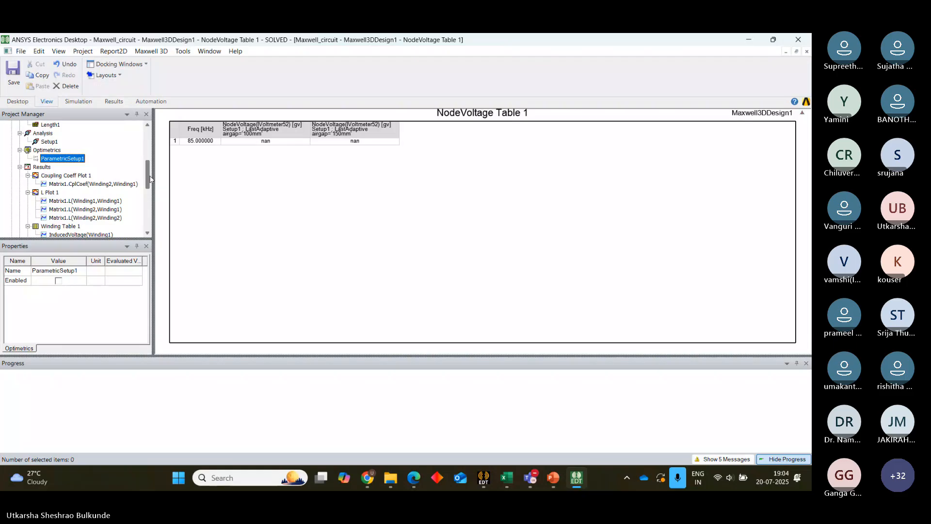
click(70, 175)
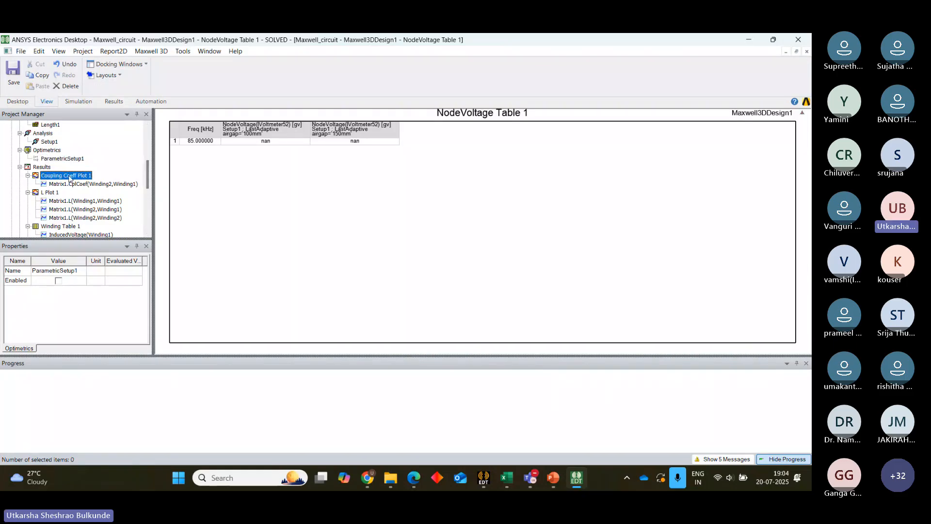
double_click(70, 176)
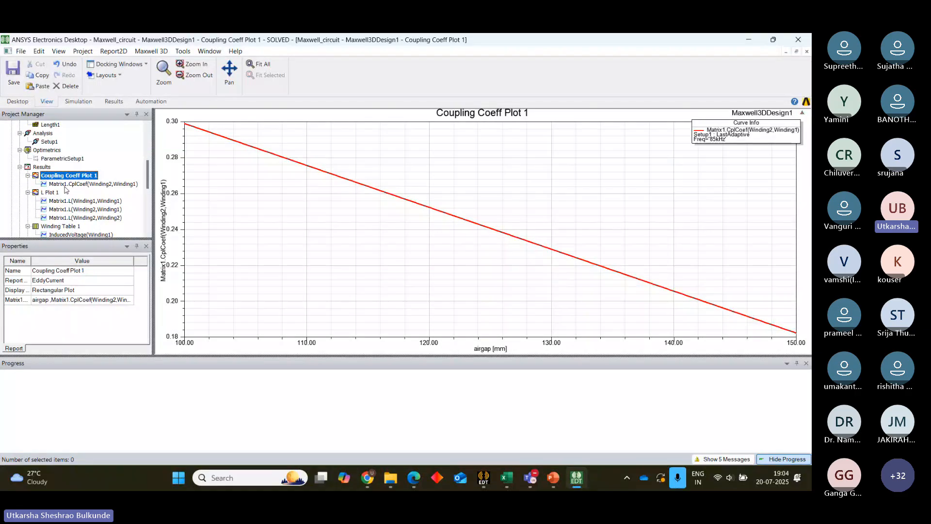
- Check the airgap sweep definition in ParametricSetup1 and close it without changes
click(69, 159)
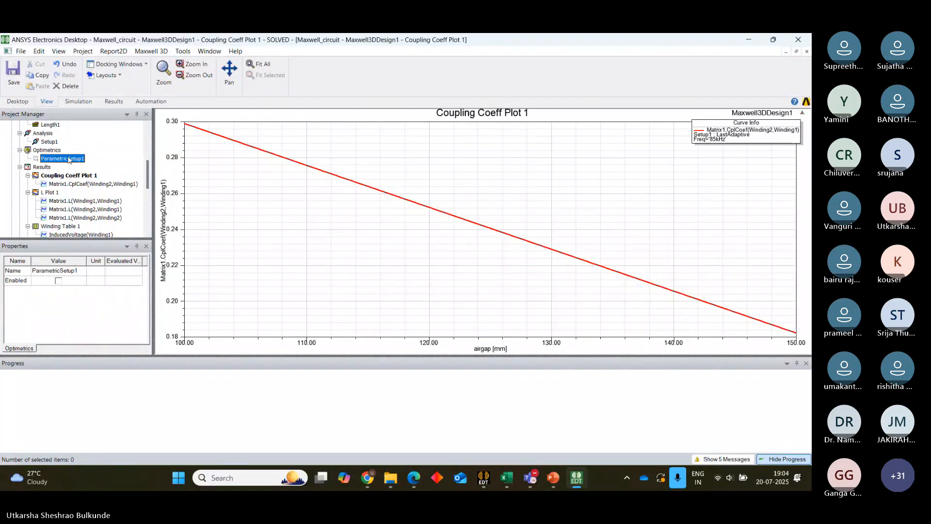
double_click(69, 159)
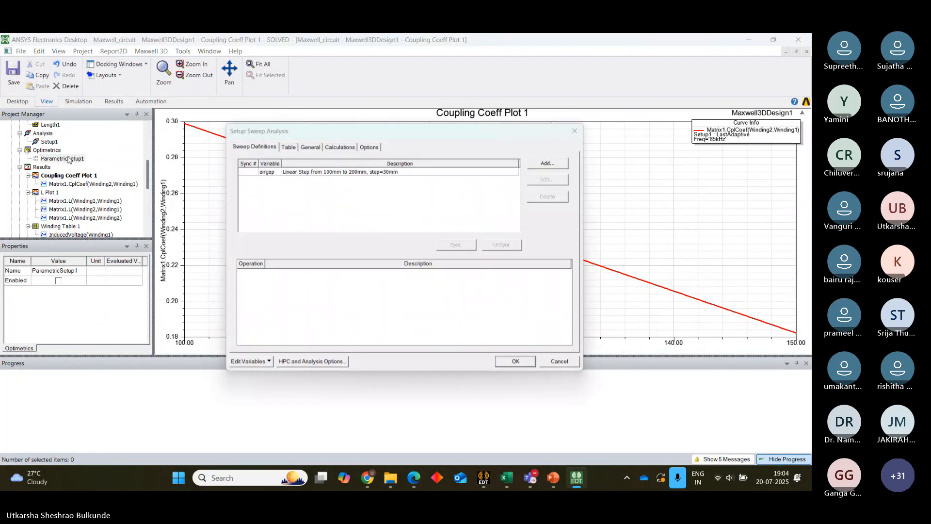
click(582, 127)
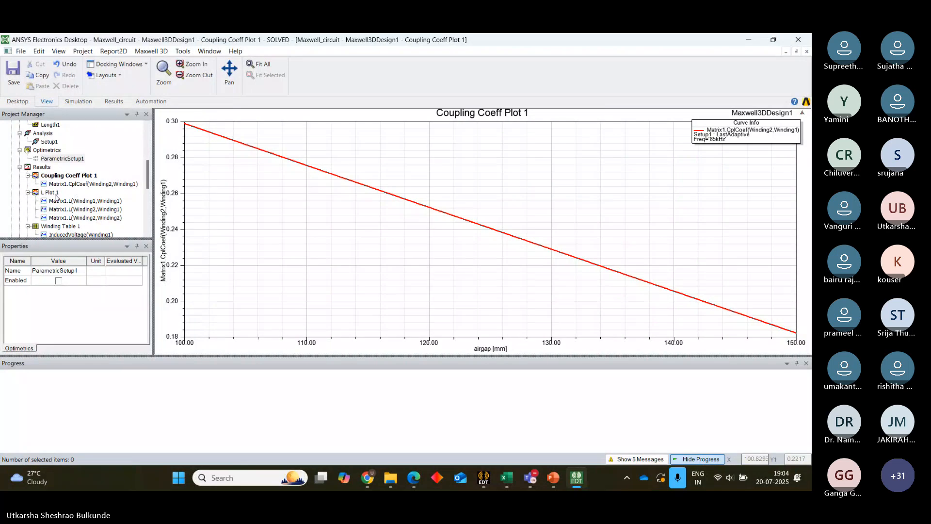
- Review the winding inductances in L Plot 1 and the induced voltage of Winding1 in Winding Table 1
double_click(70, 203)
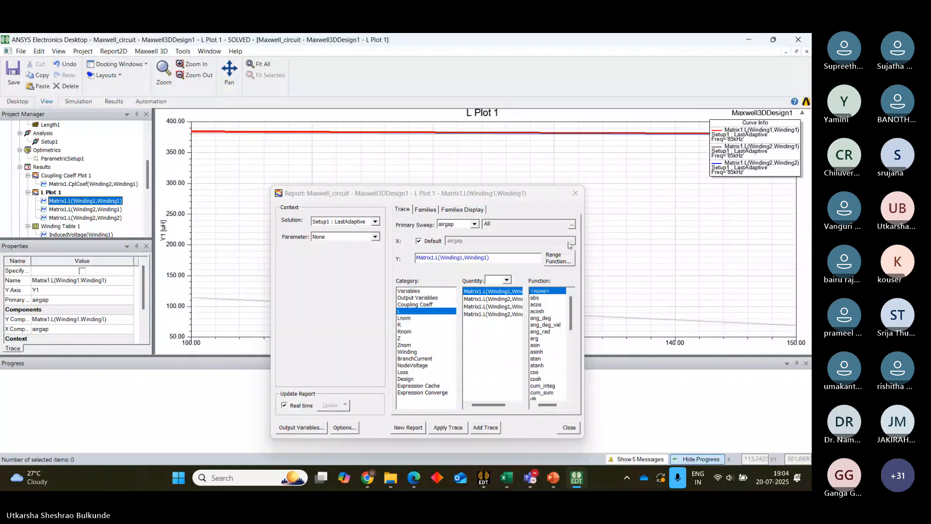
click(575, 194)
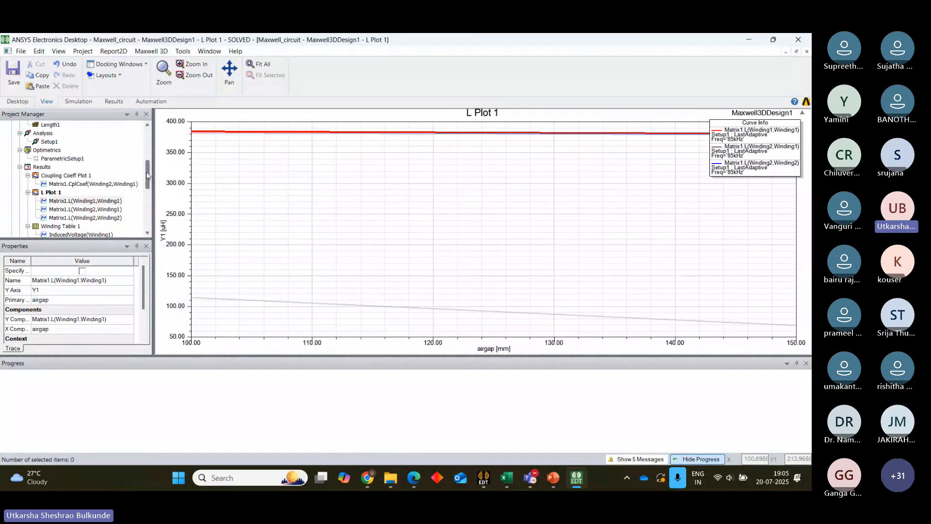
scroll(68, 206, down, 2)
double_click(68, 202)
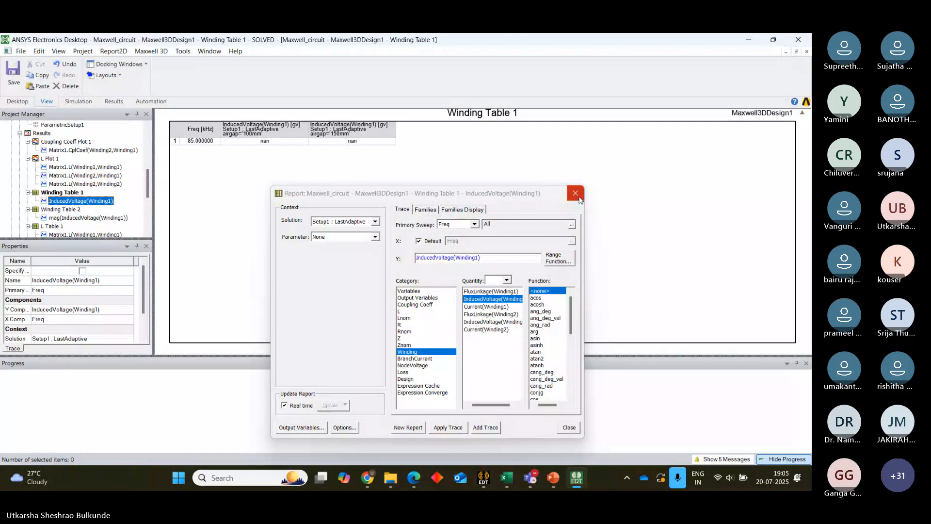
click(579, 198)
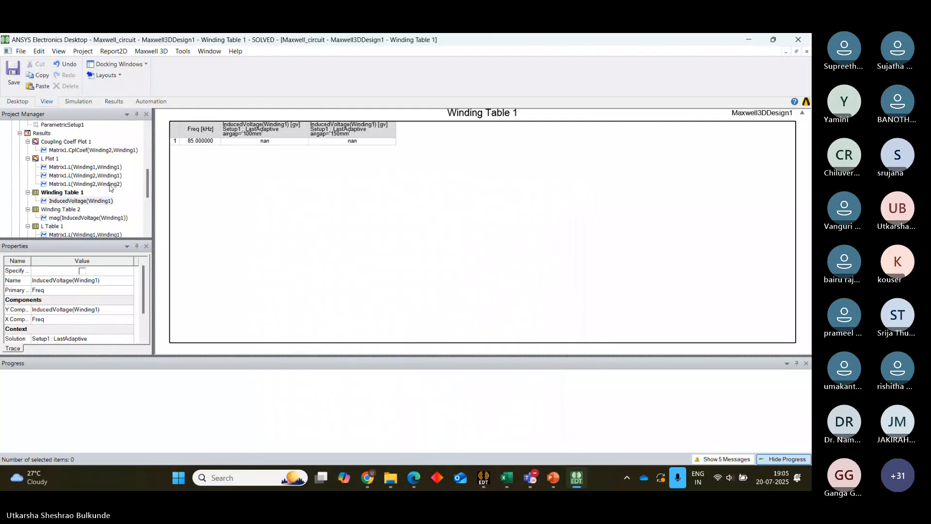
drag(148, 183, 145, 119)
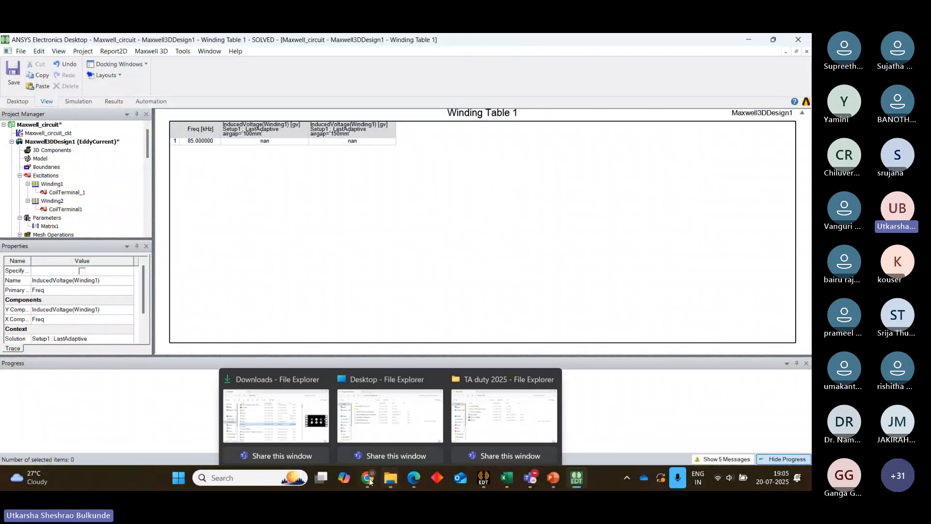
- Open the project no_pitch_circuit_XY_490_330 (1) from the Downloads folder with Electronics Desktop 2018.2
mouse_move(367, 480)
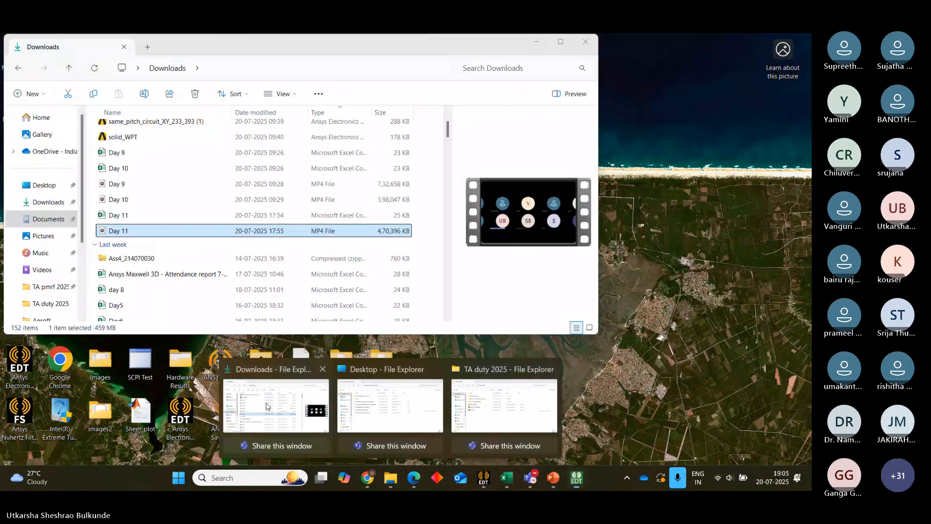
click(266, 406)
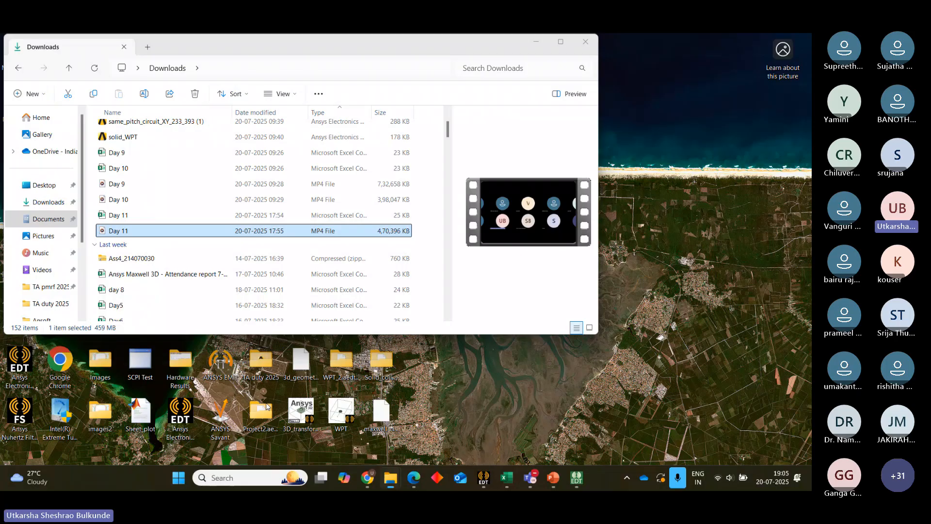
scroll(194, 204, up, 2)
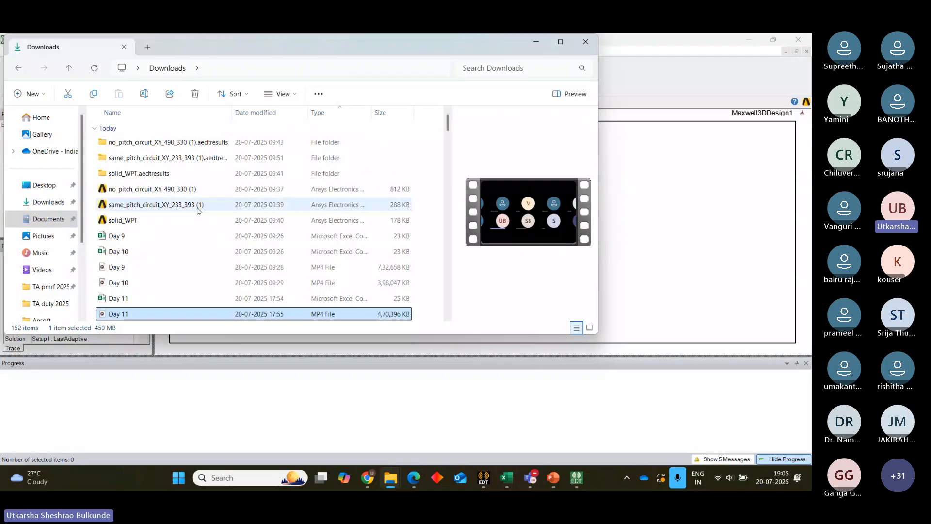
click(131, 194)
right_click(132, 195)
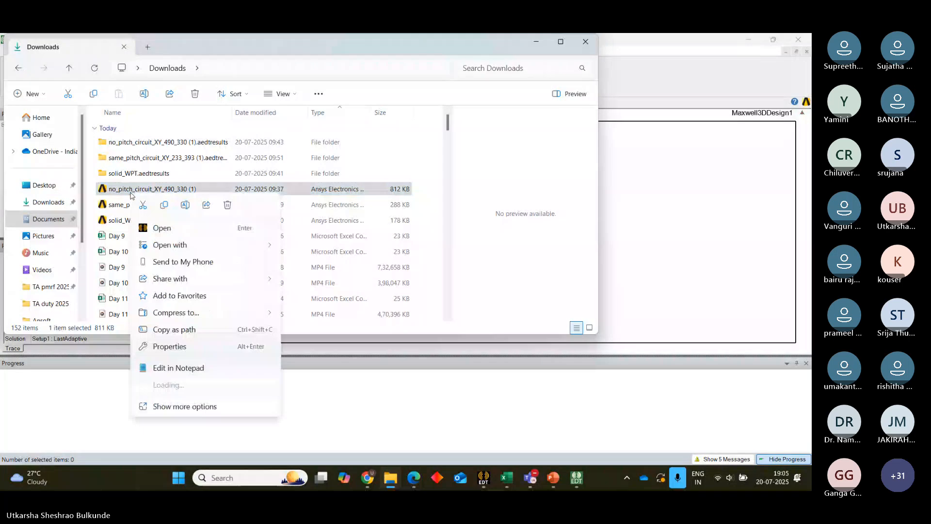
mouse_move(245, 247)
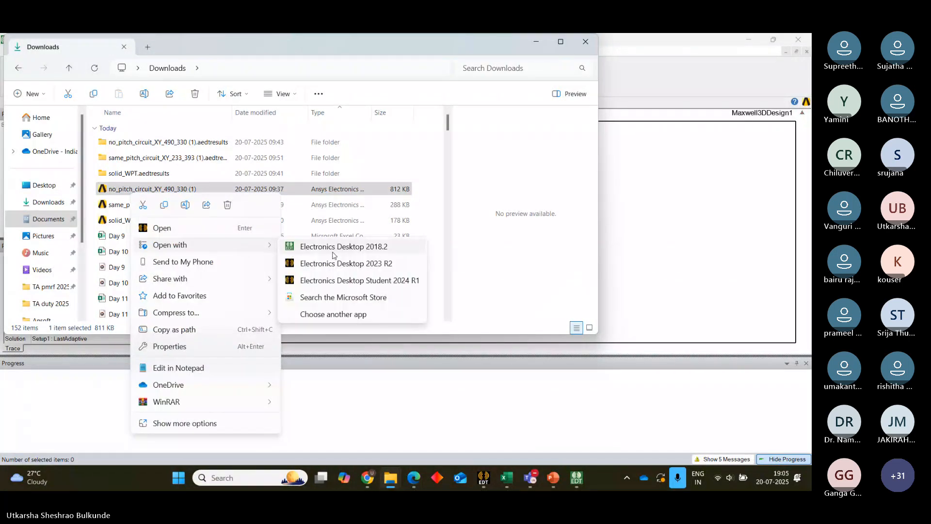
click(333, 250)
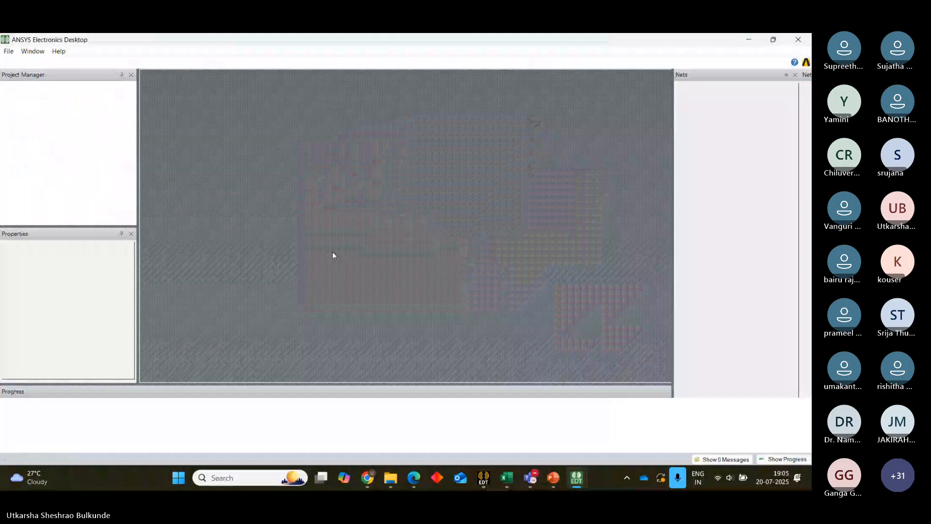
click(441, 280)
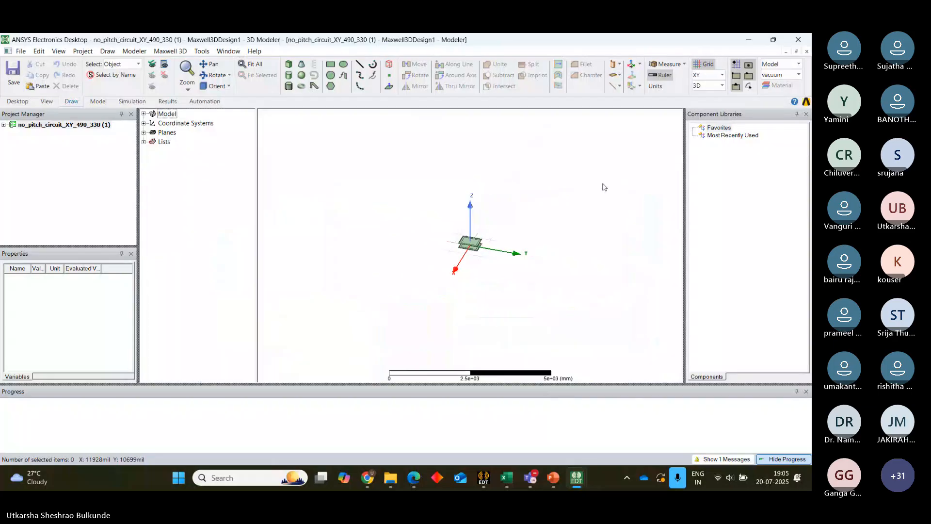
- Open the no_pitch_circuit_ckt schematic and export its netlist to the Desktop with the file name same
click(3, 124)
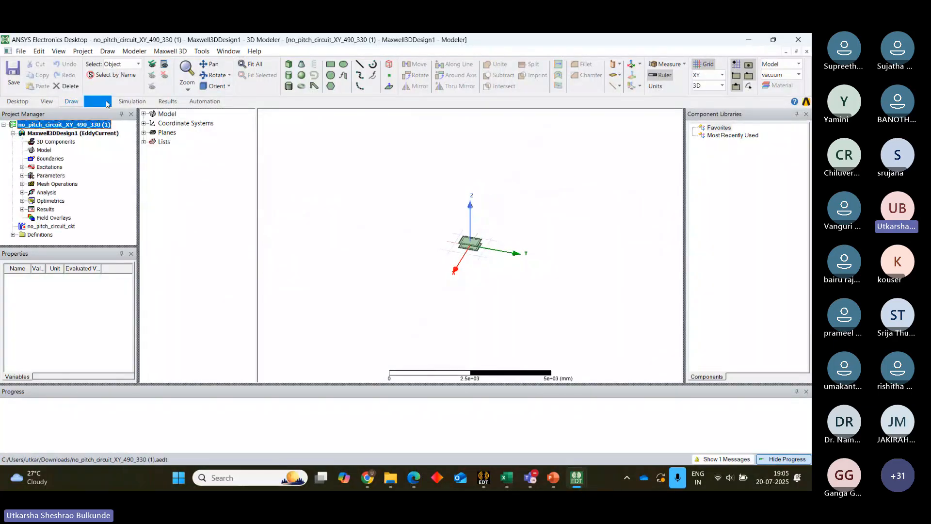
double_click(53, 226)
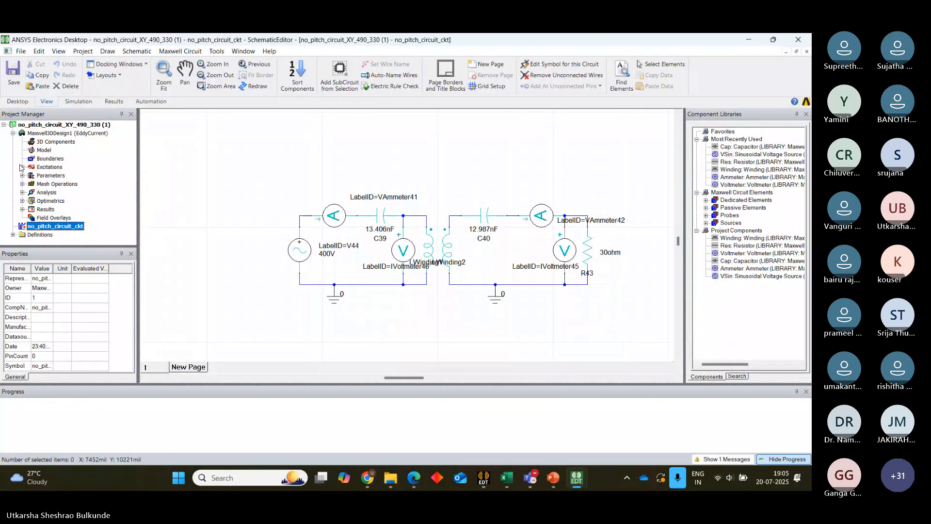
click(187, 53)
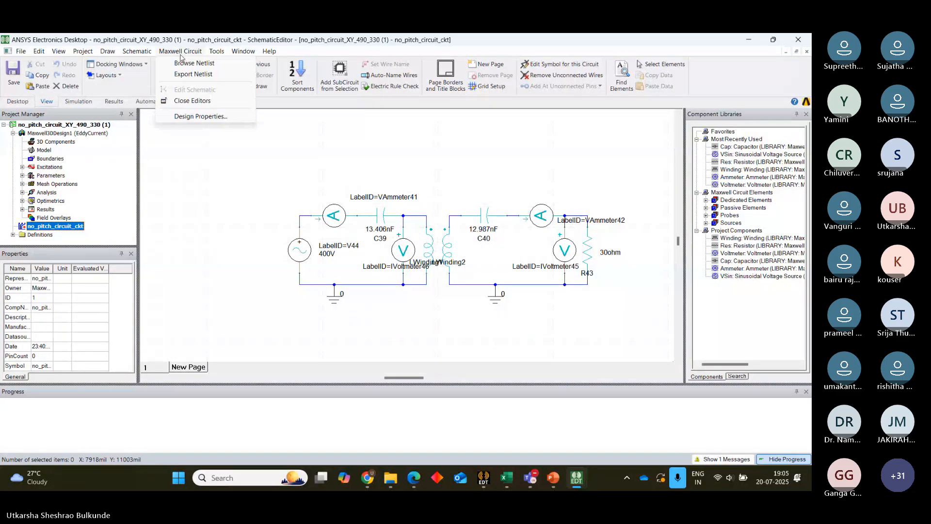
click(208, 74)
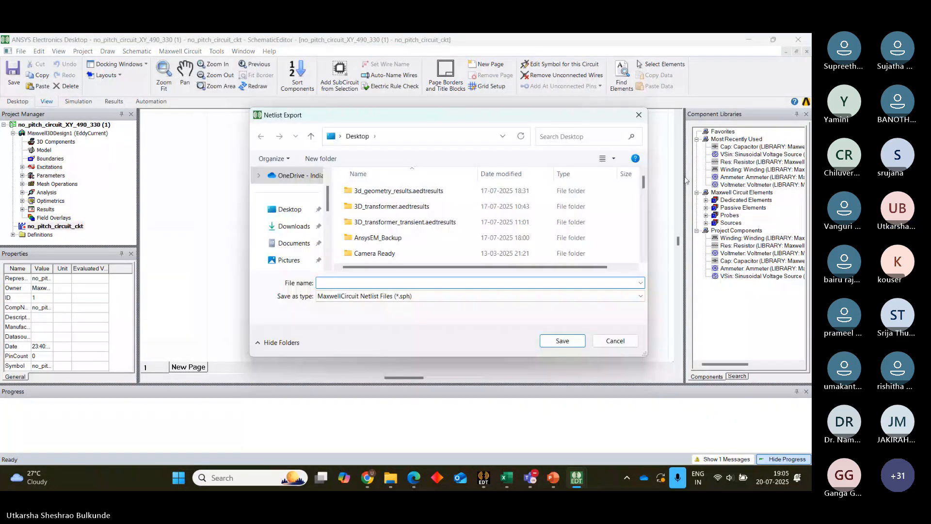
drag(643, 183, 637, 248)
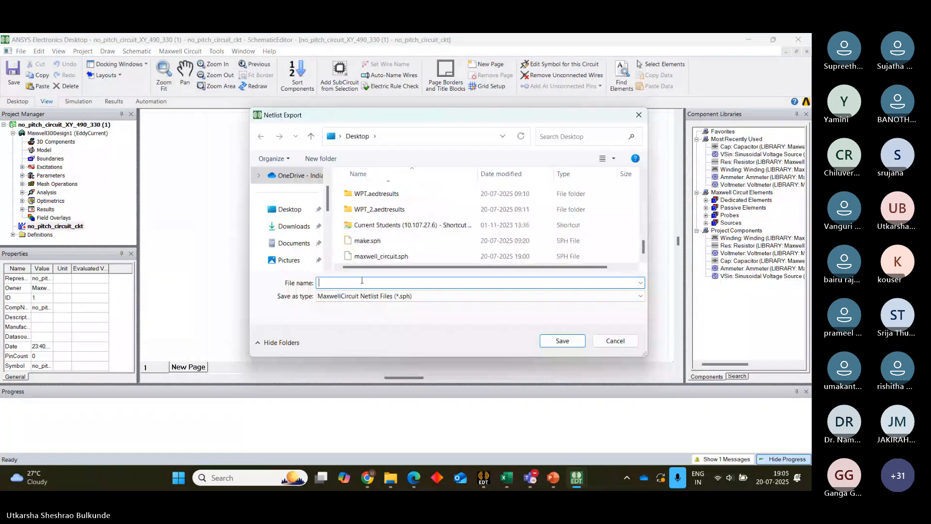
click(362, 283)
text(s)
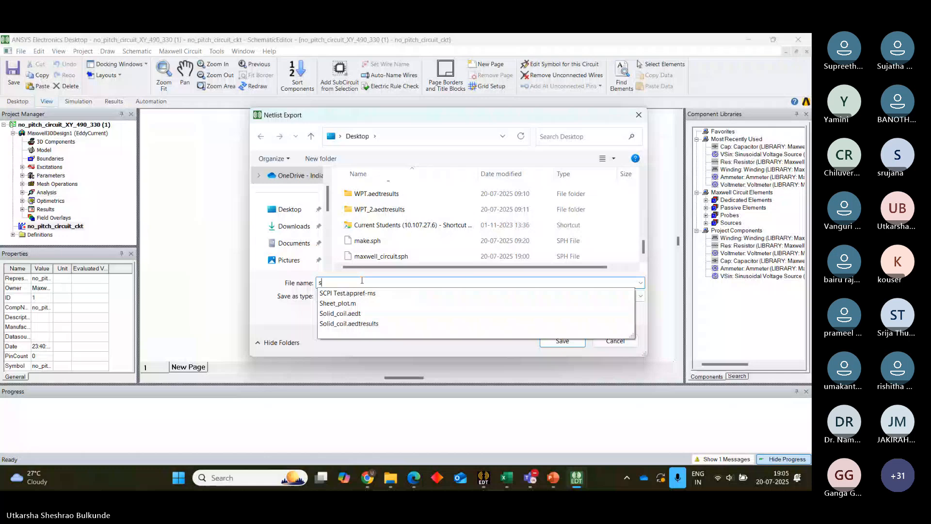
text(ame)
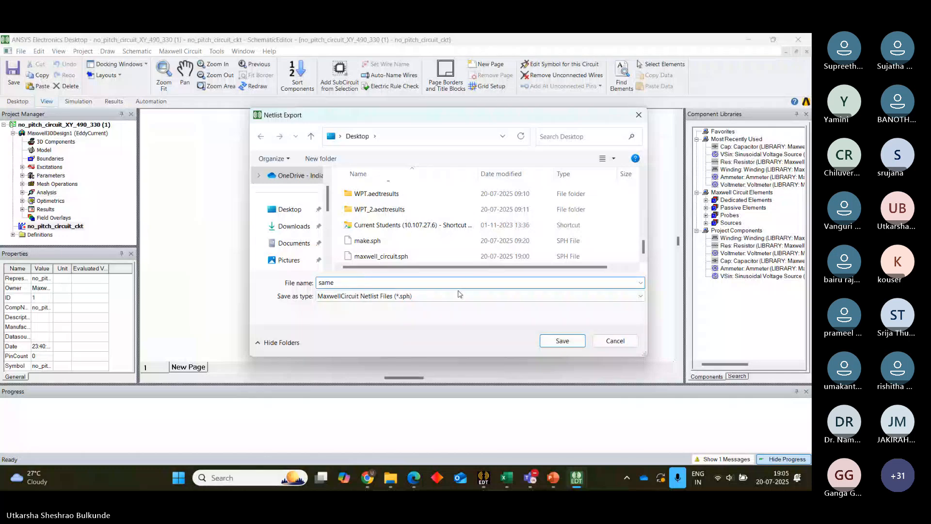
key(Return)
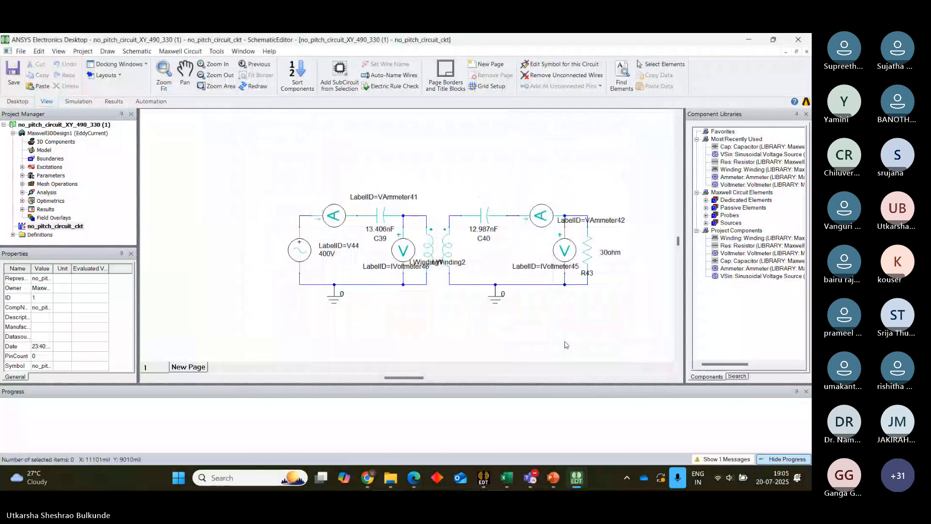
- Import the same.sph netlist from the Desktop into the external circuit of Maxwell3DDesign1 and close the external circuit settings
right_click(46, 167)
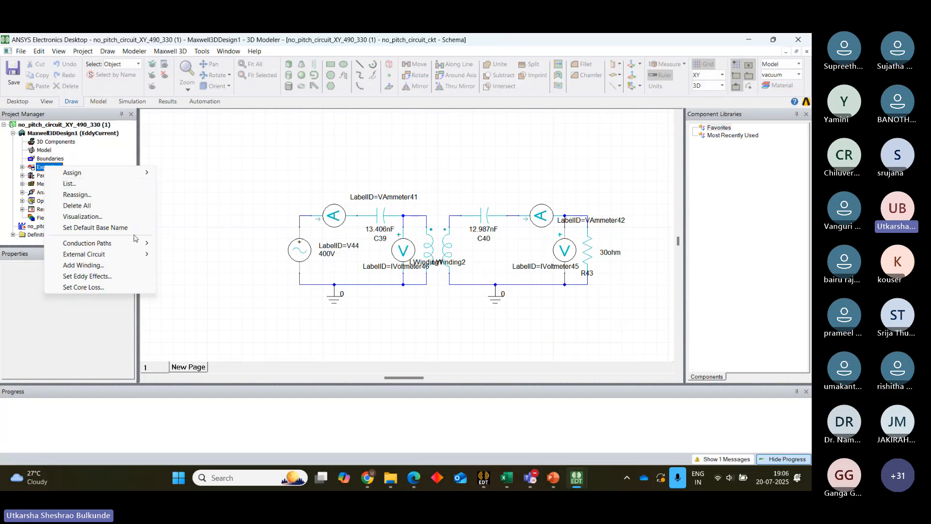
mouse_move(136, 254)
click(207, 257)
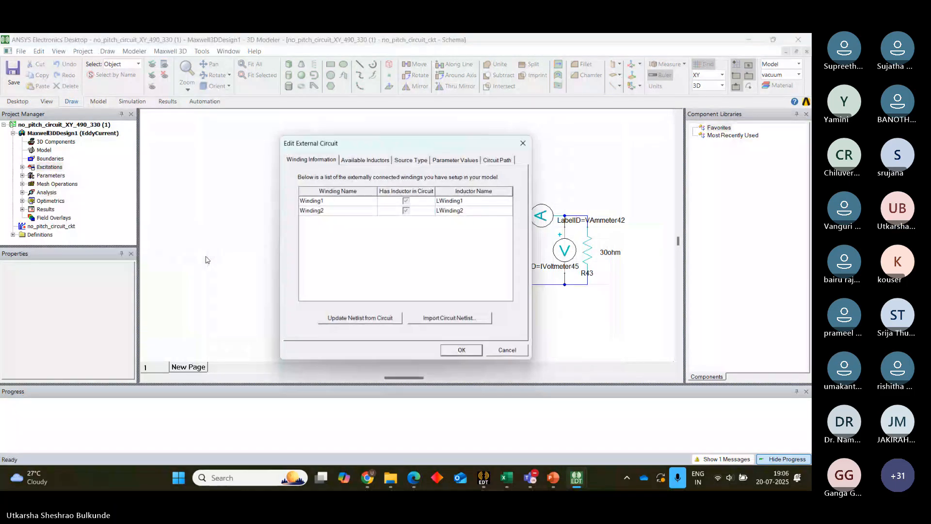
click(439, 320)
drag(644, 190, 645, 275)
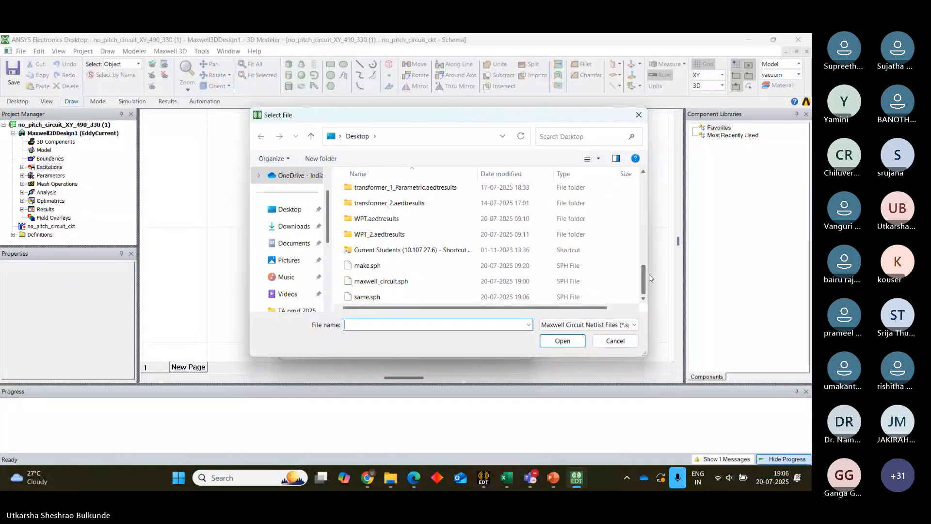
click(481, 298)
click(572, 342)
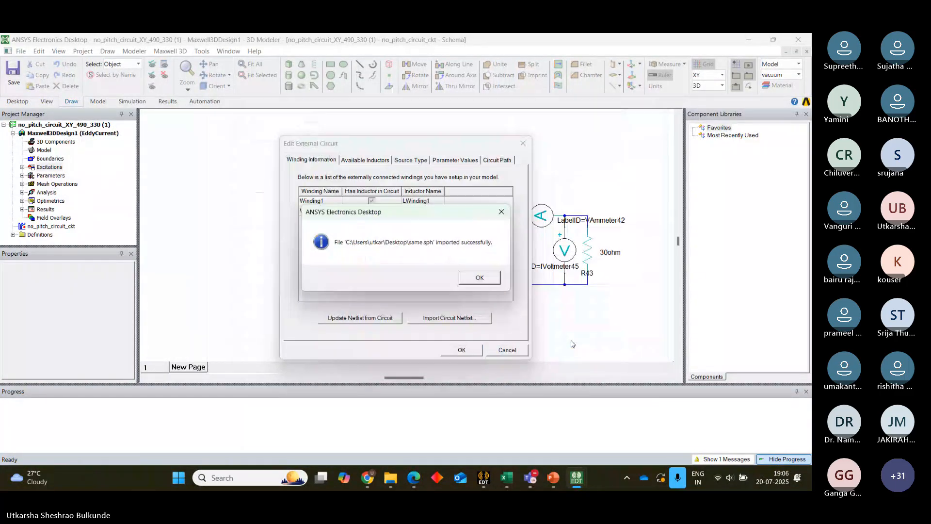
click(479, 278)
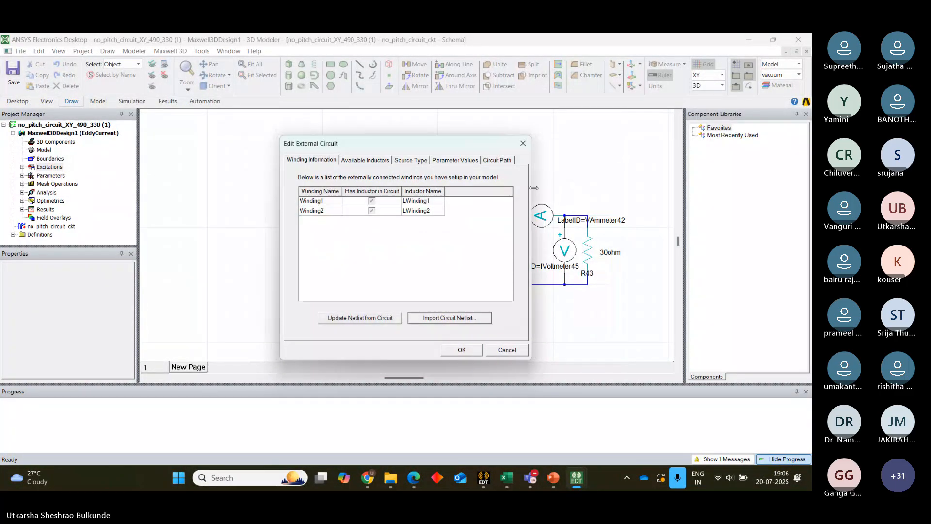
click(521, 145)
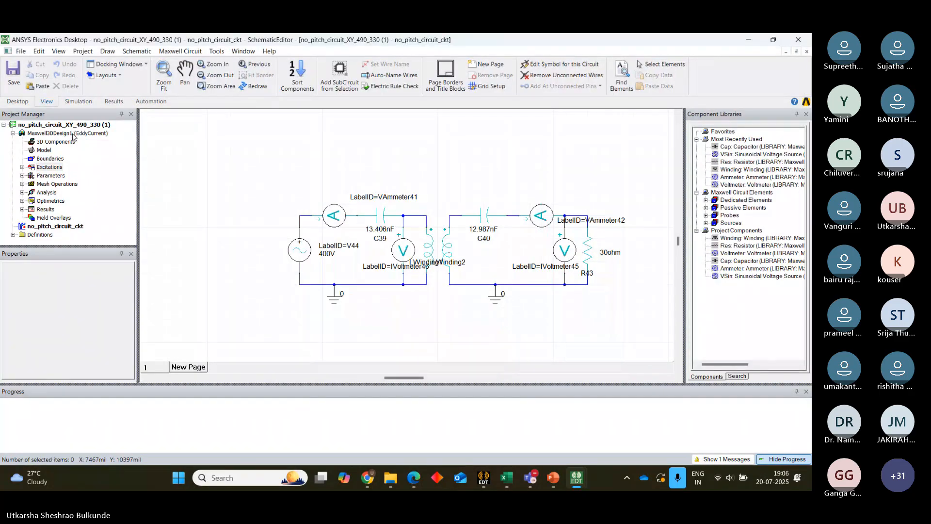
- Run a validation check on Maxwell3DDesign1 and delete its existing Setup1 analysis setup
click(72, 134)
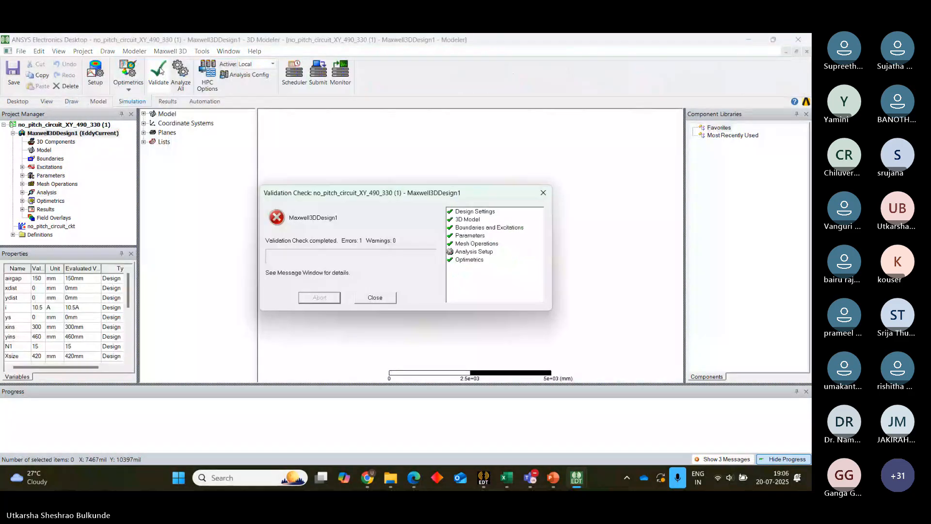
click(376, 297)
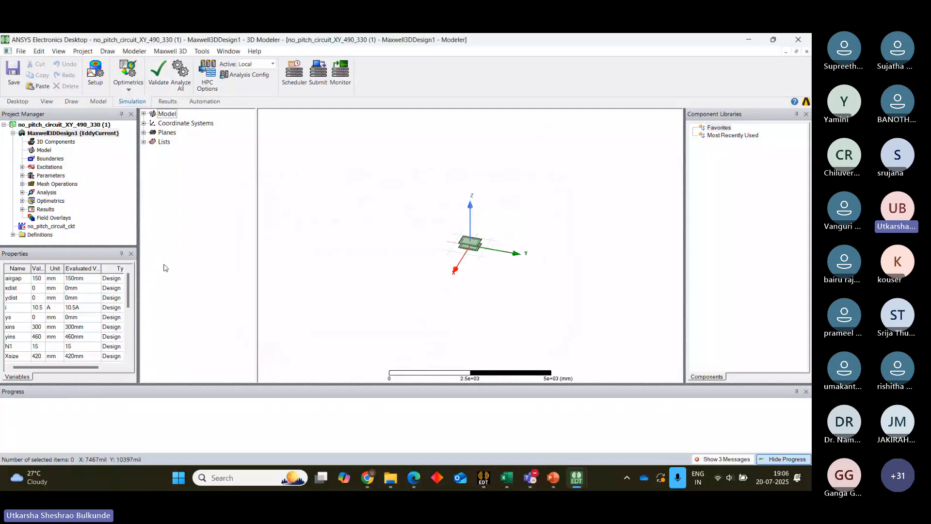
click(22, 192)
click(53, 201)
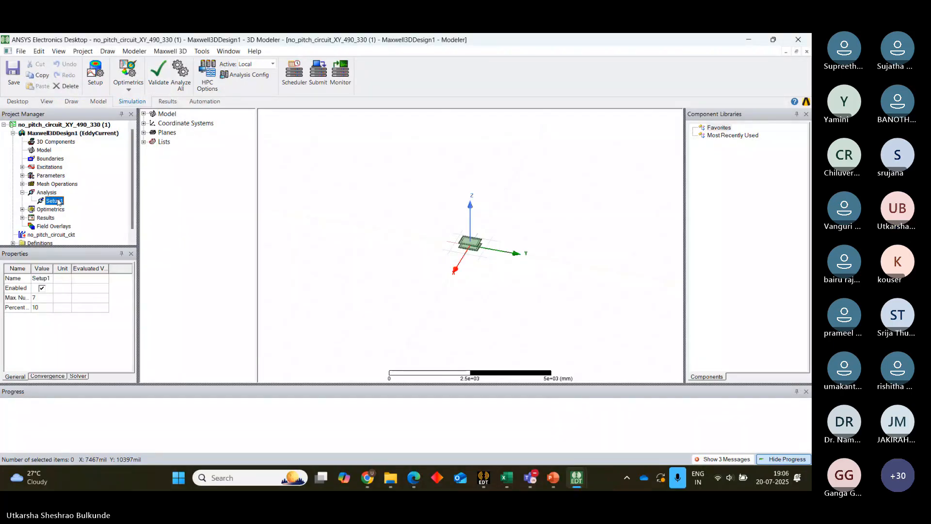
key(Delete)
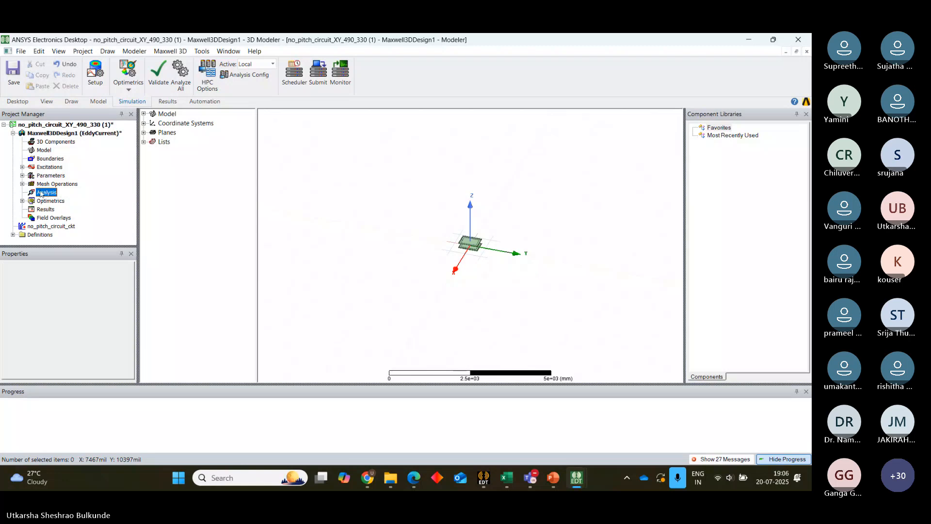
- Add a new solution setup to the Maxwell3DDesign1 analysis and set its percent error to 5
right_click(47, 193)
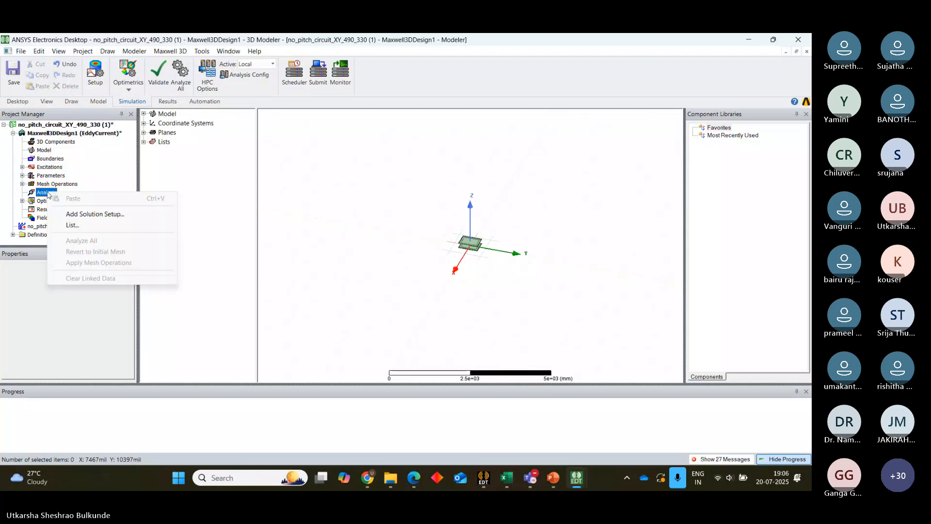
click(108, 218)
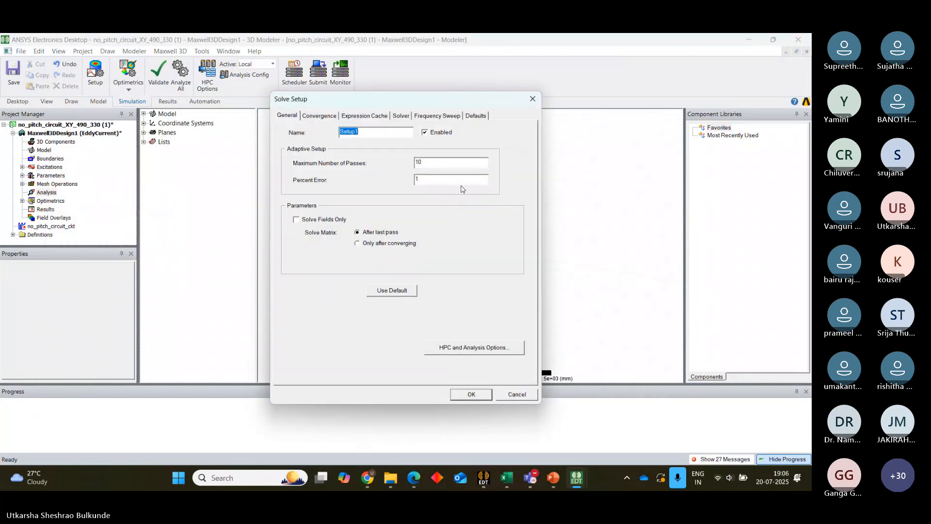
click(420, 179)
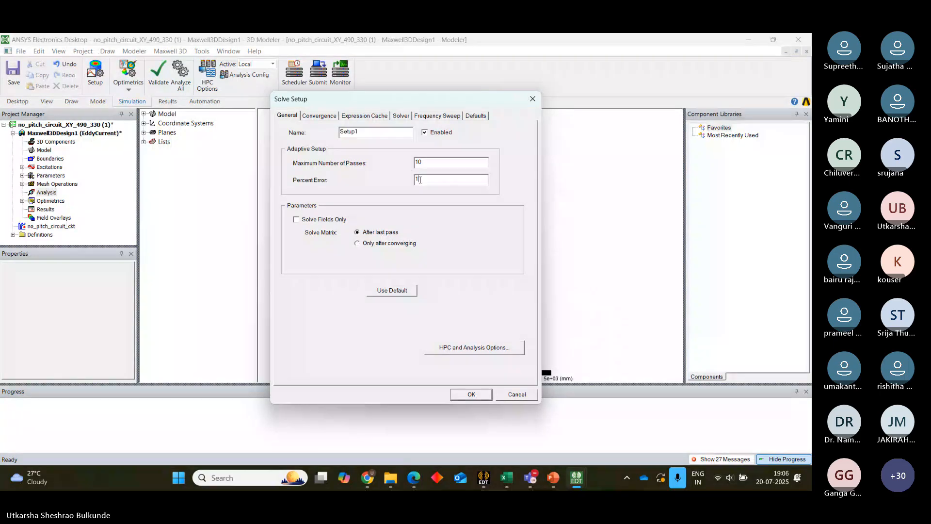
key(BackSpace)
click(440, 116)
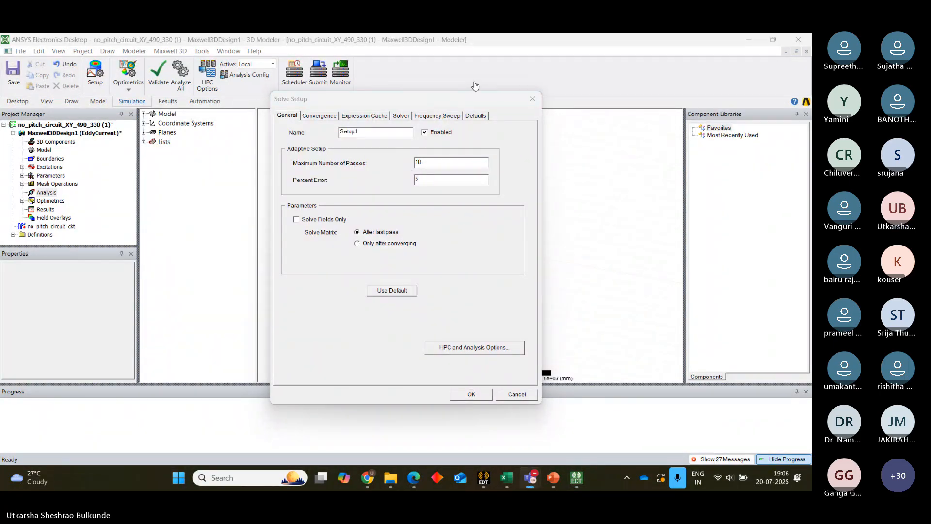
- Set the new setup's adaptive frequency to 85 kHz in the solver settings and confirm the setup
click(401, 115)
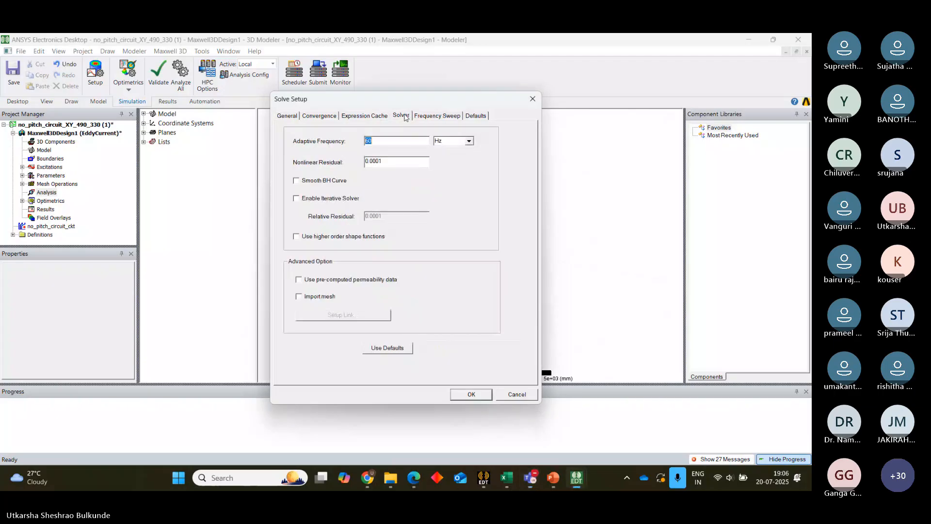
click(375, 140)
key(BackSpace)
key(BackSpace)
text(85)
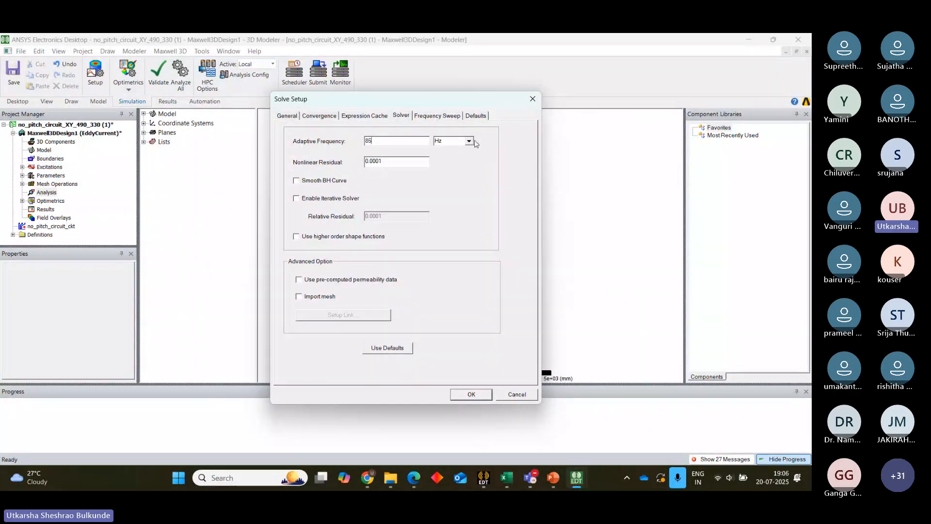
click(469, 141)
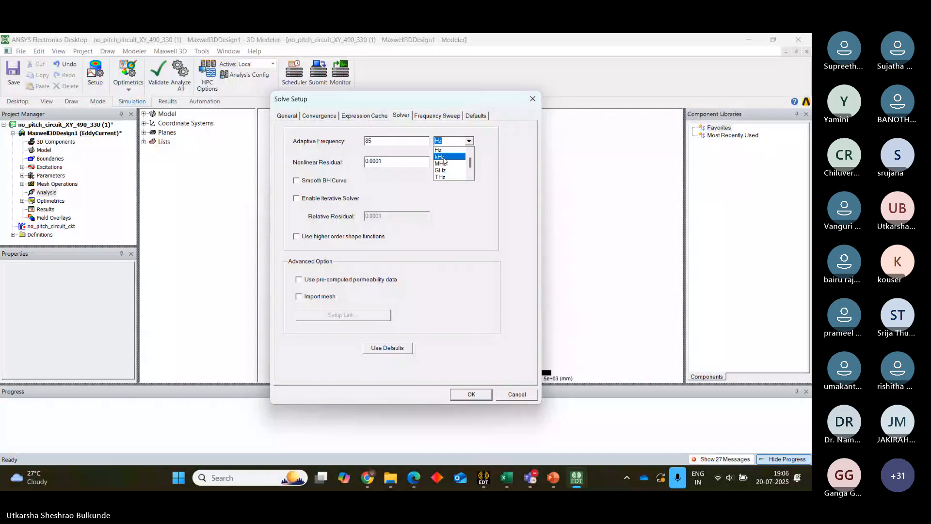
click(443, 158)
click(478, 395)
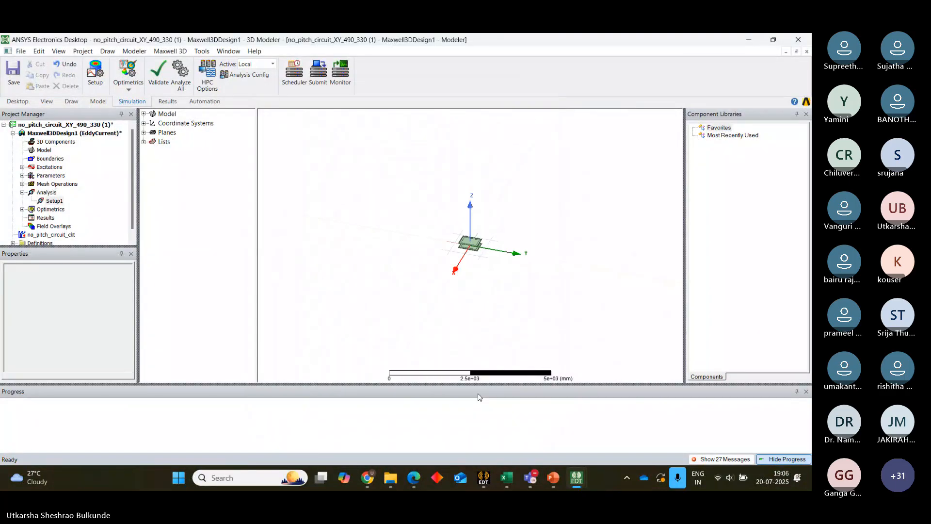
- Run a validation check on Maxwell3DDesign1 with the new setup and close the check
click(58, 135)
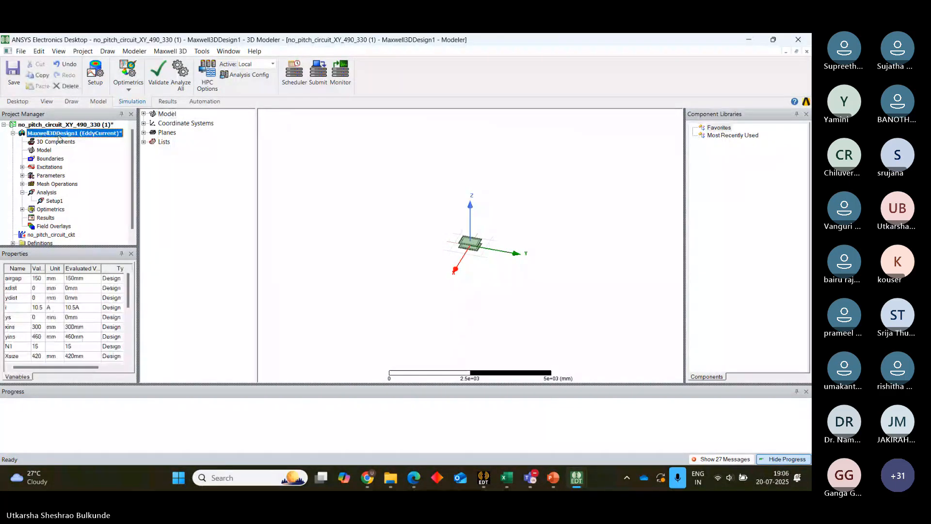
click(158, 73)
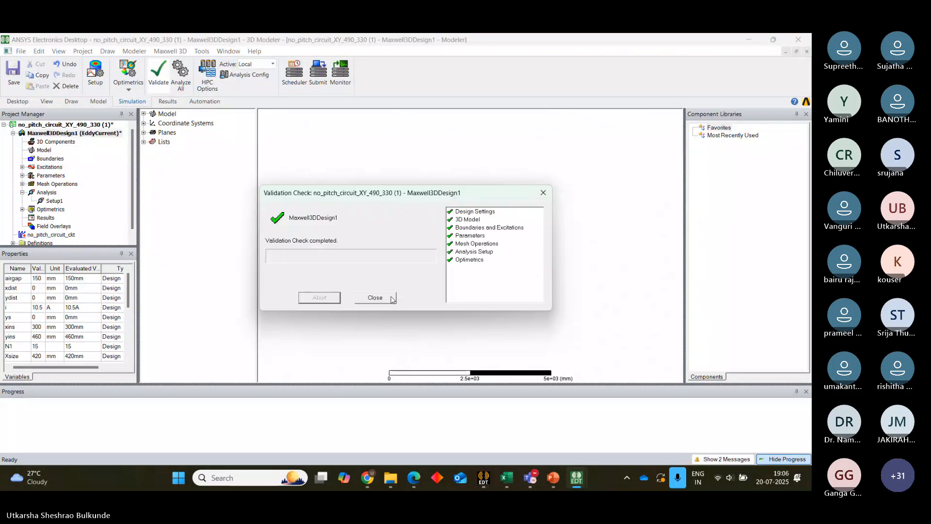
click(375, 298)
- Delete ParametricSetup1 from the Optimetrics of Maxwell3DDesign1
click(22, 209)
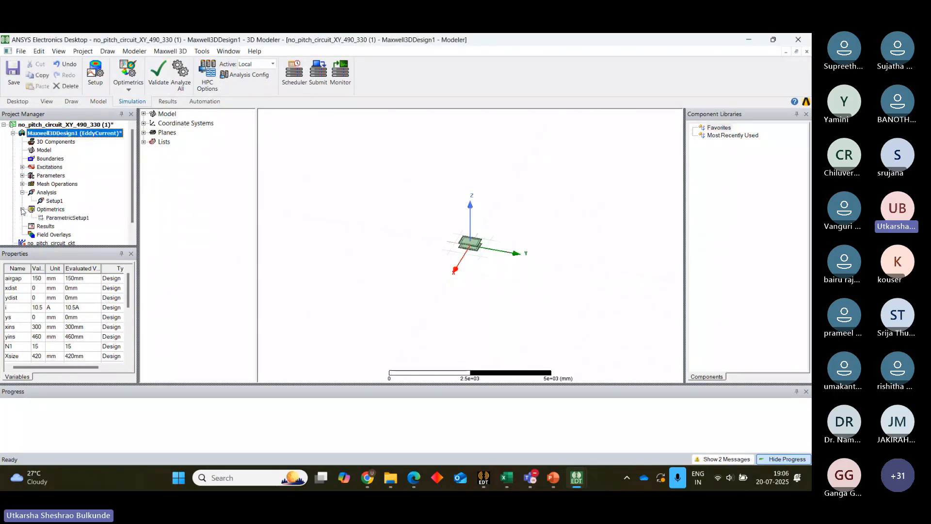
click(58, 219)
key(Up)
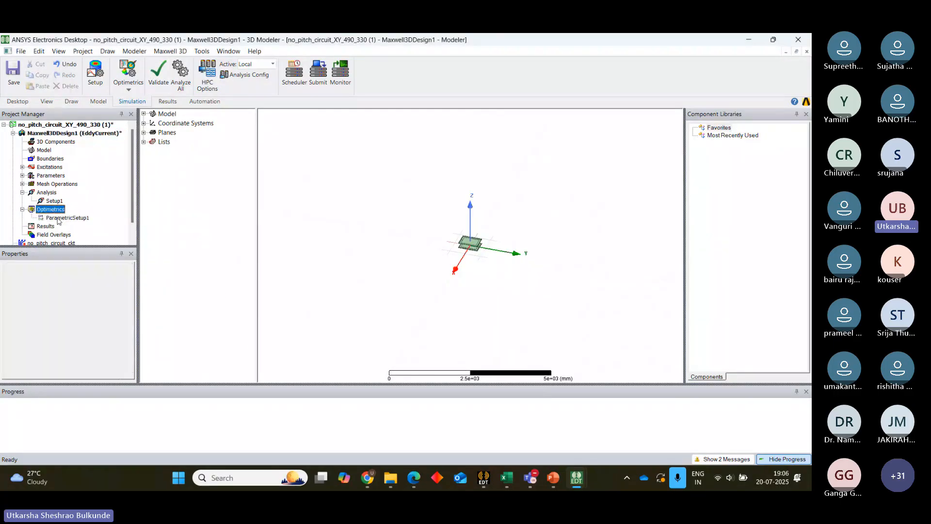
click(70, 219)
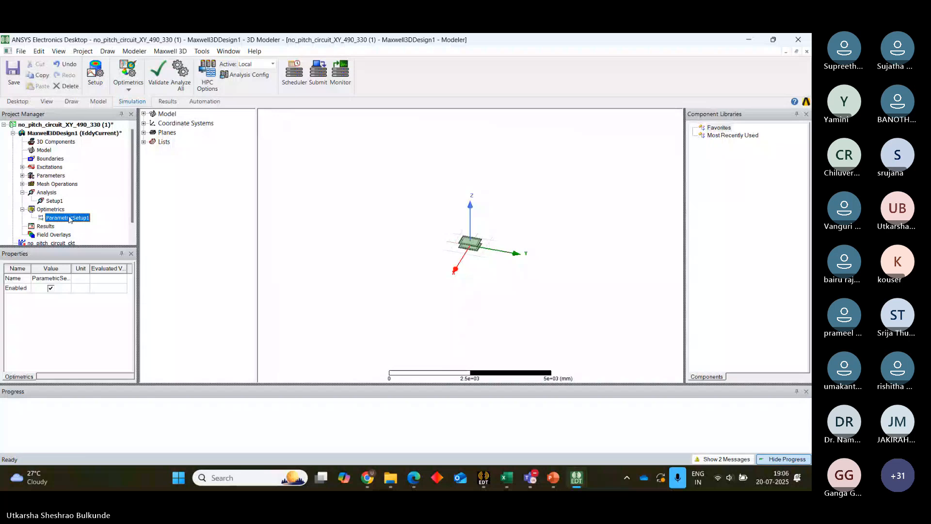
key(Left)
key(Left)
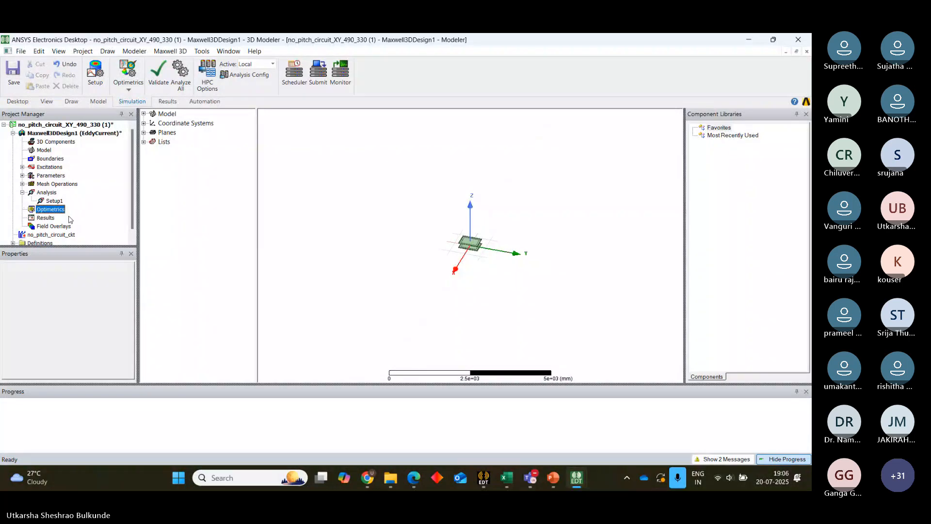
- Validate Maxwell3DDesign1 again and run the Setup1 analysis
click(156, 76)
click(382, 298)
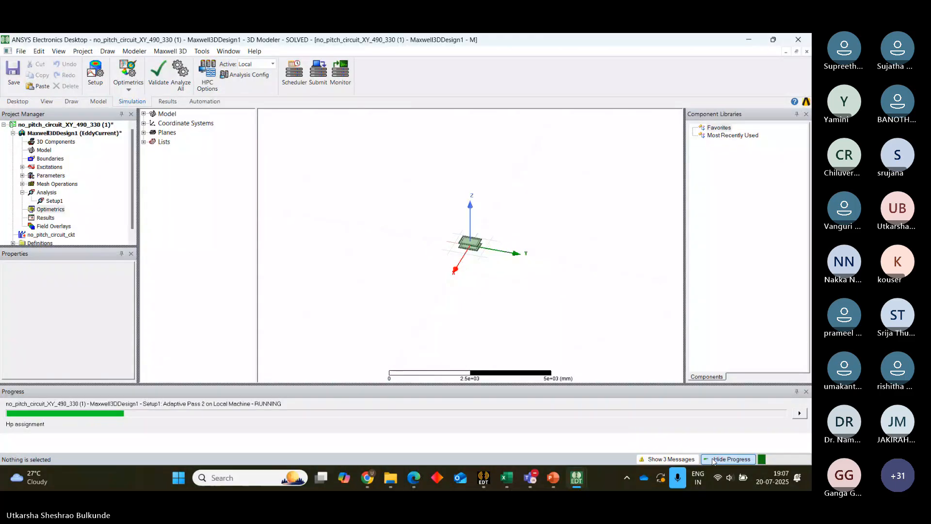
scroll(416, 243, up, 5)
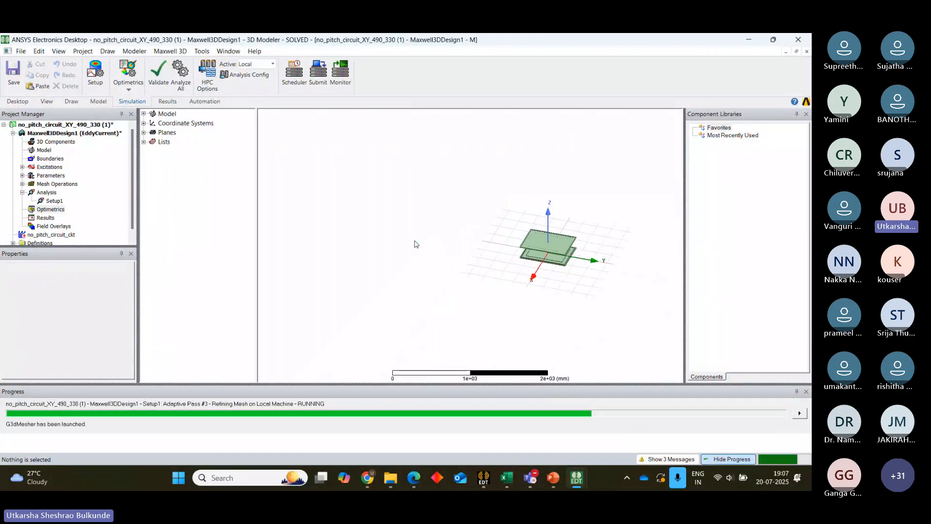
scroll(549, 232, up, 3)
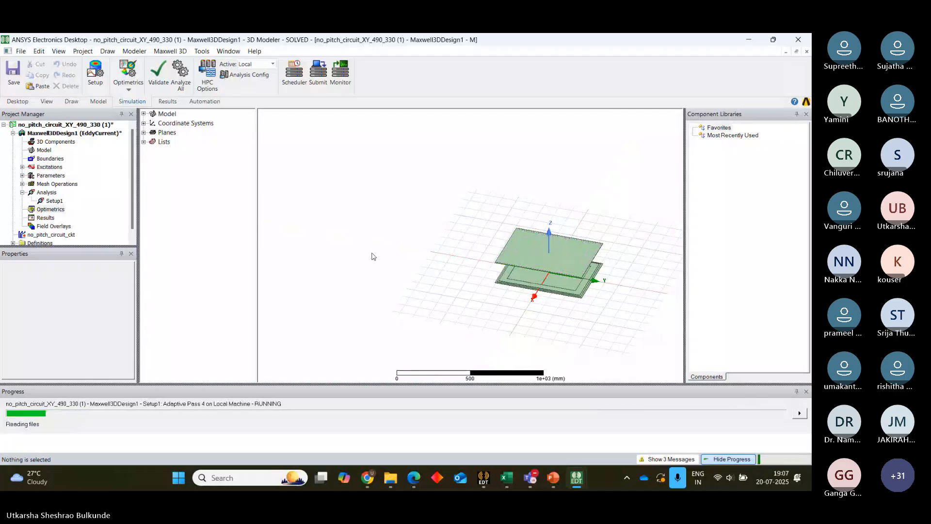
scroll(372, 256, up, 2)
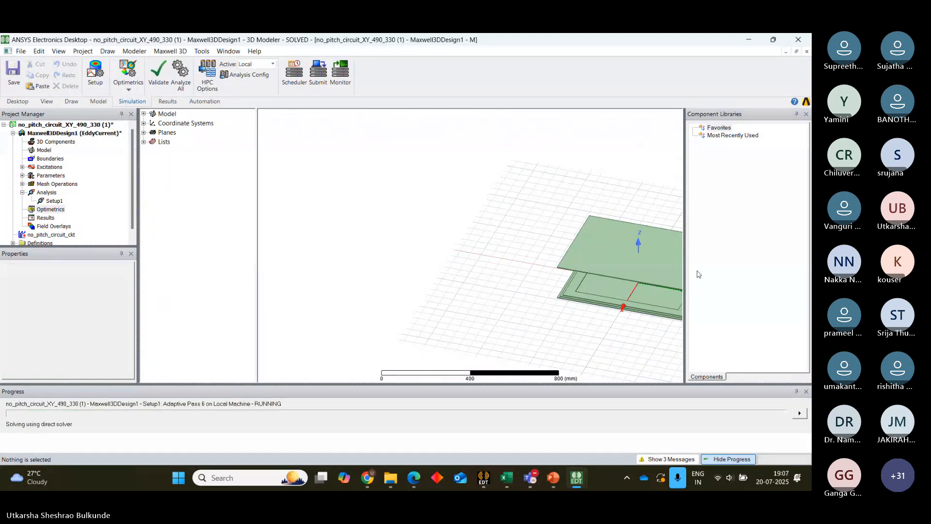
- Review the Maxwell3DDesign1 messages while the analysis is solving and close the message list
click(132, 242)
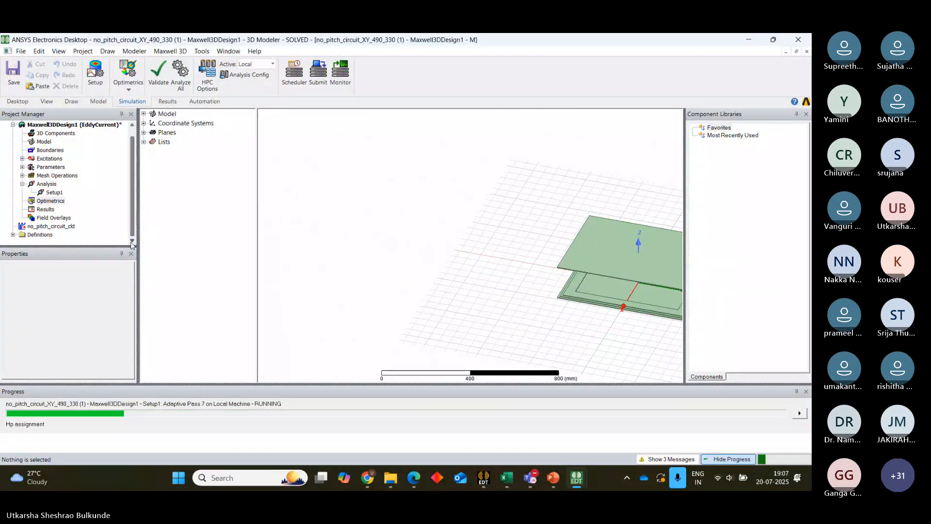
click(671, 459)
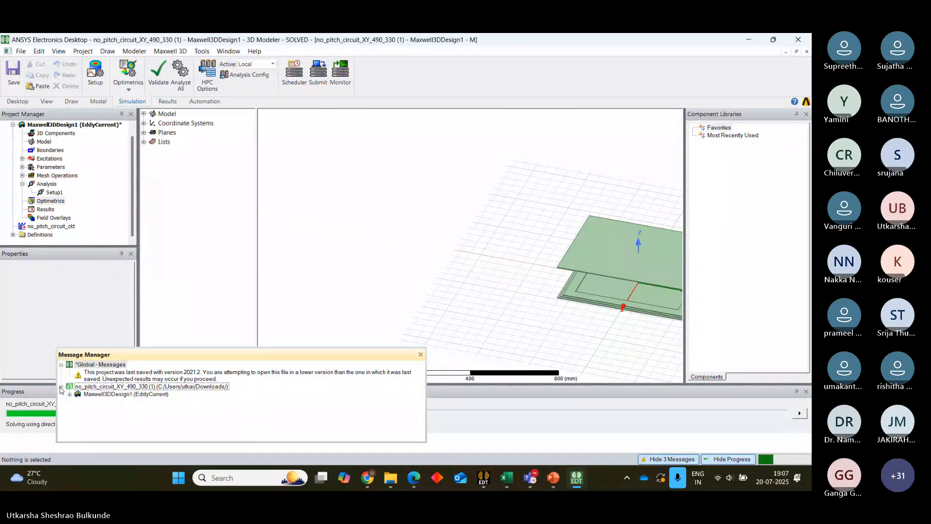
click(69, 394)
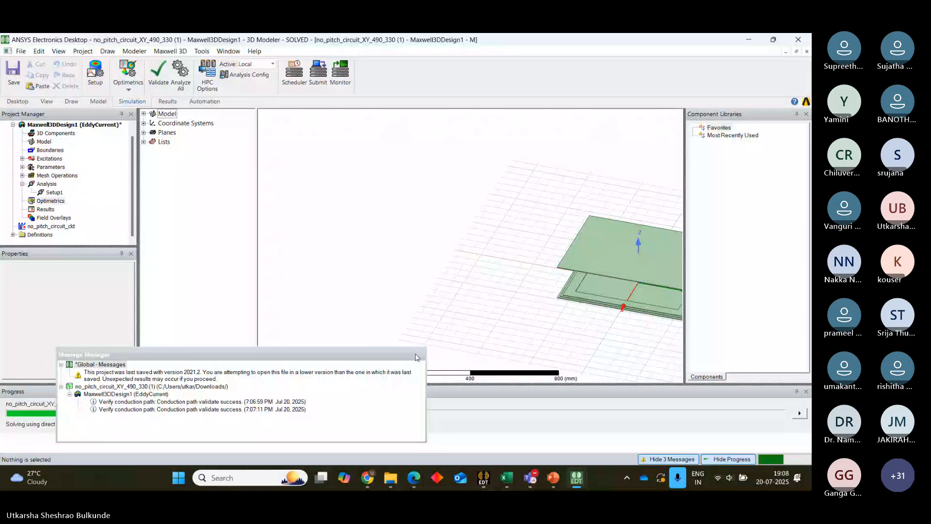
click(38, 211)
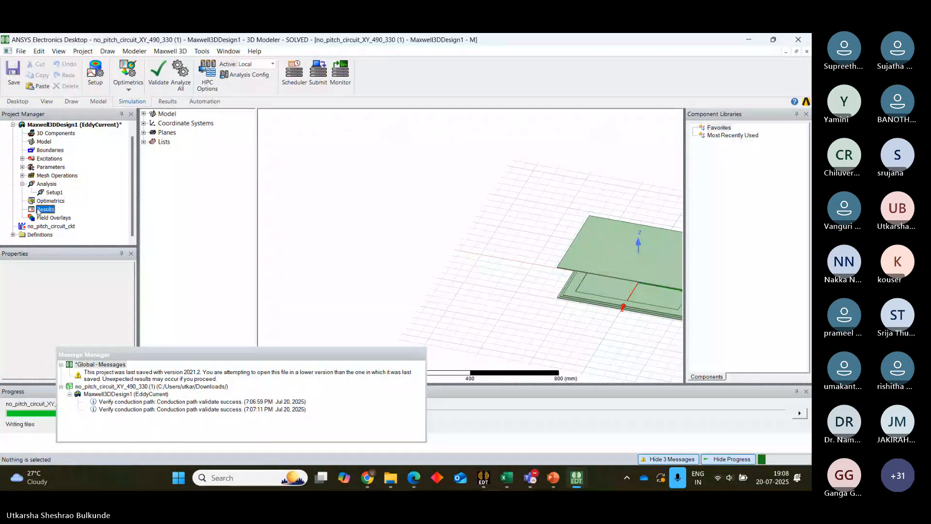
right_click(39, 210)
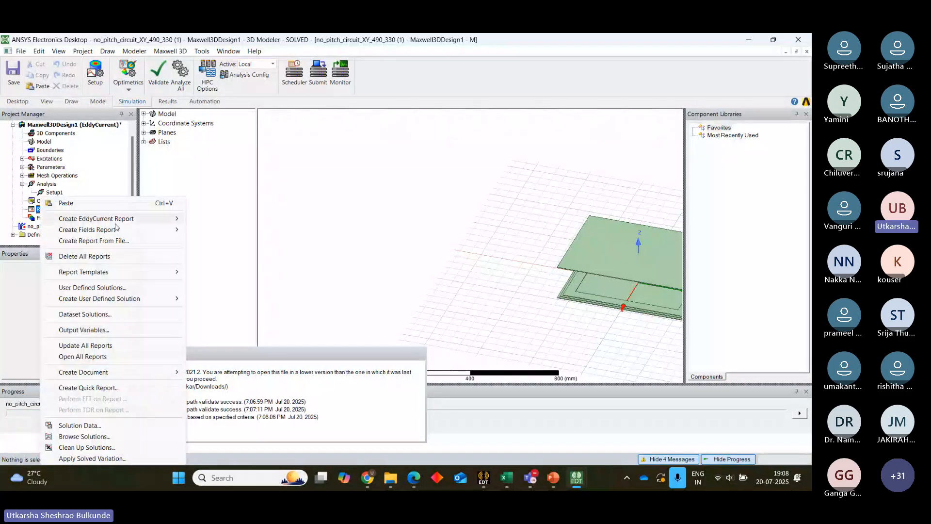
mouse_move(116, 224)
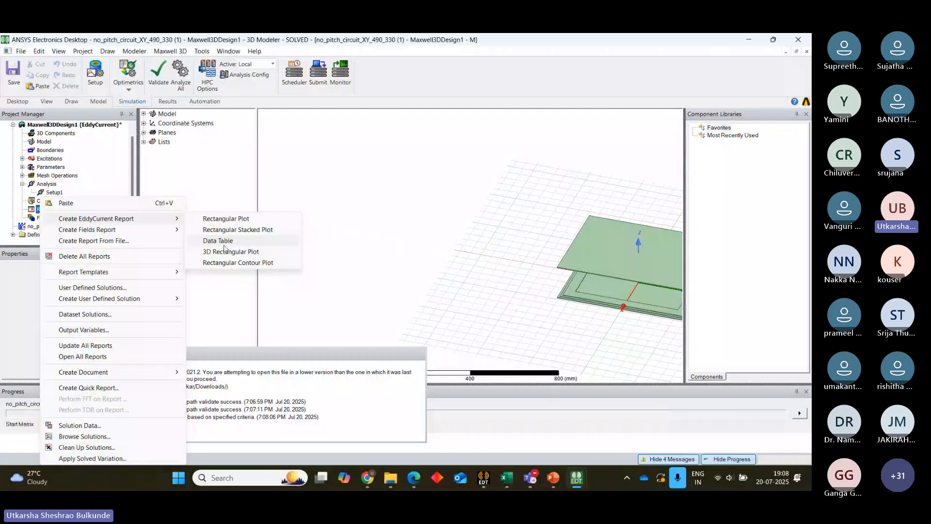
click(358, 297)
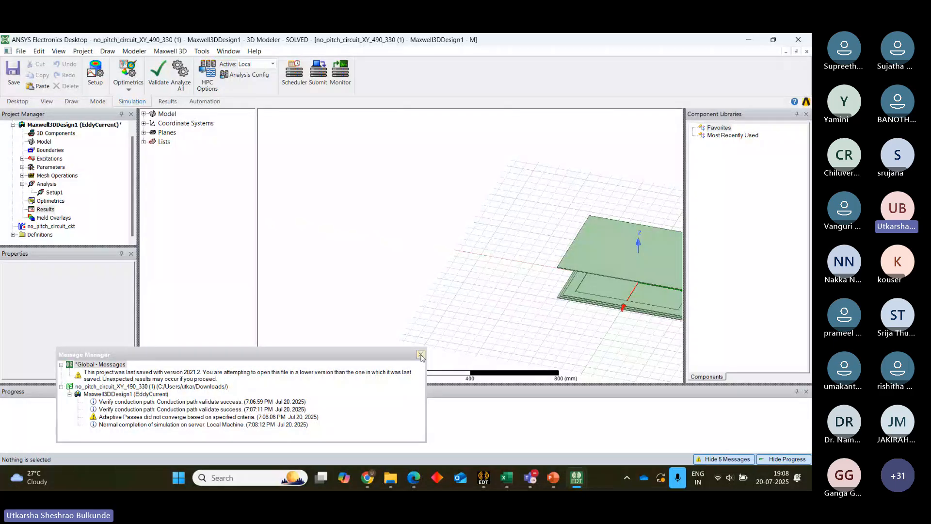
click(422, 355)
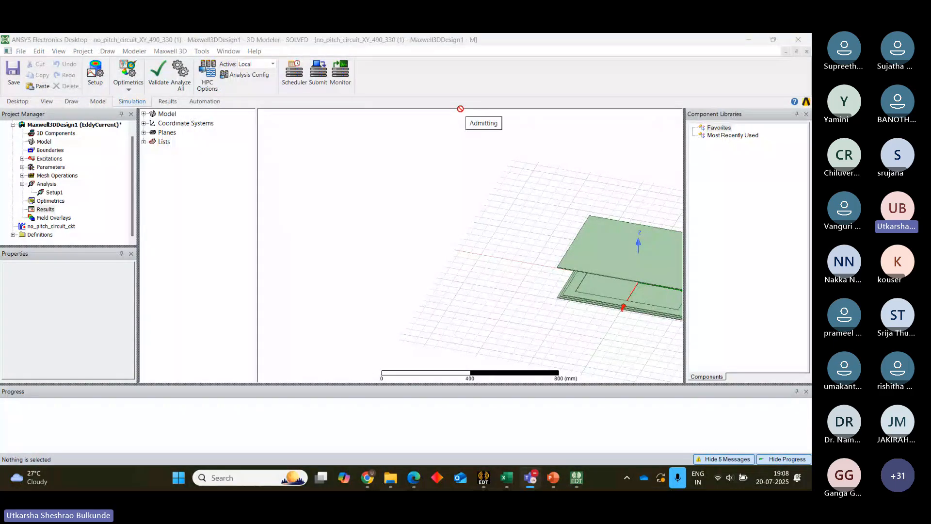
- Create an EddyCurrent data table of the NodeVoltage quantities for IVoltmeter45 and IVoltmeter46, with the mag function applied
right_click(37, 209)
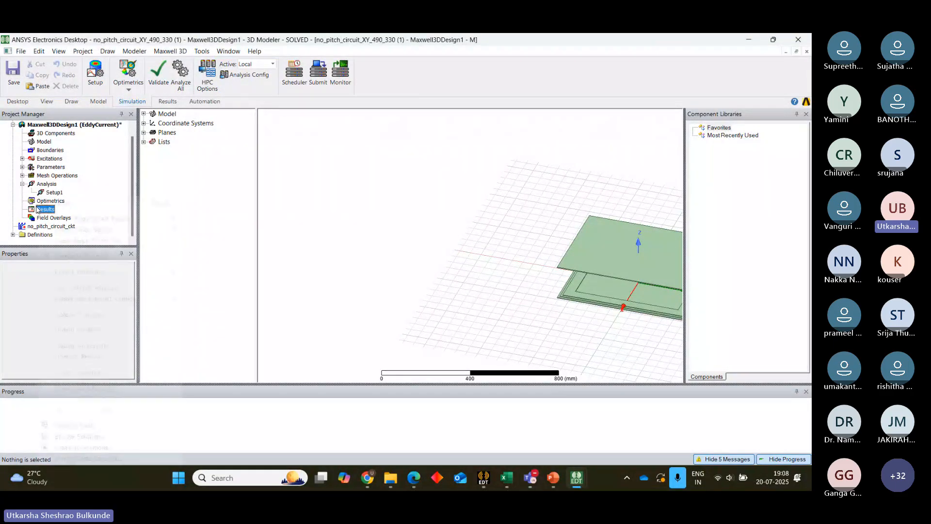
mouse_move(117, 223)
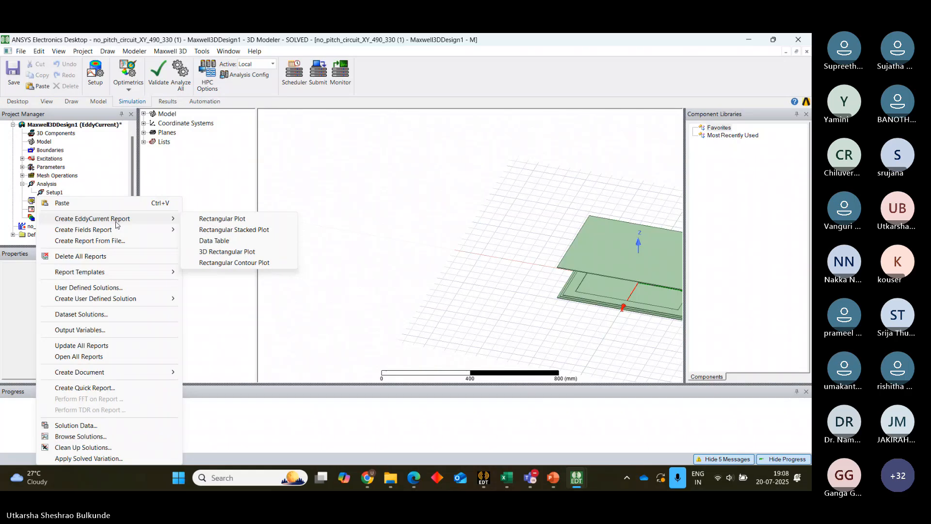
click(216, 241)
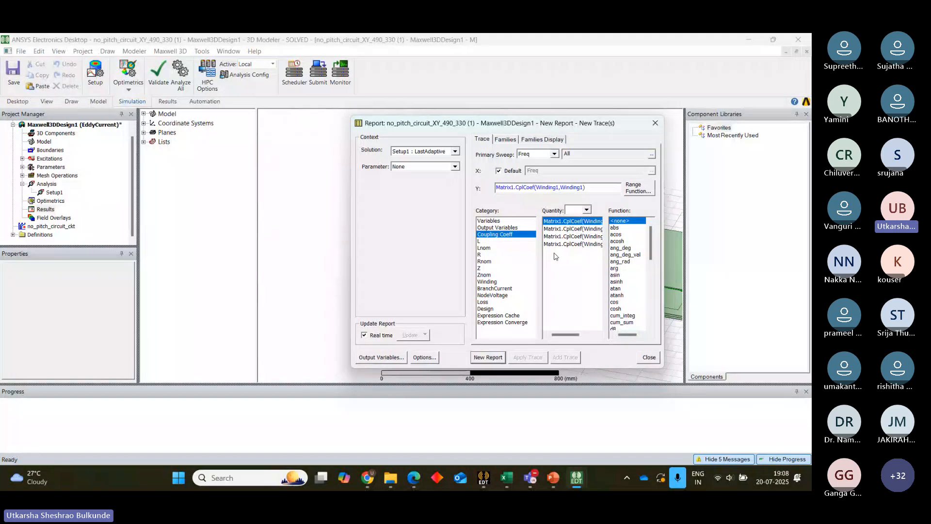
click(493, 295)
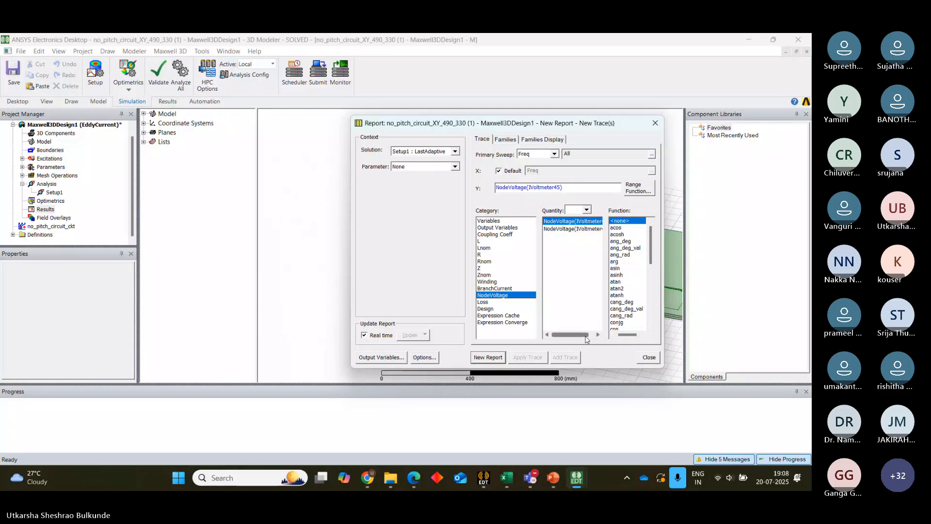
drag(652, 237, 653, 318)
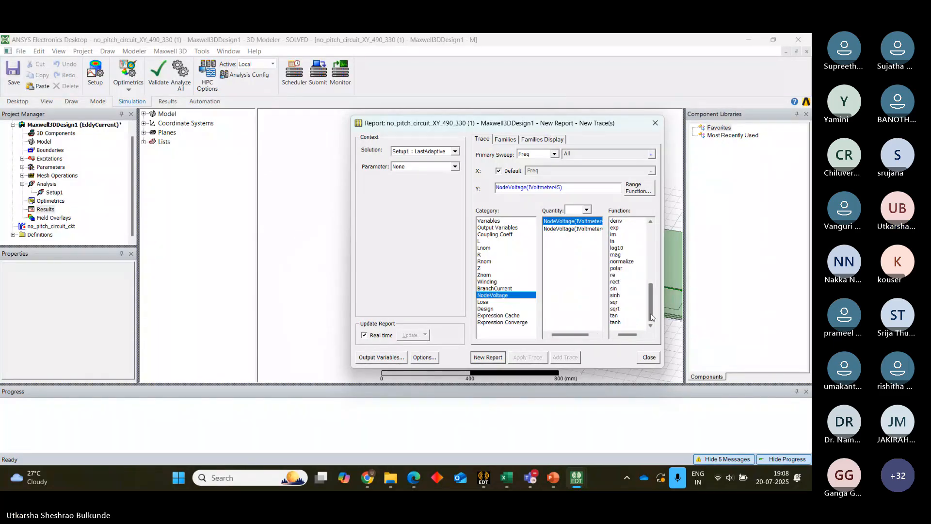
click(616, 255)
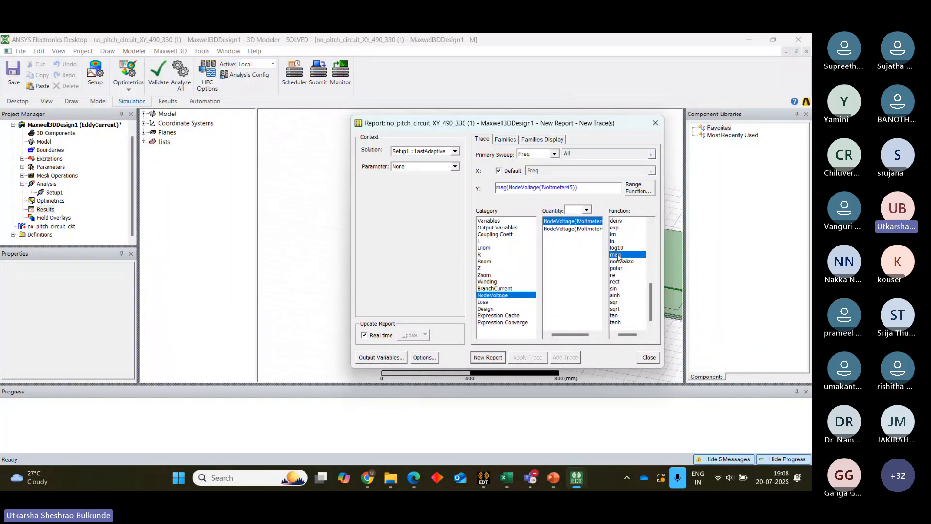
ctrl+click(572, 229)
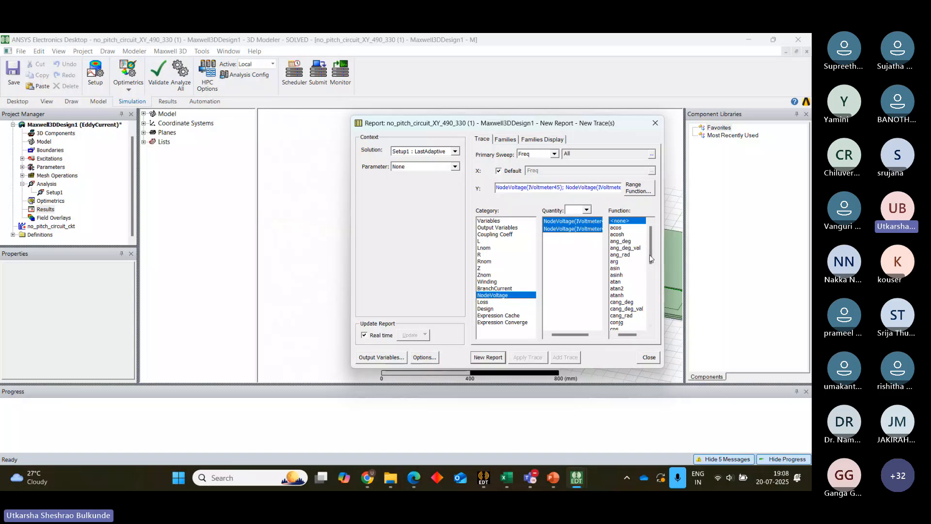
drag(650, 255, 656, 322)
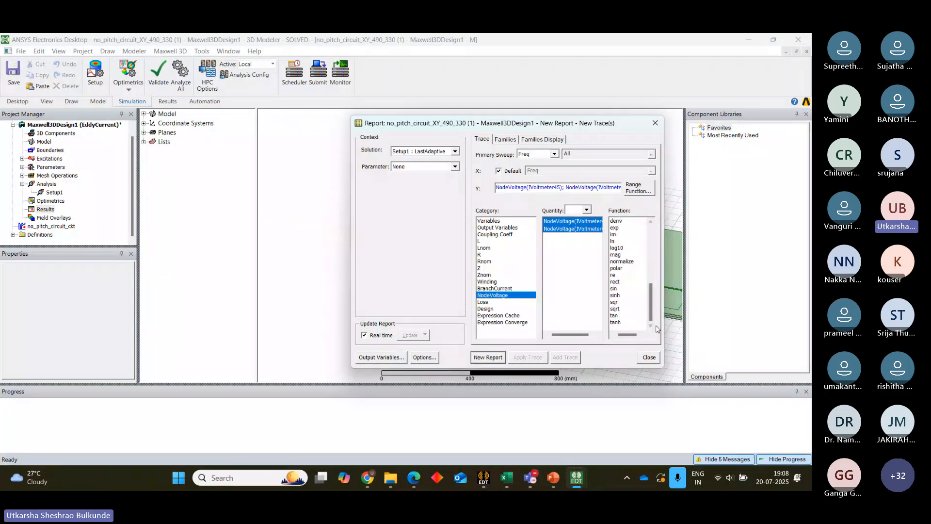
click(616, 254)
click(488, 357)
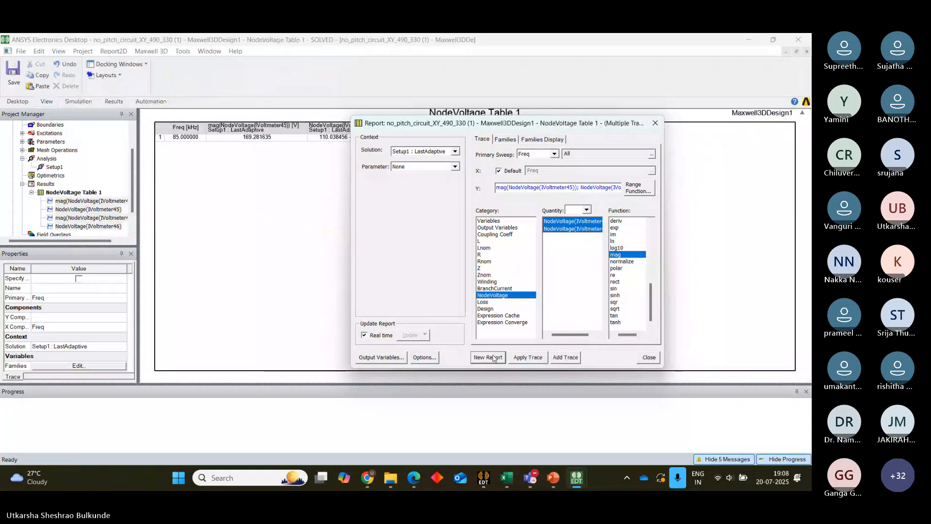
- Inspect the 3D coil model of Maxwell3DDesign1 and open the no_pitch_circuit_ckt schematic
click(655, 123)
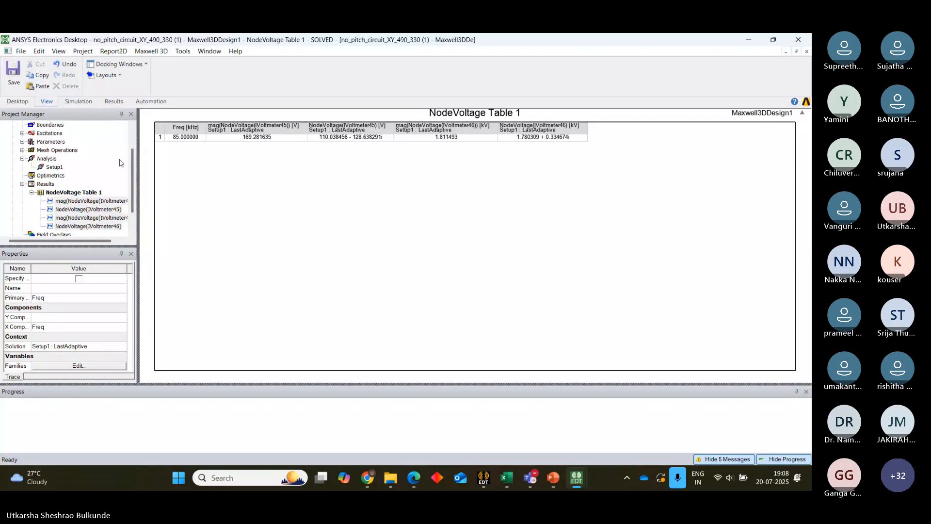
scroll(94, 140, up, 2)
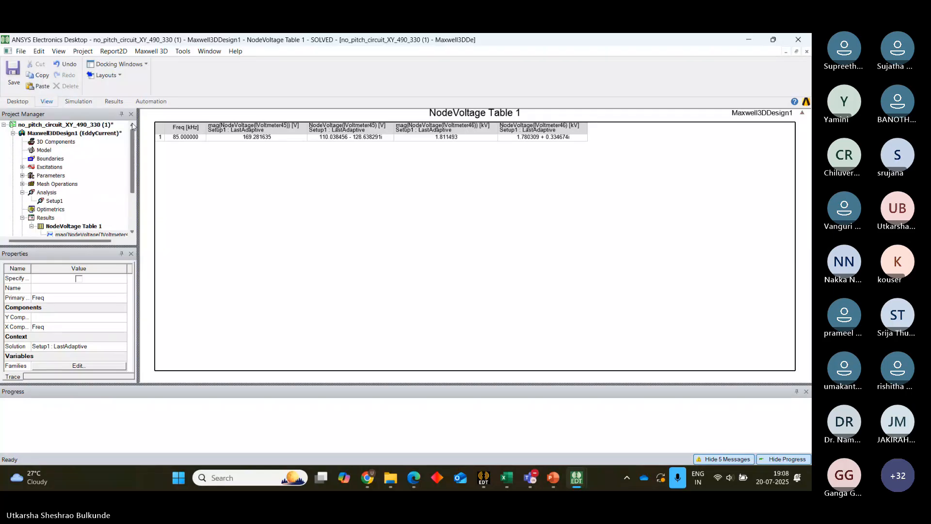
click(92, 134)
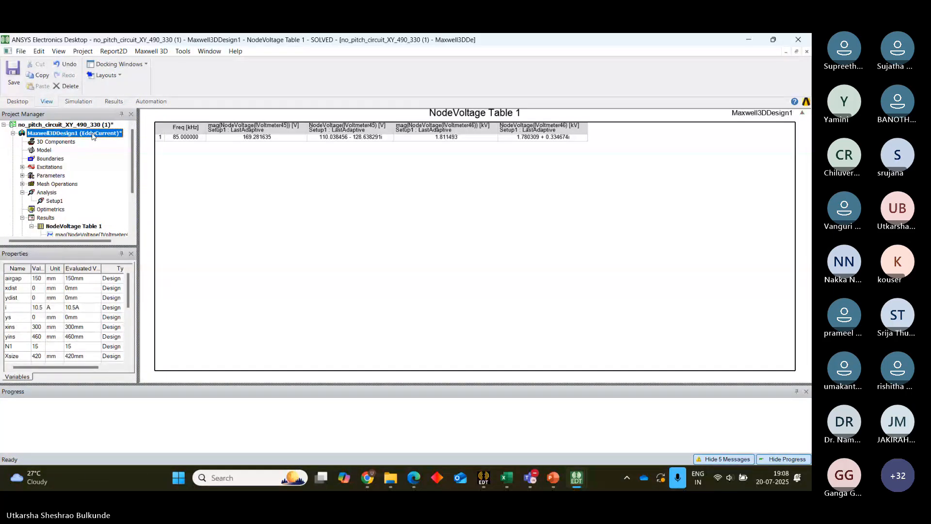
double_click(92, 134)
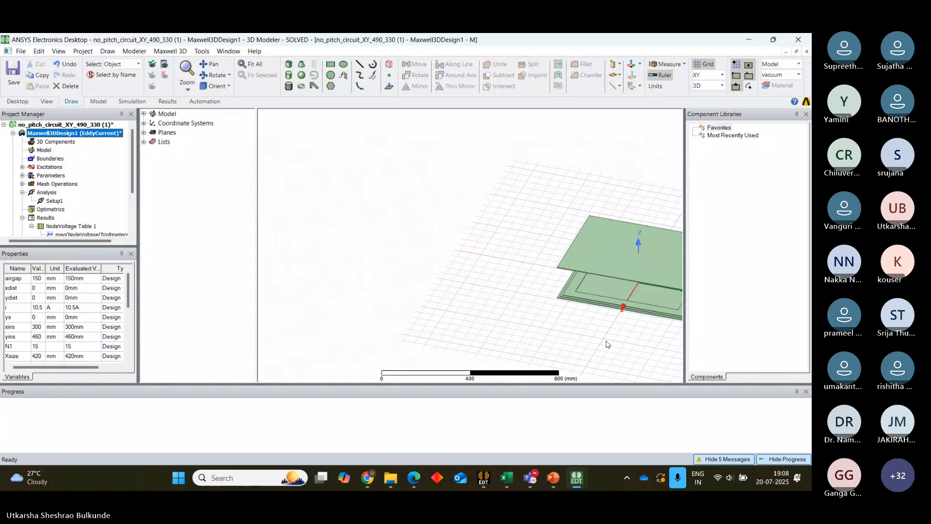
scroll(607, 345, up, 2)
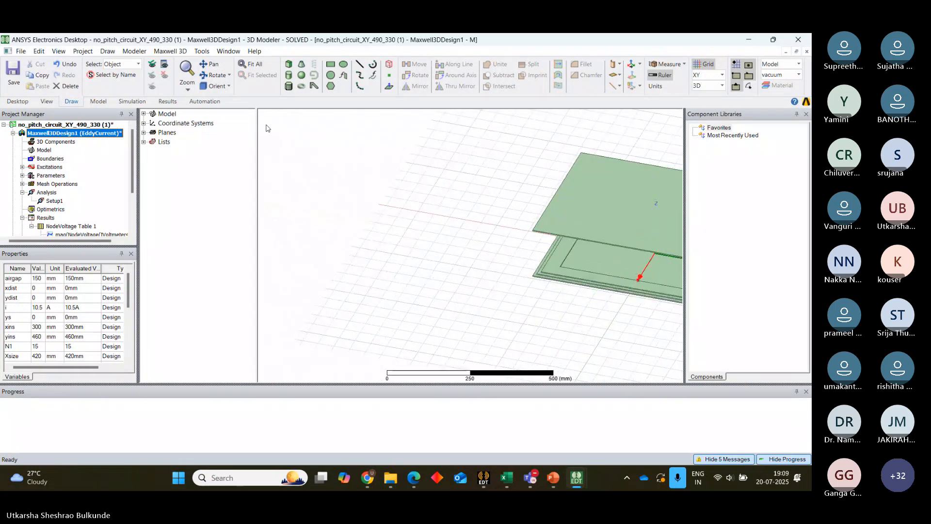
click(209, 64)
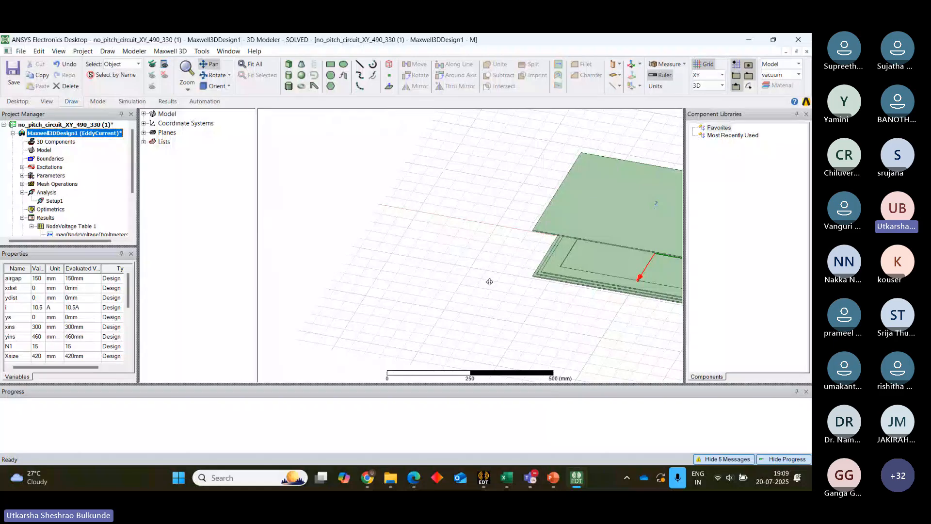
drag(579, 306, 491, 315)
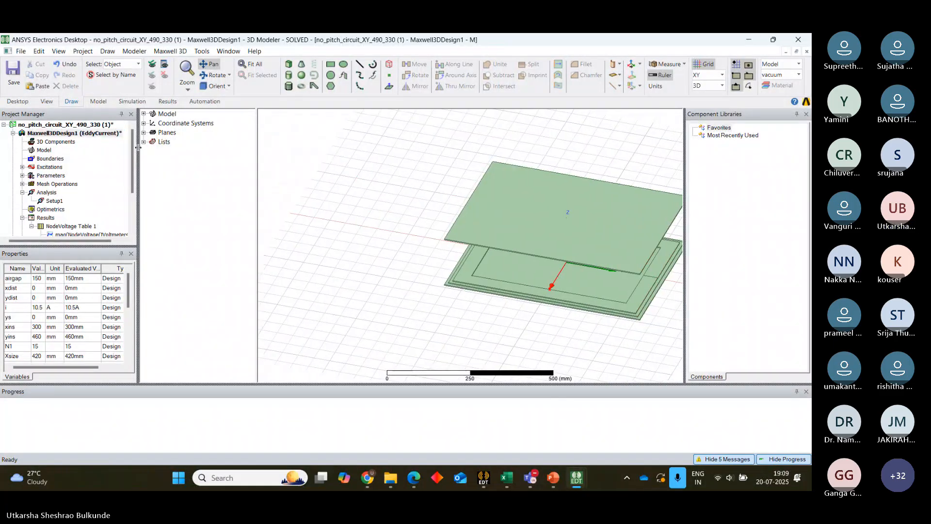
scroll(63, 194, down, 3)
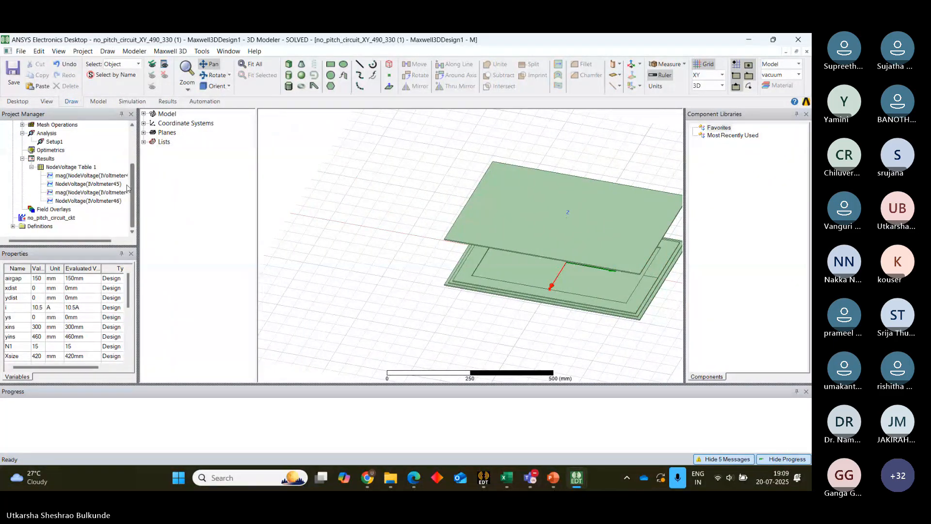
double_click(63, 219)
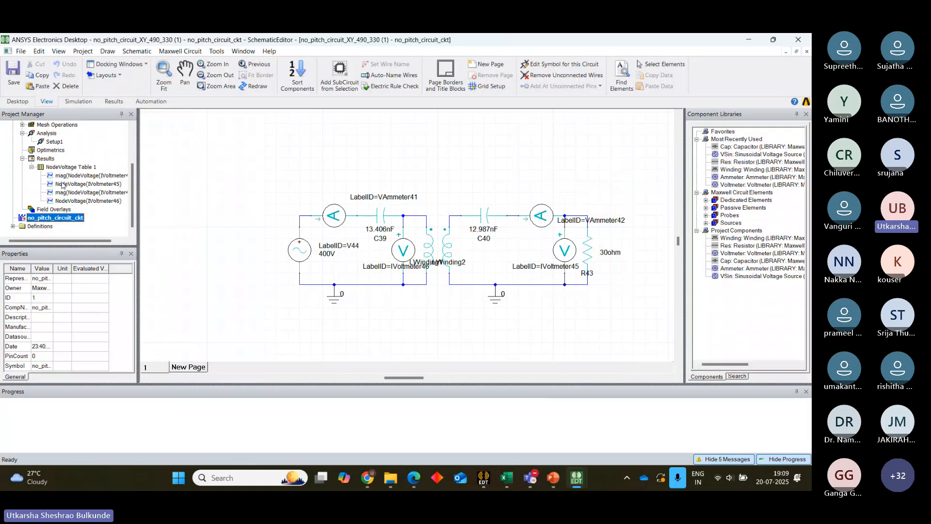
- Create an EddyCurrent data table of Matrix1.L for Winding1,Winding1, Winding2,Winding1 and Winding2,Winding2
right_click(45, 159)
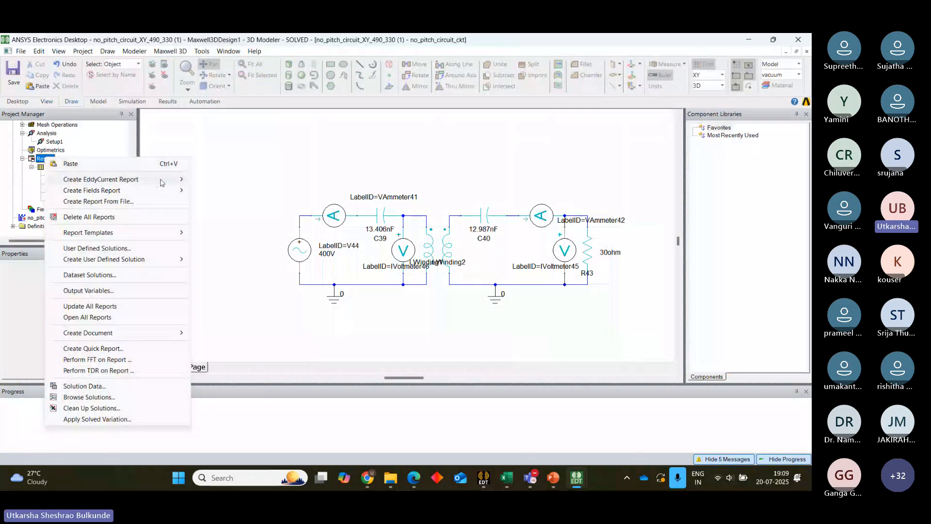
mouse_move(122, 179)
click(230, 201)
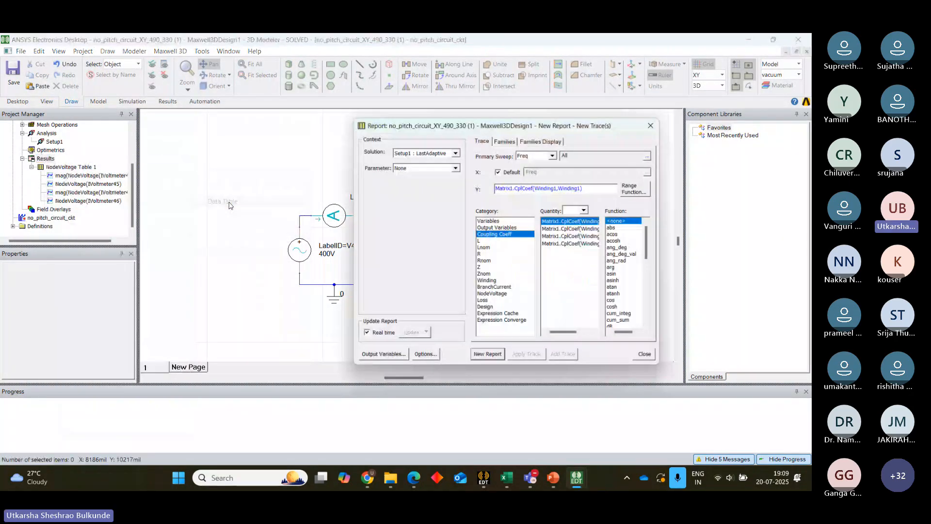
click(495, 241)
ctrl+click(573, 229)
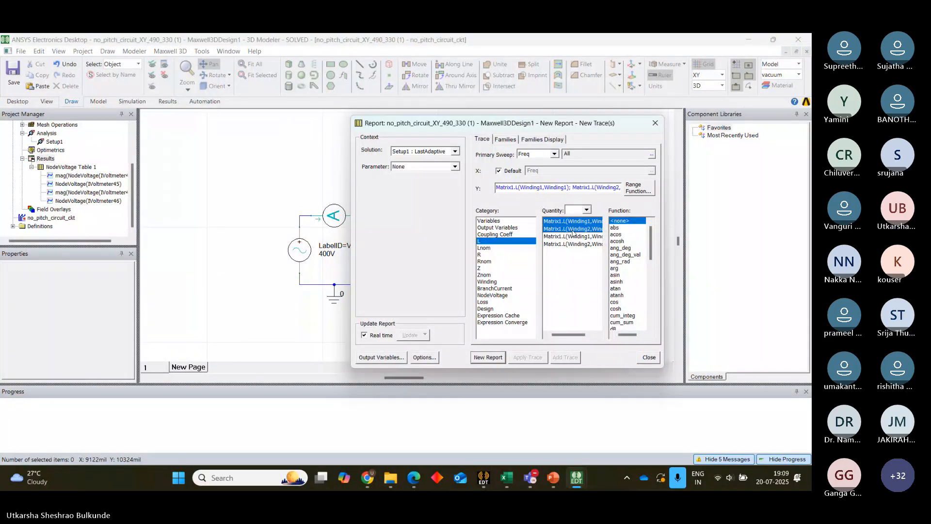
ctrl+click(559, 245)
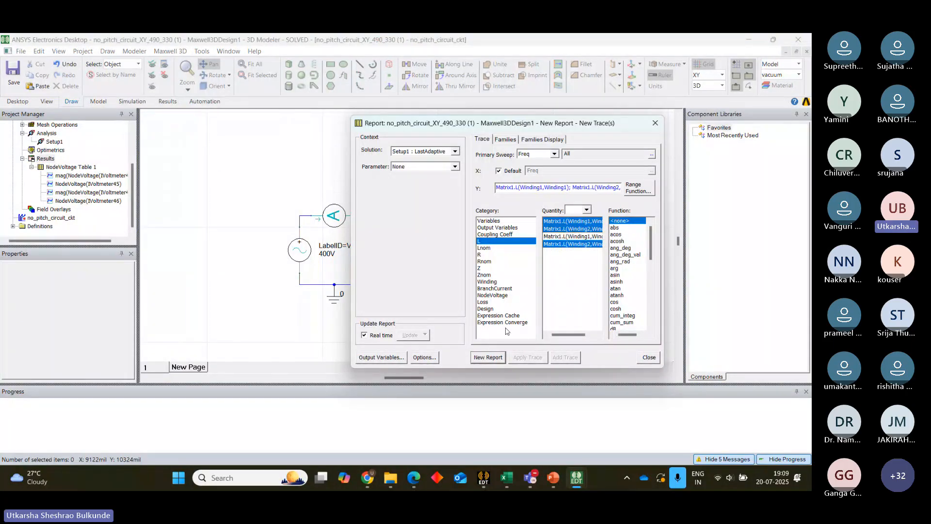
click(484, 360)
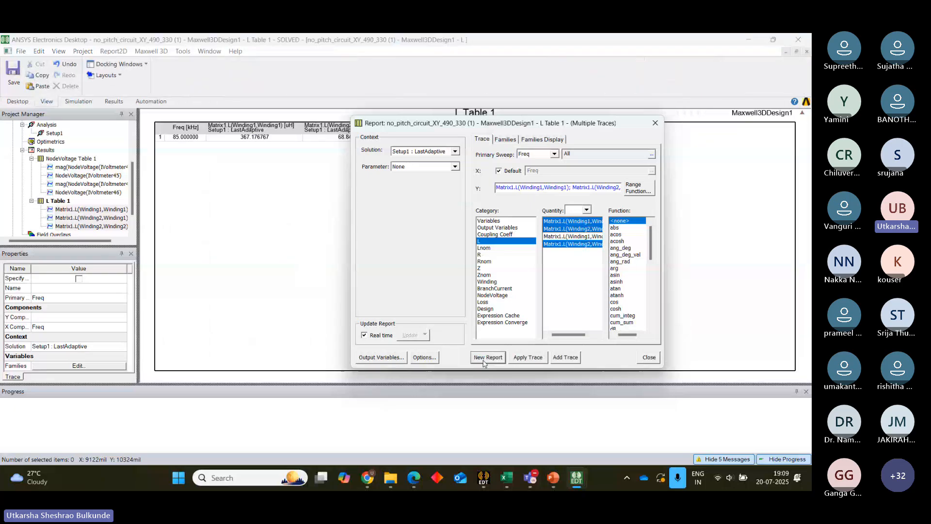
click(655, 123)
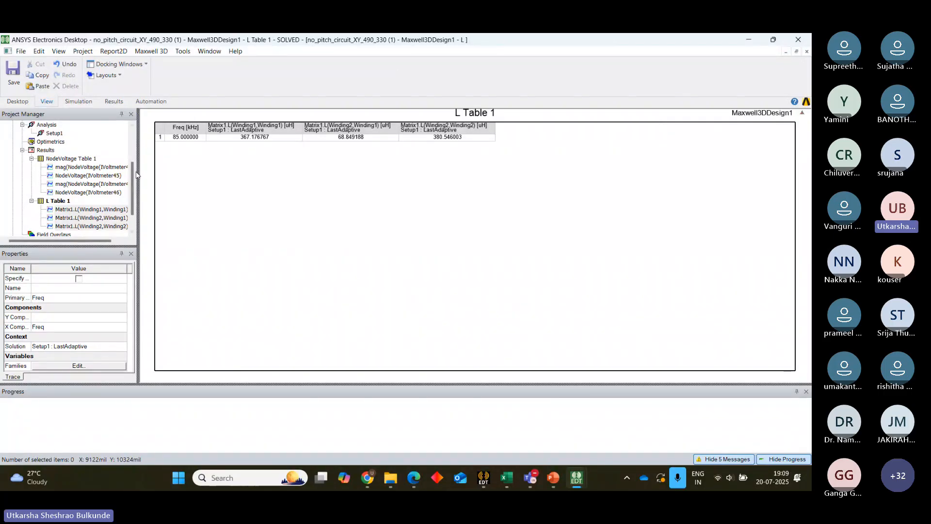
- Set the capacitance of C39 in the no_pitch_circuit_ckt schematic to 11.87 nF
mouse_move(134, 170)
mouse_down()
mouse_move(135, 125)
mouse_move(133, 188)
mouse_up()
click(70, 218)
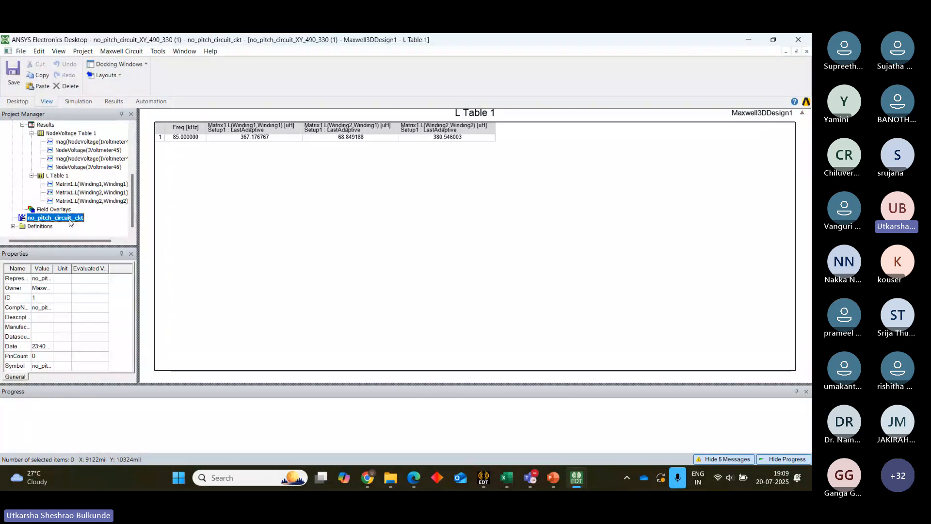
double_click(58, 219)
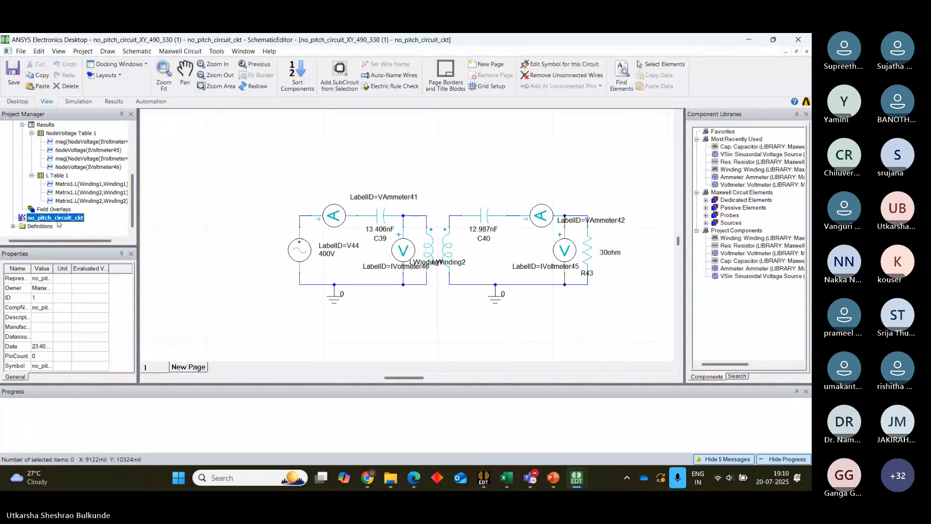
double_click(381, 218)
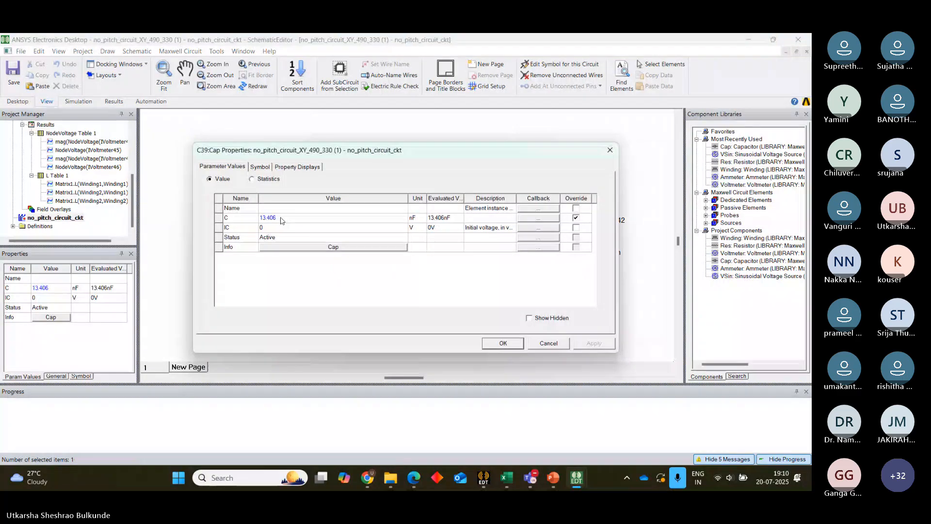
click(281, 218)
text(11)
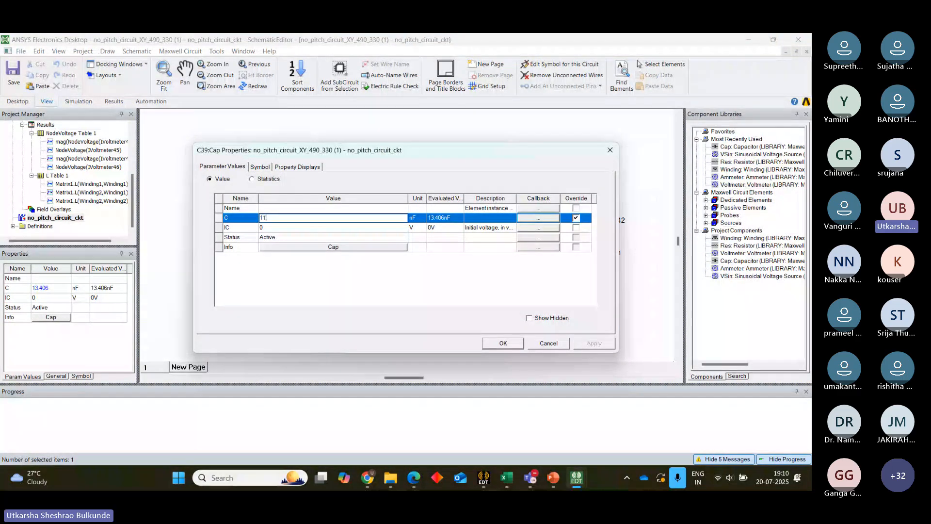
text(.87)
click(505, 348)
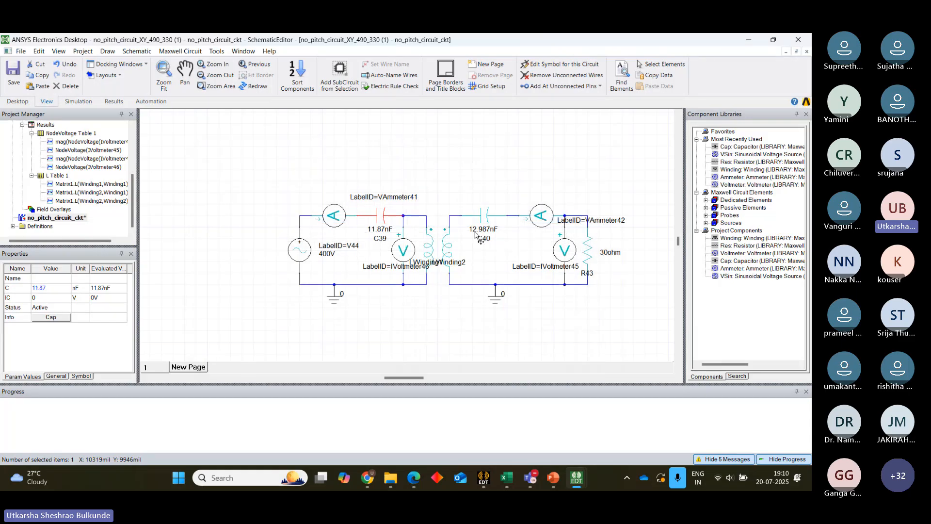
- Set the capacitance of C40 on the Winding2 side of the circuit to 11.25 nF
double_click(476, 235)
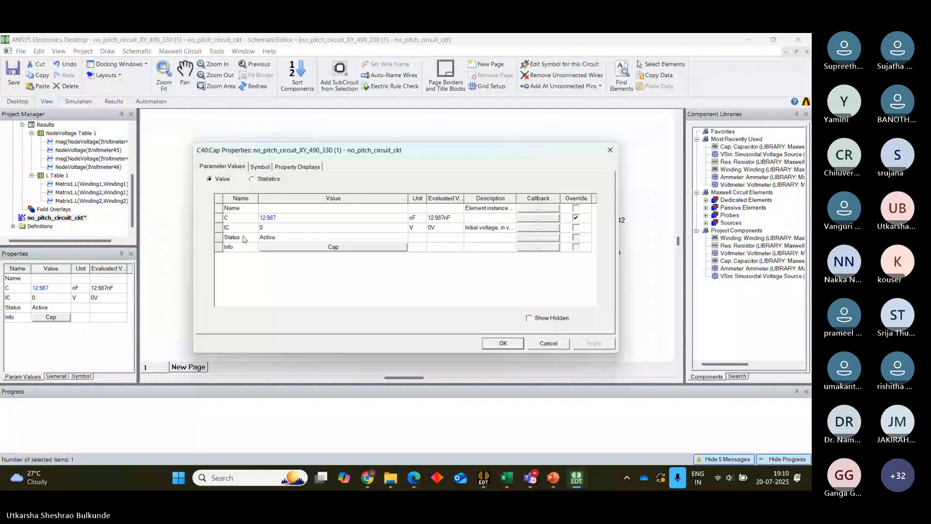
double_click(267, 217)
text(11)
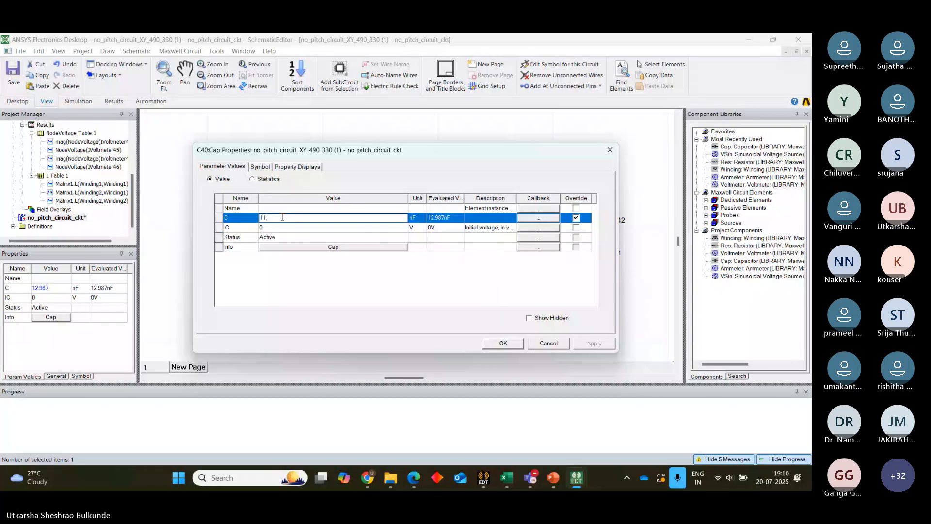
text(.25)
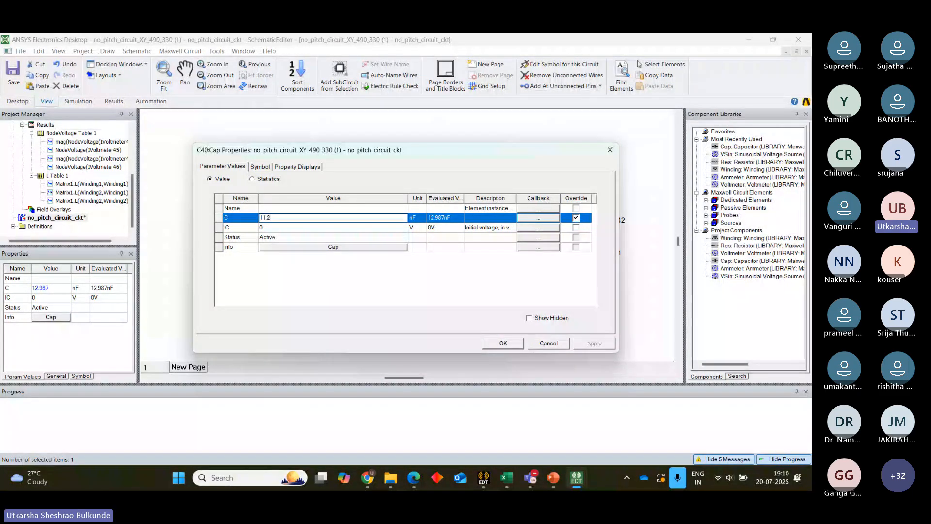
click(503, 342)
- Export the circuit netlist to the Desktop, overwriting the existing same.sph file
click(180, 51)
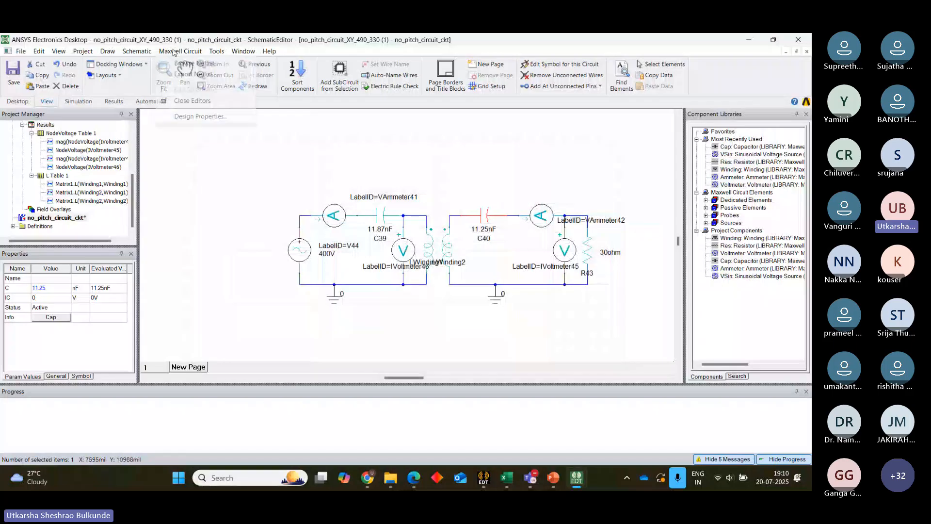
click(193, 74)
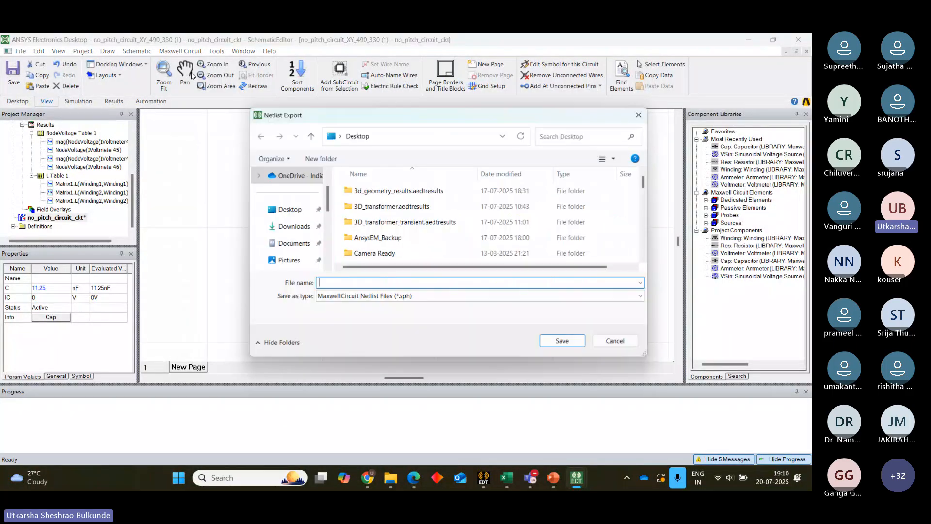
drag(643, 185, 628, 272)
click(392, 257)
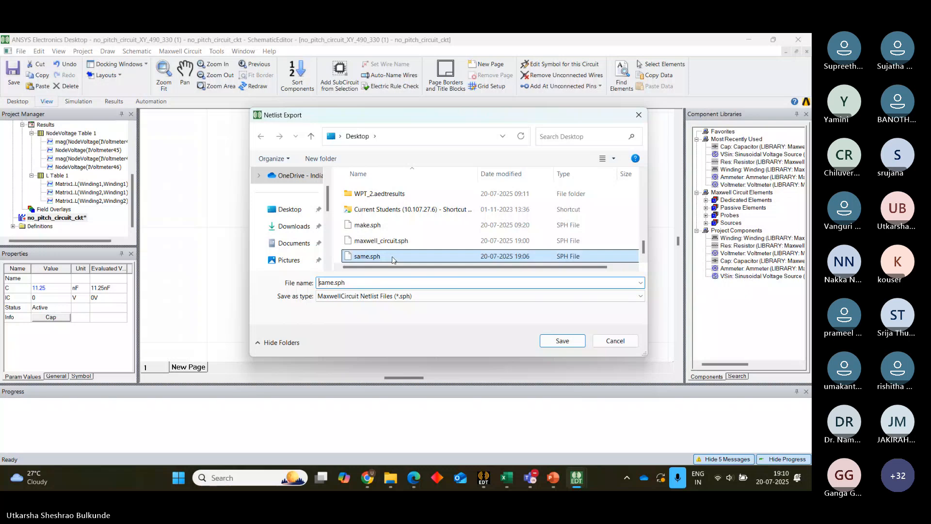
double_click(393, 257)
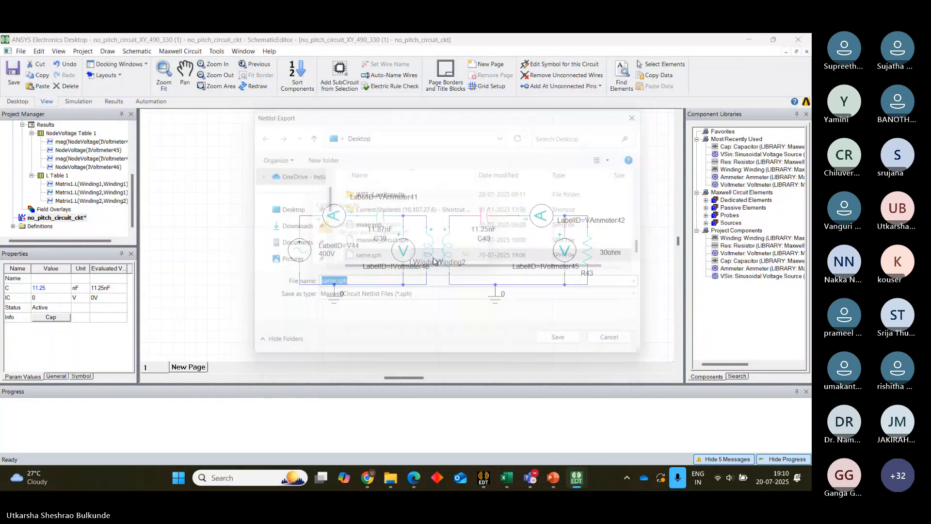
- Import the same.sph netlist from the Desktop into the external circuit of the Maxwell 3D excitations and accept the winding assignments
scroll(129, 183, up, 1)
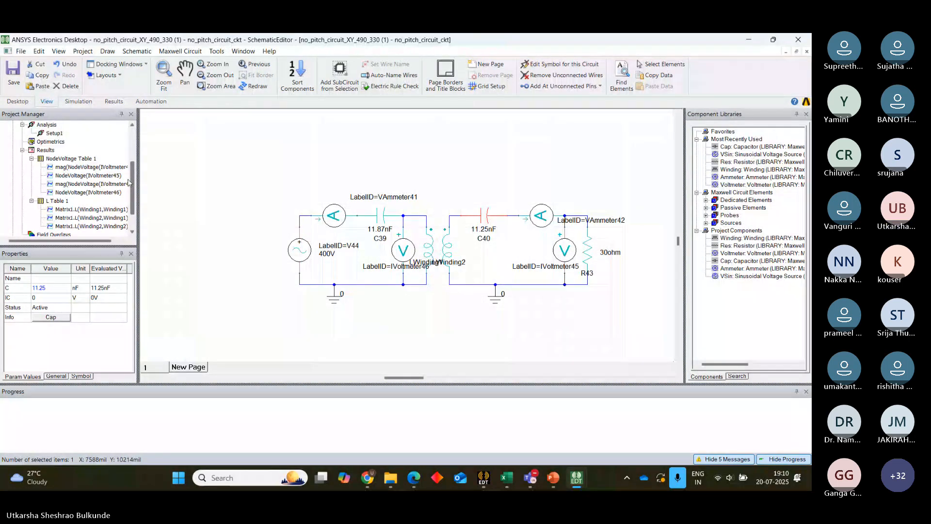
scroll(129, 182, up, 2)
click(48, 142)
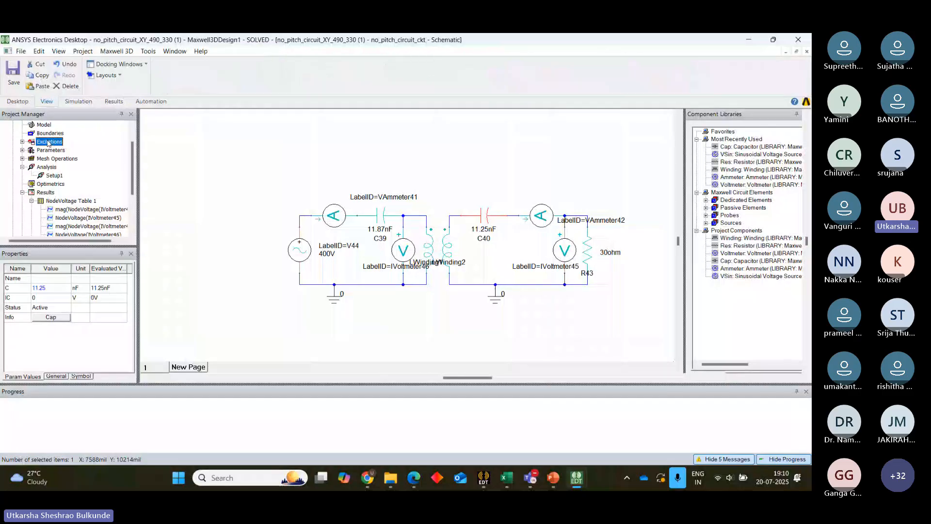
right_click(48, 142)
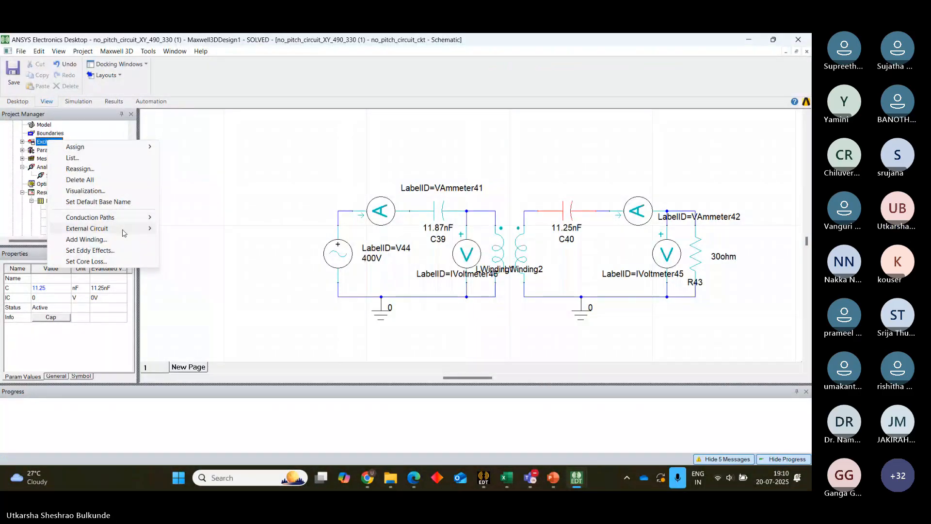
mouse_move(121, 228)
click(184, 232)
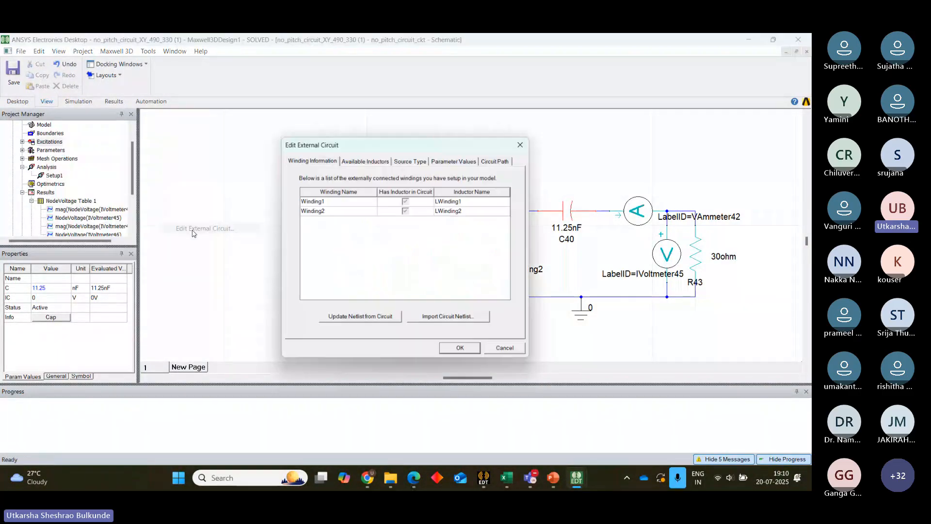
click(446, 318)
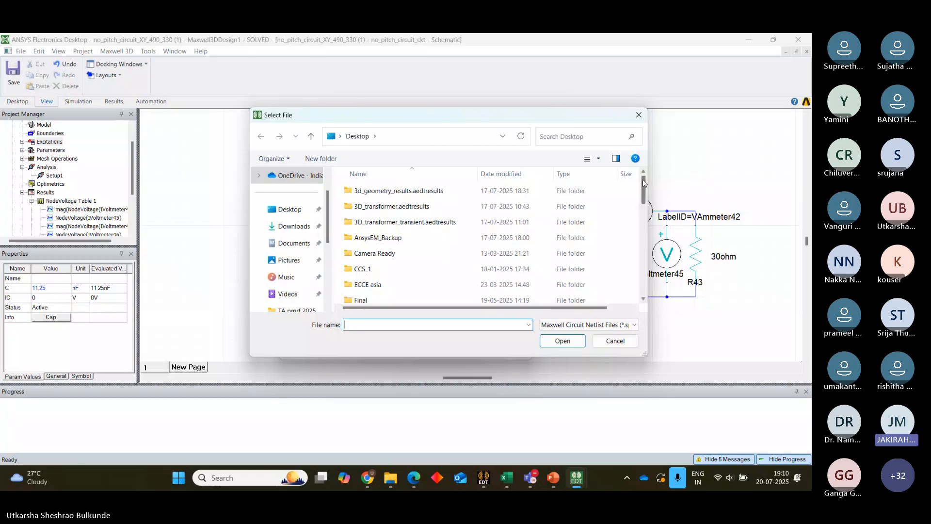
drag(643, 179, 646, 278)
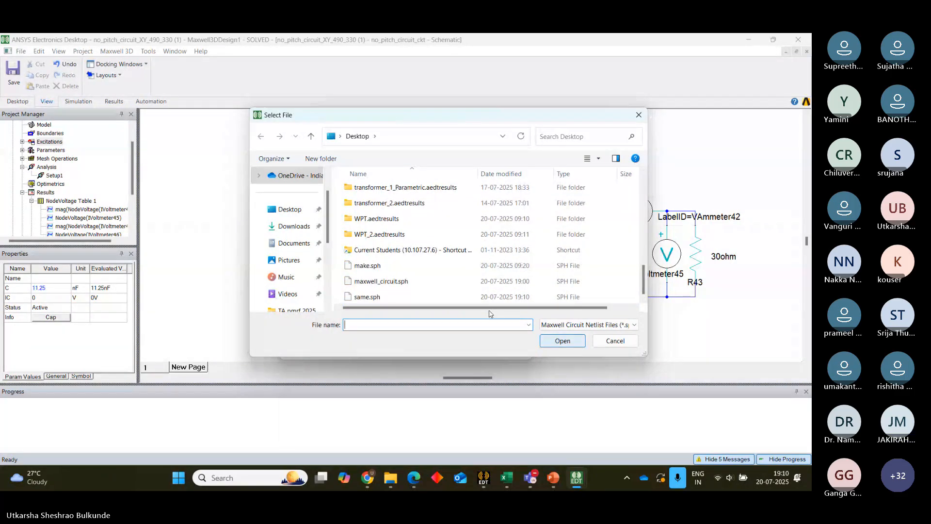
click(409, 297)
click(573, 342)
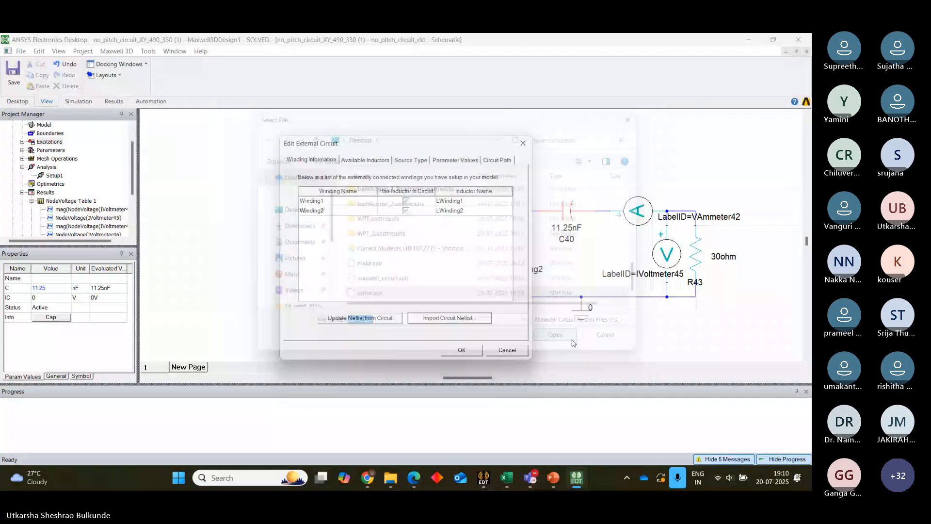
click(480, 279)
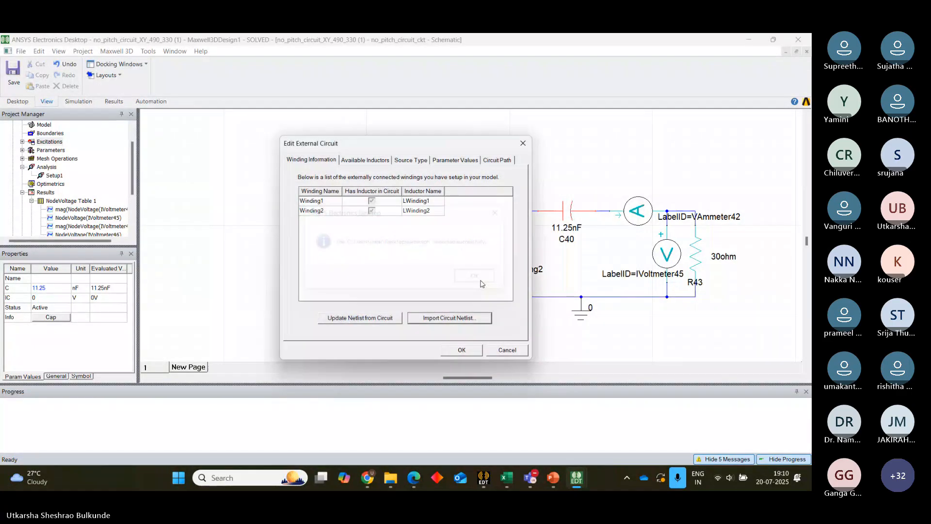
click(461, 350)
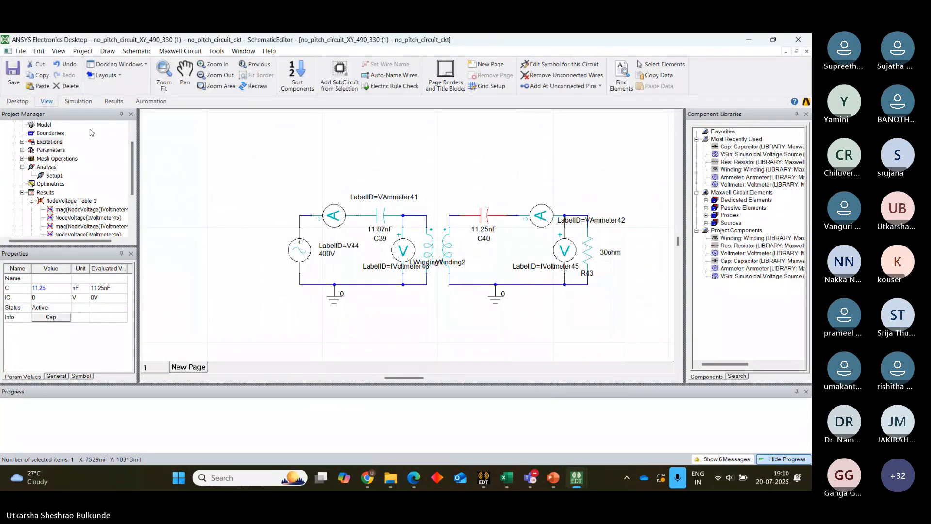
- Add a parametric setup under Optimetrics and define a linear-step airgap sweep starting at 100 mm and stopping at 200 mm
click(78, 101)
click(45, 184)
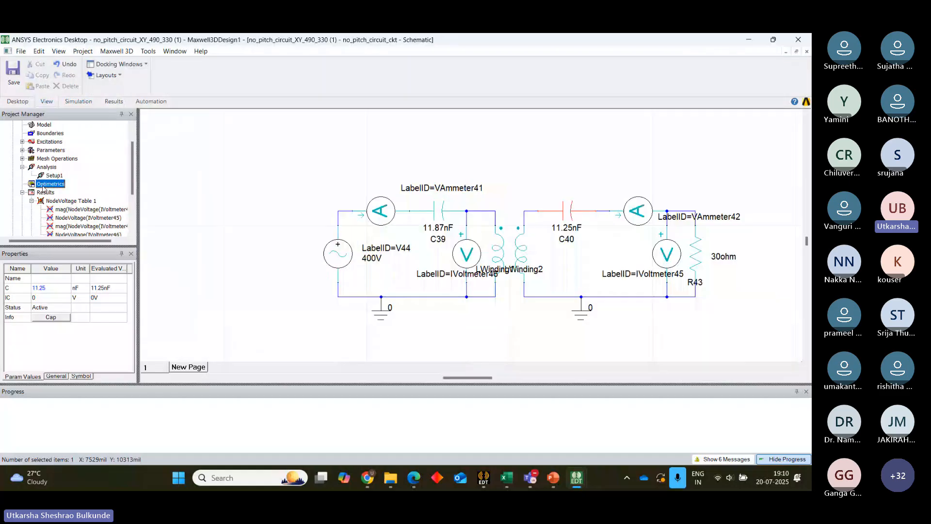
right_click(46, 184)
mouse_move(112, 207)
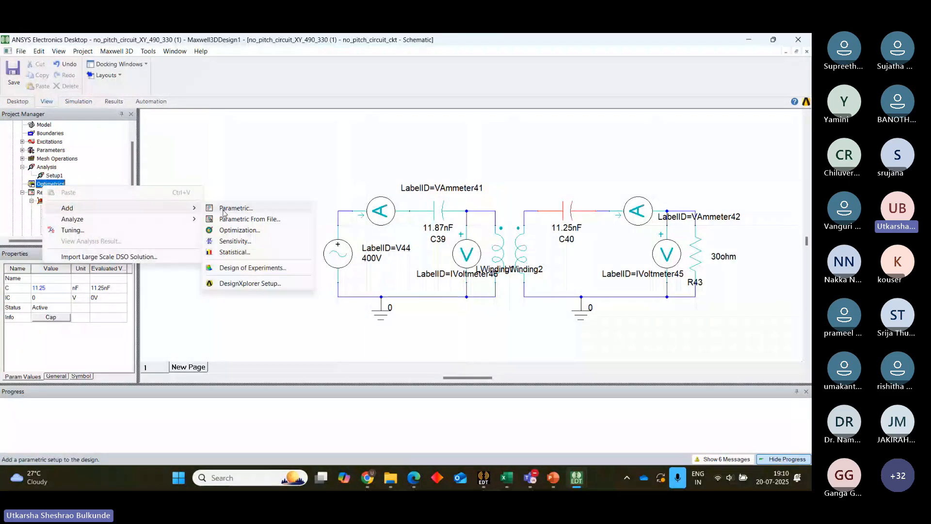
click(224, 209)
click(555, 165)
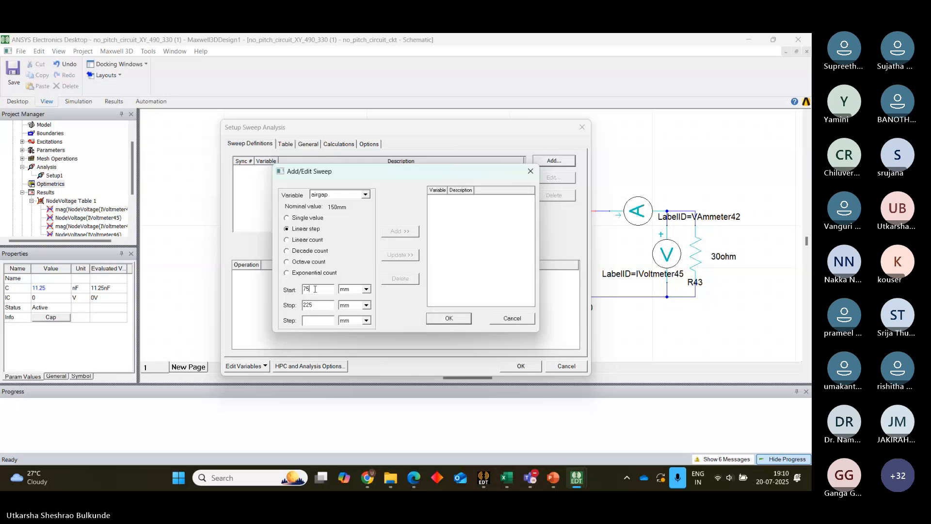
key(BackSpace)
key(BackSpace)
text(100)
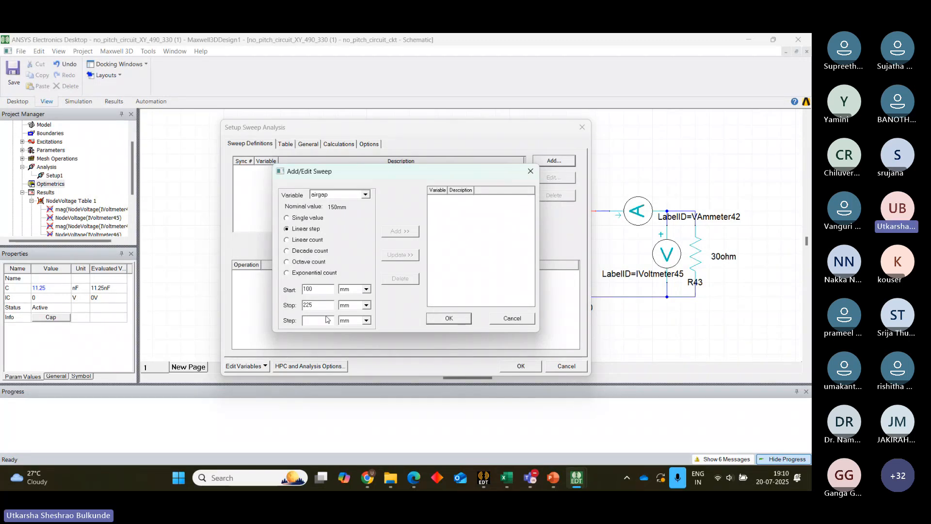
click(318, 304)
key(BackSpace)
key(BackSpace)
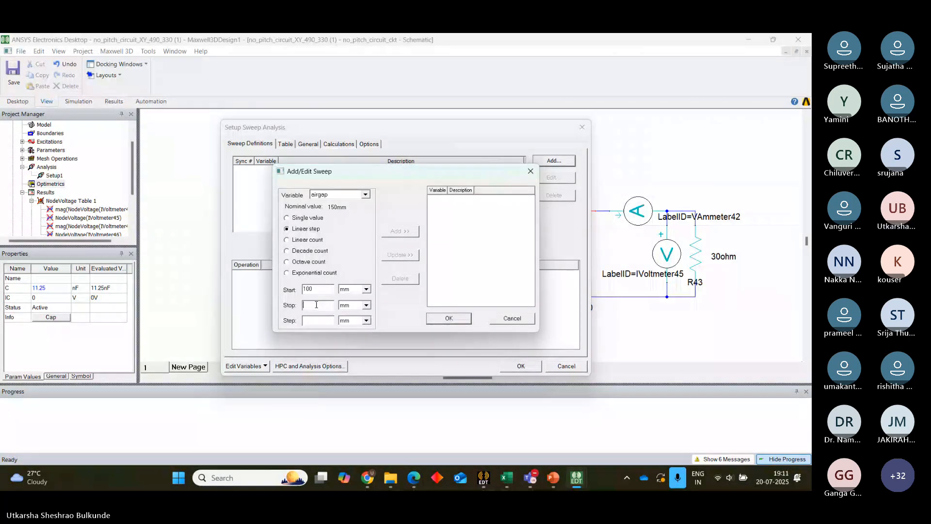
text(00)
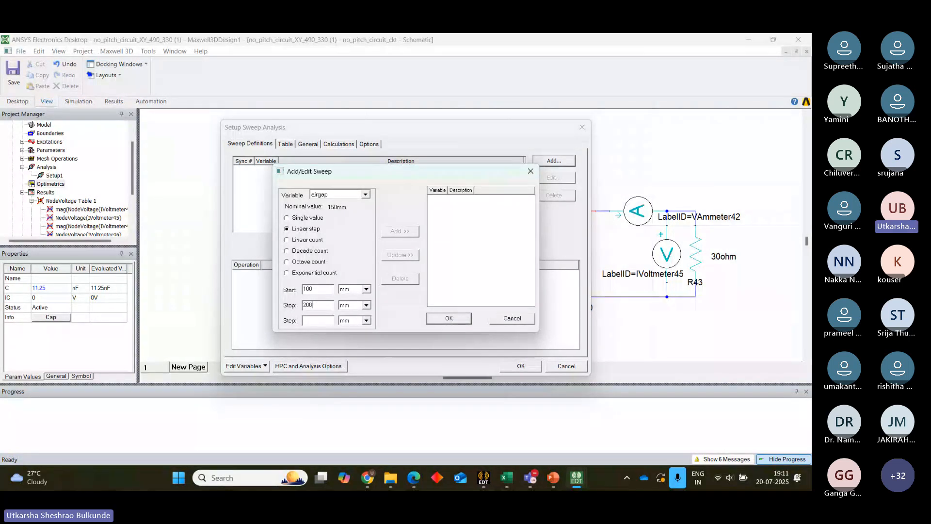
- Set the airgap sweep's step to 30 mm, add it to the sweep definitions, and accept the parametric setup after reviewing its table
click(317, 318)
text(50)
key(BackSpace)
key(BackSpace)
text(30)
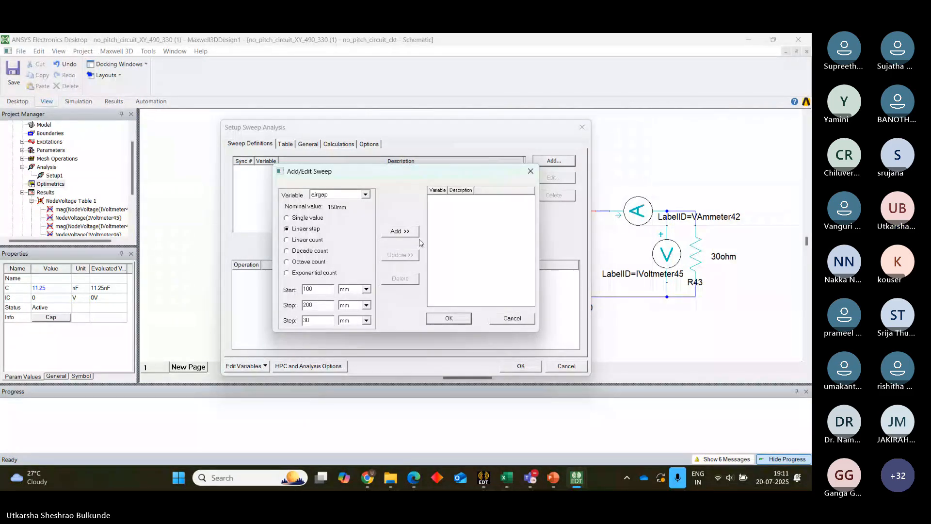
click(400, 231)
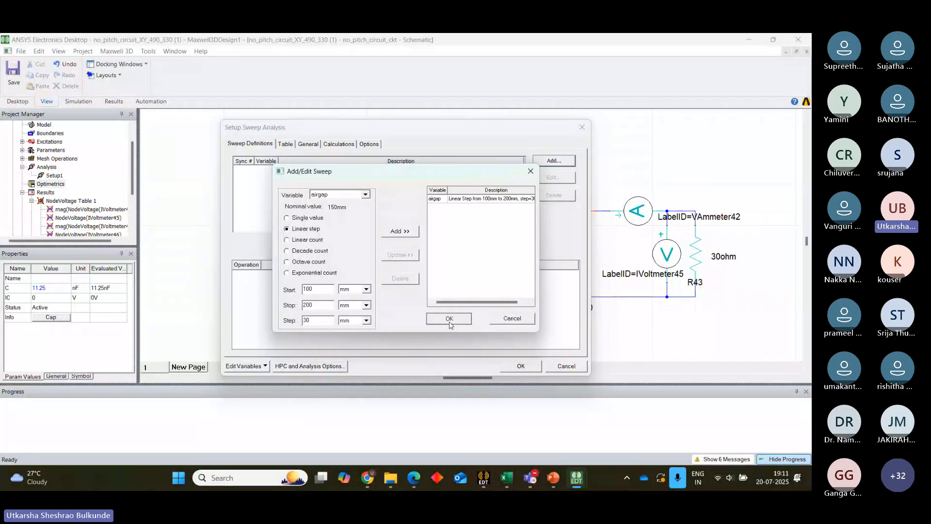
click(450, 319)
click(285, 145)
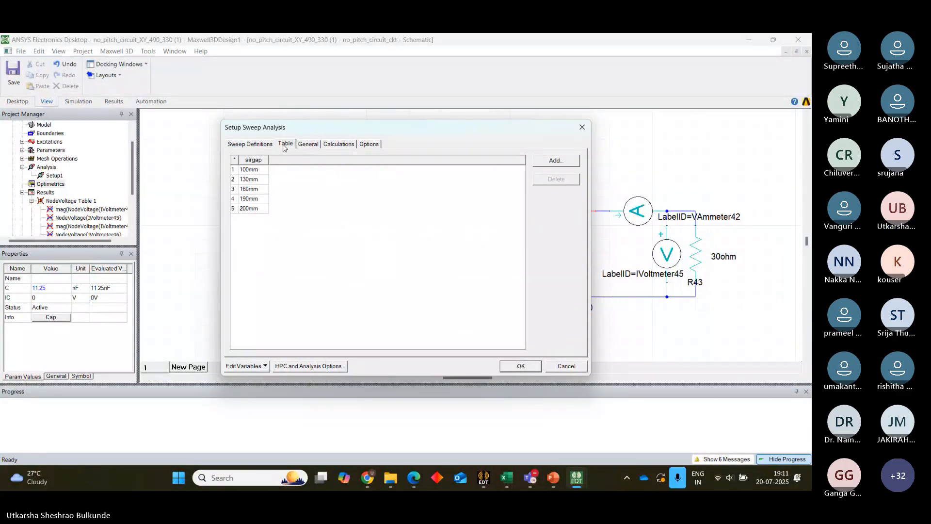
click(266, 145)
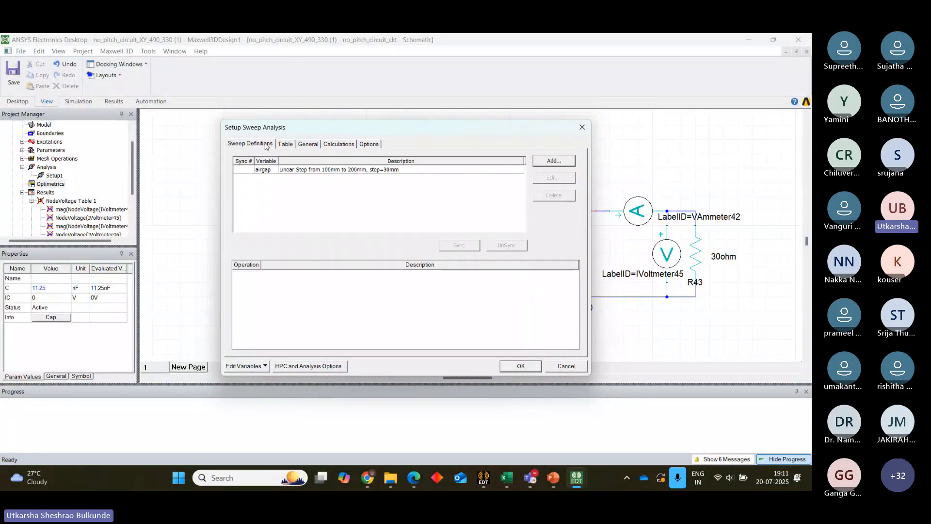
click(521, 366)
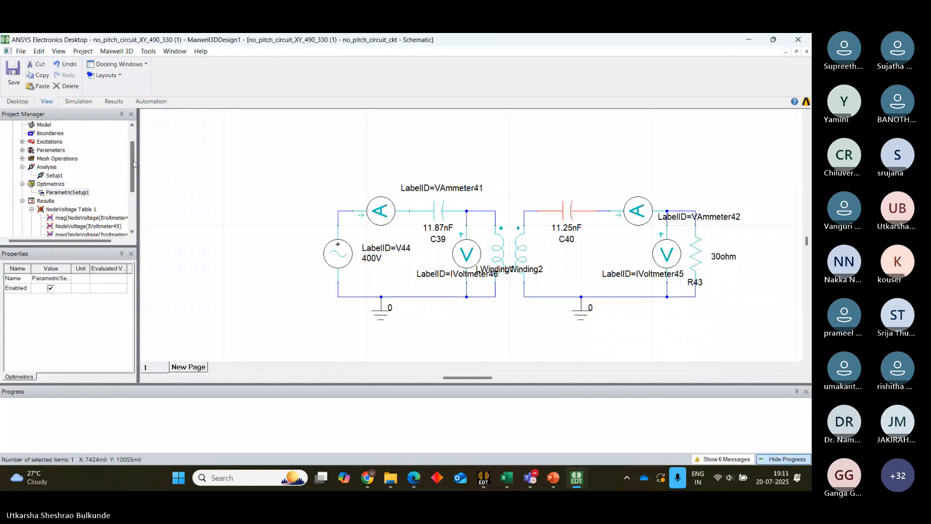
- Open the Maxwell3DDesign1 model, validate the design and analyze all setups
scroll(132, 134, up, 1)
double_click(99, 134)
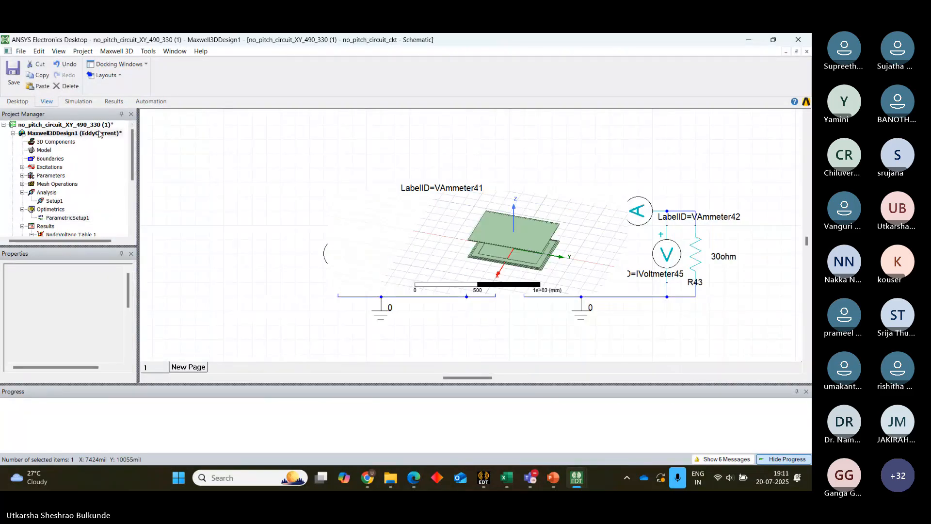
click(133, 101)
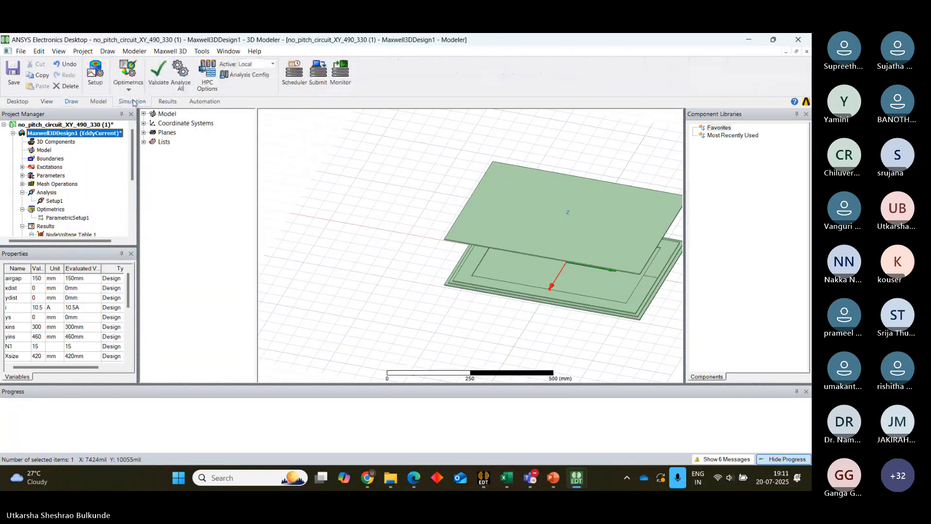
click(159, 74)
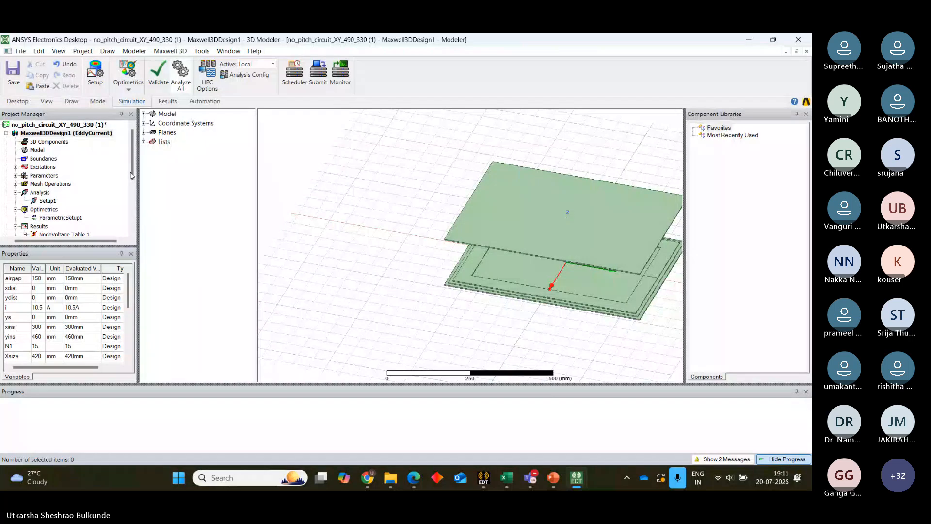
- Check the solver progress and read the design's simulation messages in the Message Manager
click(714, 459)
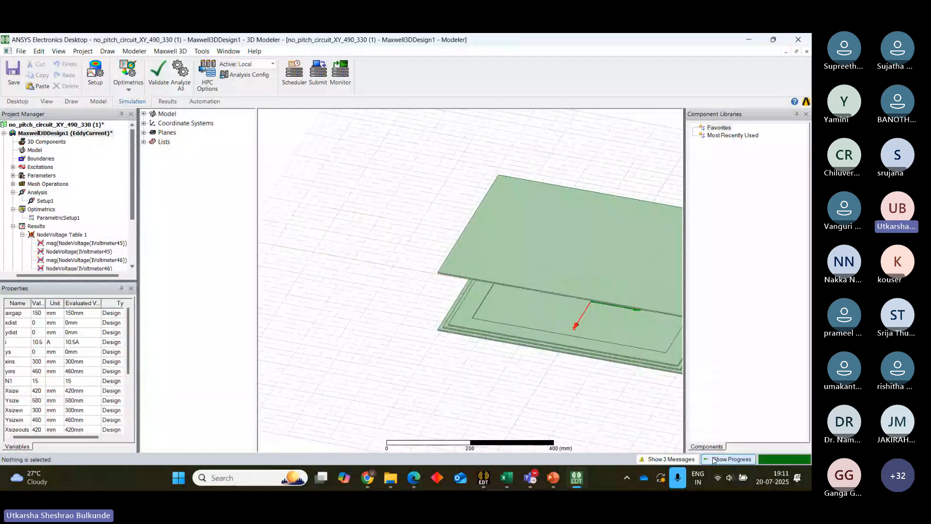
click(713, 460)
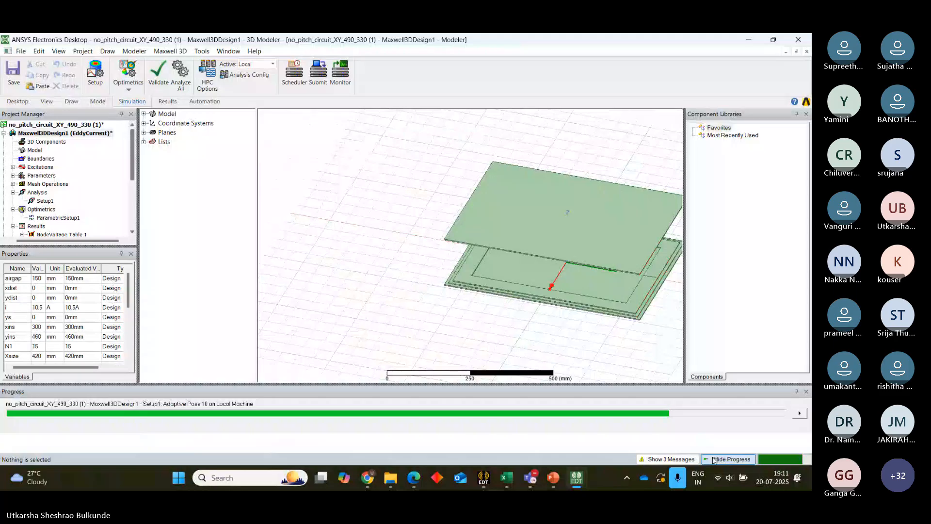
click(672, 459)
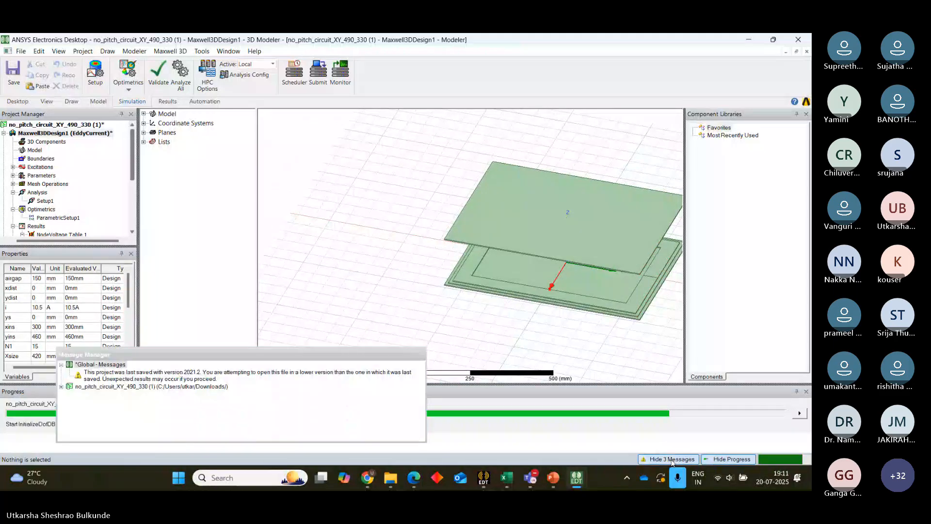
click(63, 388)
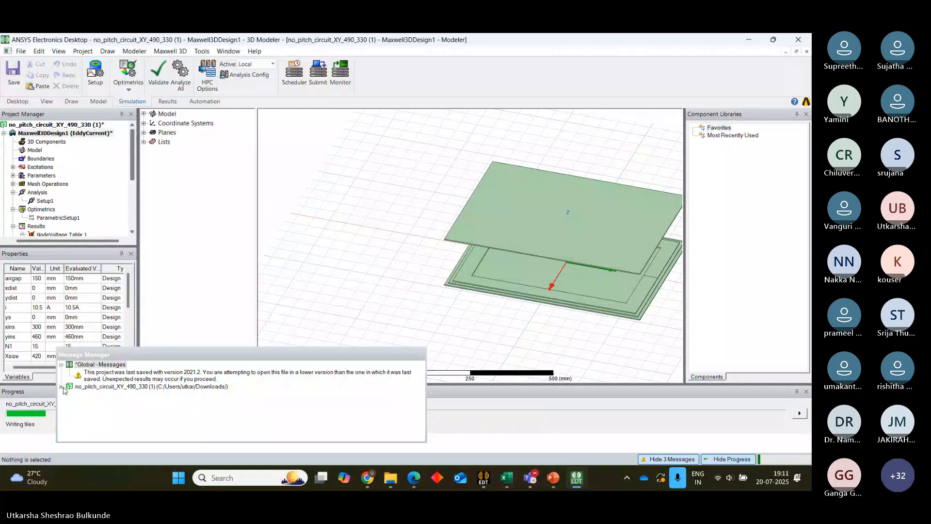
click(61, 387)
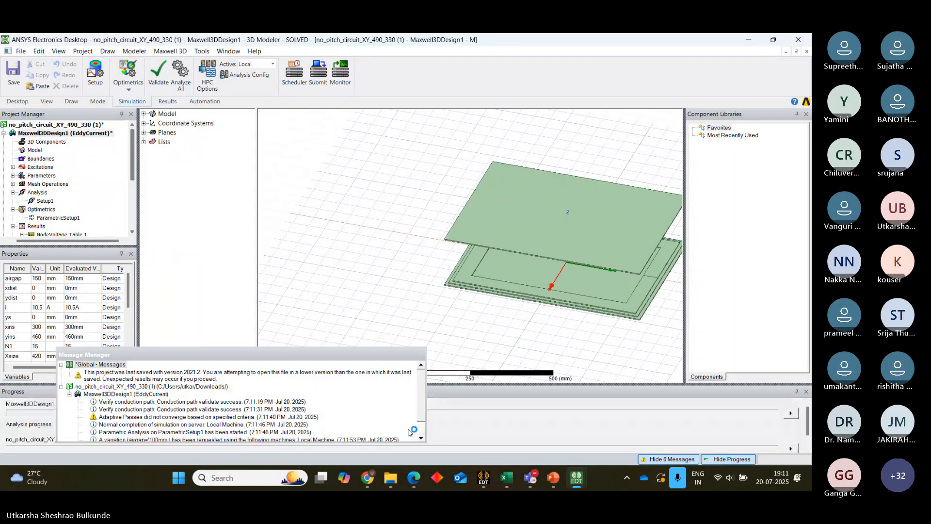
click(421, 423)
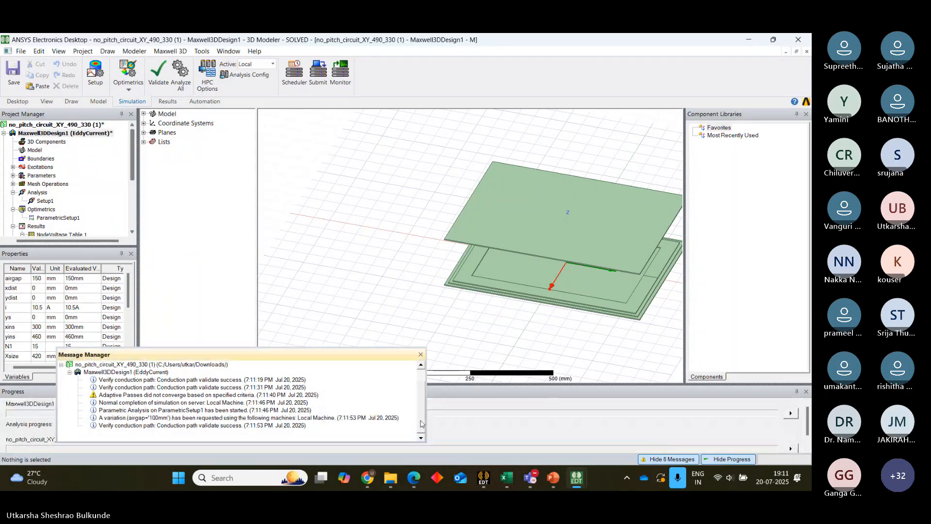
click(421, 354)
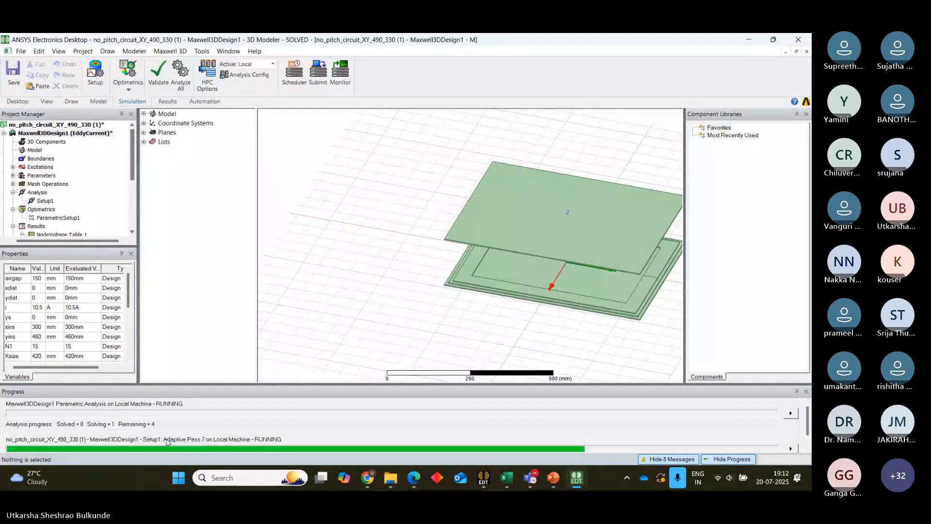
- Open the no_pitch_circuit_ckt schematic and review the progress of the parametric analysis
drag(133, 149, 135, 213)
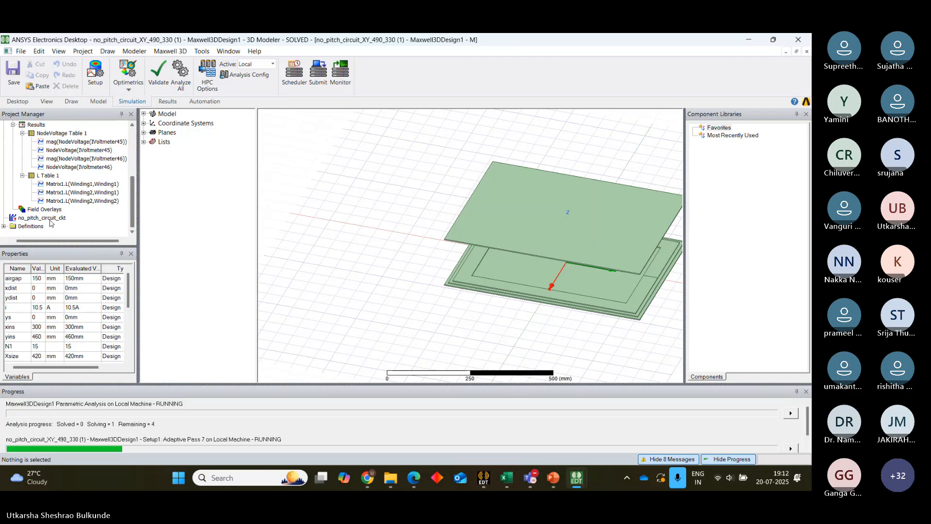
double_click(52, 219)
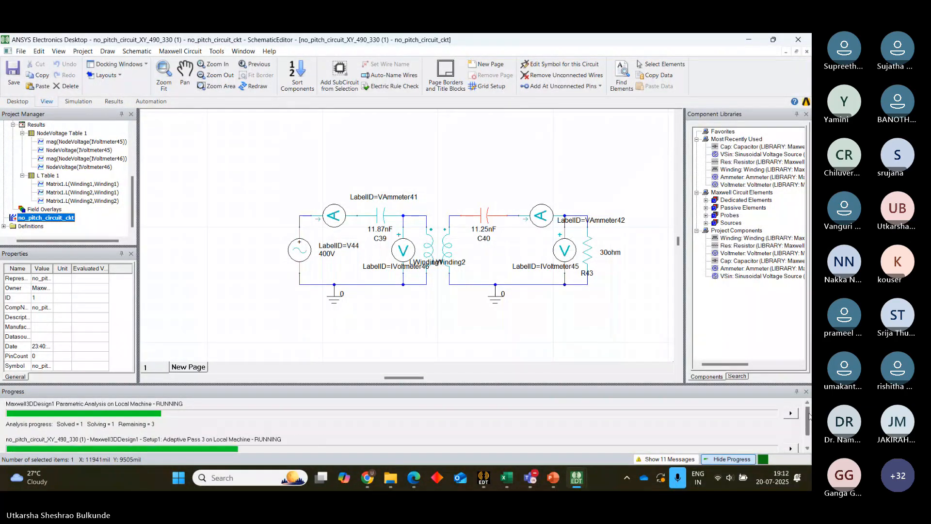
scroll(809, 417, down, 1)
scroll(808, 427, up, 1)
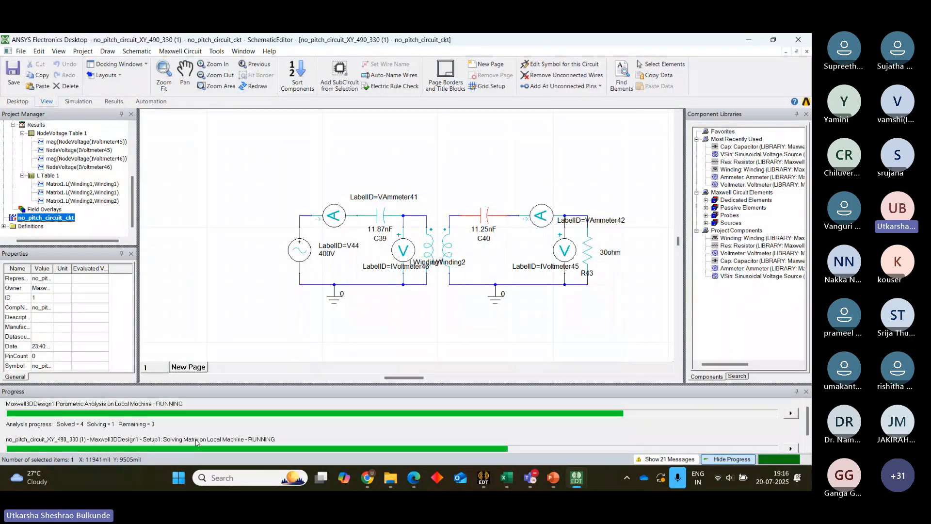
click(447, 109)
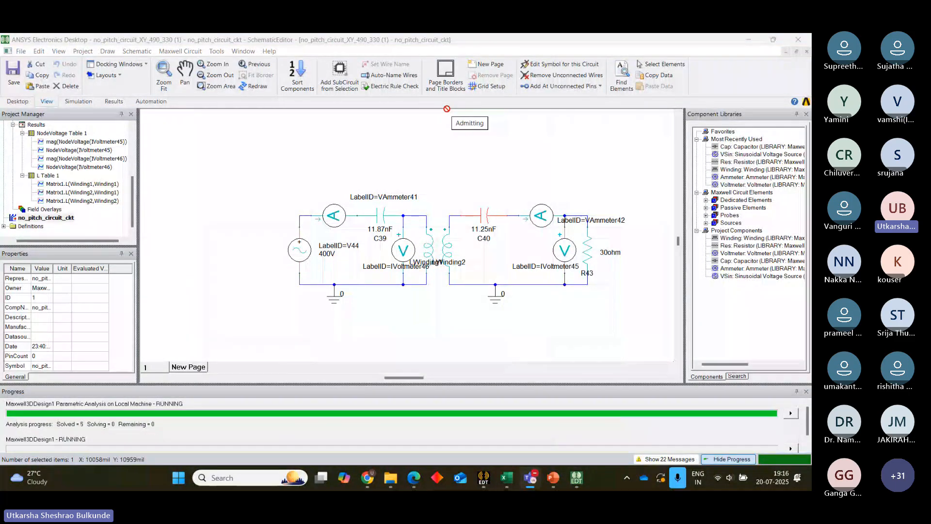
click(448, 111)
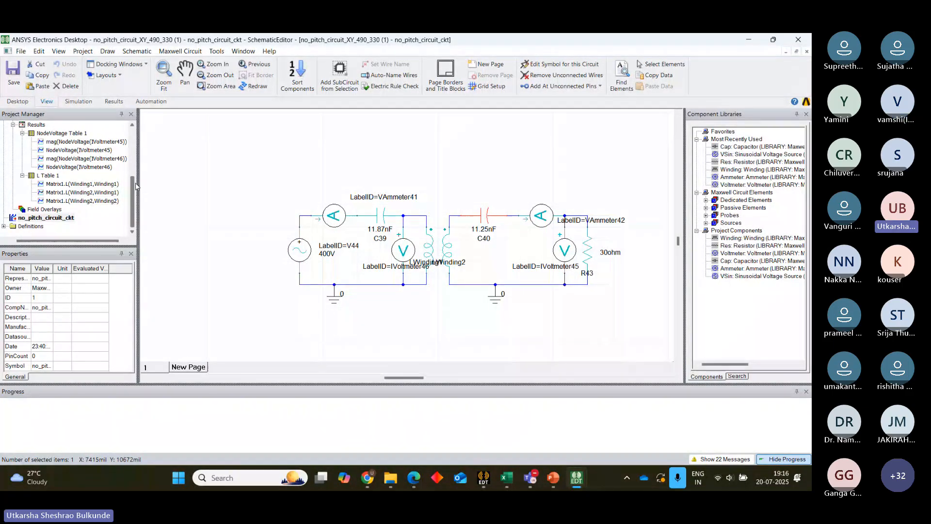
drag(130, 183, 136, 170)
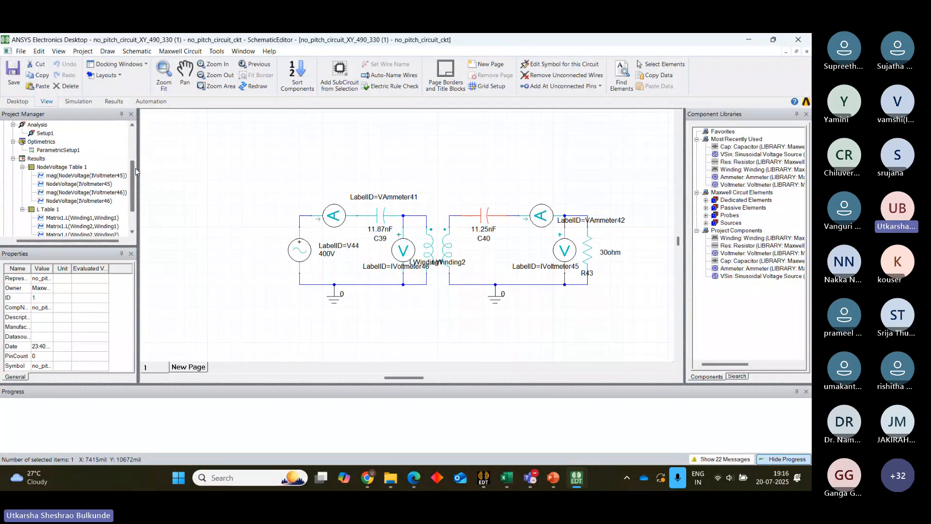
click(22, 167)
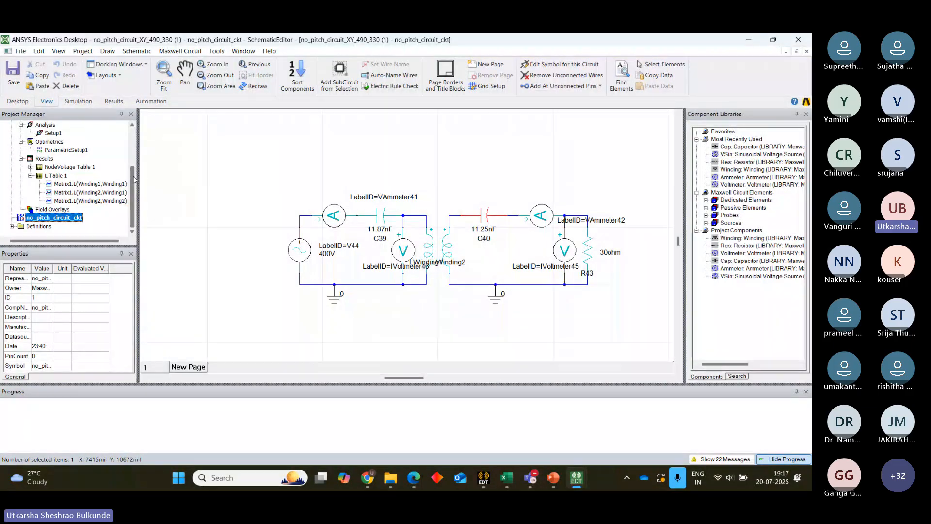
right_click(46, 160)
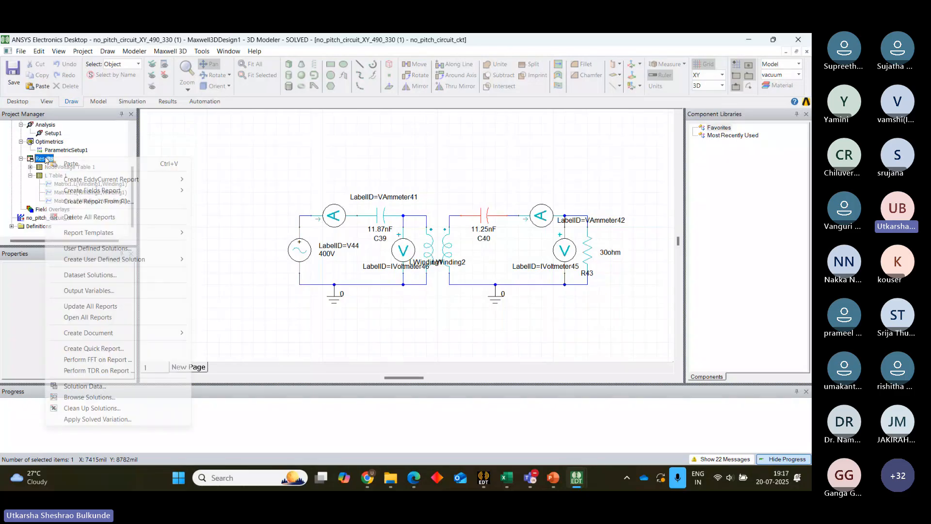
mouse_move(108, 183)
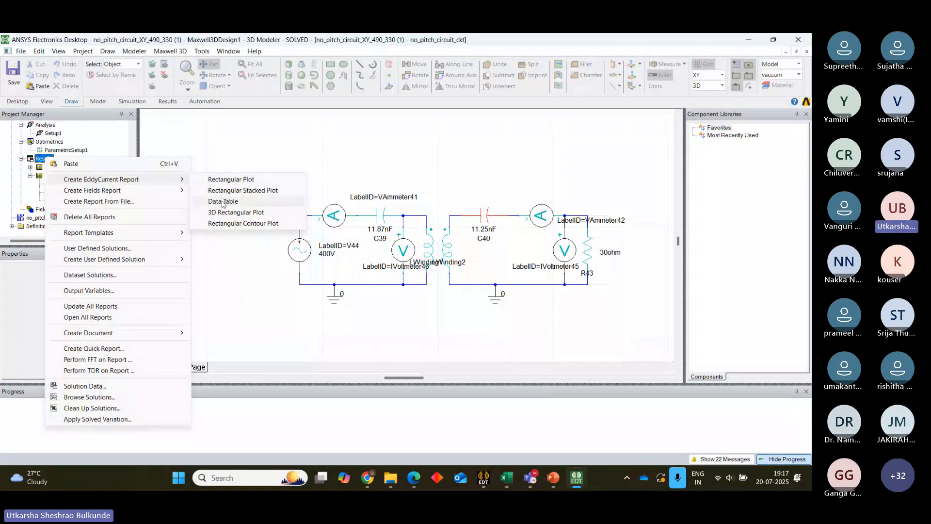
click(229, 180)
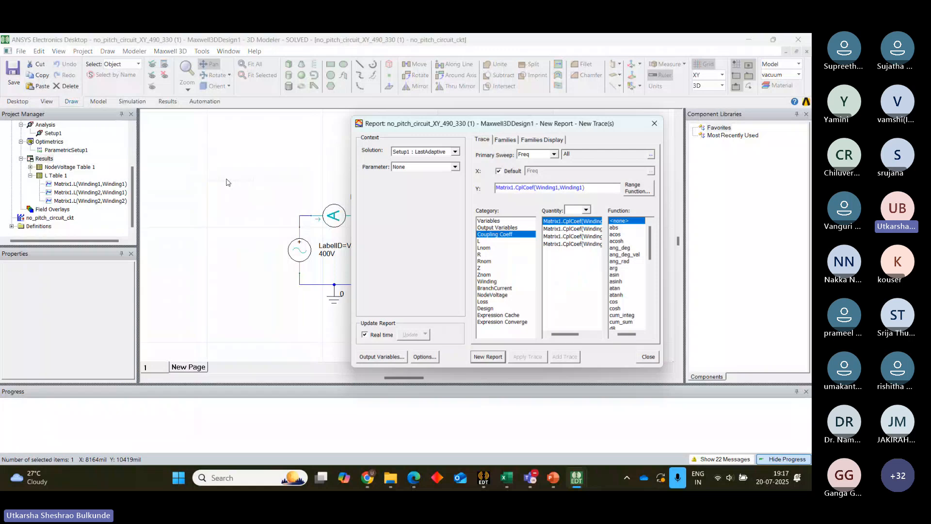
click(540, 154)
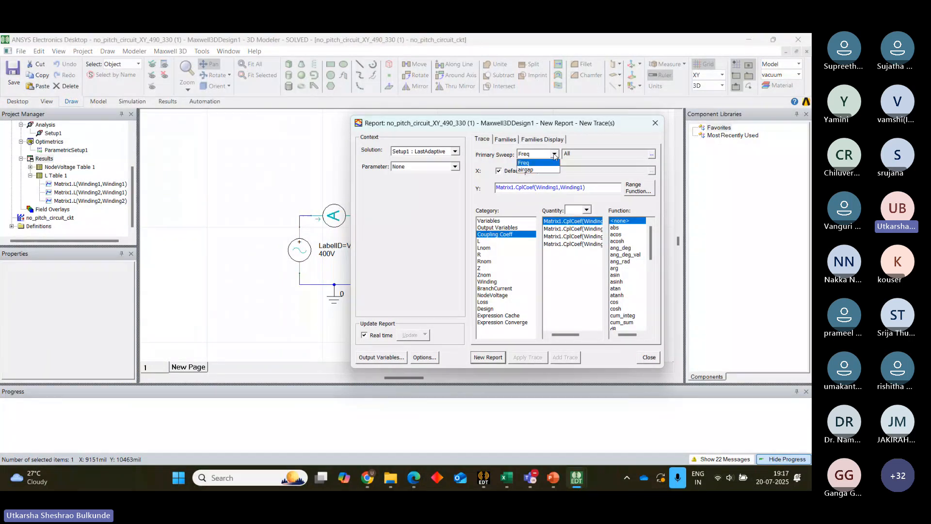
click(527, 169)
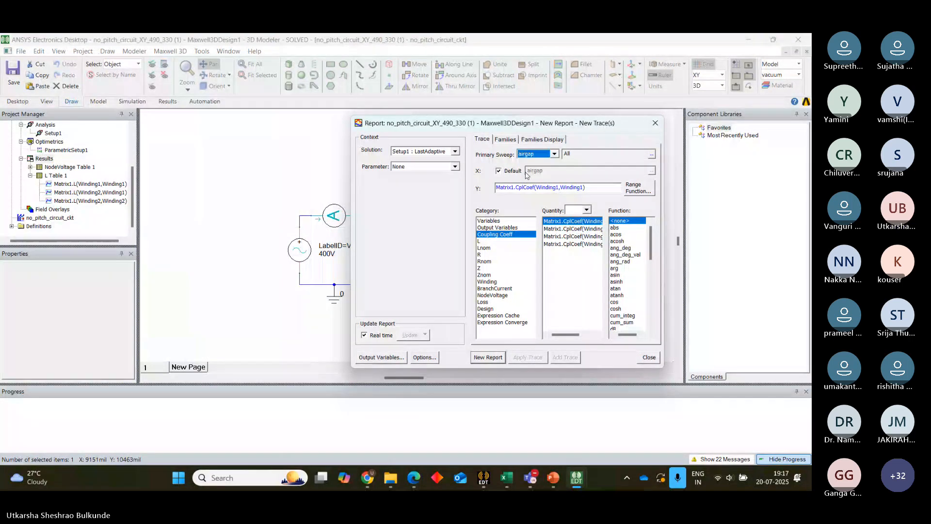
click(491, 295)
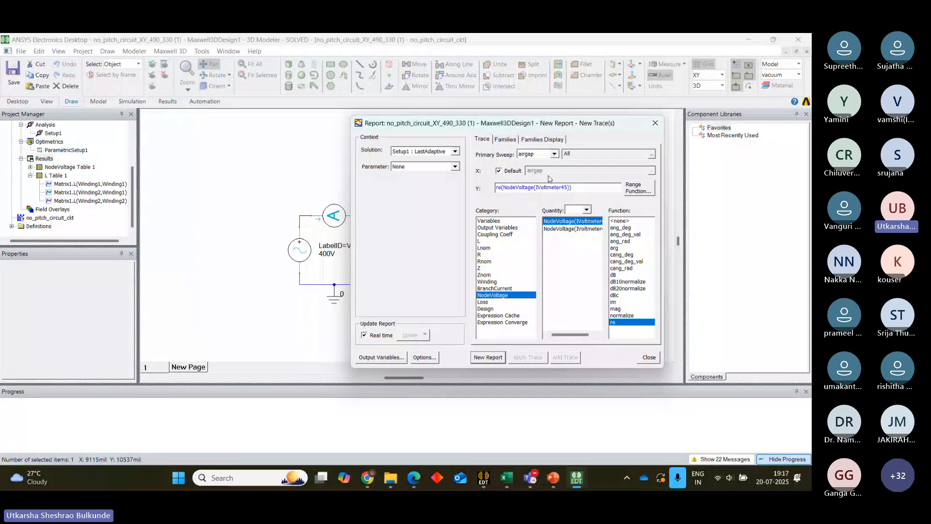
click(655, 123)
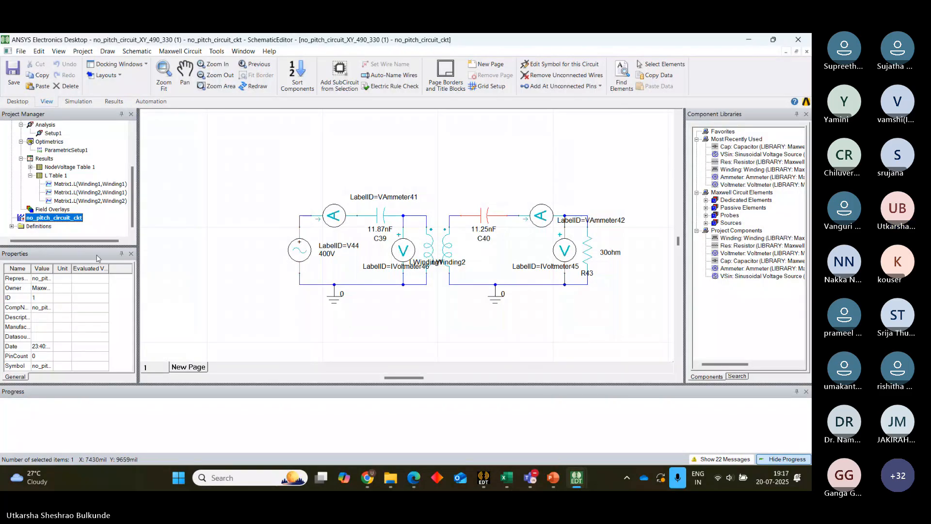
- Create an EddyCurrent rectangular plot of mag(NodeVoltage(IVoltmeter45)) with airgap as the primary sweep
right_click(43, 159)
mouse_move(145, 180)
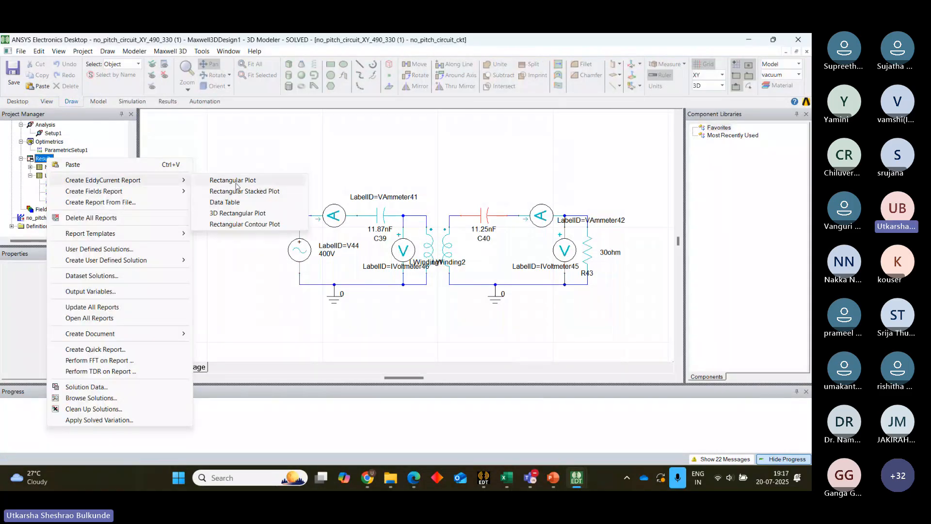
click(233, 179)
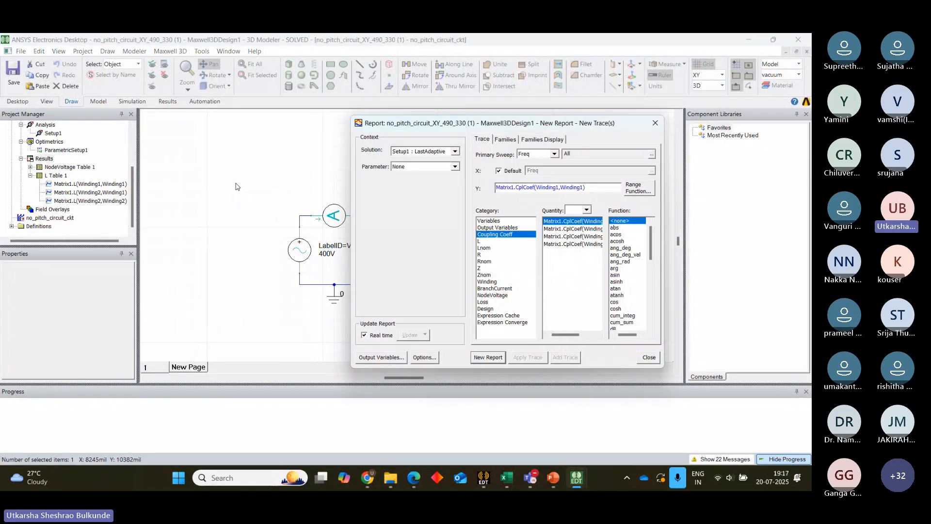
click(554, 154)
click(532, 170)
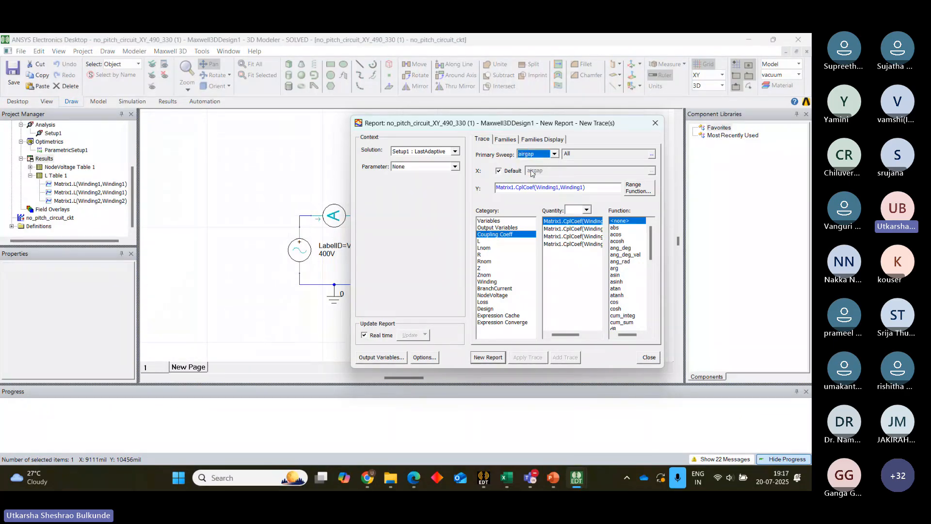
click(488, 296)
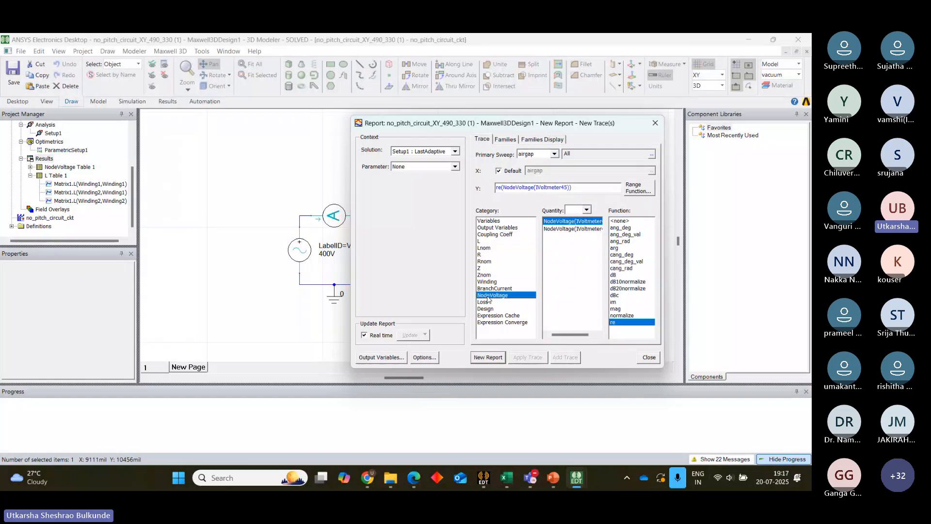
drag(579, 334, 584, 336)
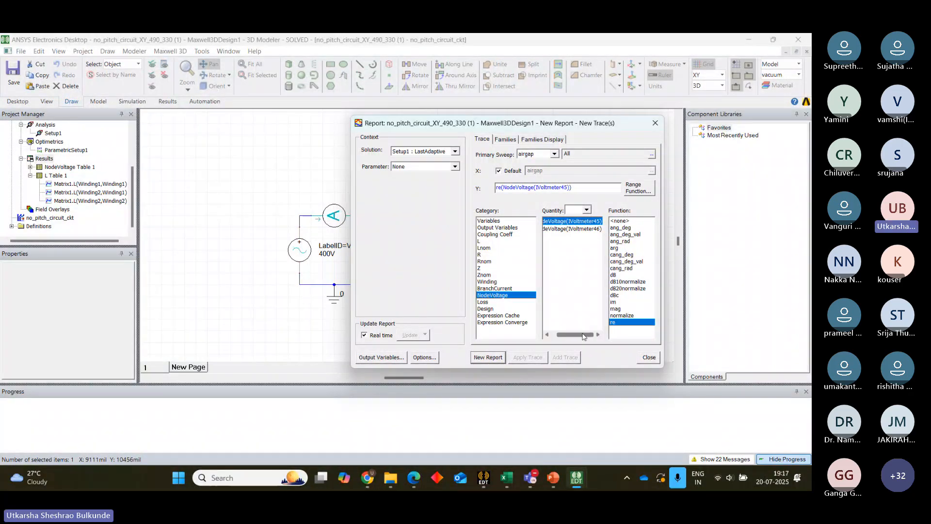
click(617, 309)
click(480, 358)
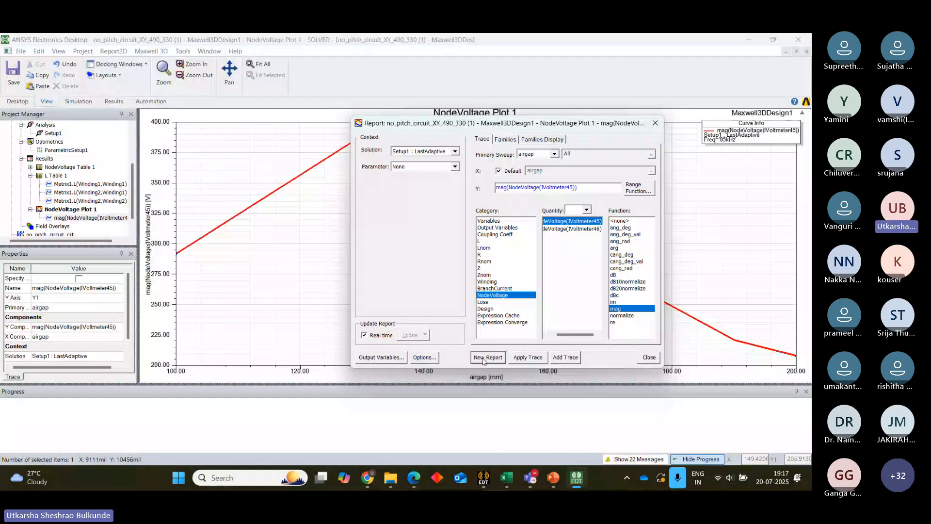
click(654, 124)
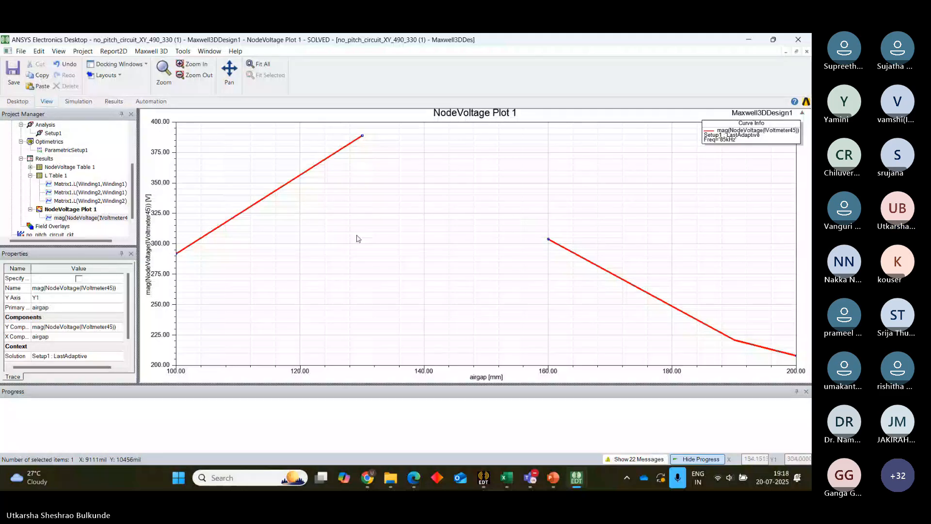
- Create an EddyCurrent data table listing mag(NodeVoltage(IVoltmeter45)) and the complex NodeVoltage(IVoltmeter45) with airgap as the primary sweep
right_click(44, 158)
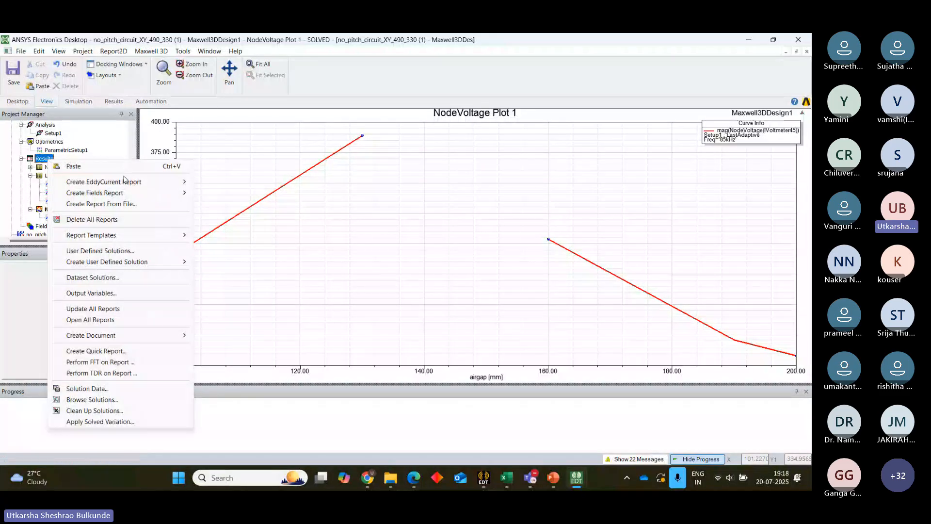
mouse_move(125, 184)
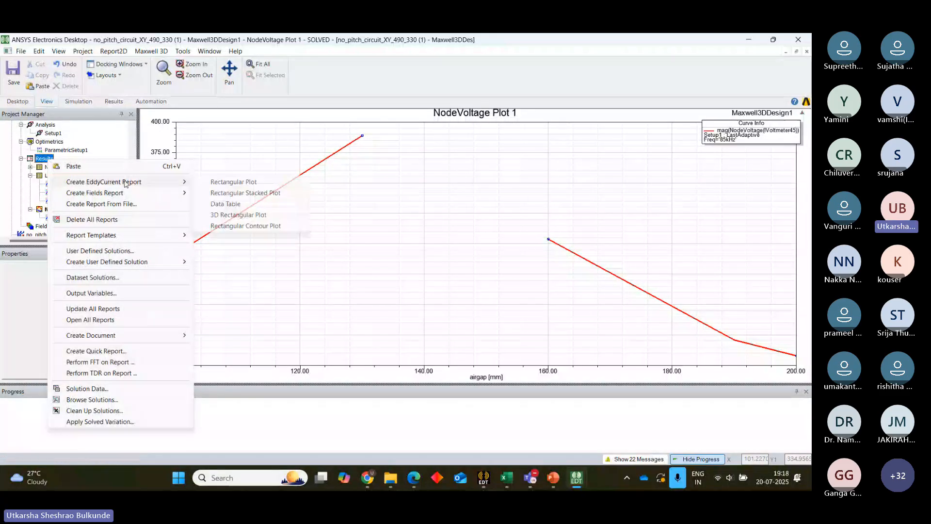
click(226, 203)
click(554, 154)
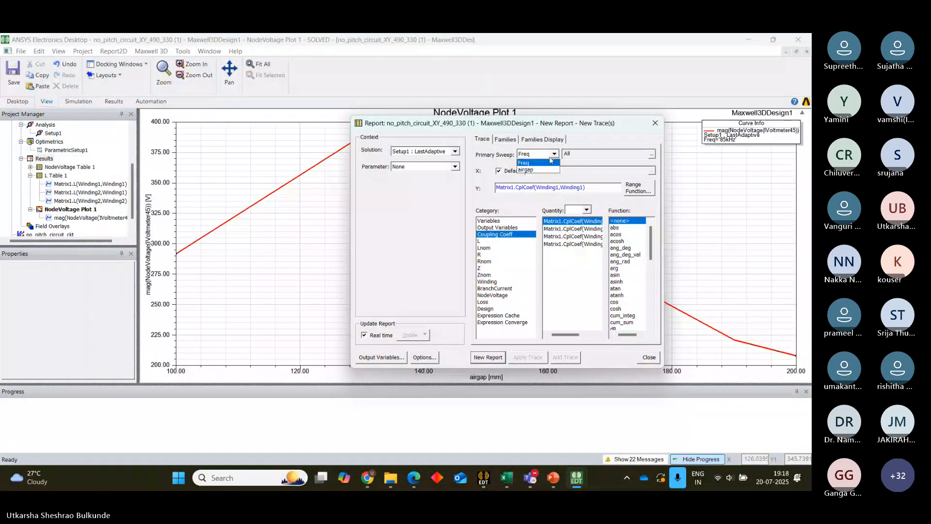
click(531, 162)
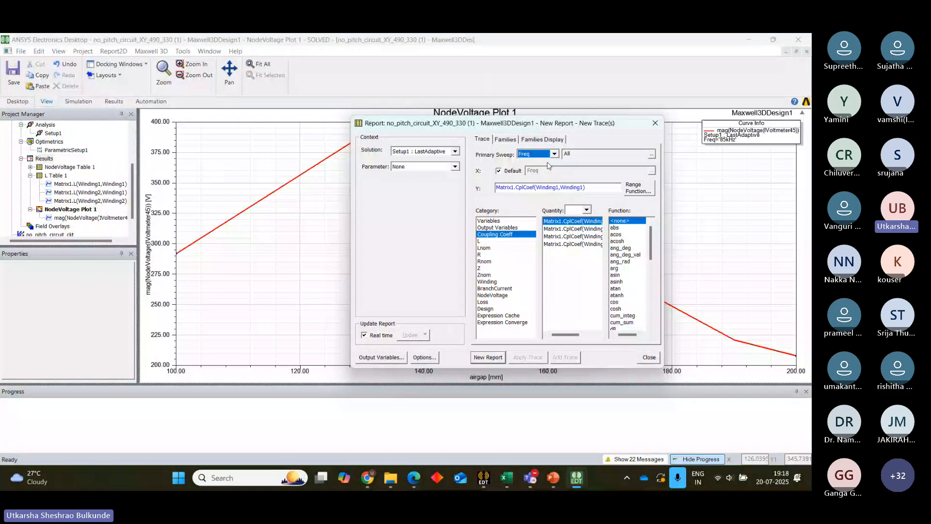
click(554, 154)
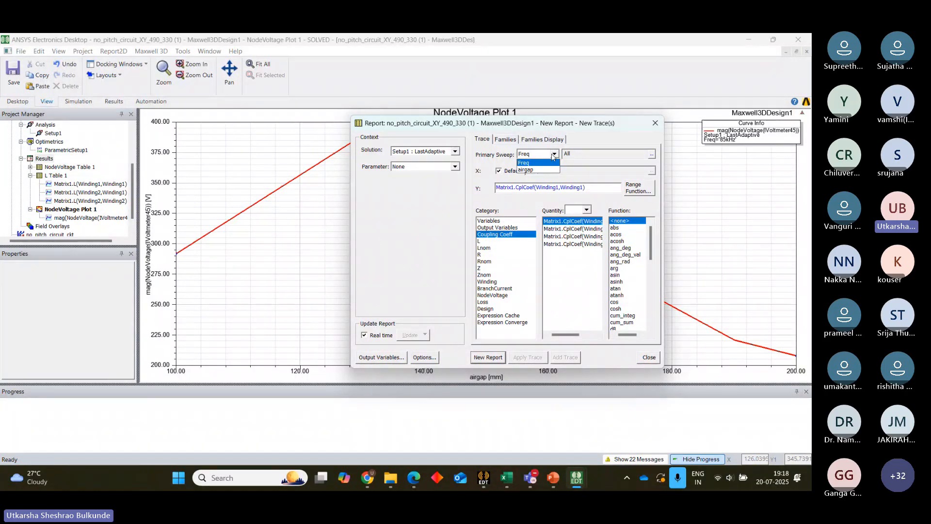
click(538, 170)
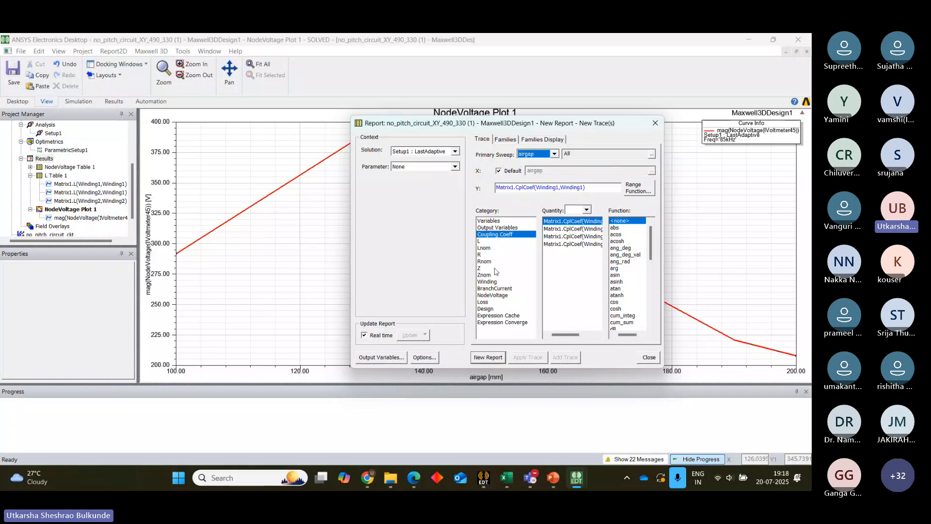
click(494, 295)
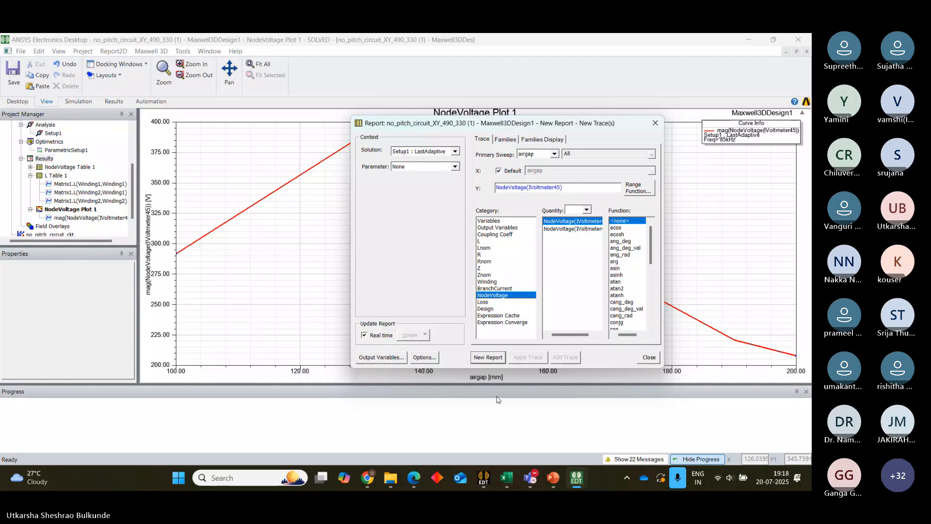
scroll(647, 287, down, 1)
scroll(648, 287, down, 5)
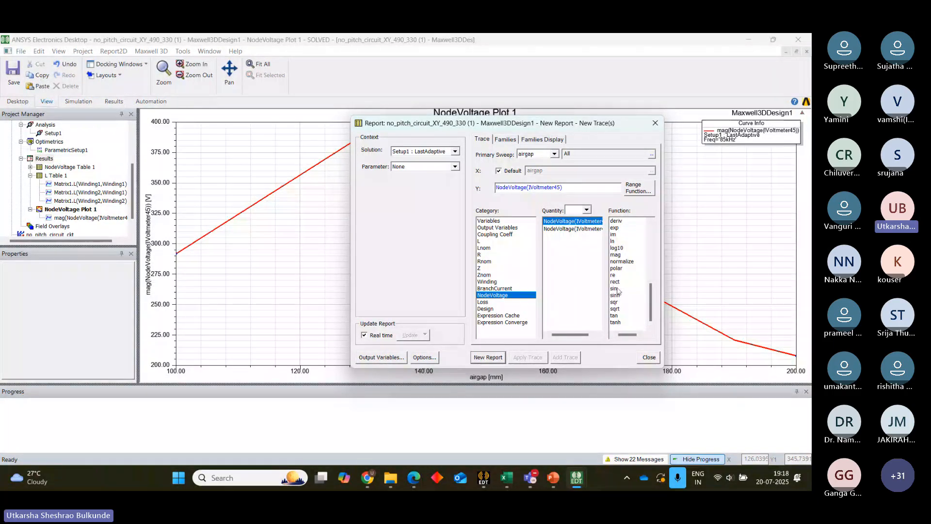
click(620, 256)
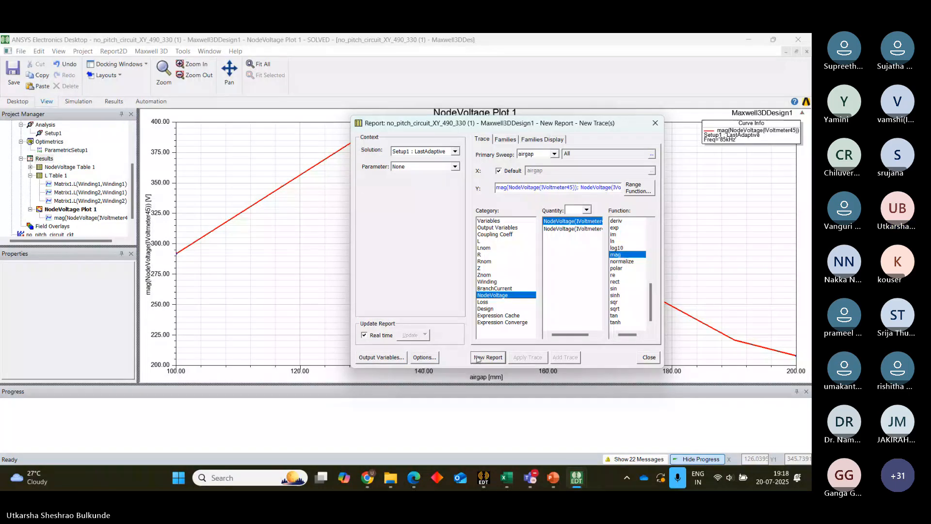
click(479, 357)
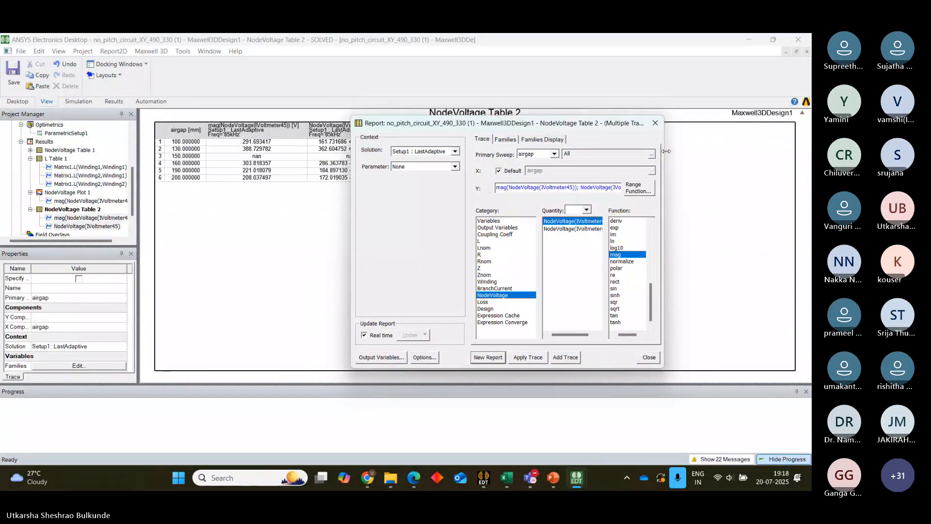
click(656, 124)
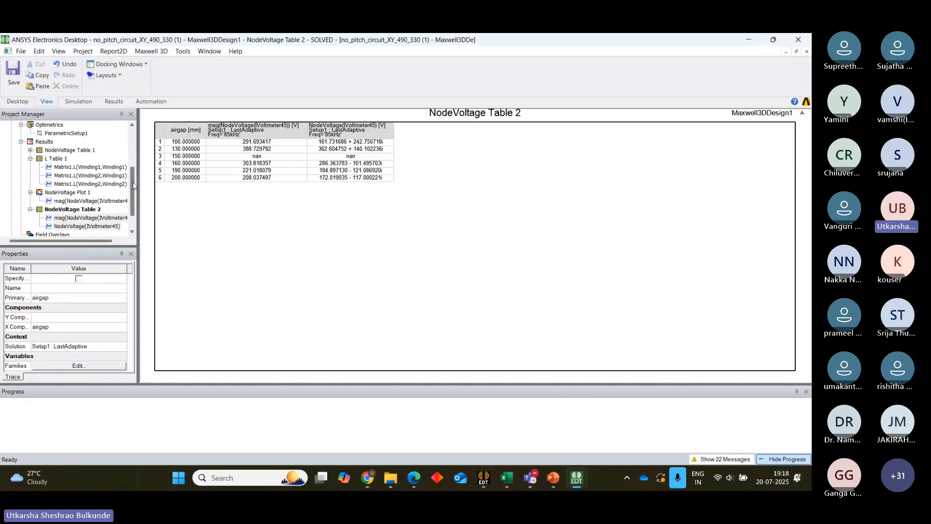
- Examine the IVoltmeter45 node voltages at each airgap in NodeVoltage Table 2
drag(133, 185, 132, 188)
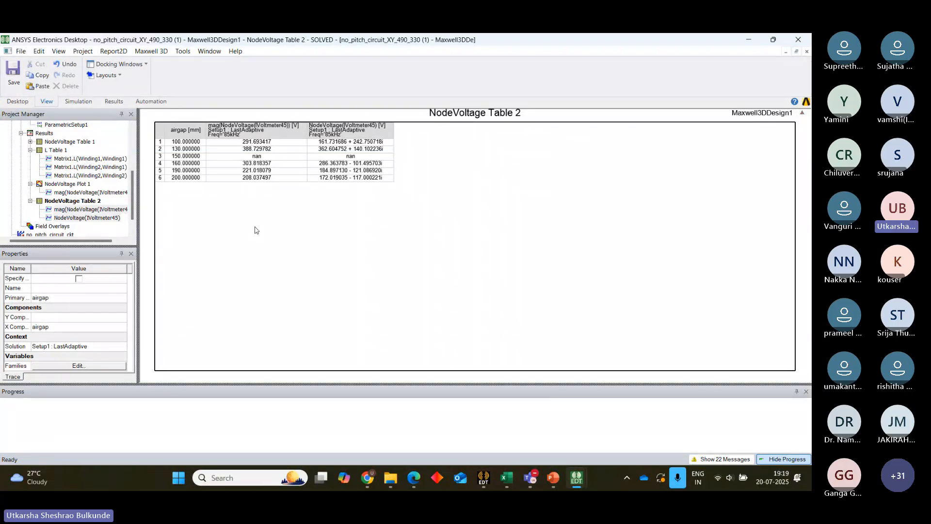
click(77, 203)
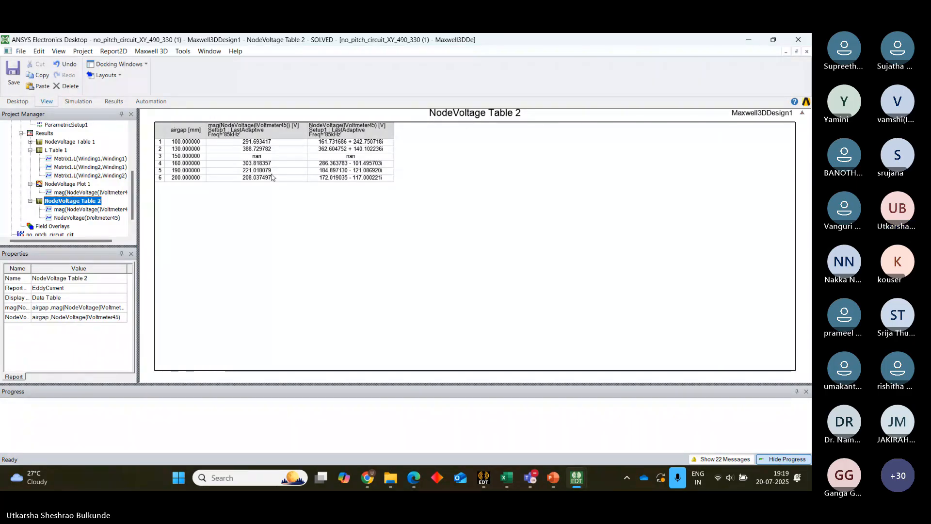
drag(132, 182, 135, 133)
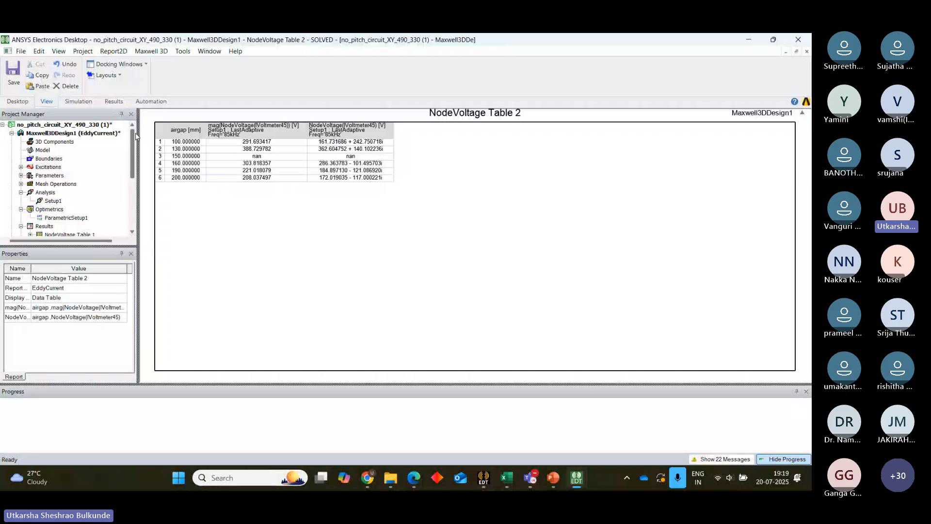
- Switch to the Teams meeting, admit both participants waiting in the lobby, and return to the no_pitch_circuit_XY_490_330 project in ANSYS Electronics Desktop
click(412, 110)
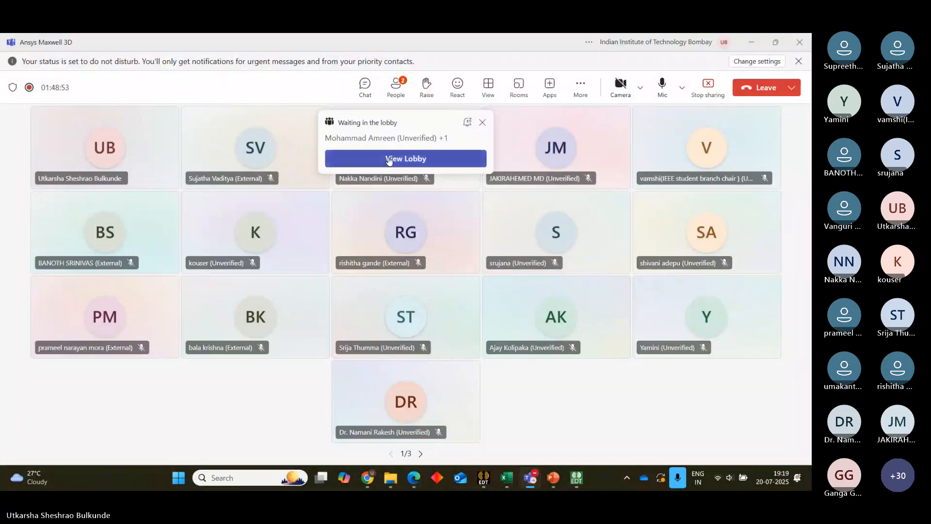
click(389, 159)
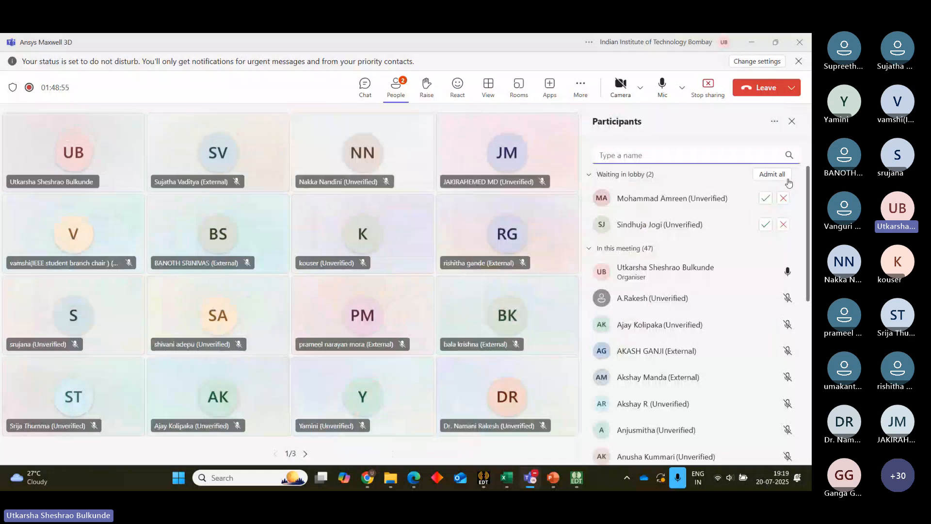
click(765, 198)
click(765, 224)
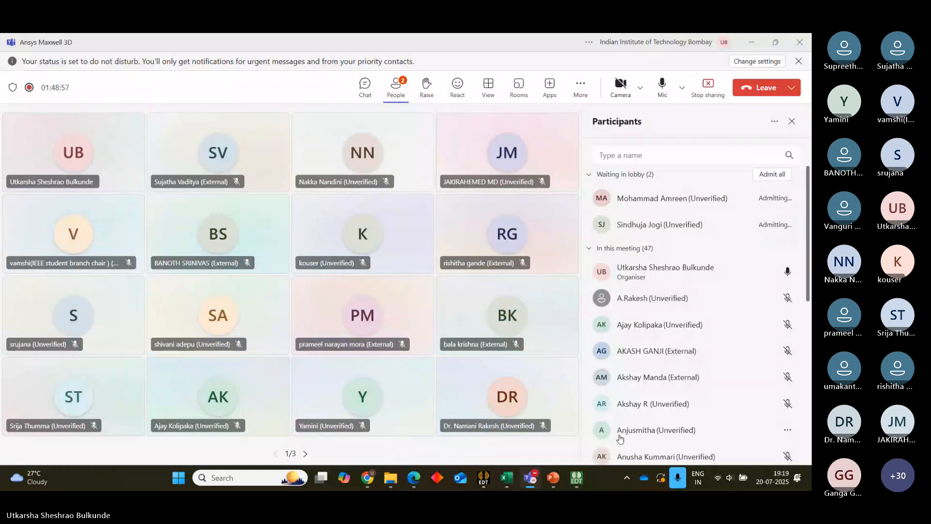
mouse_move(576, 478)
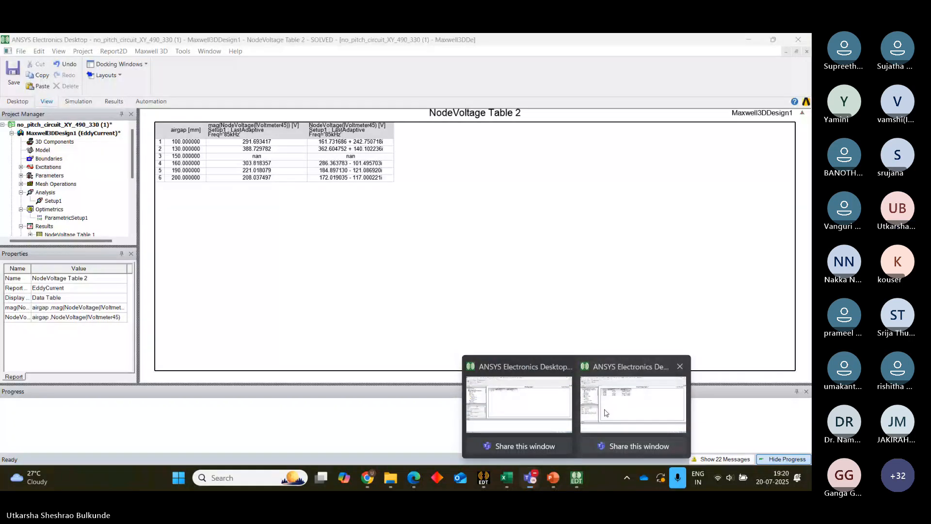
click(605, 413)
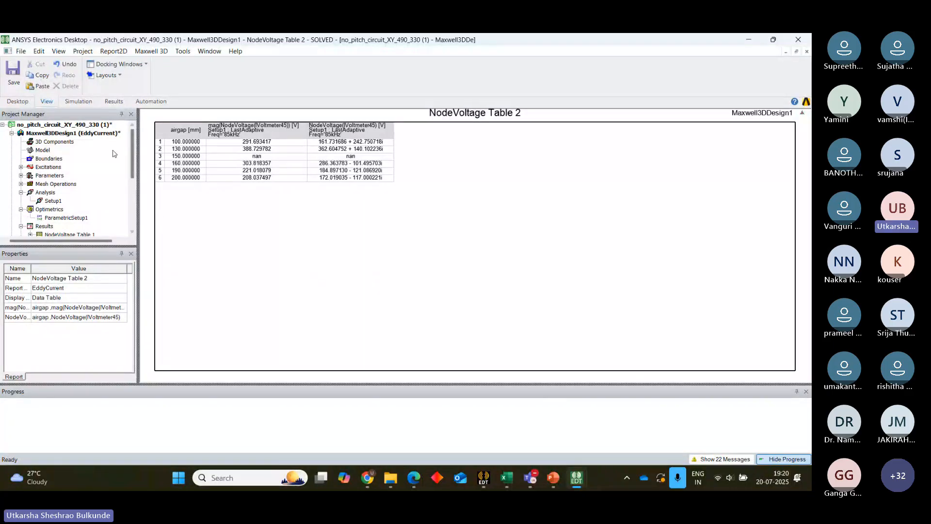
- Open the Maxwell3DDesign1 3D model and review its reports and setups in the project tree
double_click(93, 134)
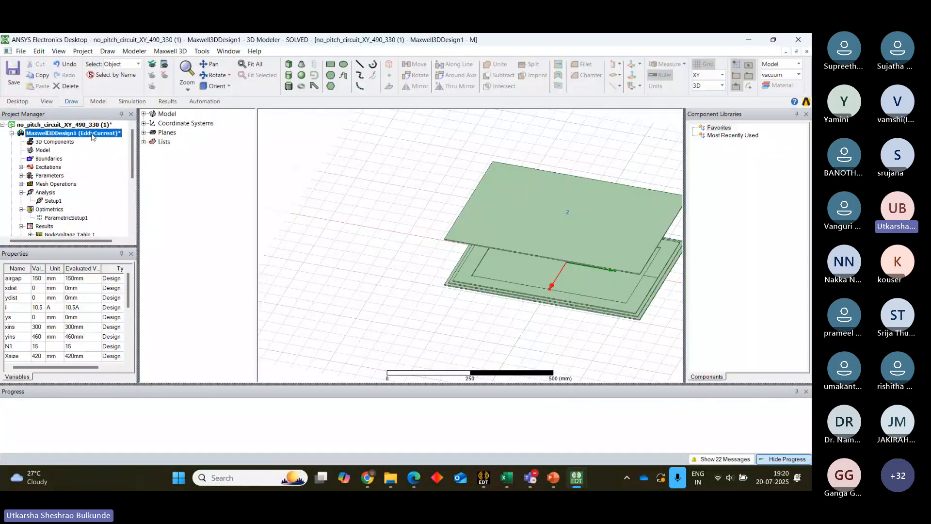
scroll(92, 145, down, 4)
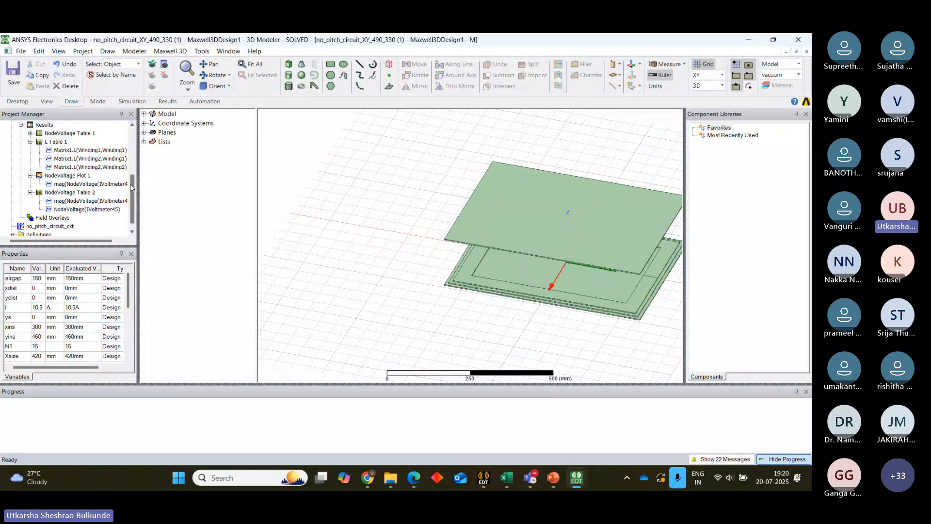
drag(130, 187, 131, 137)
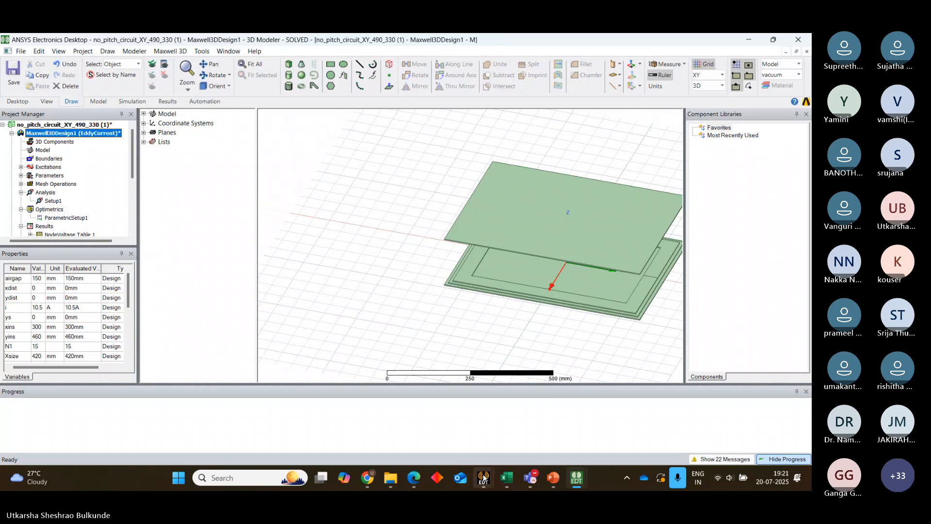
- Switch to the Teams meeting and stop sharing the screen
click(529, 477)
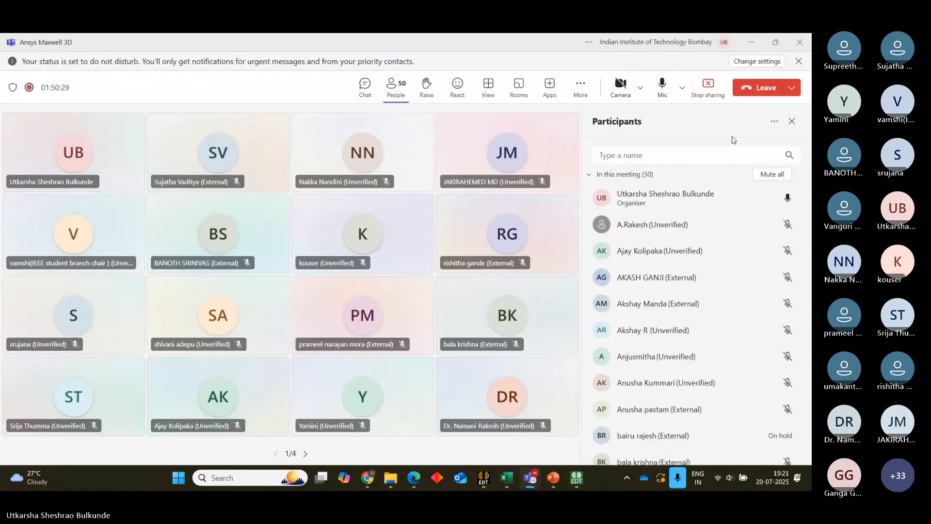
click(708, 87)
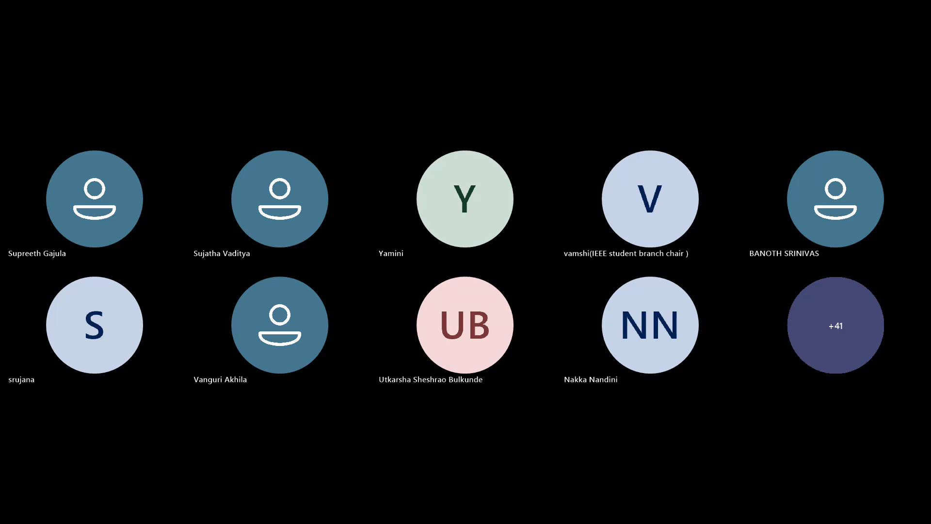
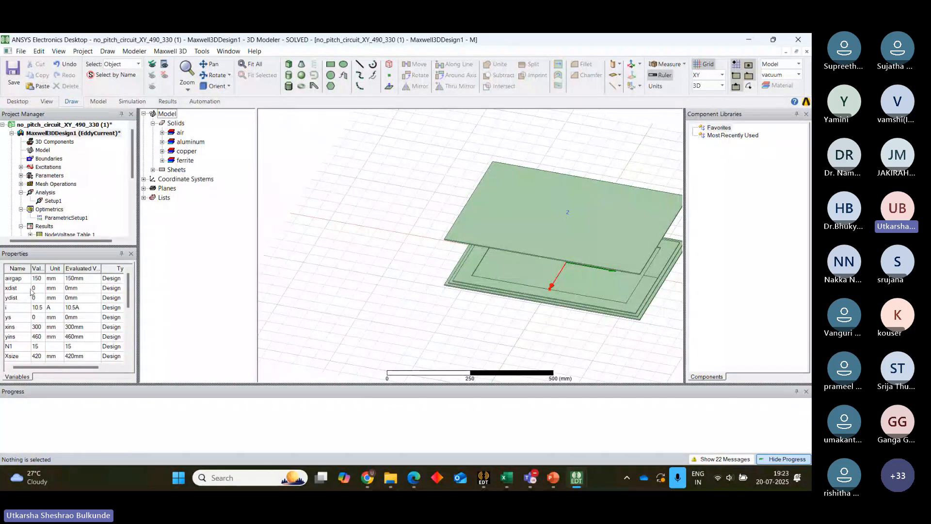
- Set the Maxwell3DDesign1 design variables xdist and ydist to 100 mm each to misalign the coils
click(38, 288)
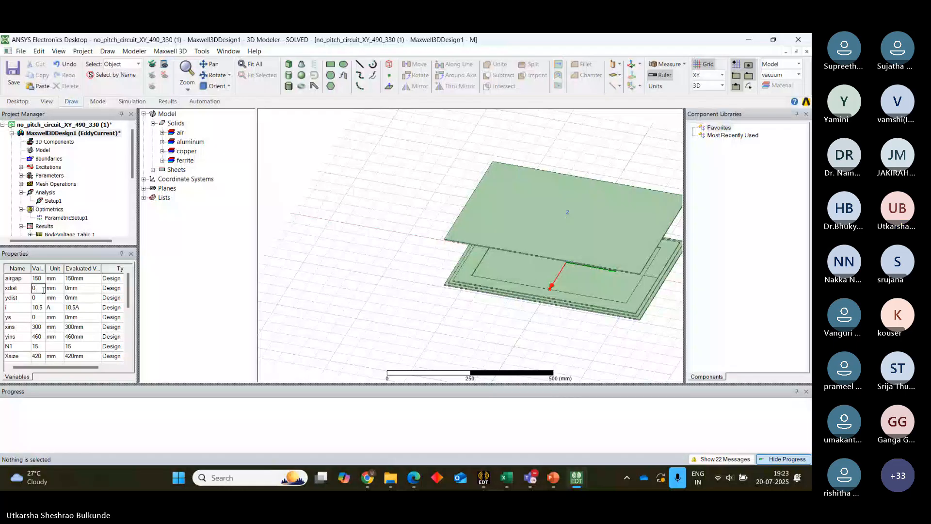
text(1)
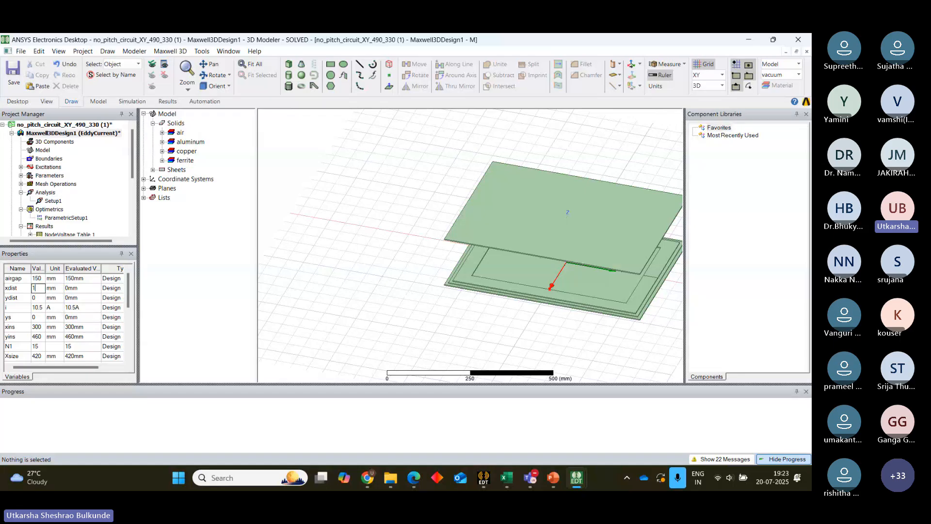
text(00)
click(43, 294)
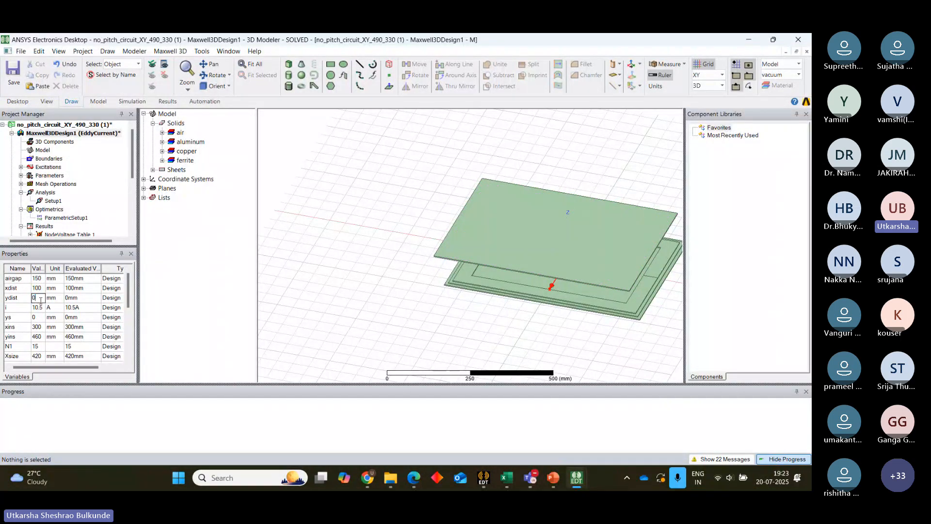
text(100)
click(40, 304)
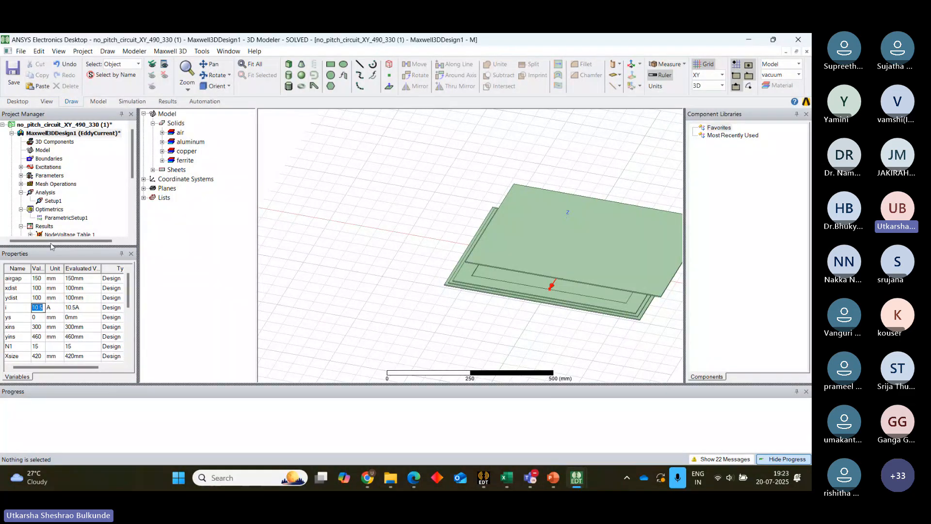
- Check xdist and ydist as candidate sweep variables for ParametricSetup1 without adding a new sweep
click(63, 218)
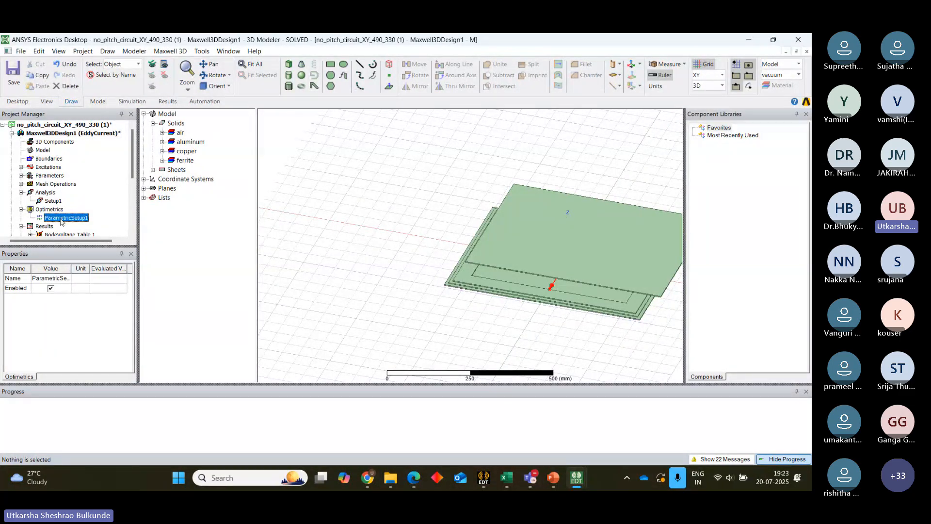
double_click(63, 218)
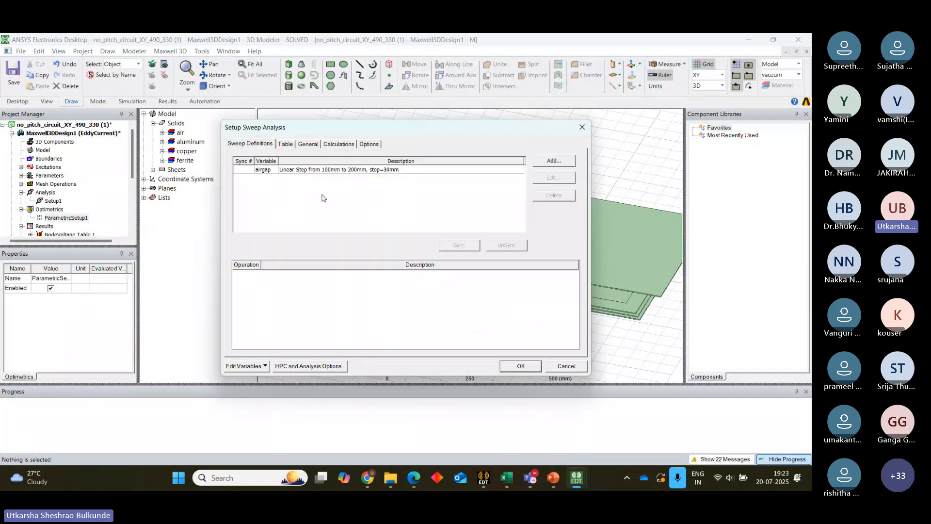
click(548, 161)
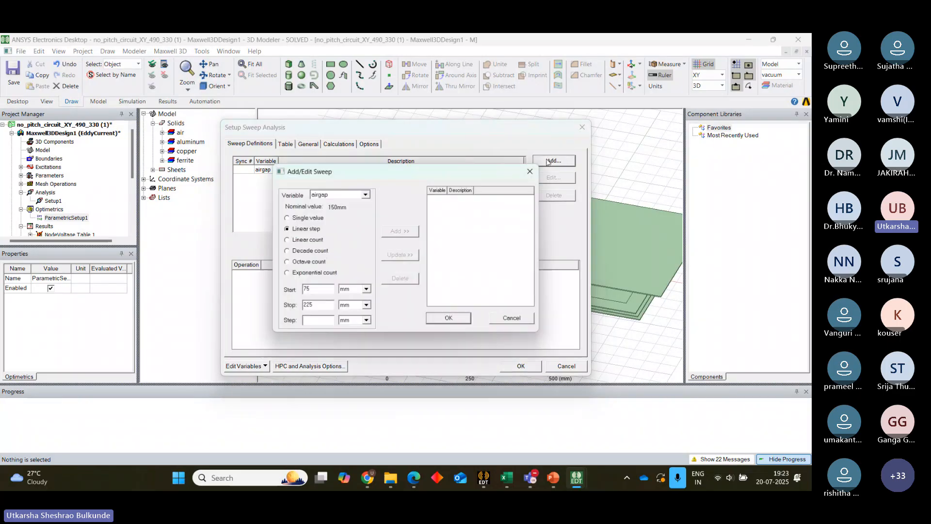
click(365, 194)
click(333, 215)
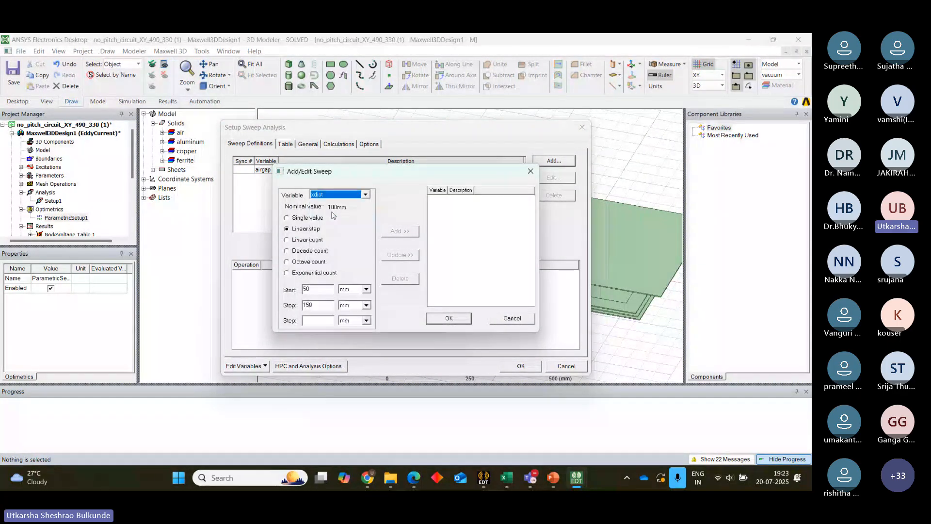
click(366, 195)
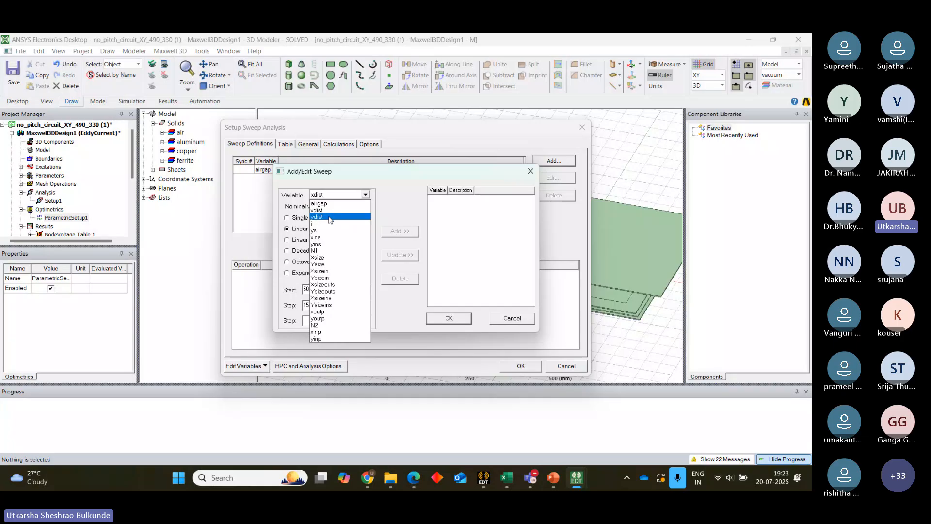
click(333, 222)
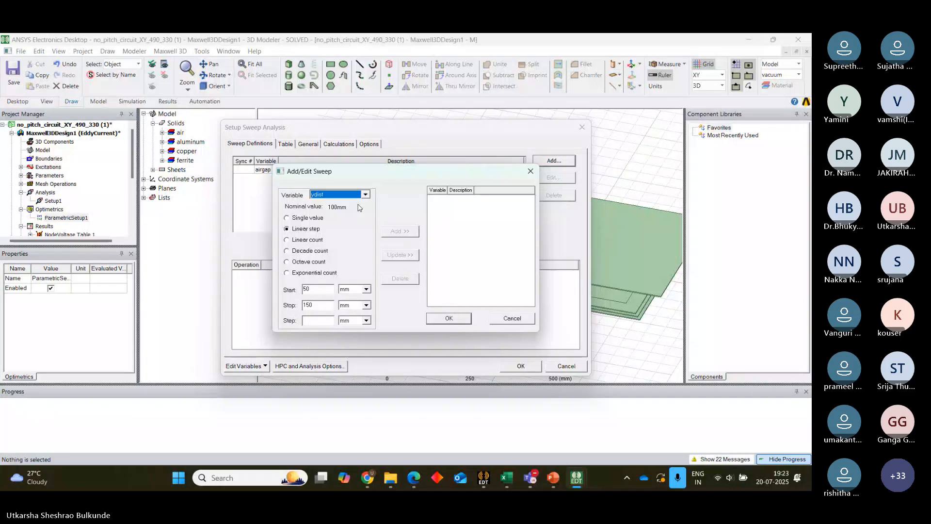
click(449, 318)
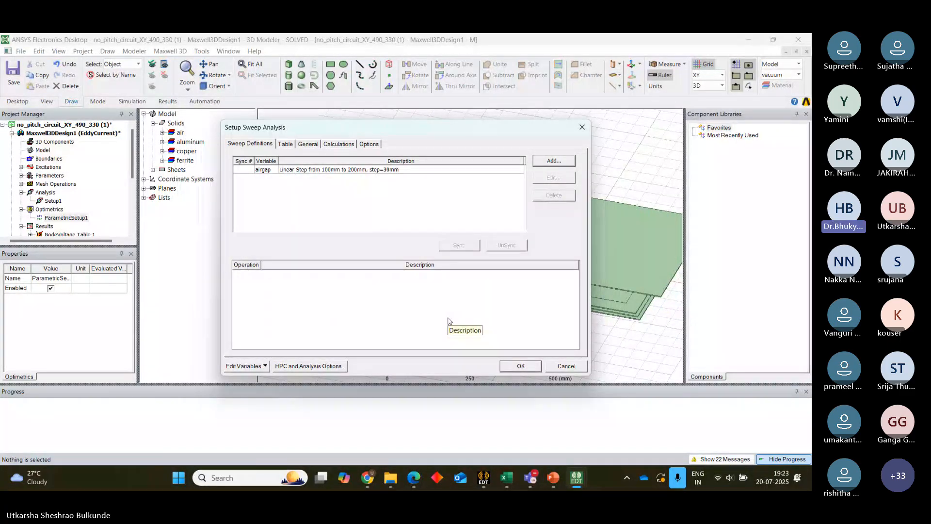
click(521, 366)
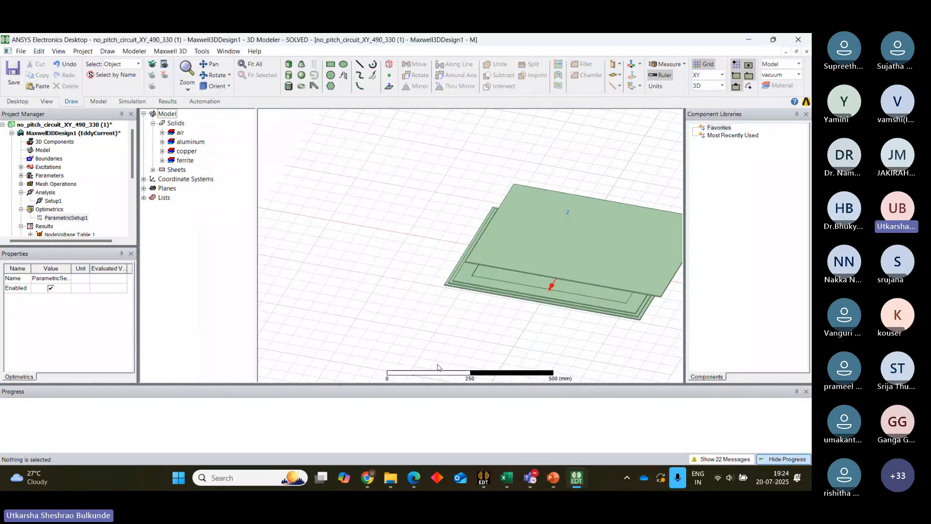
- Examine the table of airgap values in ParametricSetup1 and close the sweep setup
double_click(78, 218)
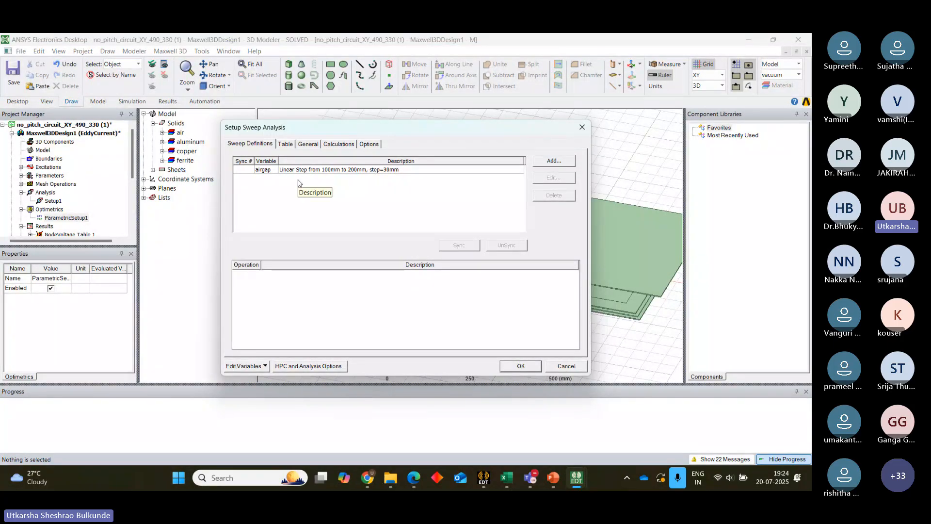
click(285, 144)
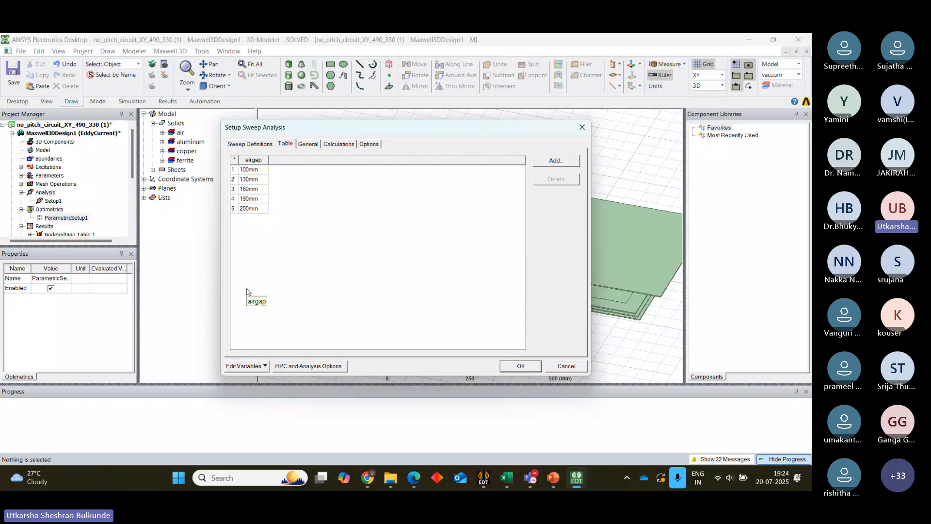
click(582, 127)
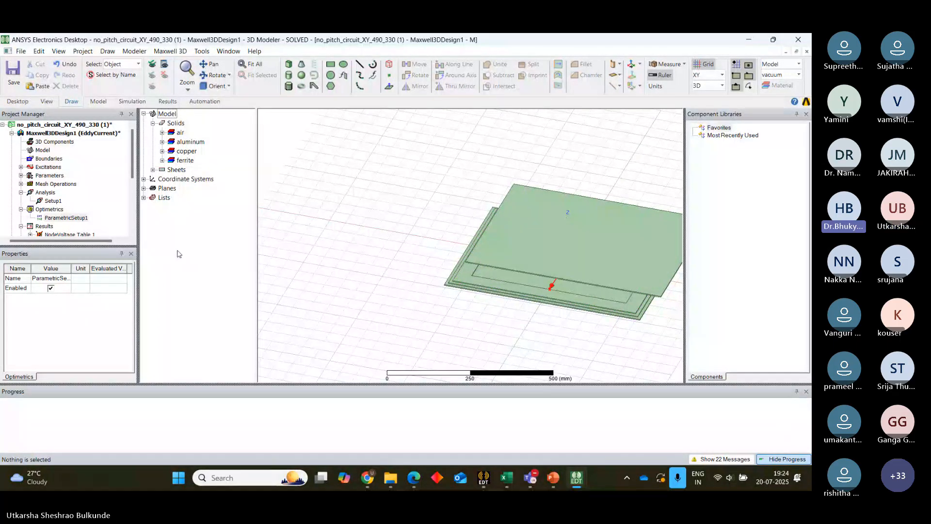
- Highlight the lower copper coil Box1 in the 3D model, and clear the selection
mouse_move(133, 158)
mouse_down()
mouse_move(133, 169)
mouse_move(134, 158)
mouse_up()
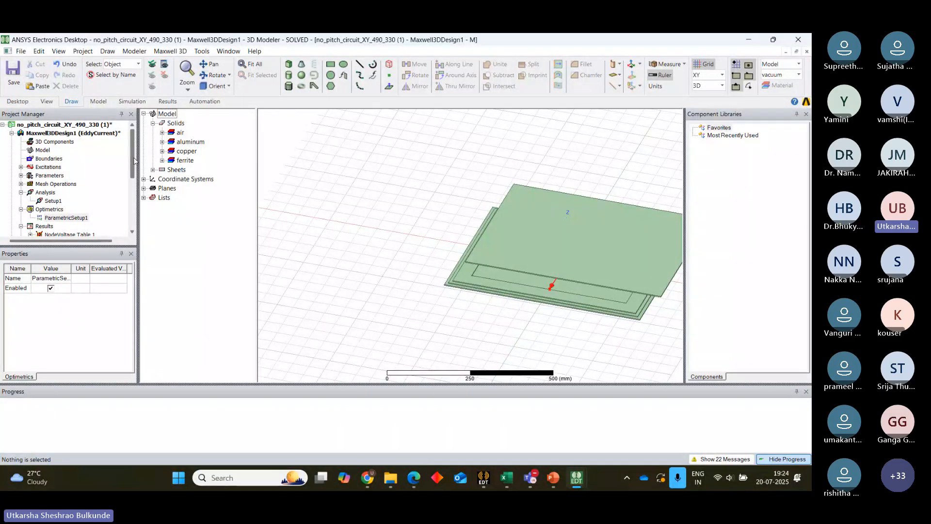
click(468, 278)
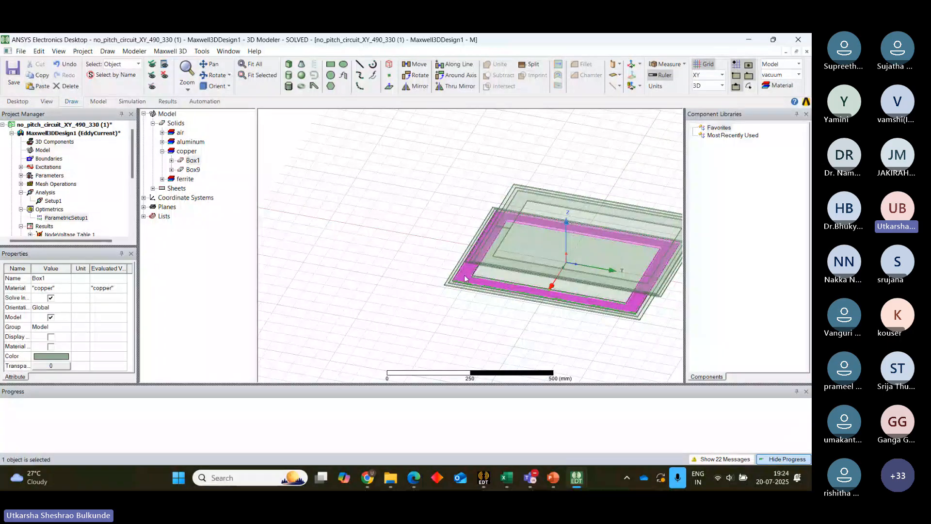
click(311, 199)
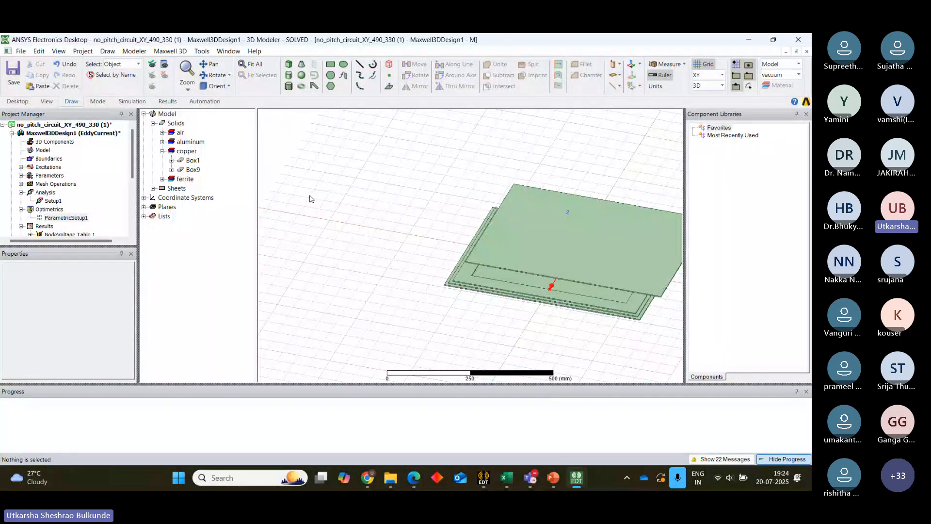
- Switch to PowerPoint and view the slide of commonly used couplers in EV charging
mouse_move(556, 474)
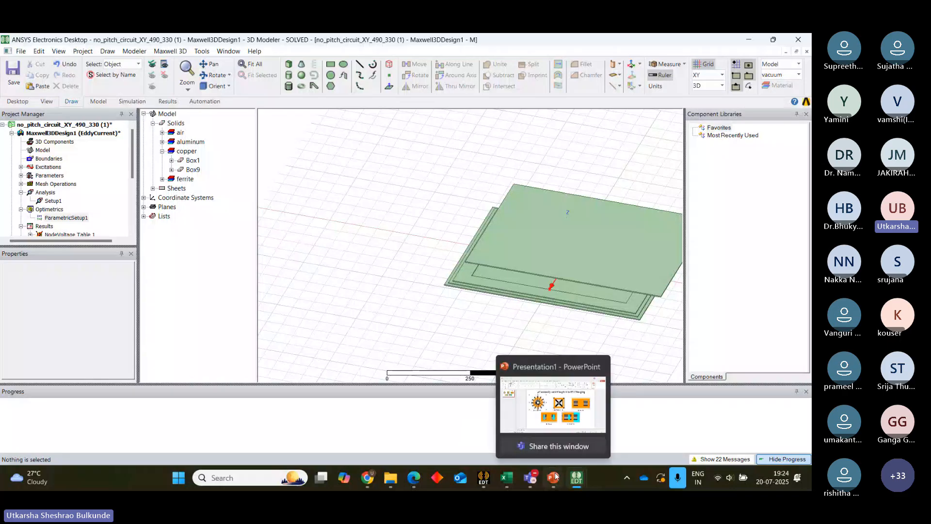
click(550, 421)
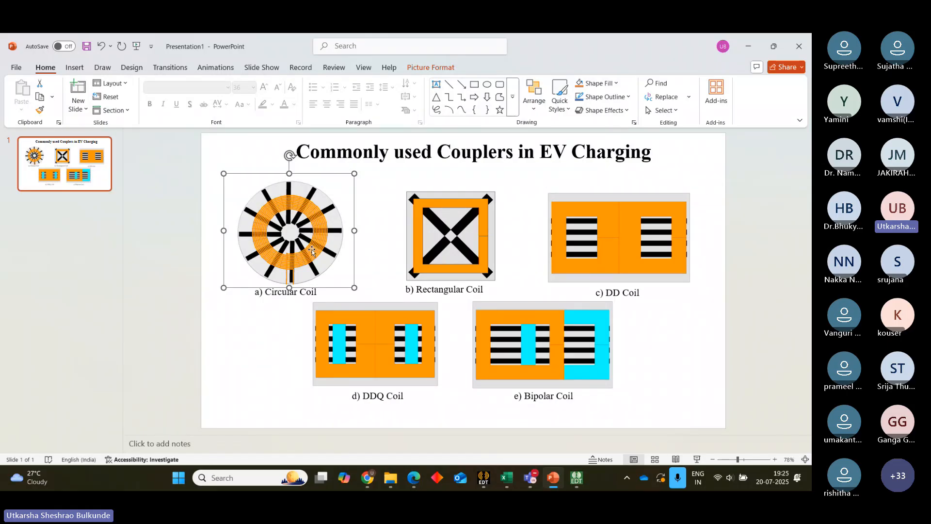
- Return to the Maxwell 3D model in ANSYS Electronics Desktop and stop sharing the screen in Teams
mouse_move(554, 480)
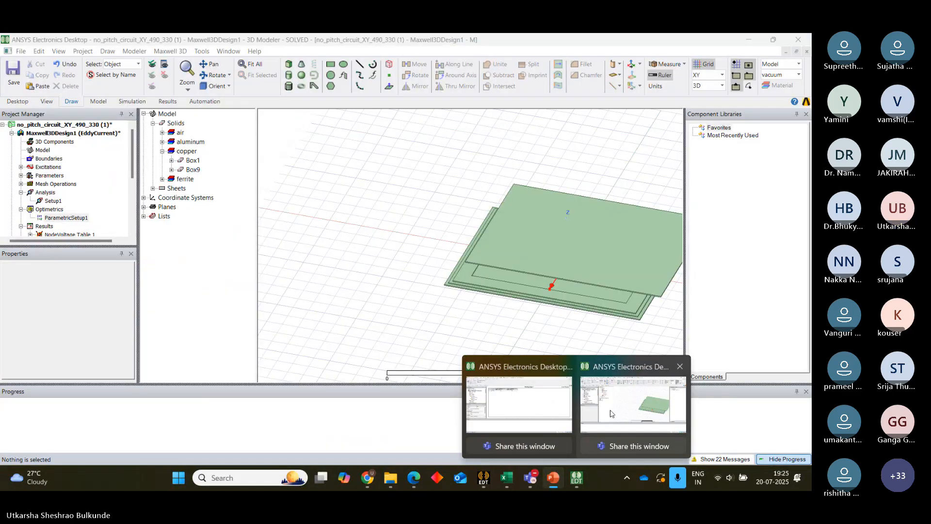
click(611, 413)
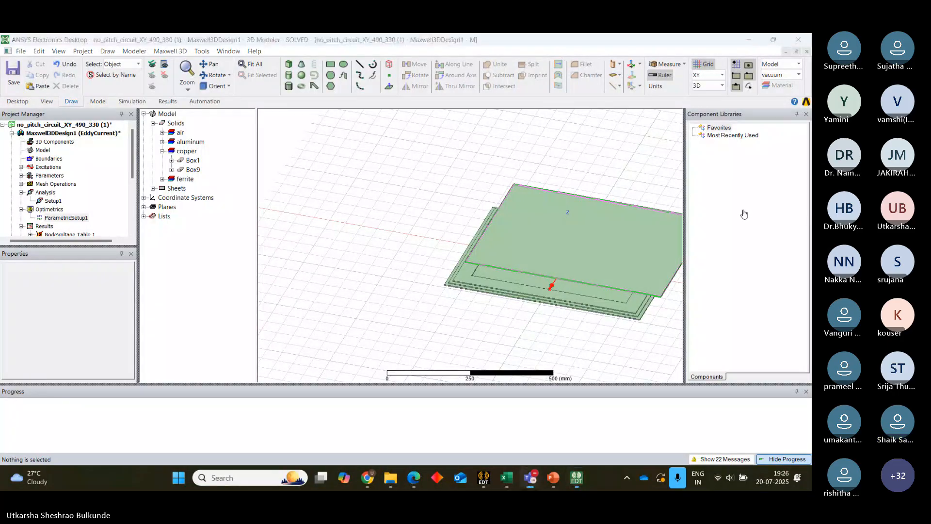
click(450, 43)
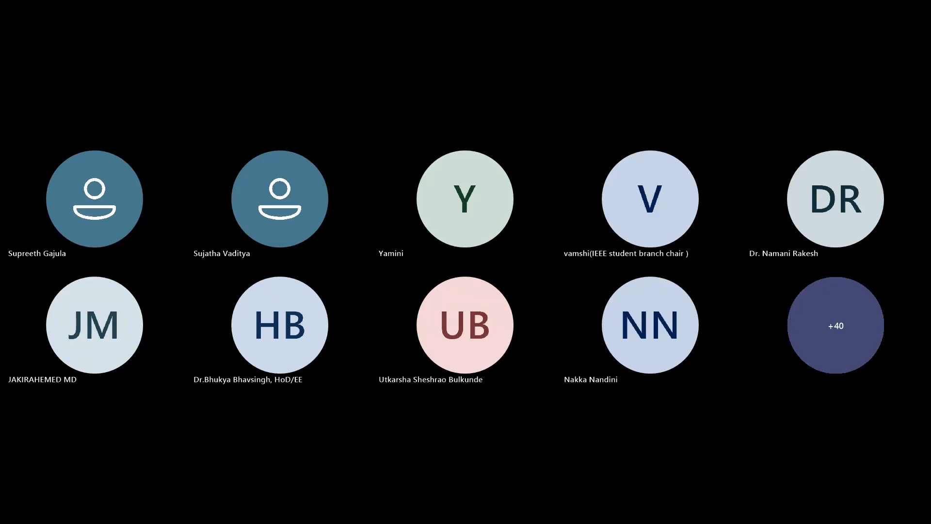